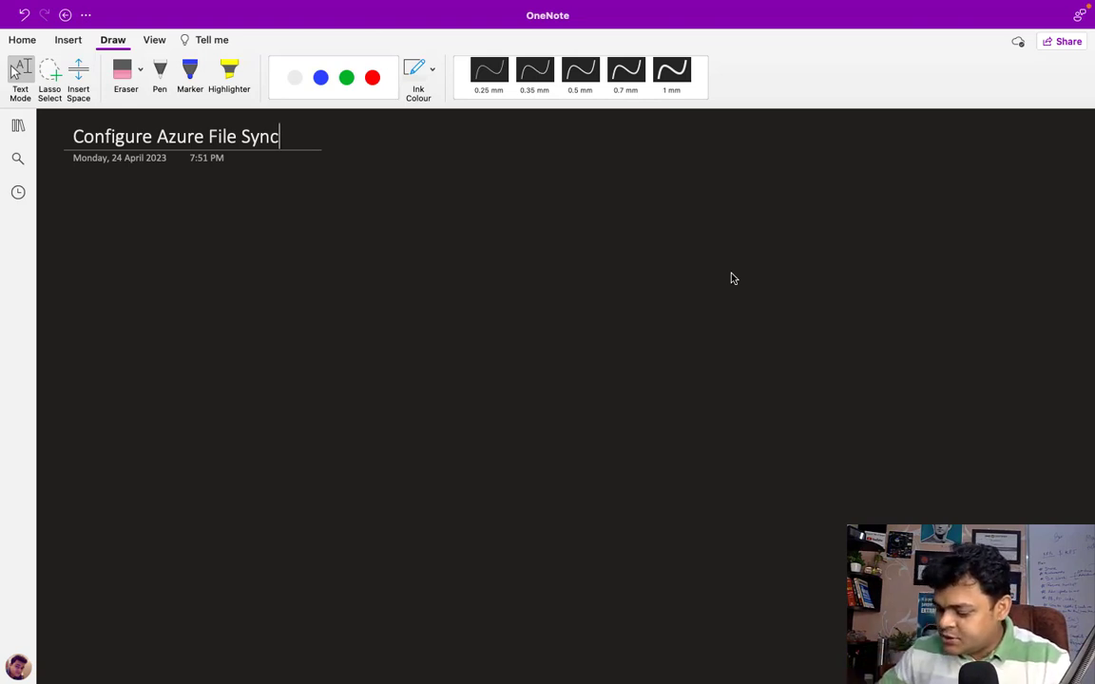
Step: Select the white 0.5 mm pen for freehand ink on the Configure Azure File Sync page
click(160, 71)
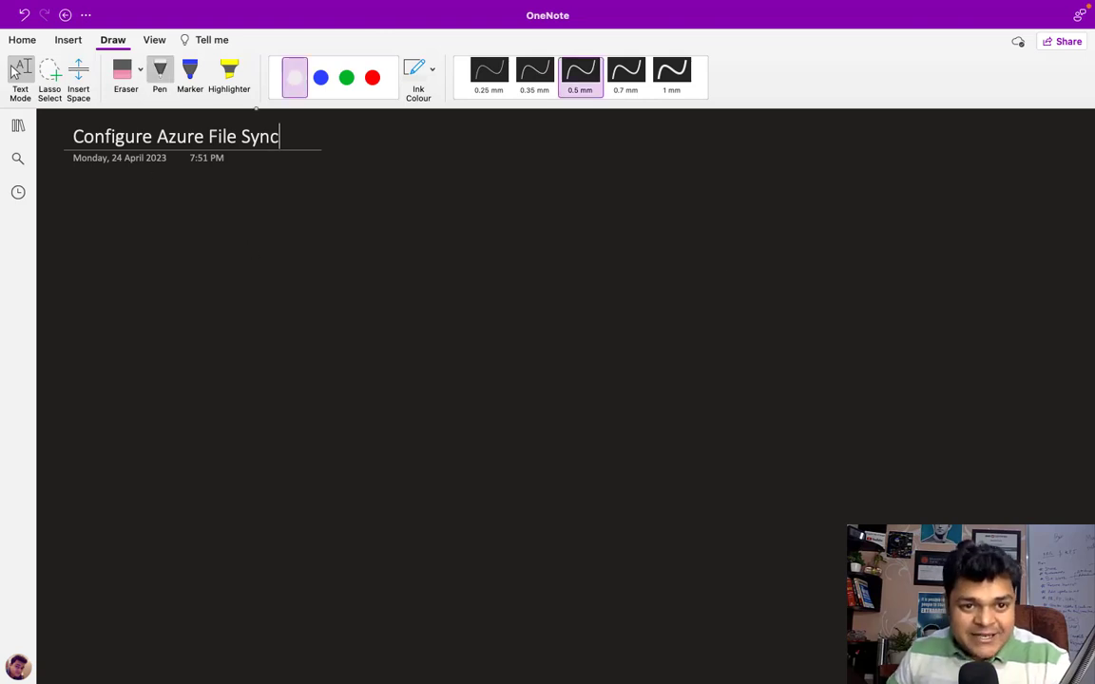
Step: Draw a large green rectangle labelled Azure-Portal
click(346, 80)
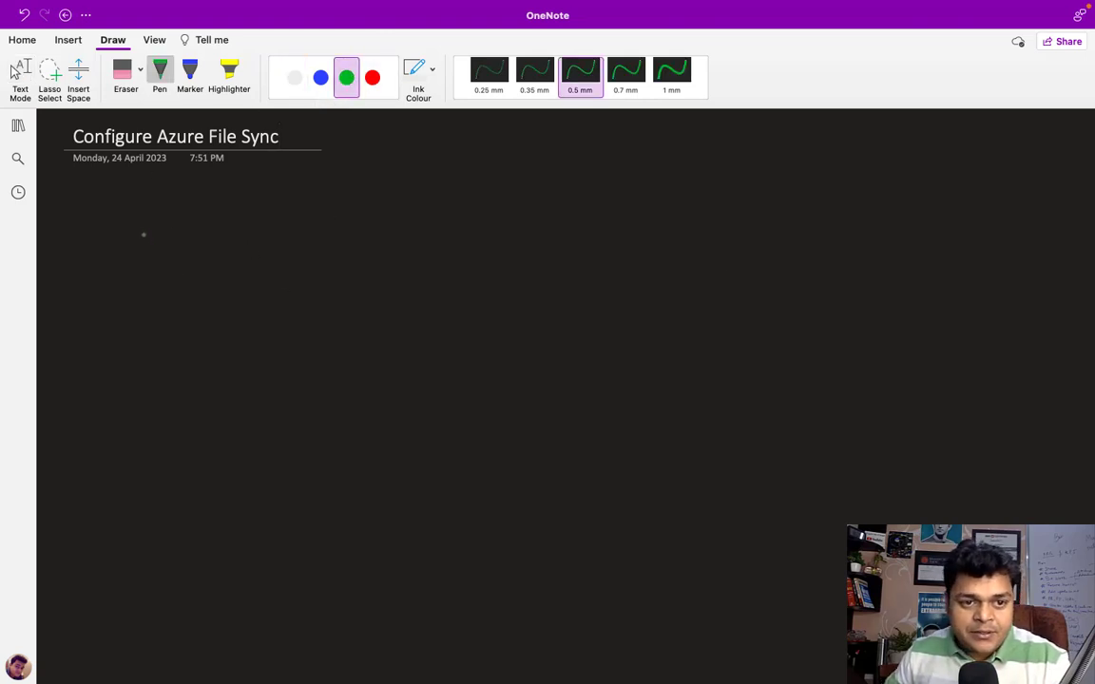
mouse_move(140, 231)
mouse_down()
mouse_move(132, 388)
mouse_move(369, 394)
mouse_move(381, 228)
mouse_move(142, 236)
mouse_up()
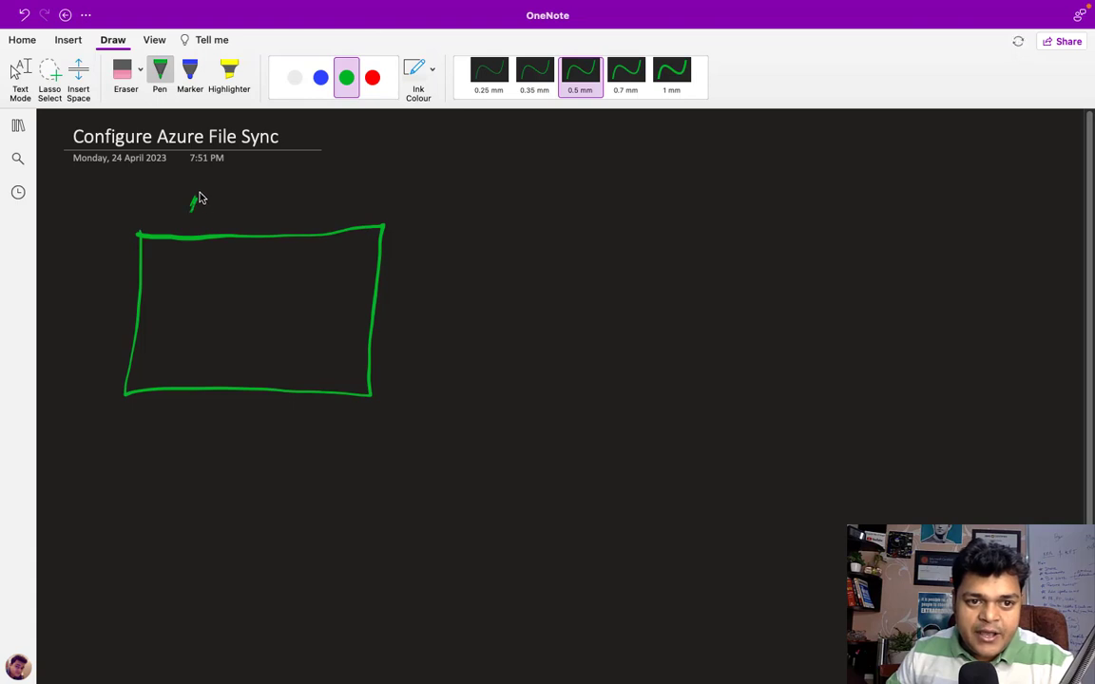
mouse_move(199, 197)
mouse_down()
mouse_move(249, 214)
mouse_move(267, 203)
mouse_move(378, 217)
mouse_up()
Step: Draw a red box labelled File Server
click(372, 77)
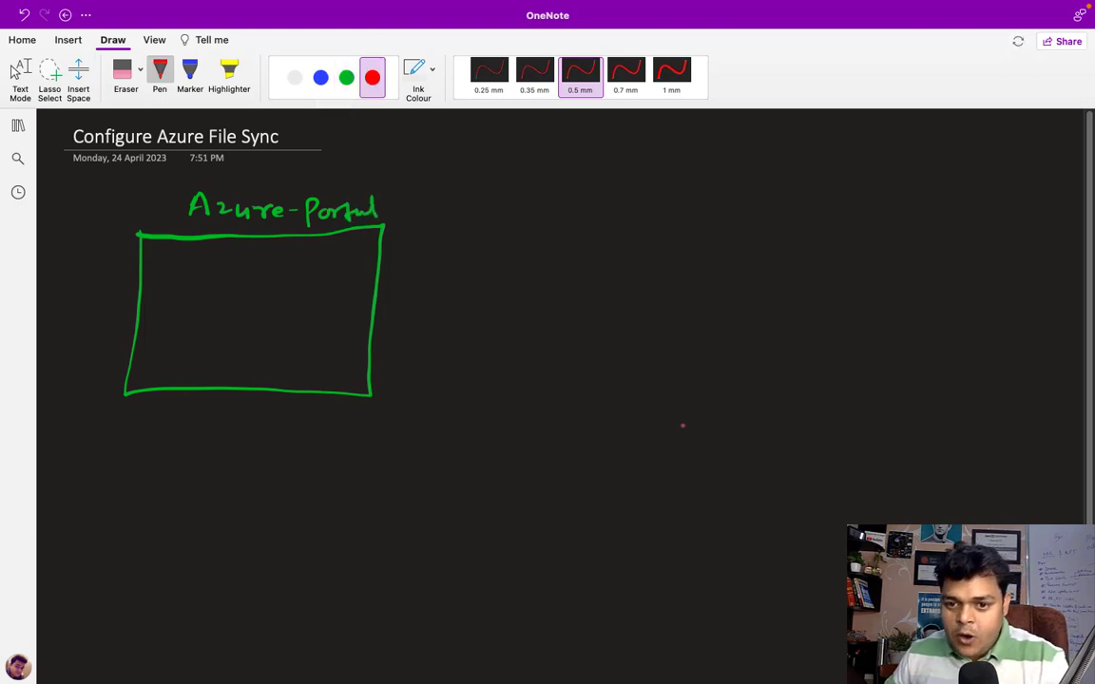
drag(683, 402, 679, 488)
mouse_move(684, 402)
mouse_down()
mouse_move(736, 474)
mouse_move(679, 480)
mouse_up()
mouse_move(673, 523)
mouse_down()
mouse_move(676, 503)
mouse_move(694, 499)
mouse_up()
mouse_move(675, 513)
mouse_down()
mouse_move(698, 523)
mouse_move(735, 513)
mouse_up()
mouse_move(694, 548)
mouse_down()
mouse_move(686, 566)
mouse_move(787, 548)
mouse_up()
Step: Draw four client monitors in white ink
click(296, 78)
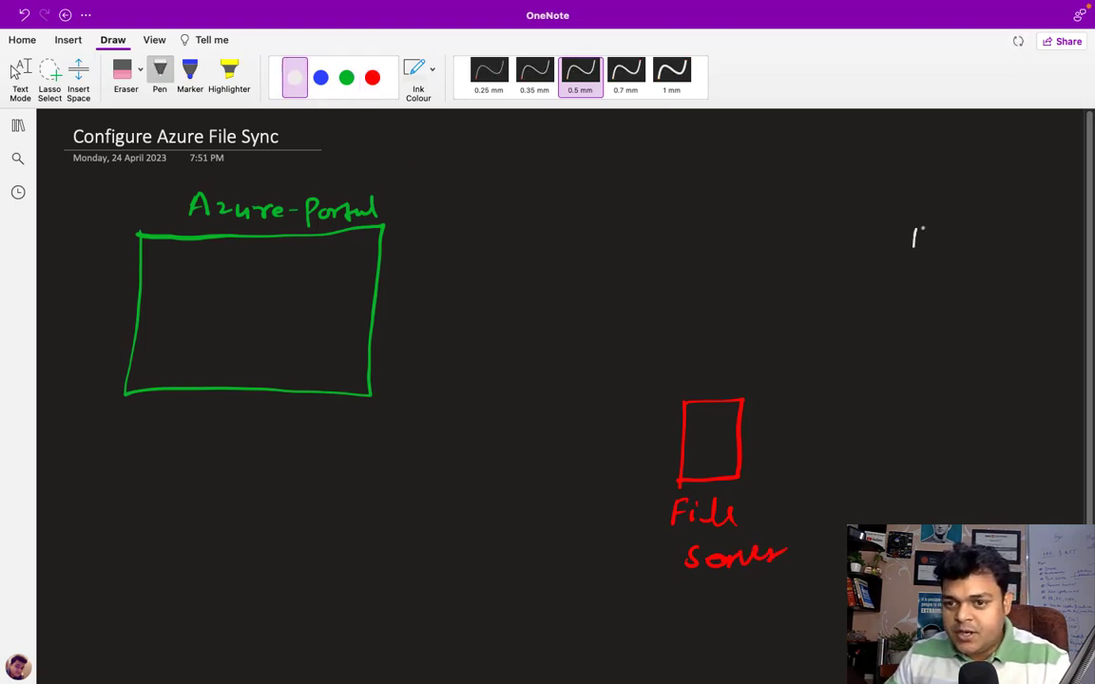
mouse_move(917, 229)
mouse_down()
mouse_move(948, 228)
mouse_move(911, 258)
mouse_move(934, 266)
mouse_up()
mouse_move(927, 329)
mouse_down()
mouse_move(925, 353)
mouse_move(955, 353)
mouse_move(925, 355)
mouse_up()
drag(938, 357, 941, 363)
drag(931, 414, 931, 439)
mouse_move(931, 415)
mouse_down()
mouse_move(963, 414)
mouse_move(931, 445)
mouse_move(948, 453)
mouse_move(937, 519)
mouse_up()
mouse_move(937, 491)
mouse_down()
mouse_move(970, 489)
mouse_move(937, 519)
mouse_up()
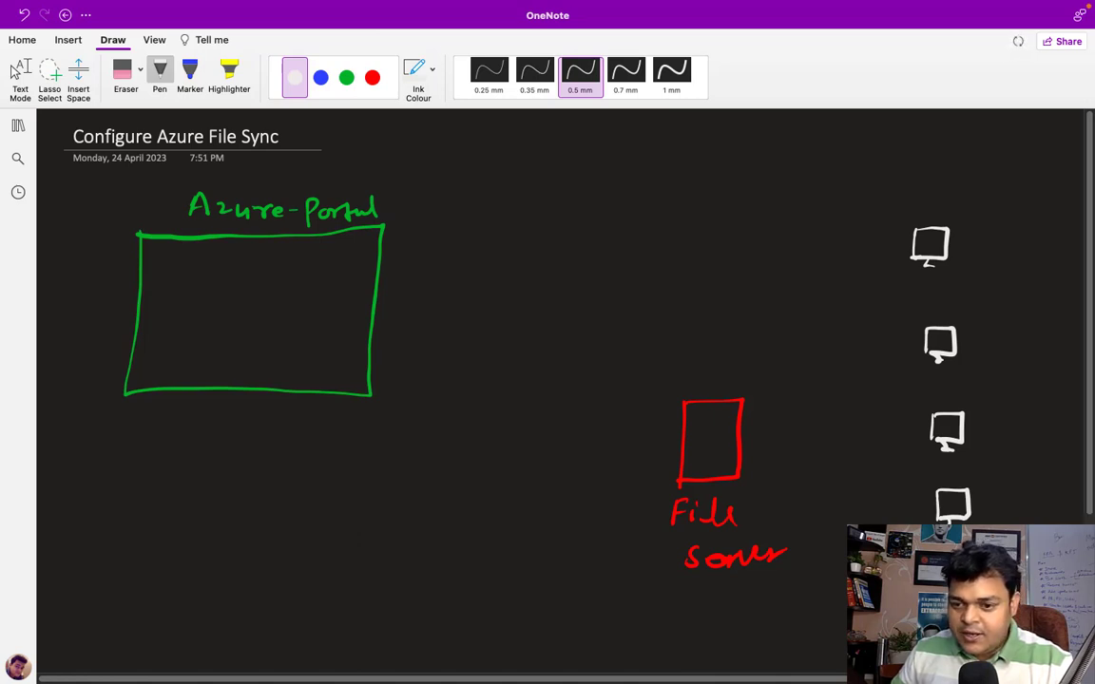
Step: Add a hub linking the File Server to the monitors, and label them Clients
mouse_move(787, 427)
mouse_down()
mouse_move(786, 445)
mouse_move(823, 427)
mouse_move(786, 446)
mouse_move(821, 433)
mouse_move(796, 445)
mouse_move(806, 445)
mouse_move(778, 435)
mouse_move(834, 386)
mouse_move(930, 260)
mouse_up()
drag(808, 423, 940, 365)
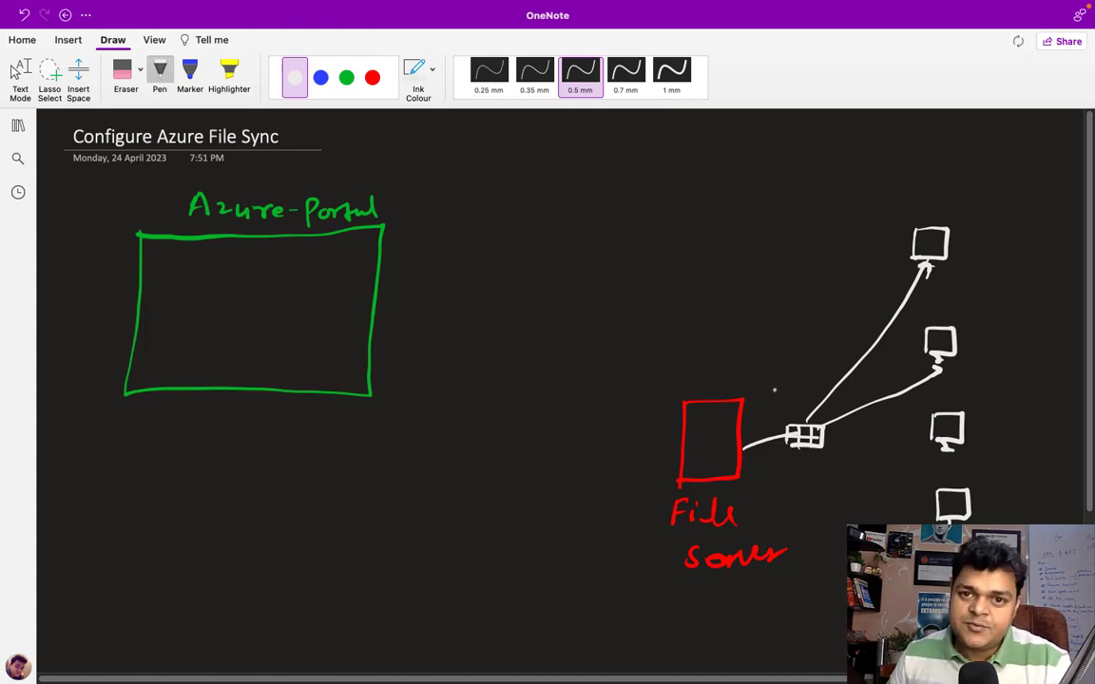
mouse_move(823, 443)
mouse_down()
mouse_move(943, 448)
mouse_move(911, 487)
mouse_move(928, 497)
mouse_move(858, 493)
mouse_move(893, 528)
mouse_up()
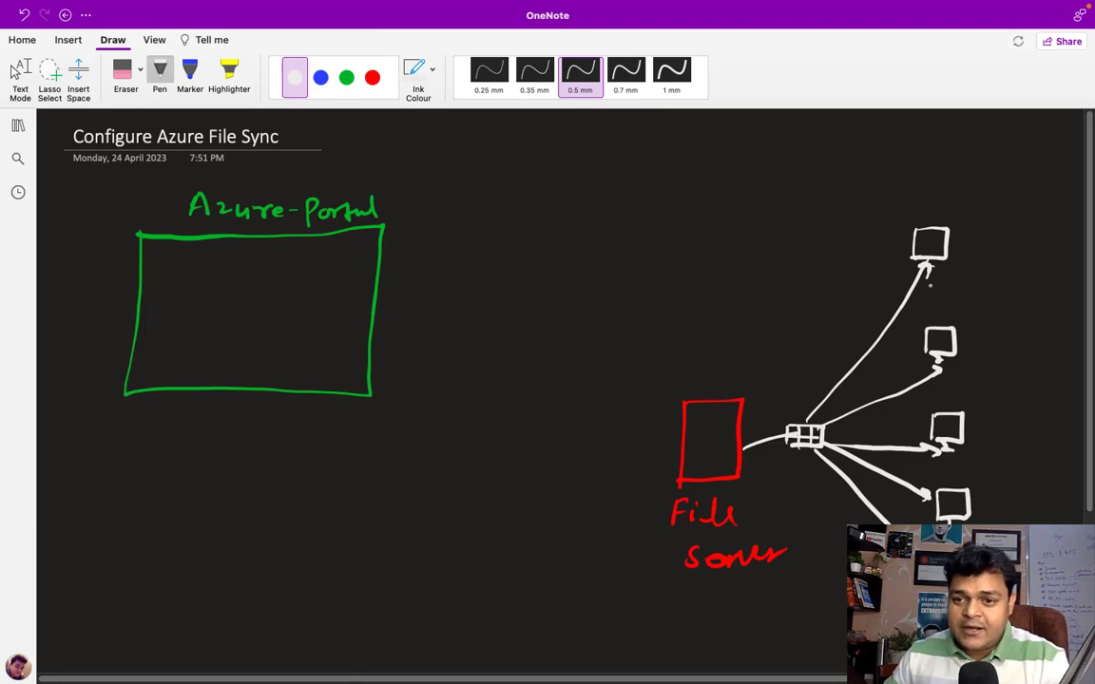
mouse_move(914, 184)
mouse_down()
mouse_move(911, 202)
mouse_move(931, 201)
mouse_up()
drag(936, 196, 962, 201)
drag(967, 184, 967, 202)
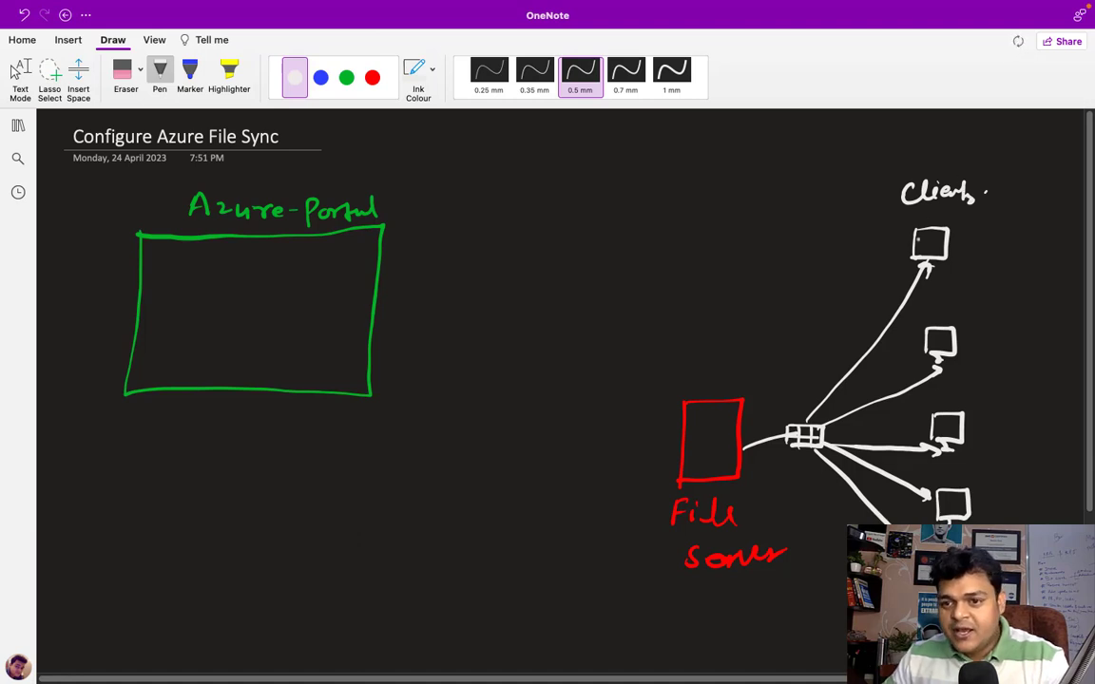
Step: Fill the client monitor screens with green ink
click(346, 77)
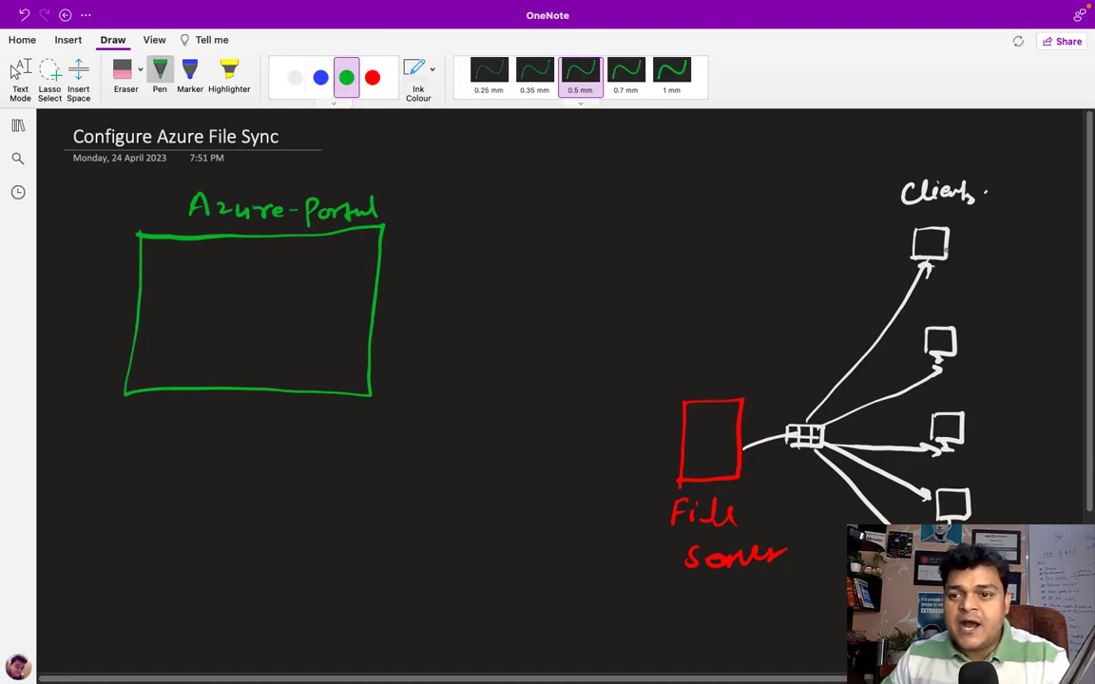
drag(920, 242, 937, 249)
drag(935, 336, 946, 344)
mouse_move(941, 424)
mouse_down()
mouse_move(954, 429)
mouse_move(943, 432)
mouse_up()
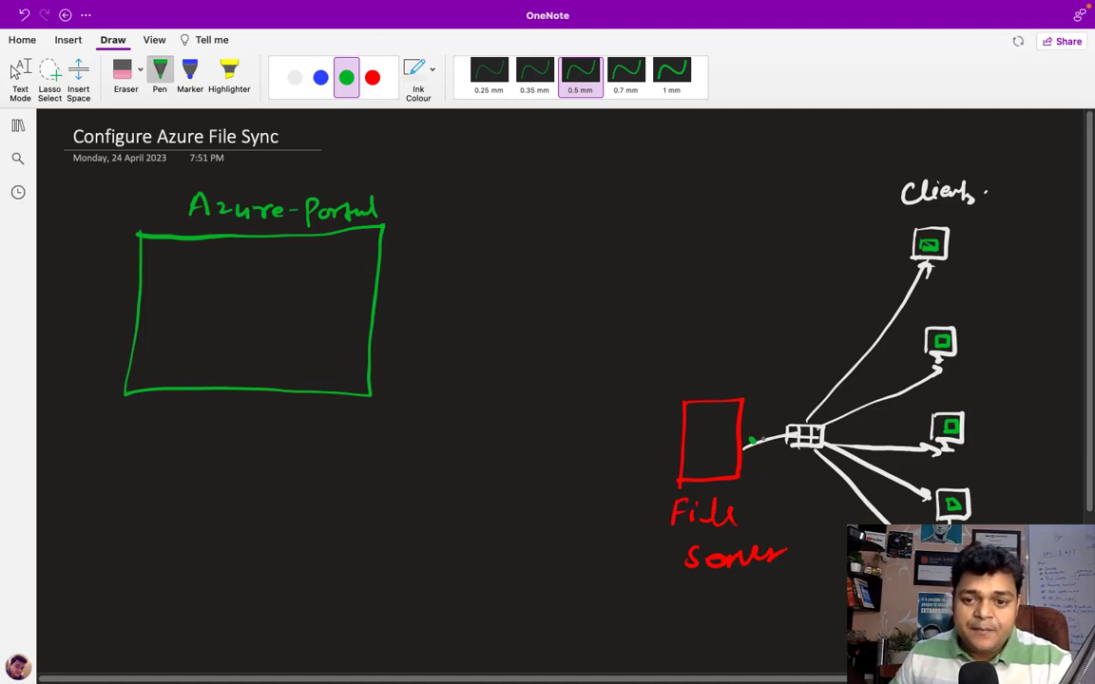
Step: Cross out the server-to-hub link and write Download above the File Server
drag(751, 438, 765, 456)
drag(765, 437, 751, 459)
mouse_move(669, 368)
mouse_down()
mouse_move(671, 380)
mouse_move(740, 369)
mouse_up()
drag(753, 369, 769, 352)
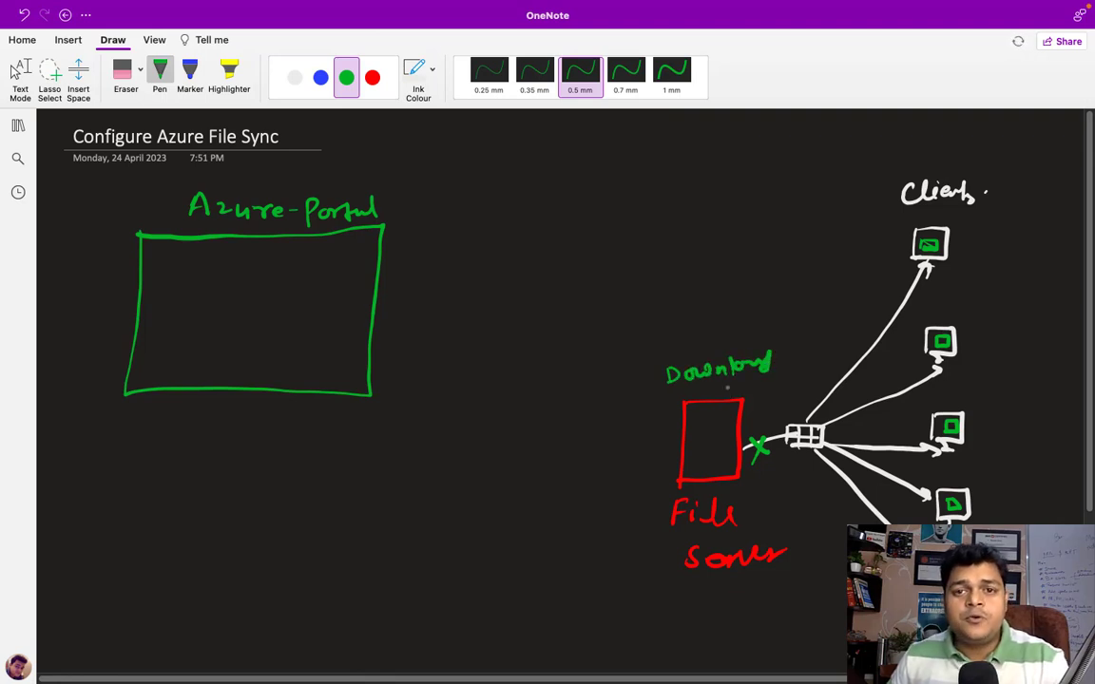
Step: Draw a green file icon inside the File Server box
click(14, 73)
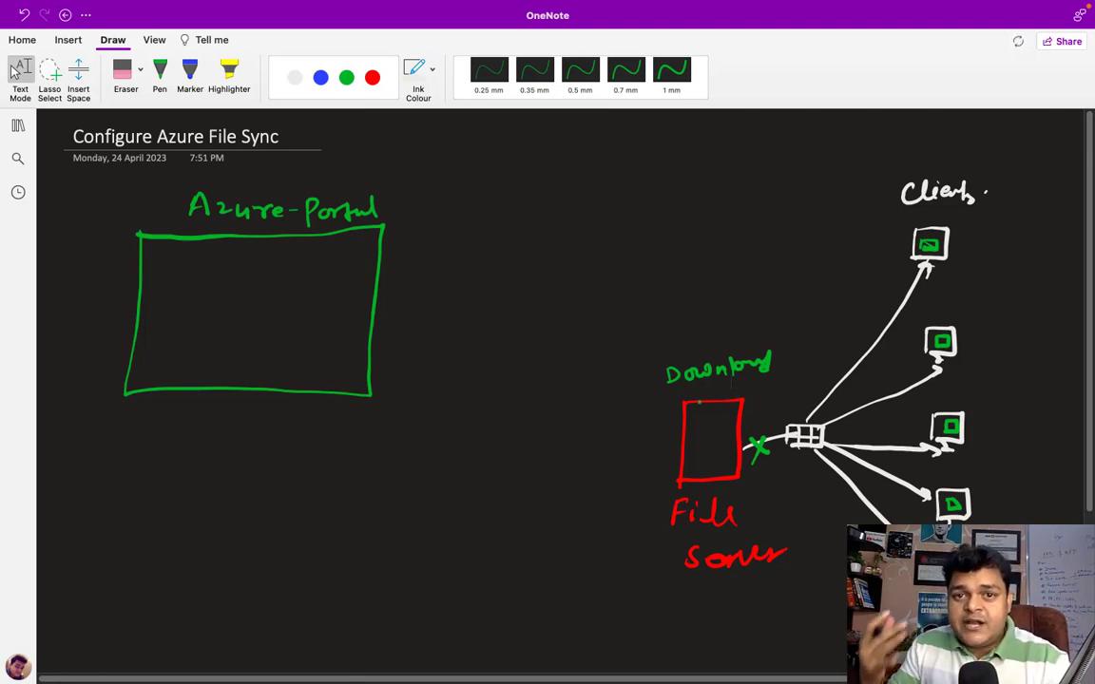
click(160, 76)
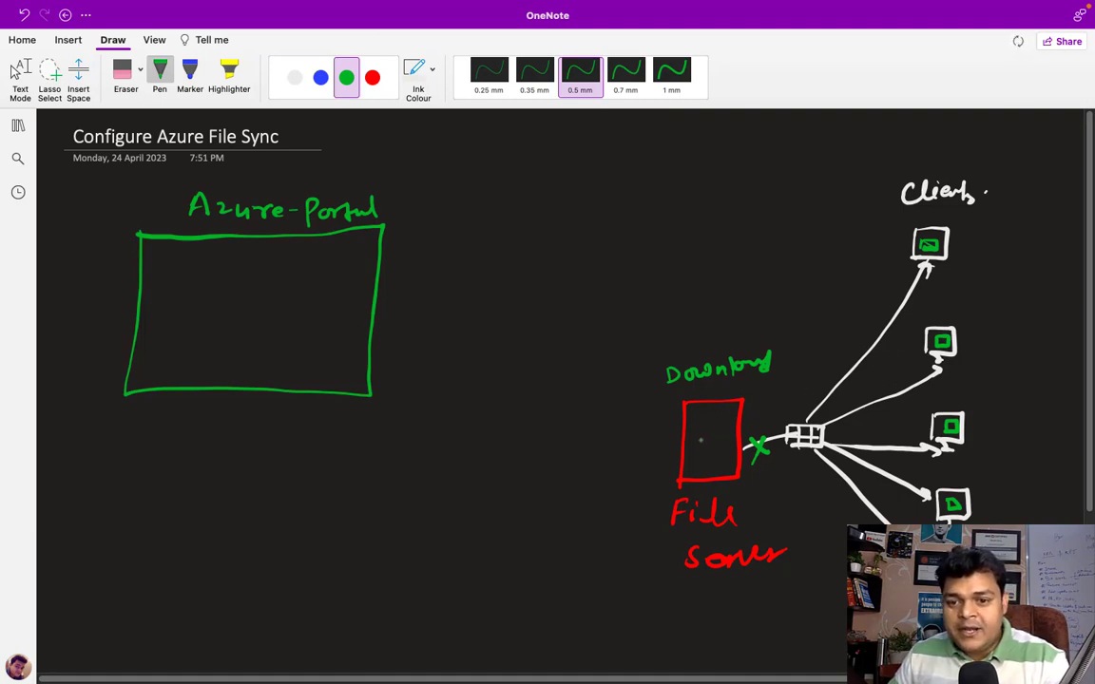
mouse_move(701, 434)
mouse_down()
mouse_move(702, 459)
mouse_move(725, 459)
mouse_move(701, 460)
mouse_move(721, 441)
mouse_up()
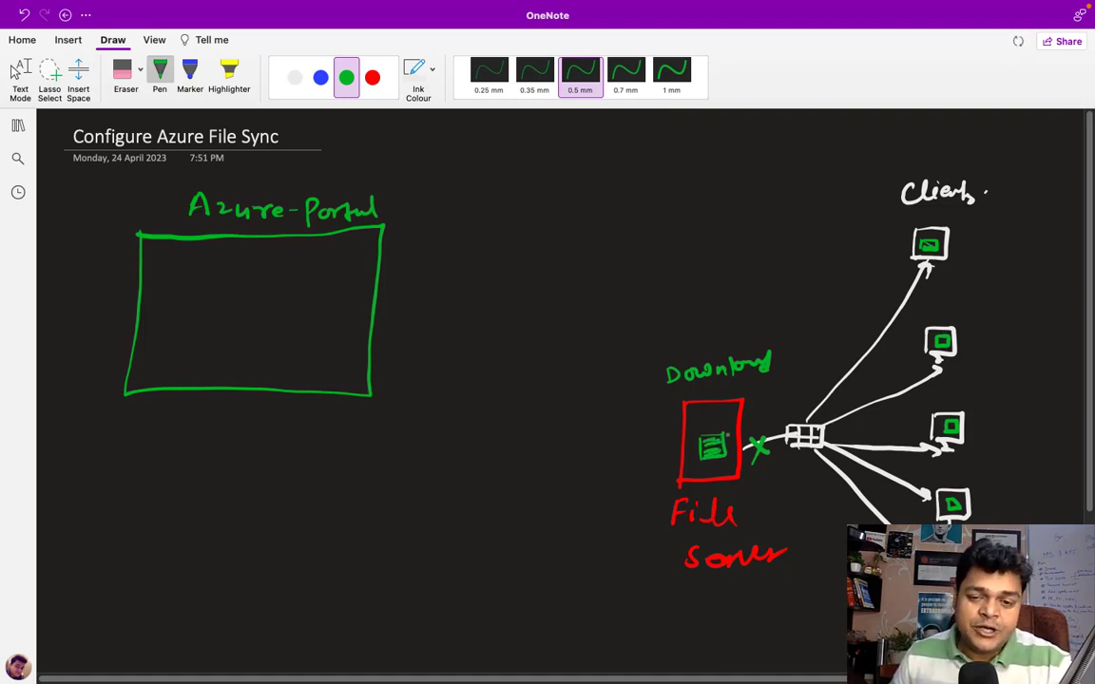
click(294, 77)
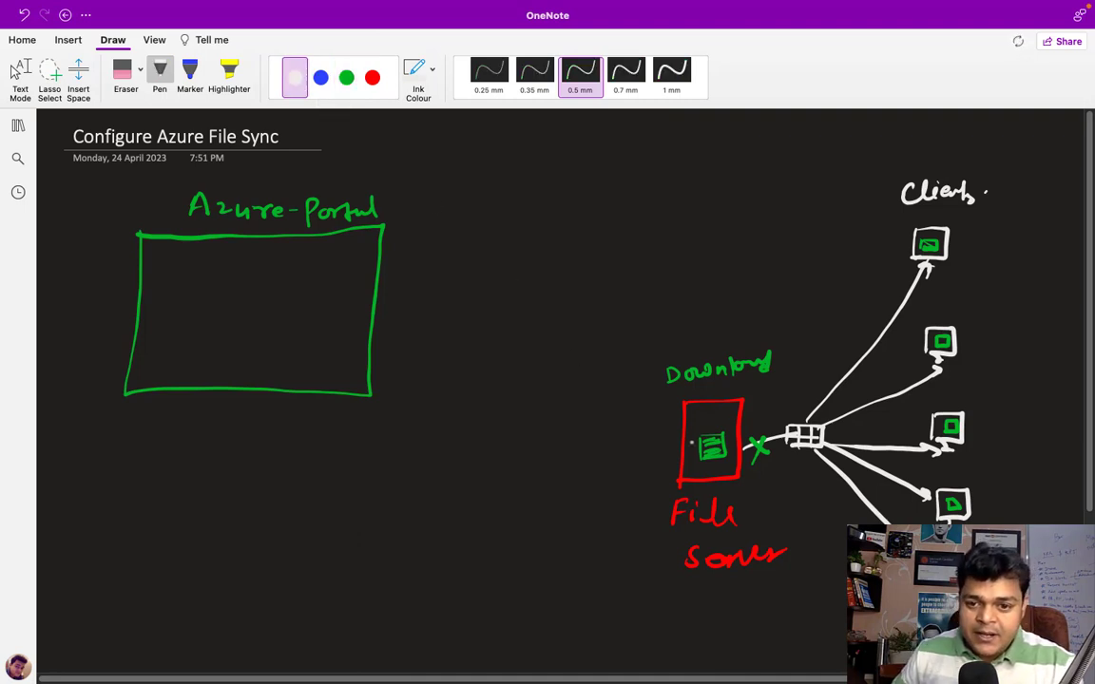
Step: Link the File Server to a File Sync box pointing to a circled Fileshare
mouse_move(696, 429)
mouse_down()
mouse_move(522, 359)
mouse_move(273, 342)
mouse_up()
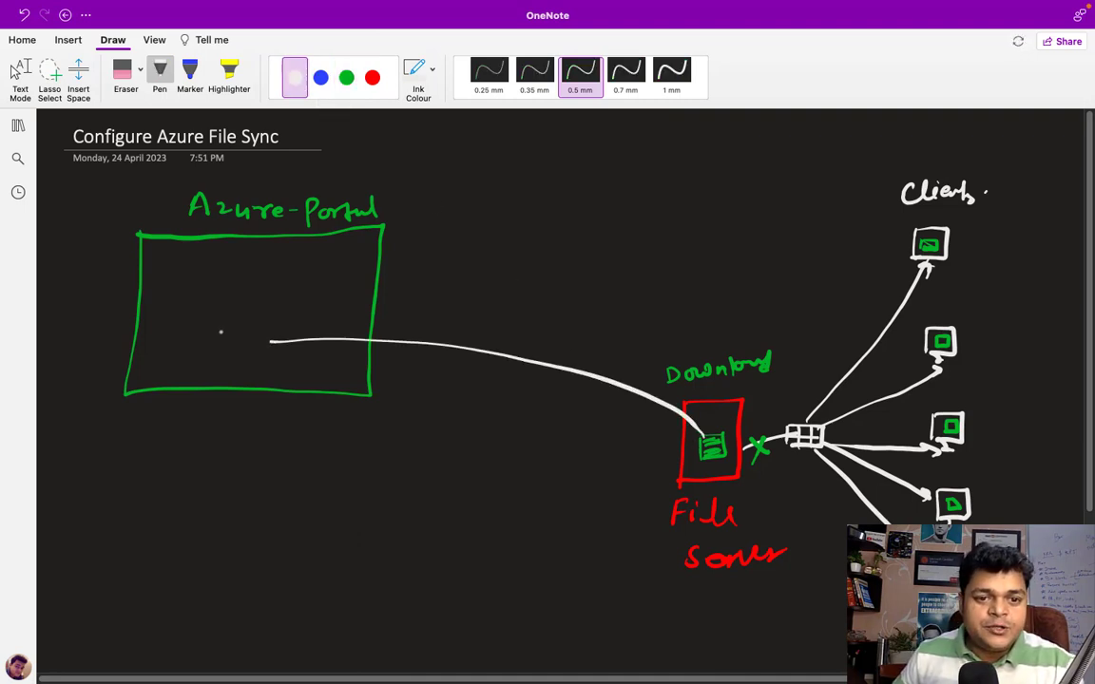
mouse_move(193, 318)
mouse_down()
mouse_move(192, 347)
mouse_move(231, 341)
mouse_move(193, 347)
mouse_move(207, 375)
mouse_move(304, 373)
mouse_up()
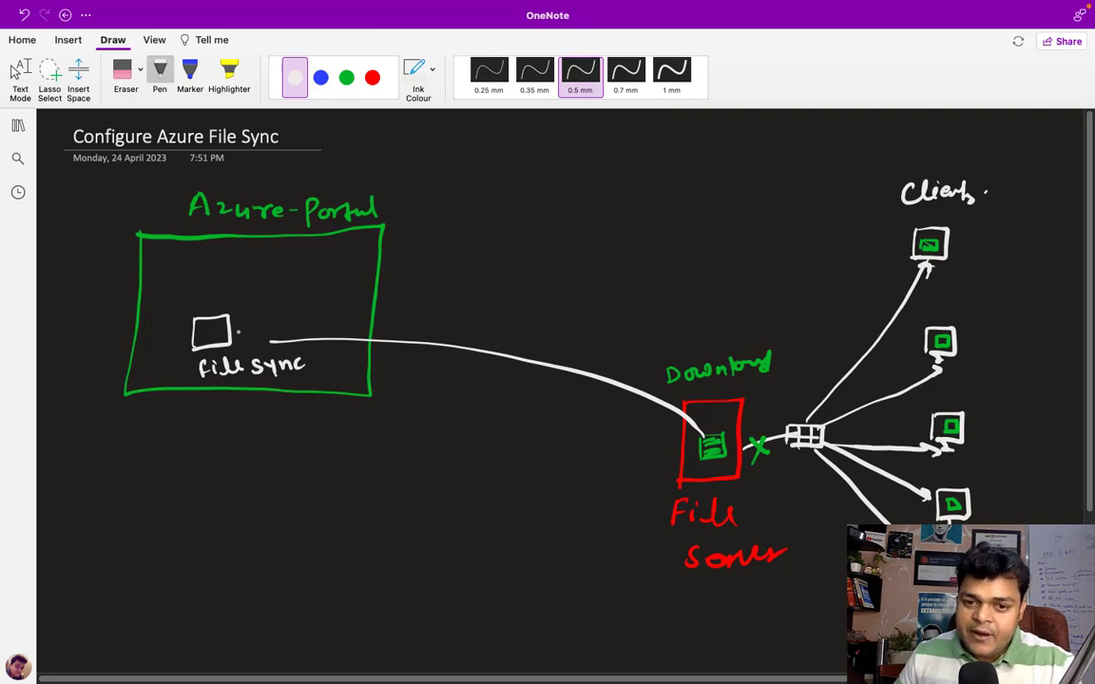
click(346, 77)
mouse_move(233, 321)
mouse_down()
mouse_move(280, 294)
mouse_move(260, 278)
mouse_up()
mouse_move(172, 271)
mouse_down()
mouse_move(172, 286)
mouse_move(208, 282)
mouse_up()
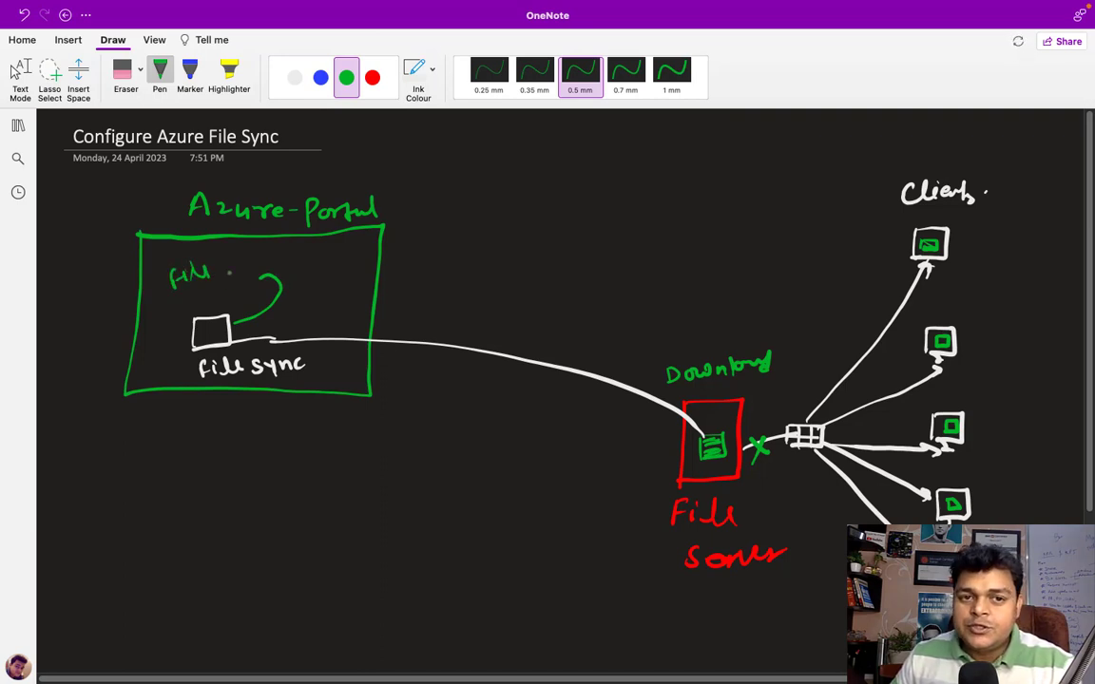
drag(221, 270, 270, 256)
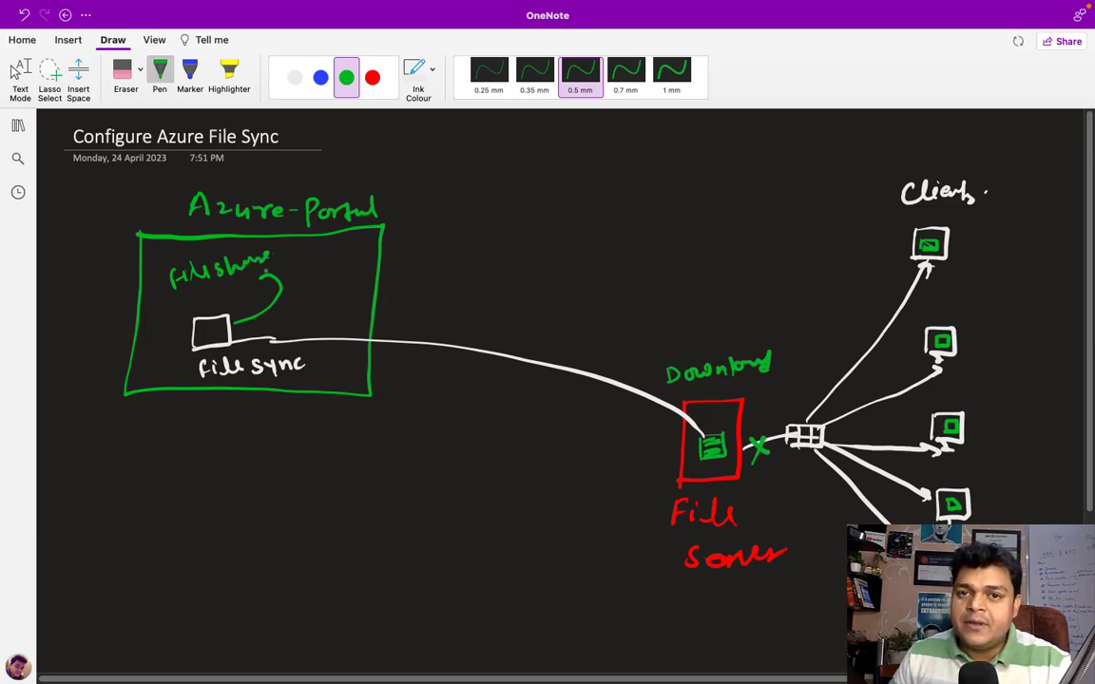
mouse_move(163, 268)
mouse_down()
mouse_move(169, 295)
mouse_move(238, 276)
mouse_move(274, 249)
mouse_move(205, 249)
mouse_move(163, 266)
mouse_up()
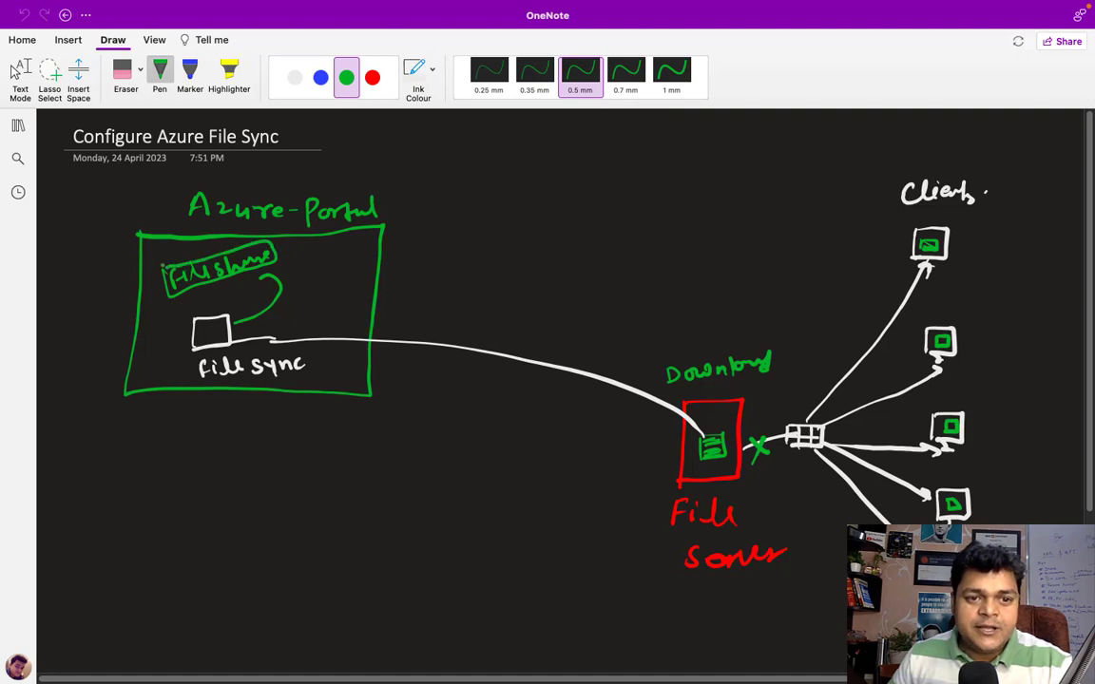
click(294, 77)
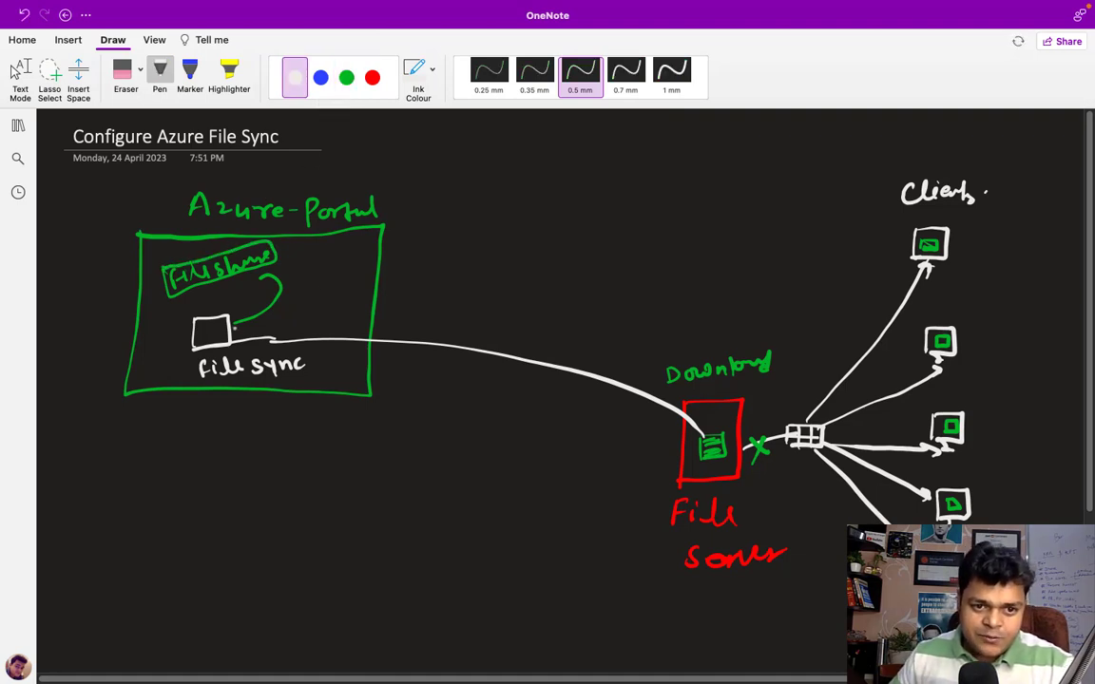
mouse_move(238, 323)
mouse_down()
mouse_move(280, 287)
mouse_move(255, 276)
mouse_up()
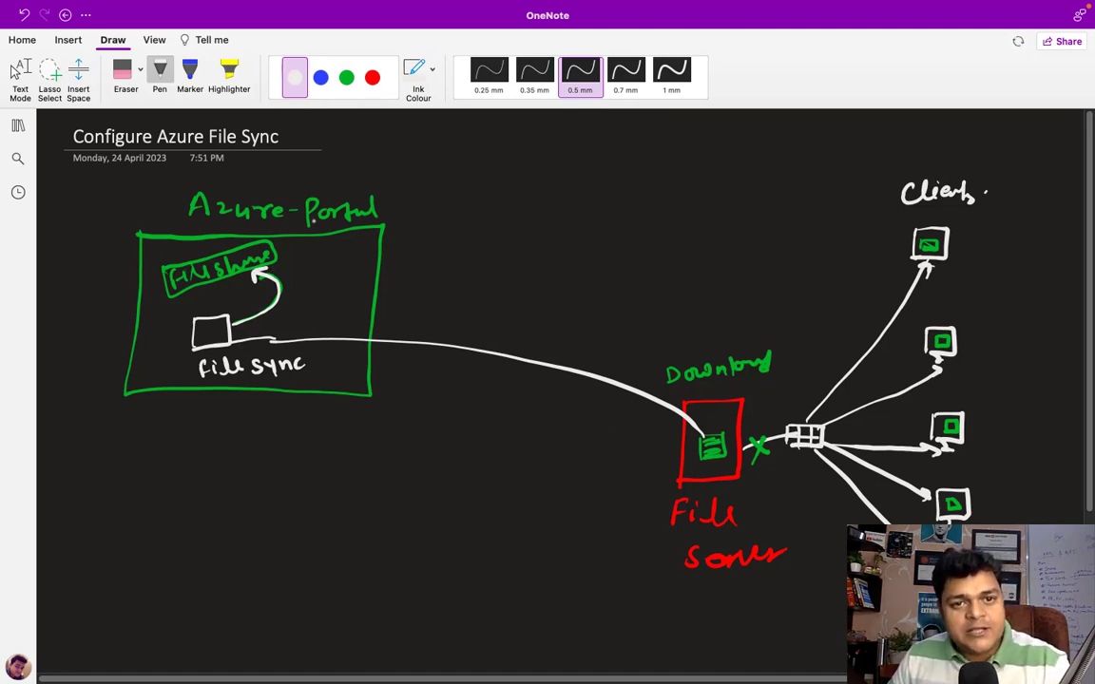
Step: Add red labels: connection beside the link and (Server O.S.) under File Server
click(372, 77)
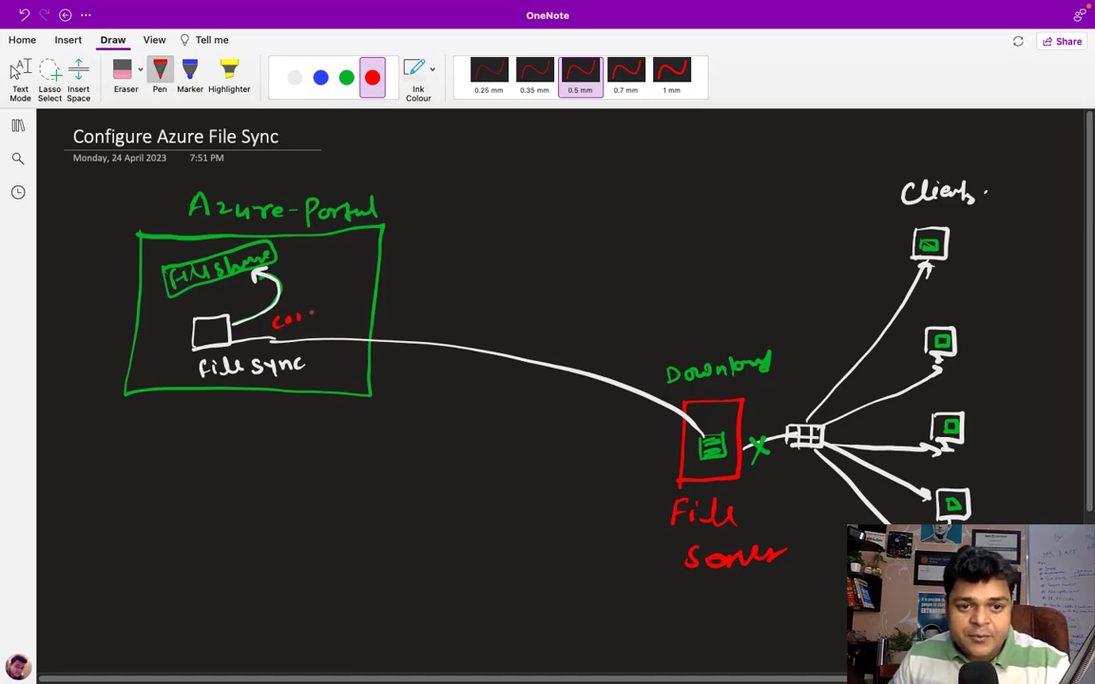
drag(326, 313, 336, 313)
mouse_move(345, 306)
mouse_down()
mouse_move(341, 314)
mouse_move(361, 302)
mouse_up()
drag(366, 304, 374, 297)
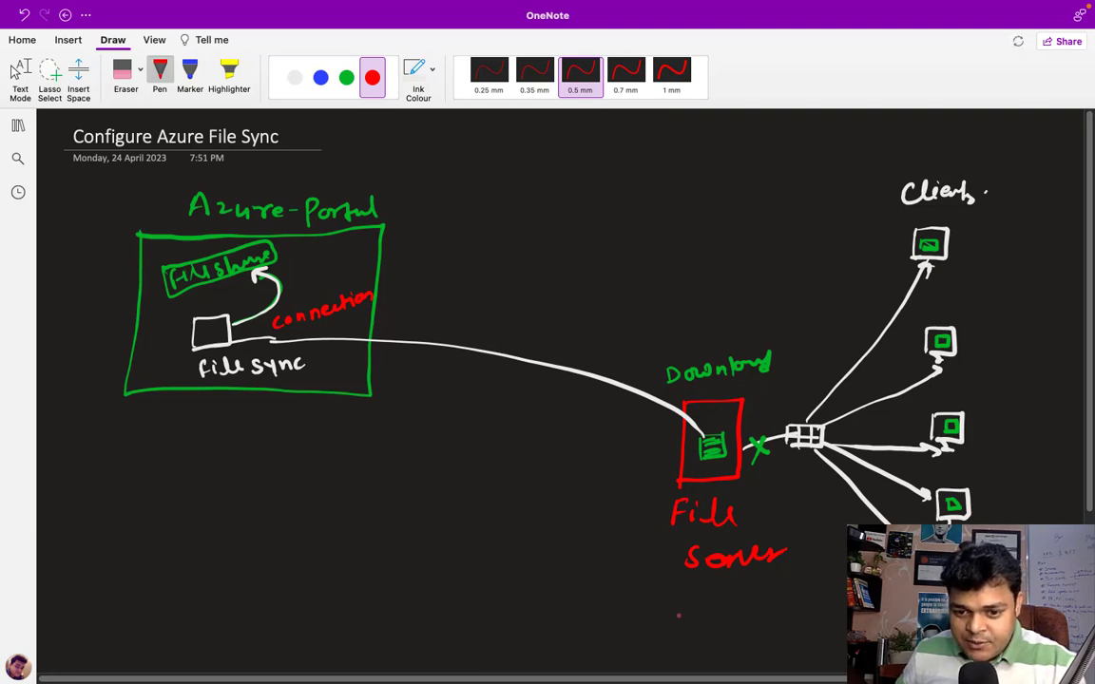
mouse_move(682, 593)
mouse_down()
mouse_move(677, 614)
mouse_move(761, 600)
mouse_move(820, 618)
mouse_up()
click(771, 603)
click(795, 606)
click(805, 611)
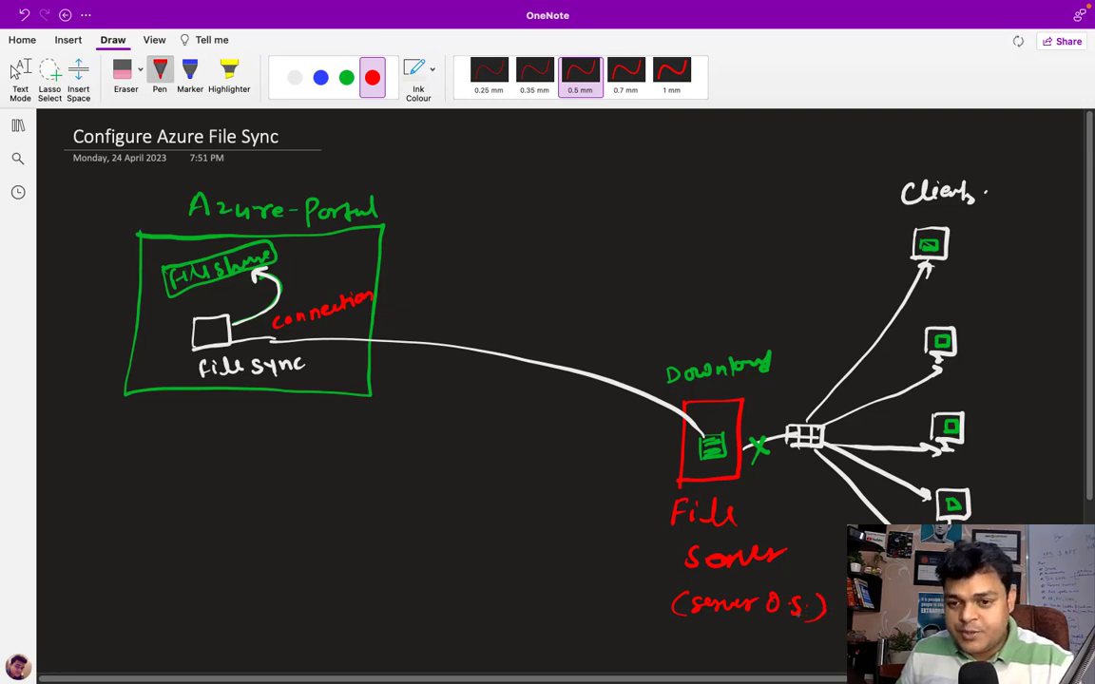
click(19, 71)
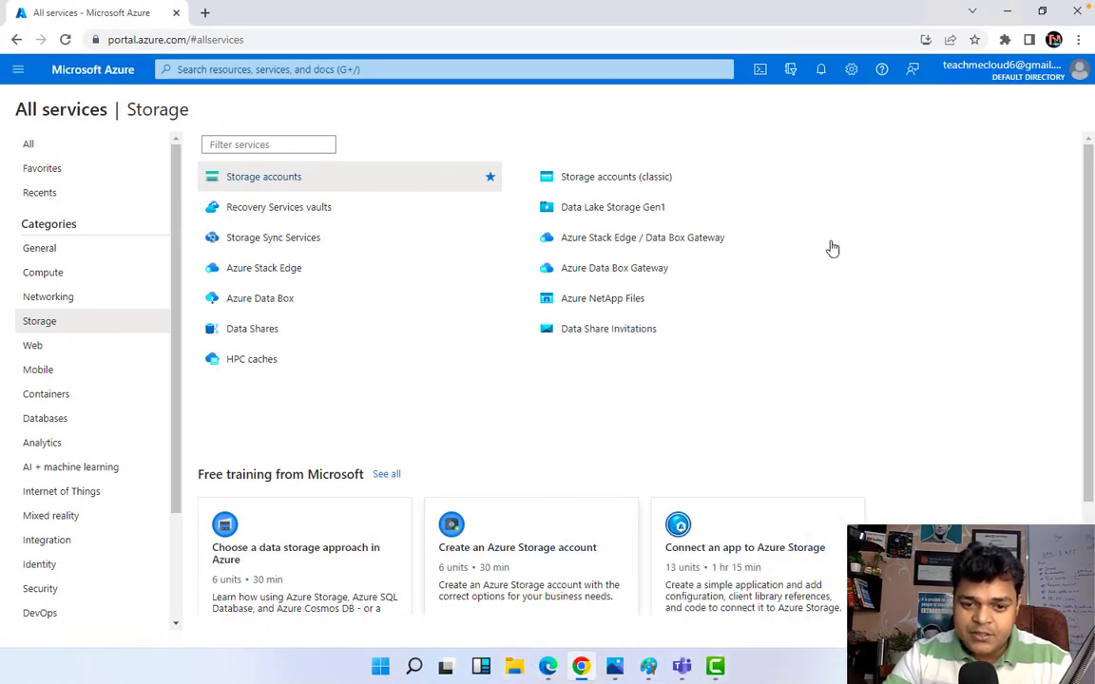
Step: Close Camtasia and the browser window to return to the desktop
click(720, 671)
click(1081, 12)
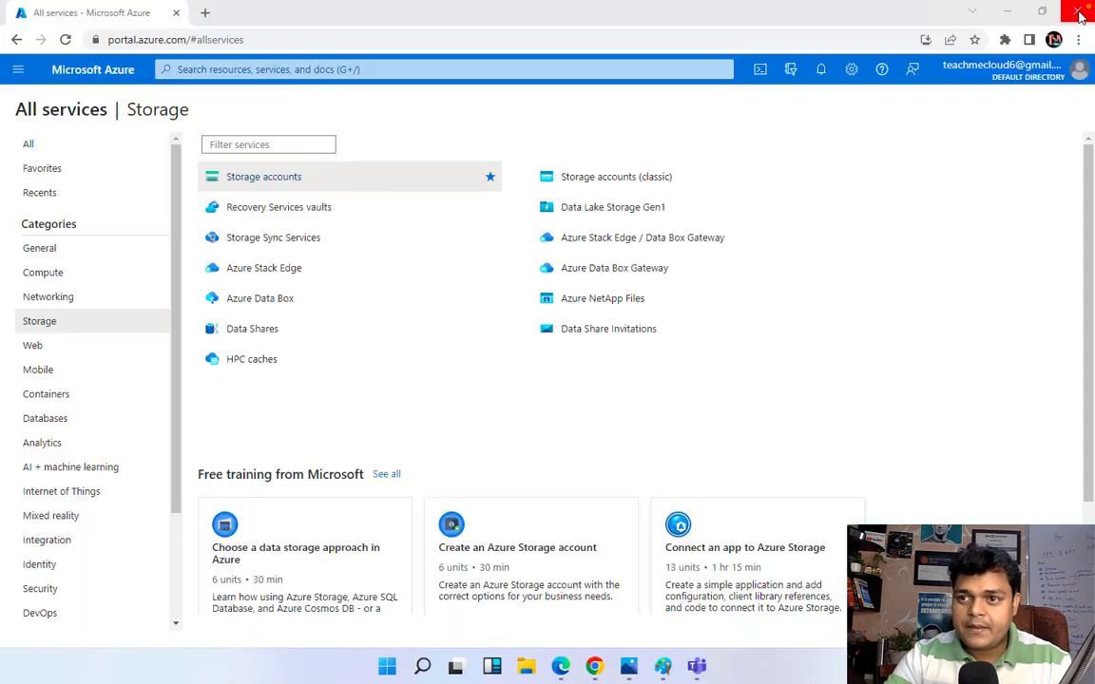
click(1078, 11)
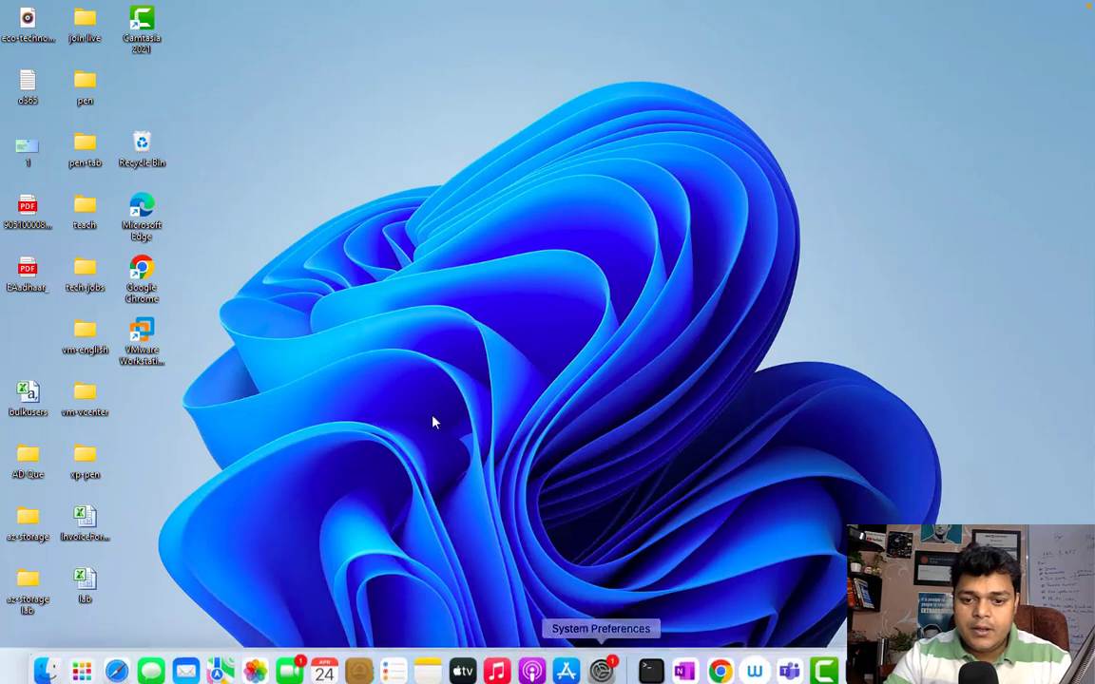
Step: Refresh the desktop and bring VMware Workstation into view
right_click(161, 353)
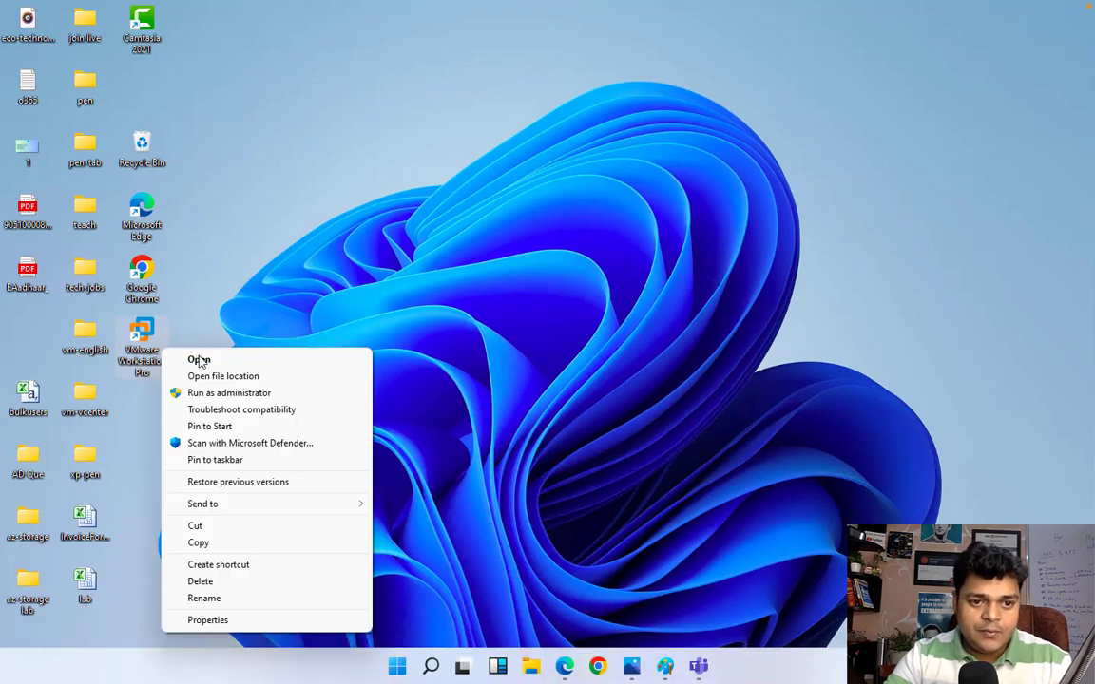
key(Escape)
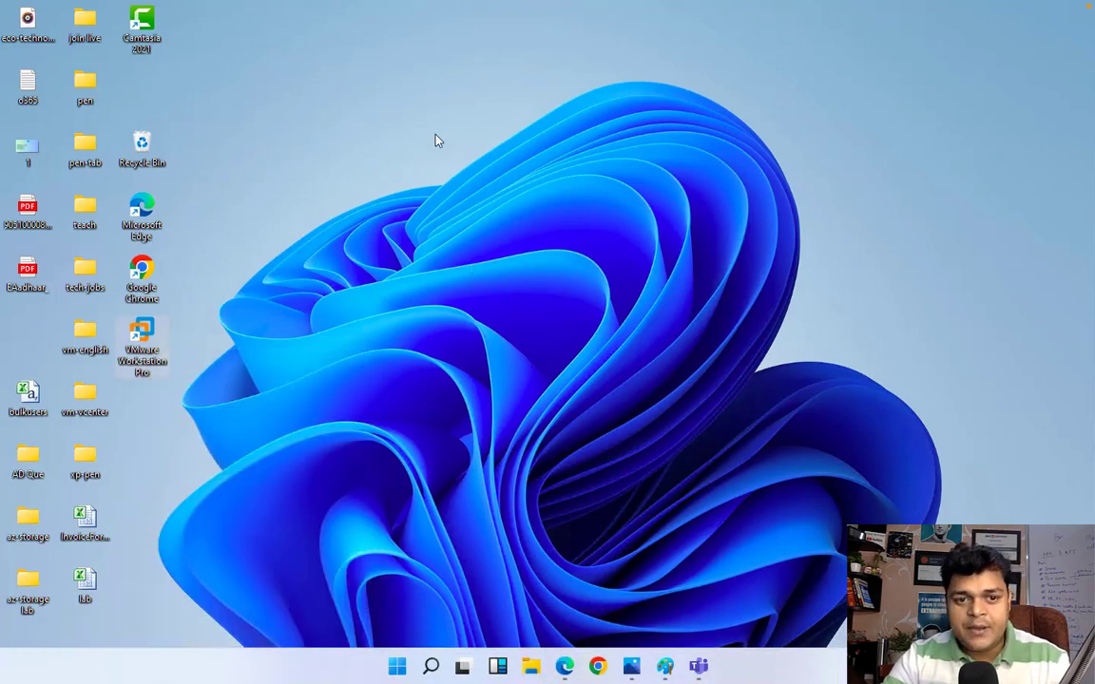
right_click(438, 140)
click(480, 180)
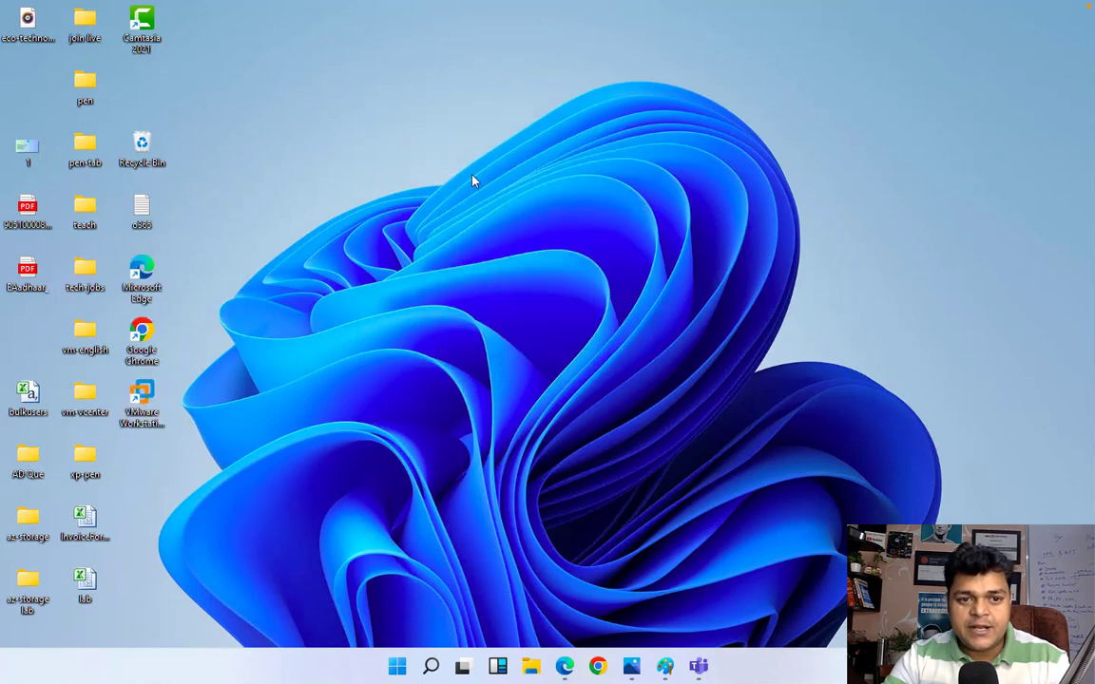
right_click(473, 182)
click(518, 219)
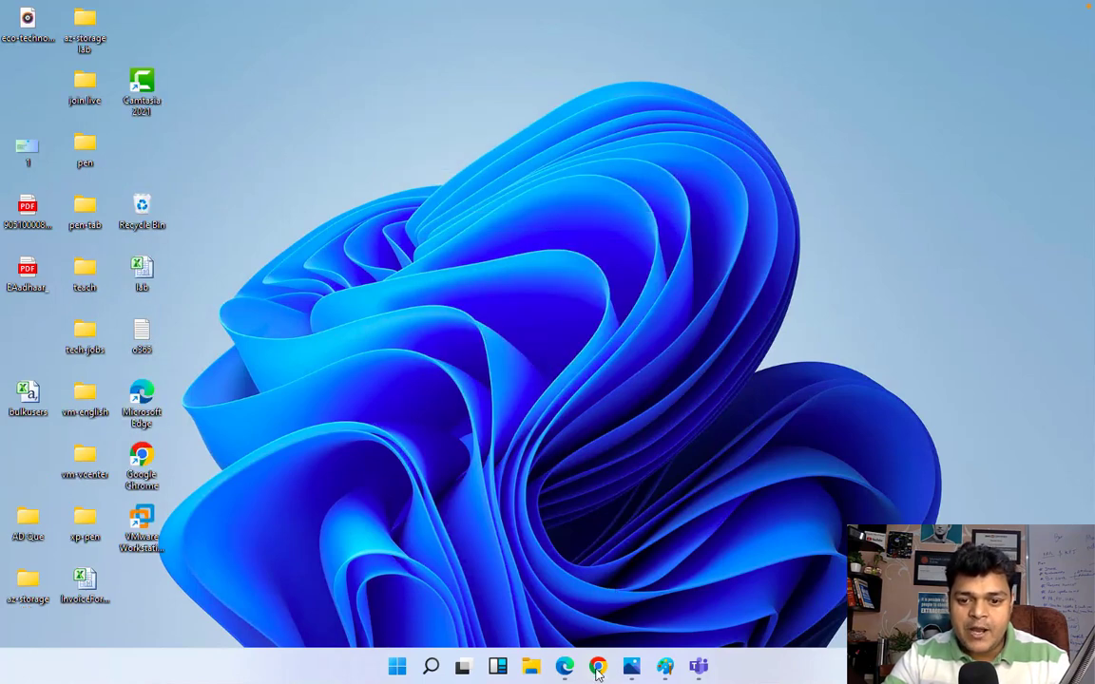
click(597, 668)
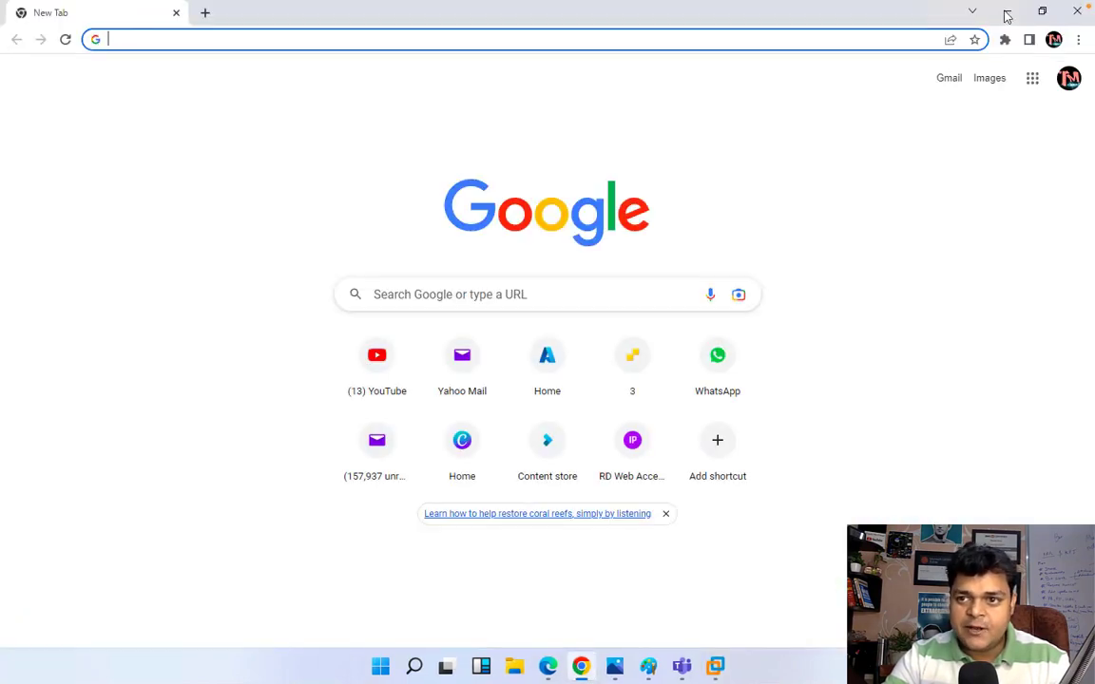
click(1007, 17)
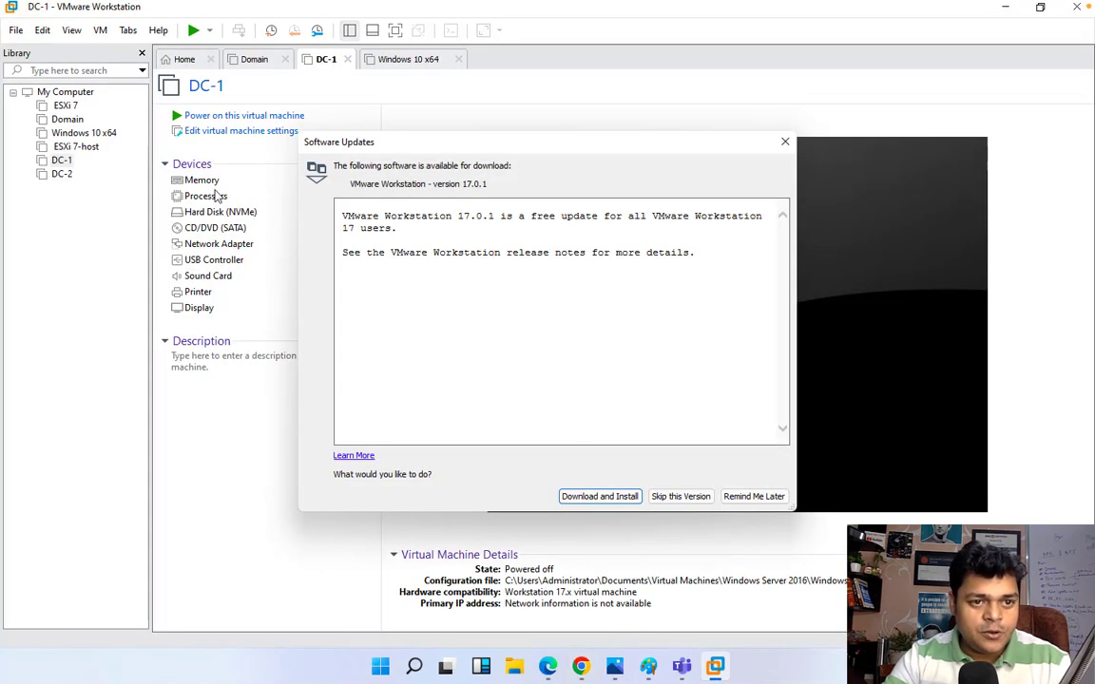
Step: Postpone the update prompt and power on the DC-2 virtual machine
click(752, 496)
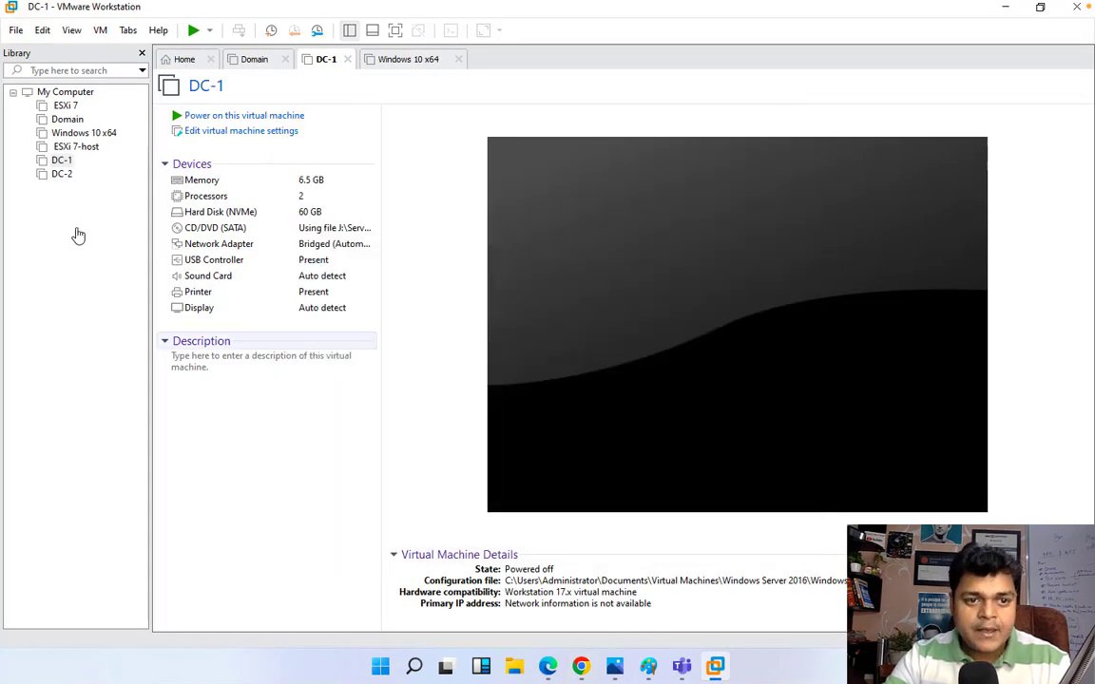
click(59, 175)
click(269, 116)
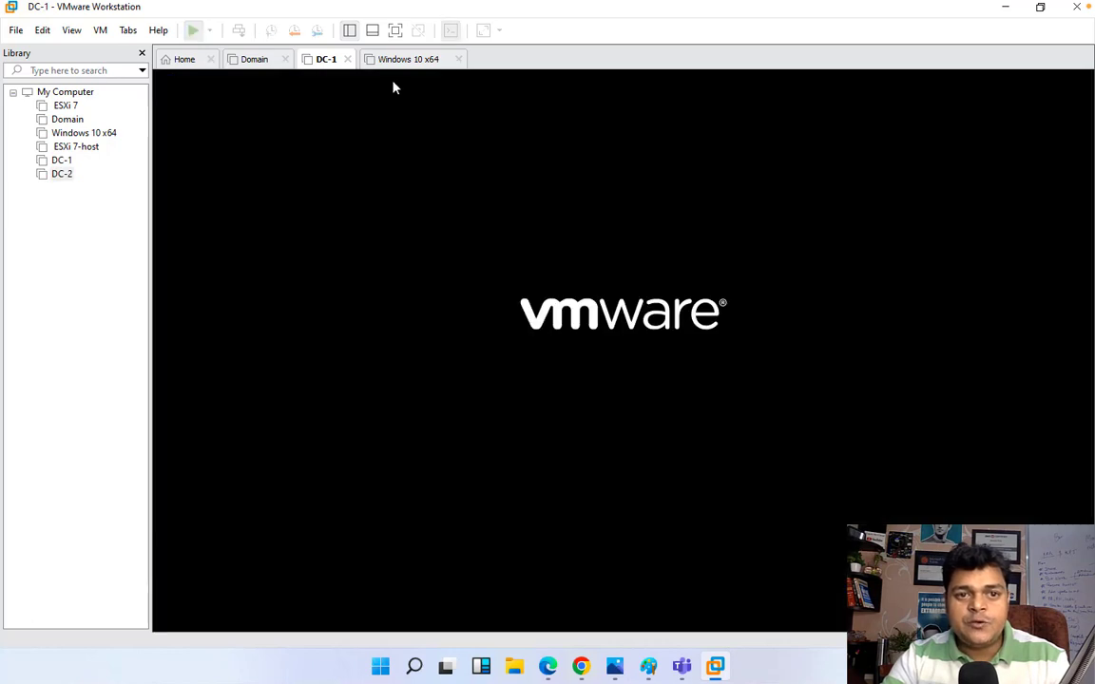
click(457, 59)
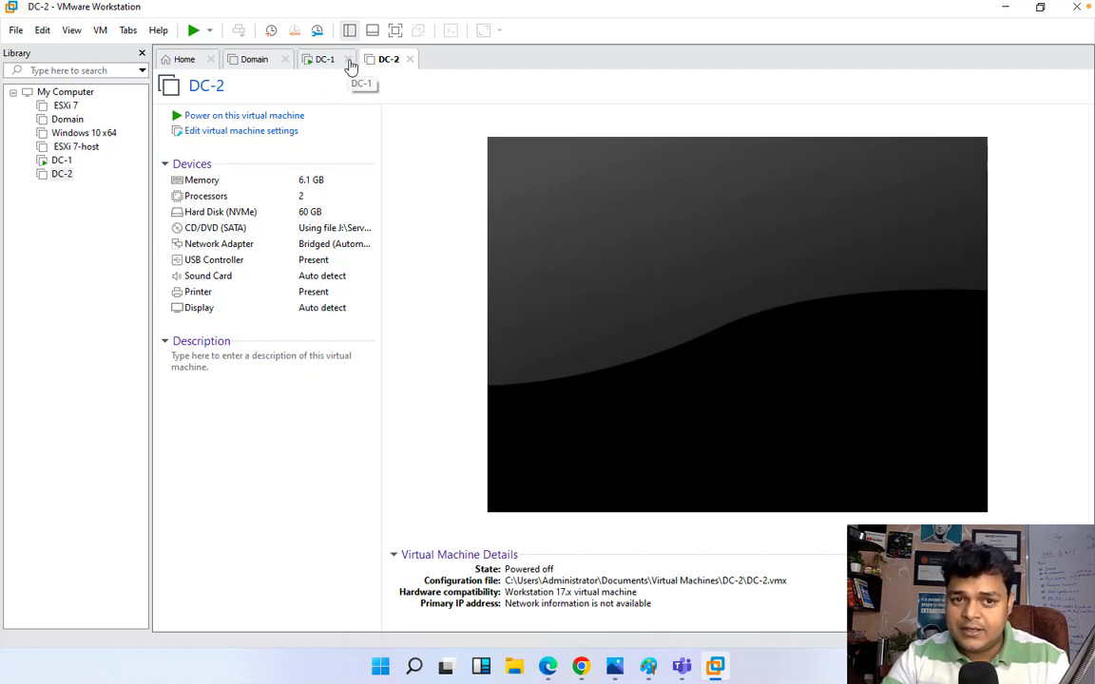
click(278, 117)
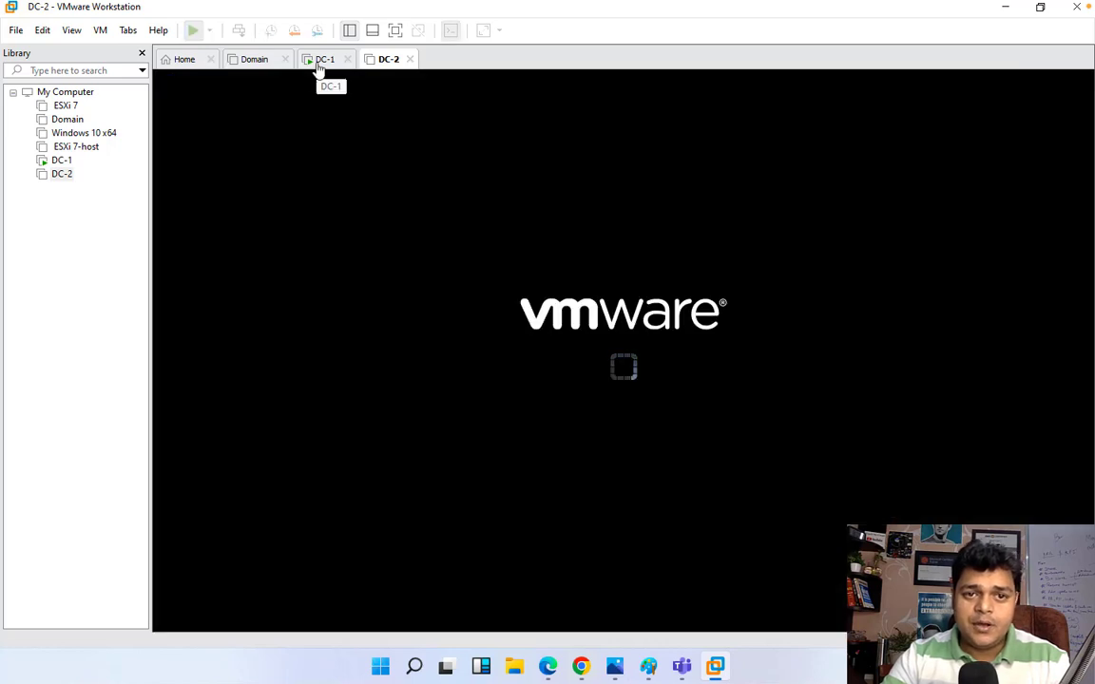
Step: Power off DC-1, close its tab, and minimize VMware Workstation
right_click(319, 65)
mouse_move(356, 95)
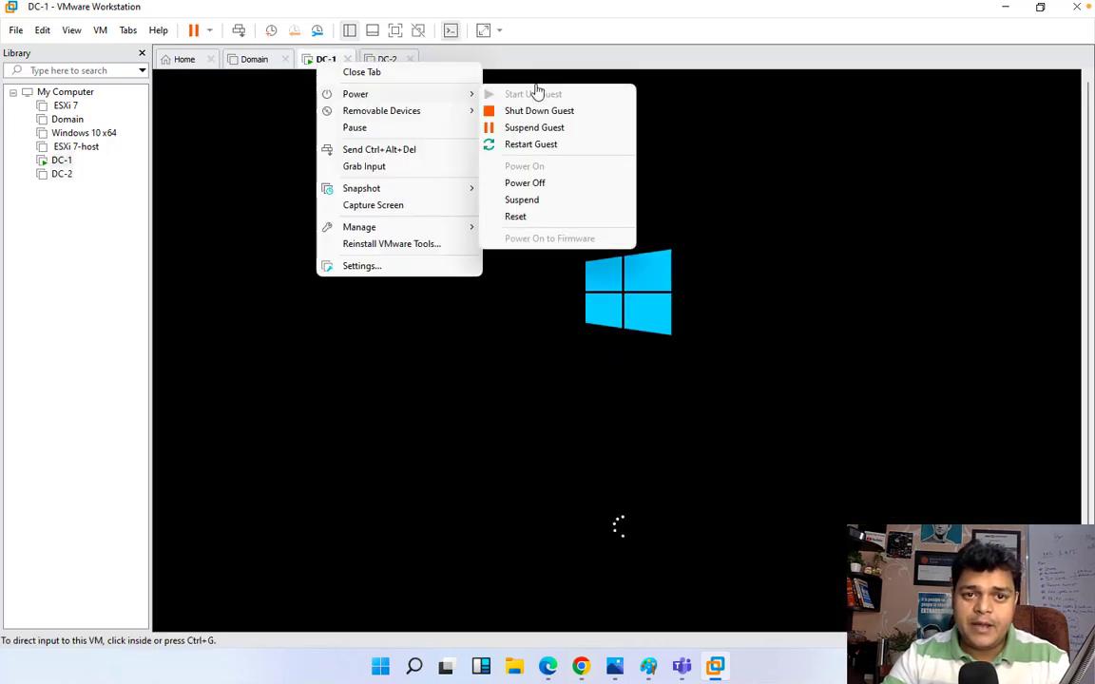
click(540, 184)
click(571, 372)
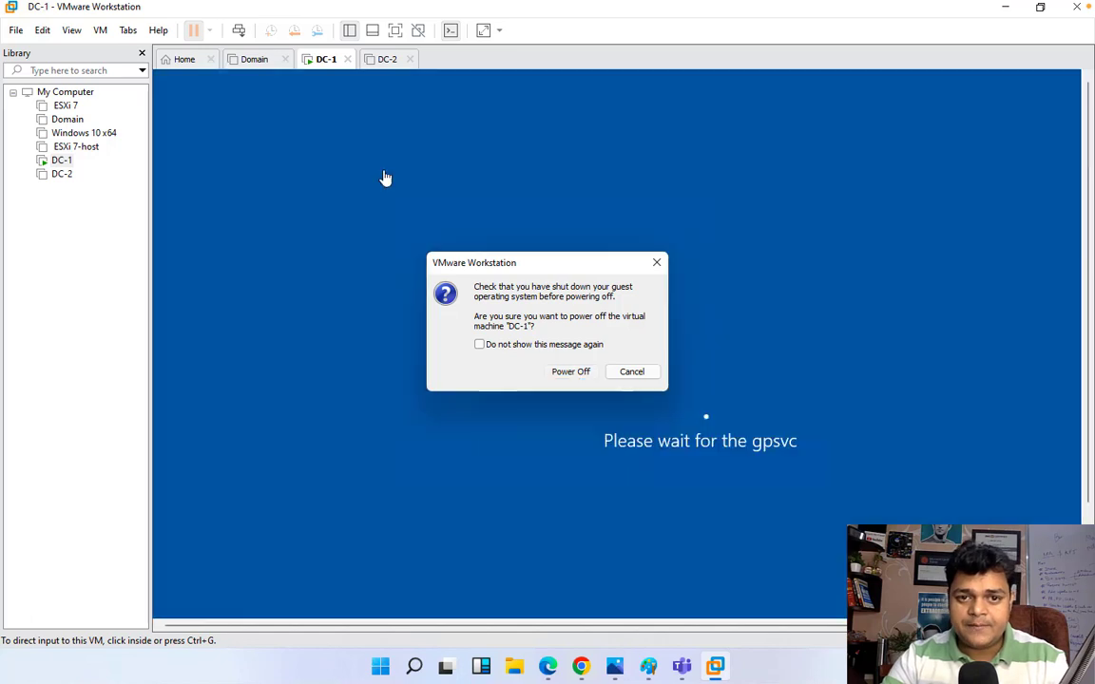
click(348, 61)
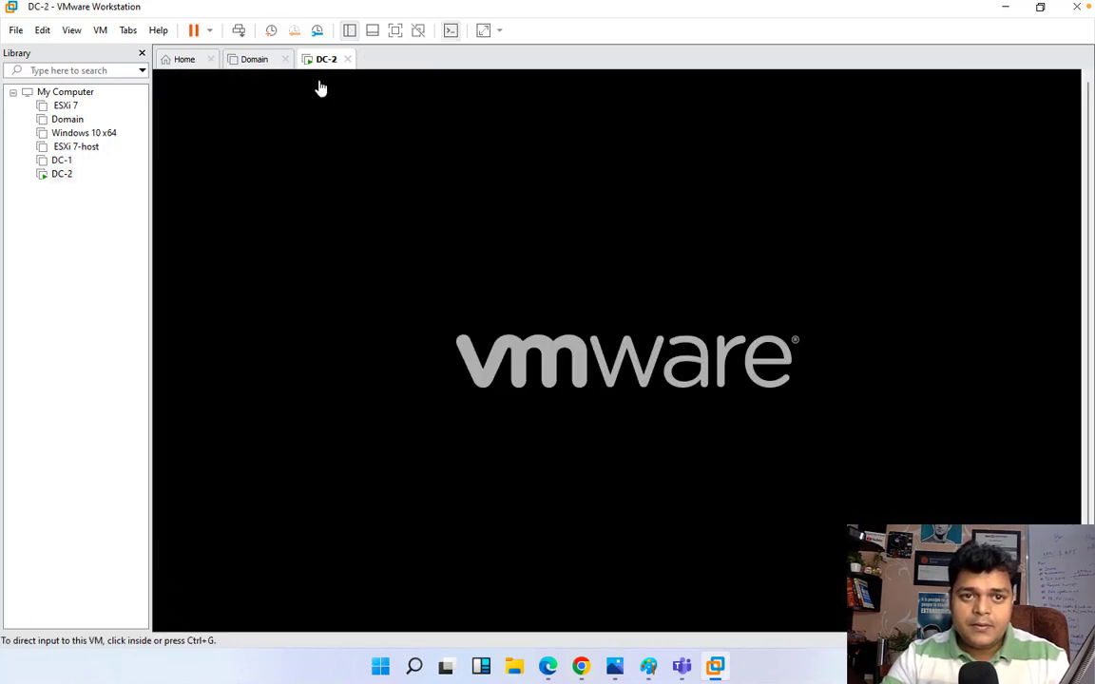
click(1003, 7)
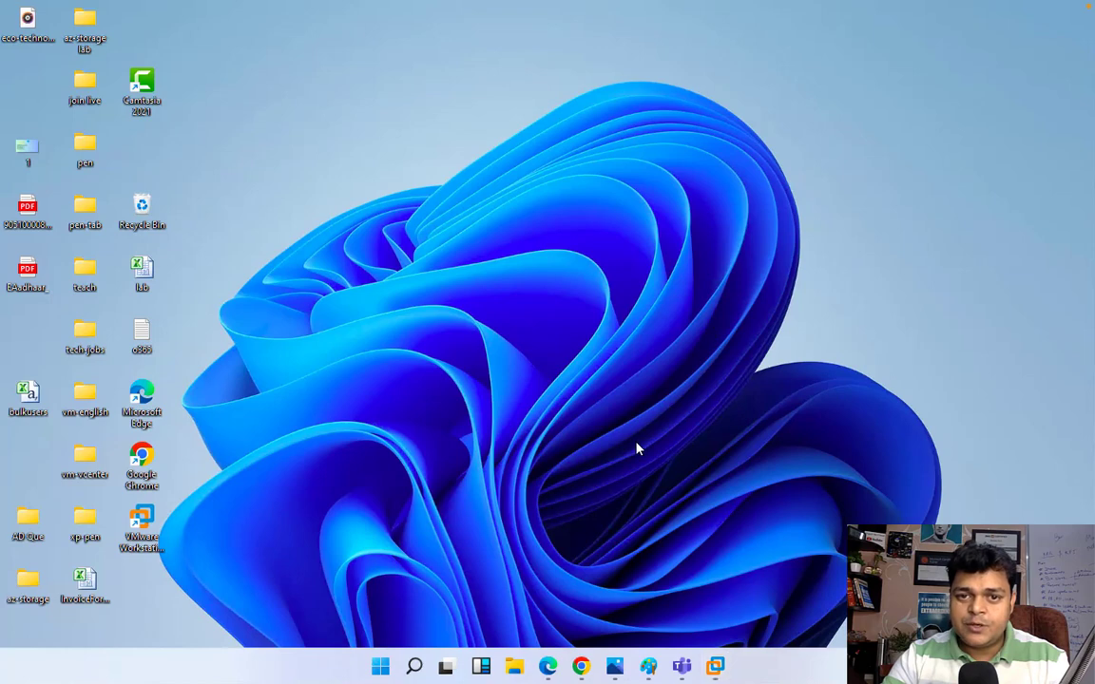
Step: Go to portal.azure.com in the browser and open More services
click(581, 666)
text(portal.azure.com)
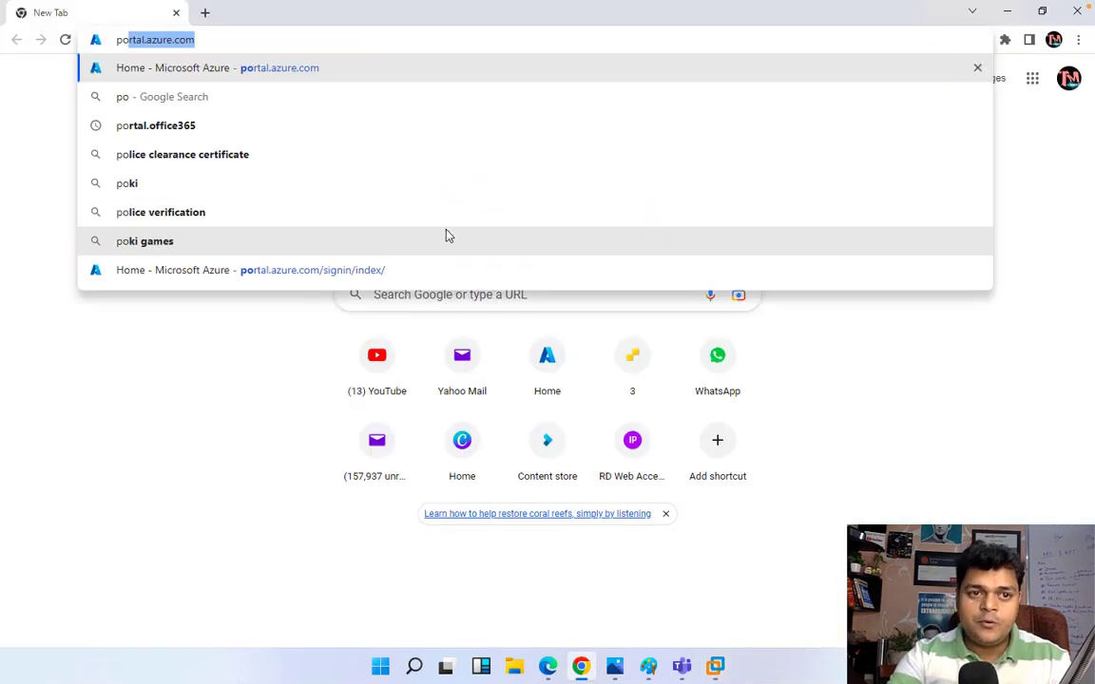
key(Return)
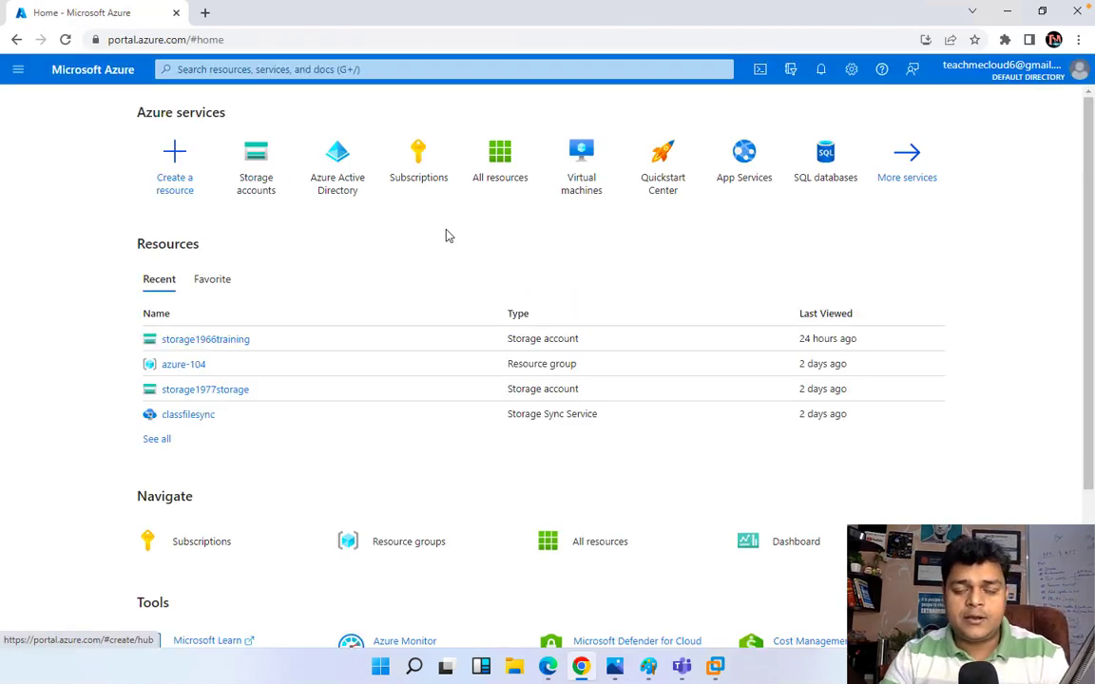
click(922, 182)
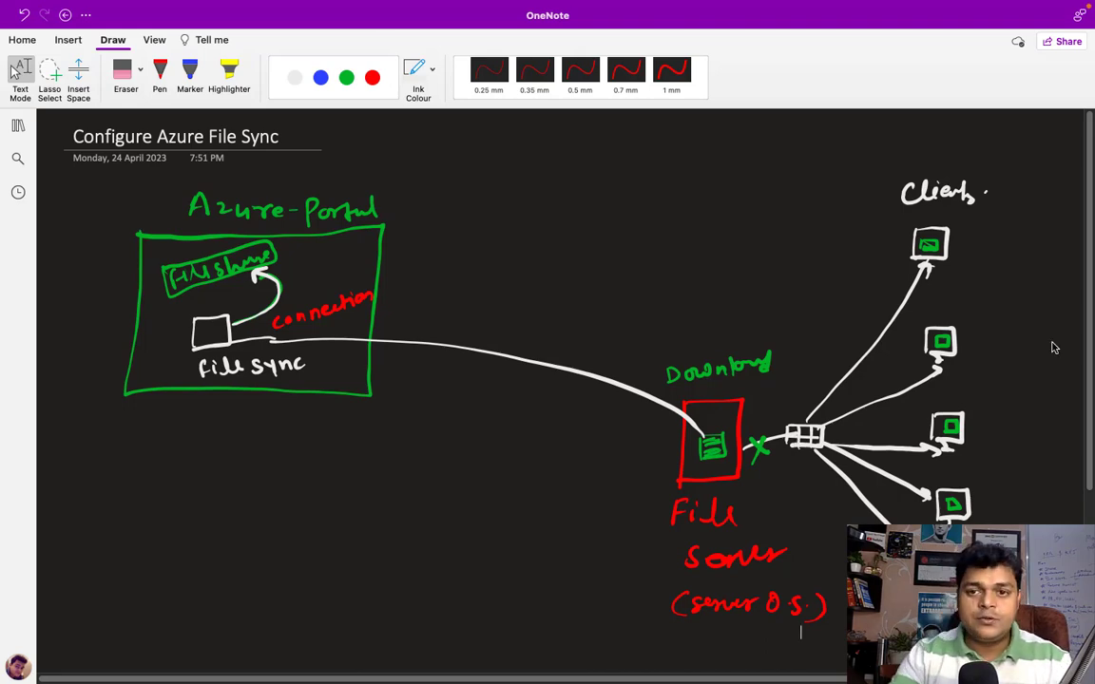
key(ctrl+Left)
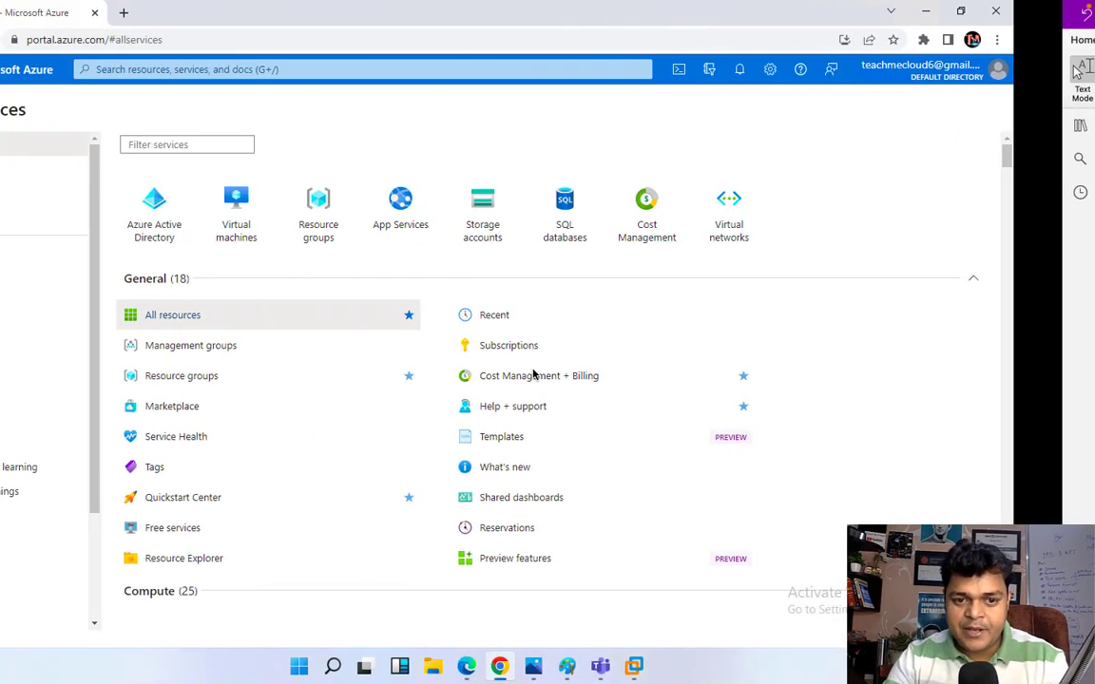
click(720, 667)
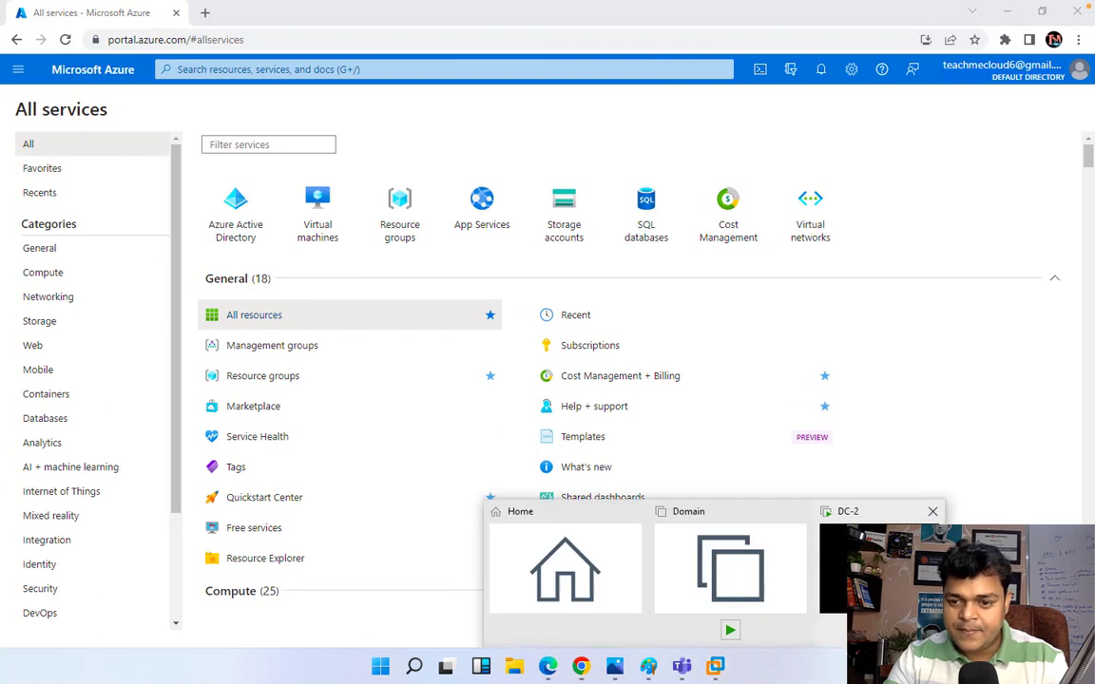
click(874, 574)
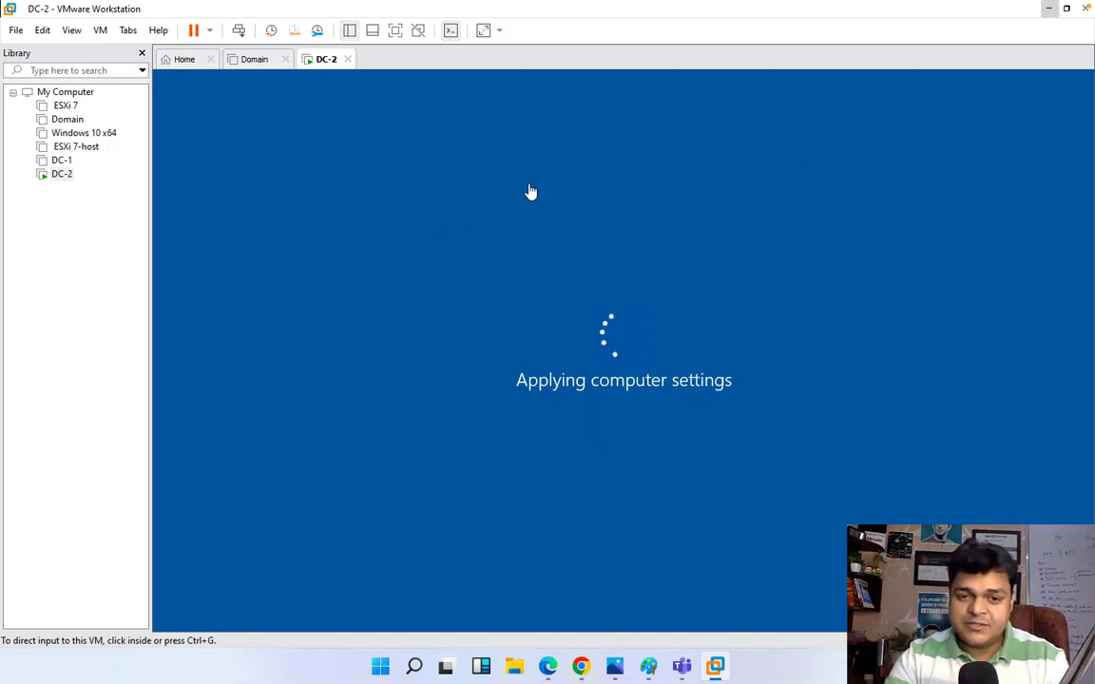
click(1050, 8)
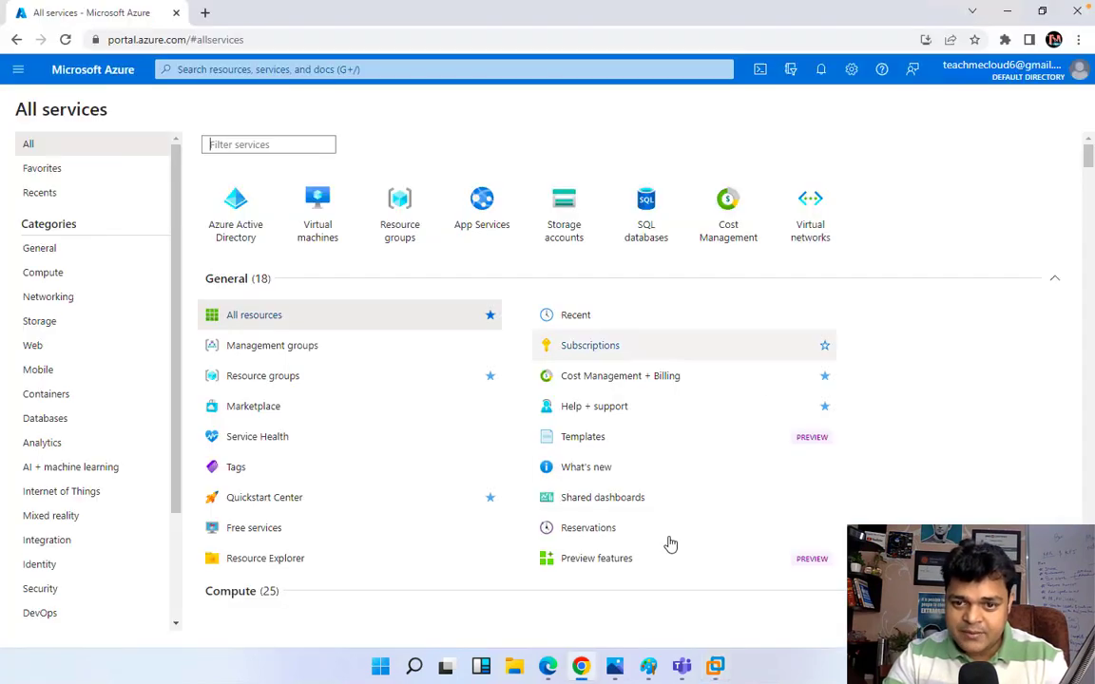
Step: Check File shares of storage1977storage, then of storage1966training
click(59, 324)
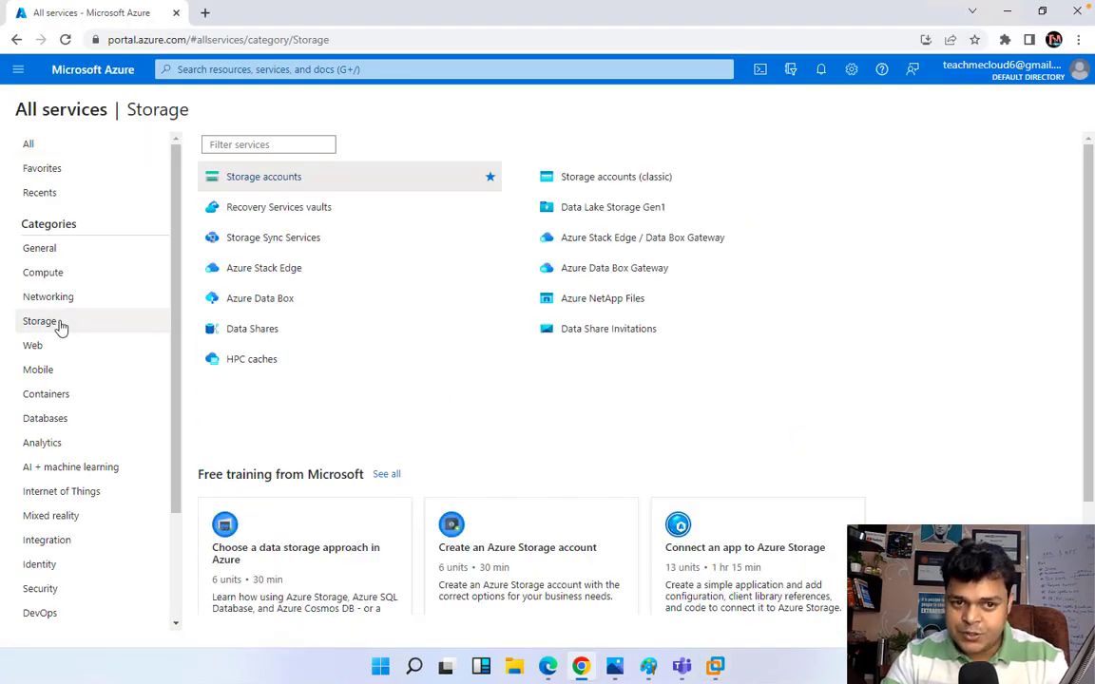
click(282, 180)
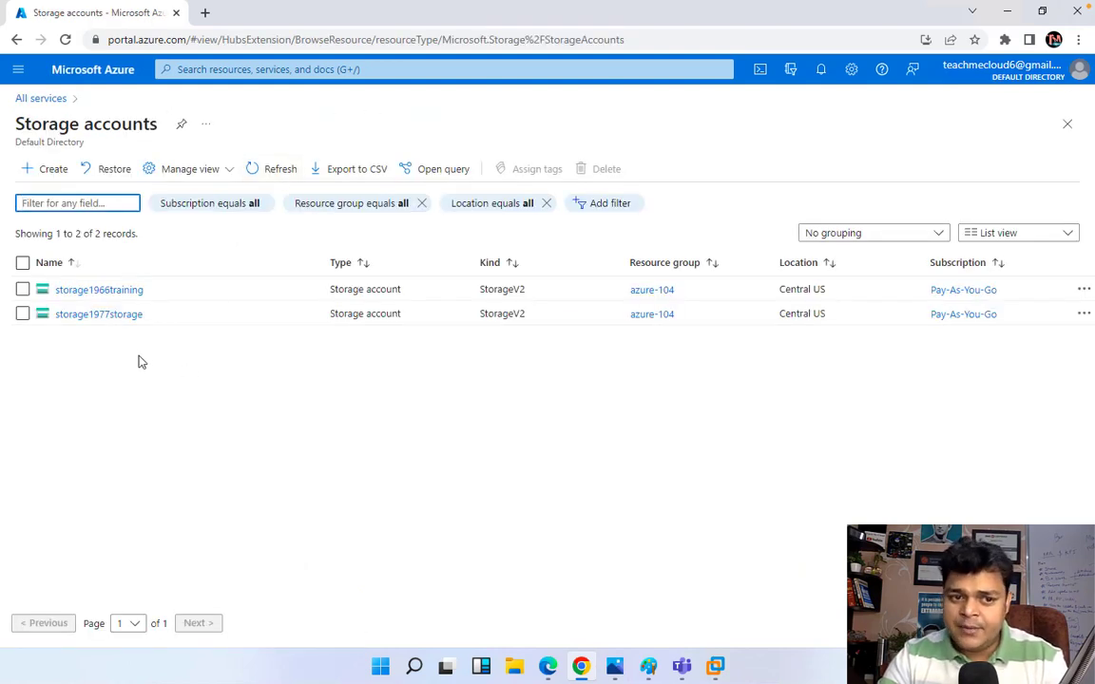
click(115, 315)
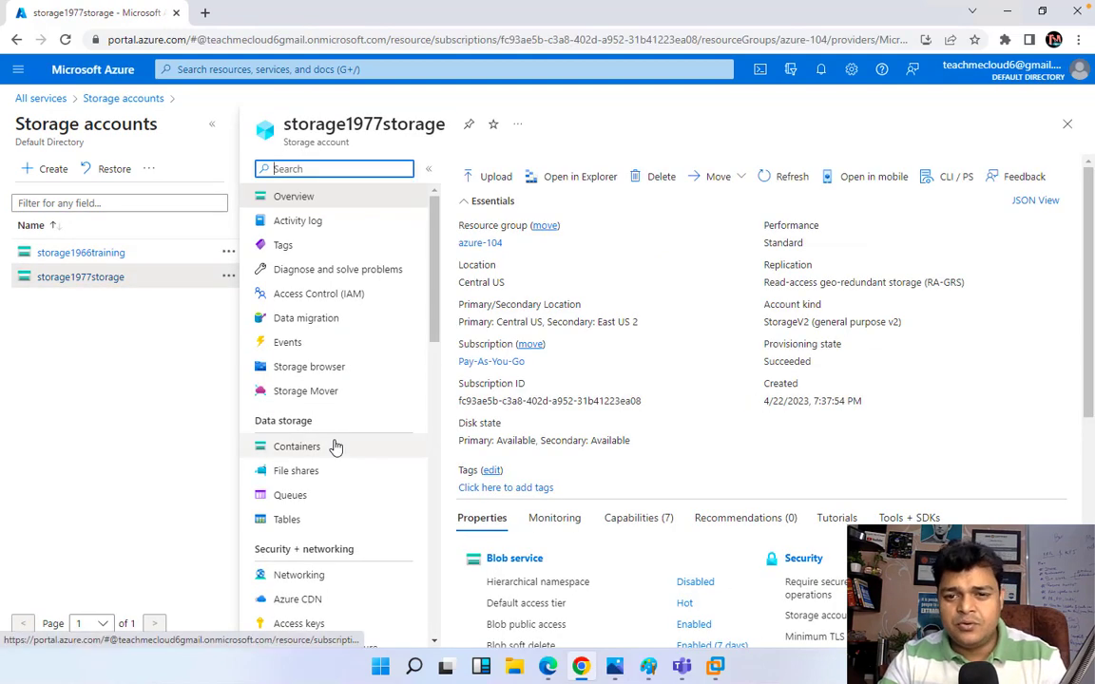
click(297, 471)
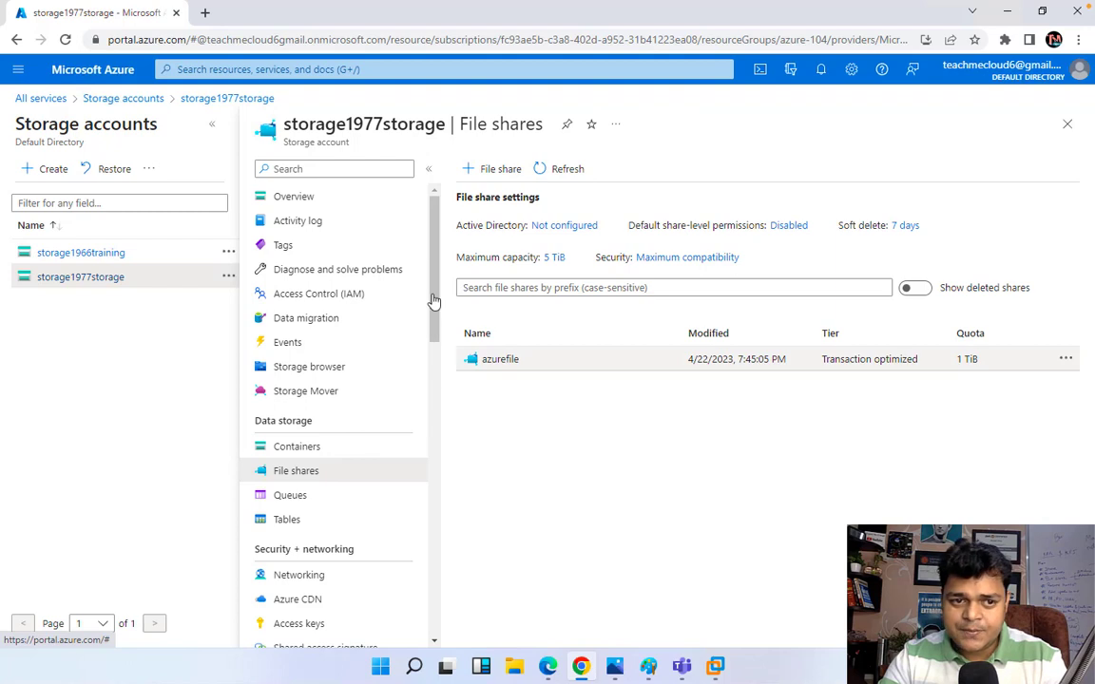
click(80, 253)
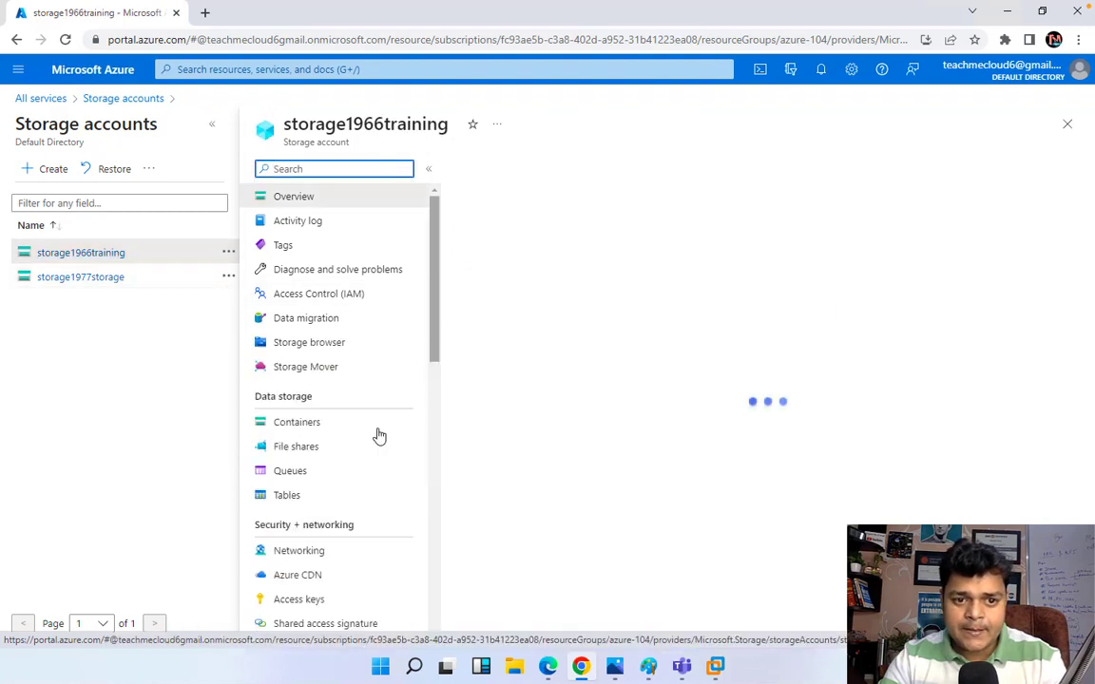
click(295, 471)
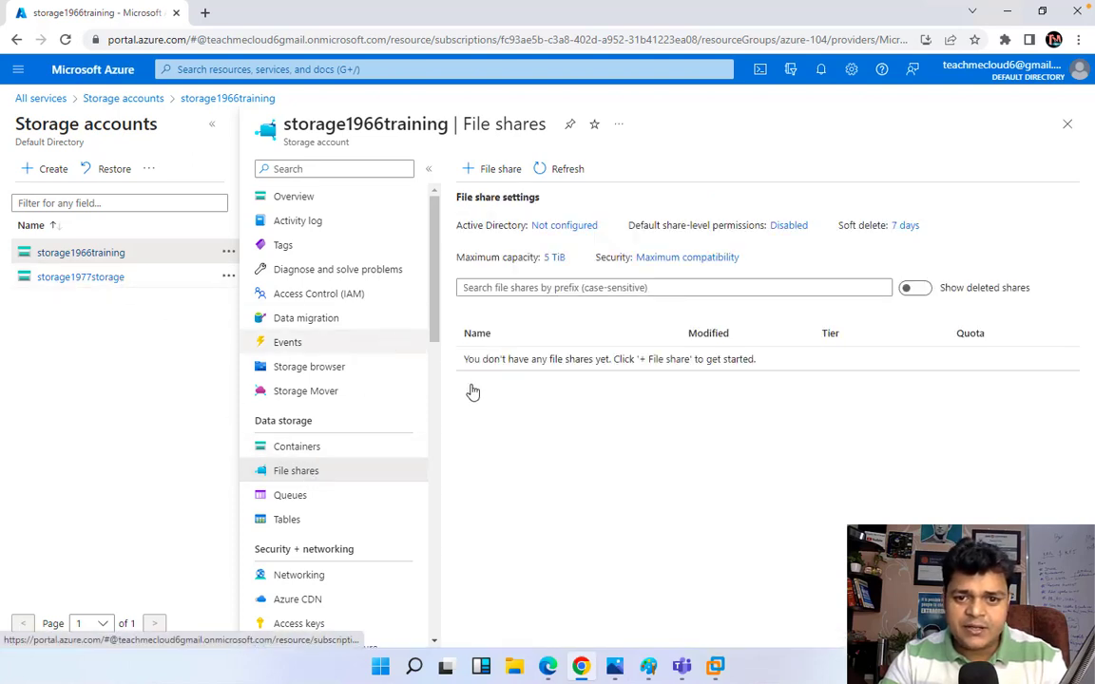
Step: Add a file share named azuredata-file to storage1966training
click(501, 171)
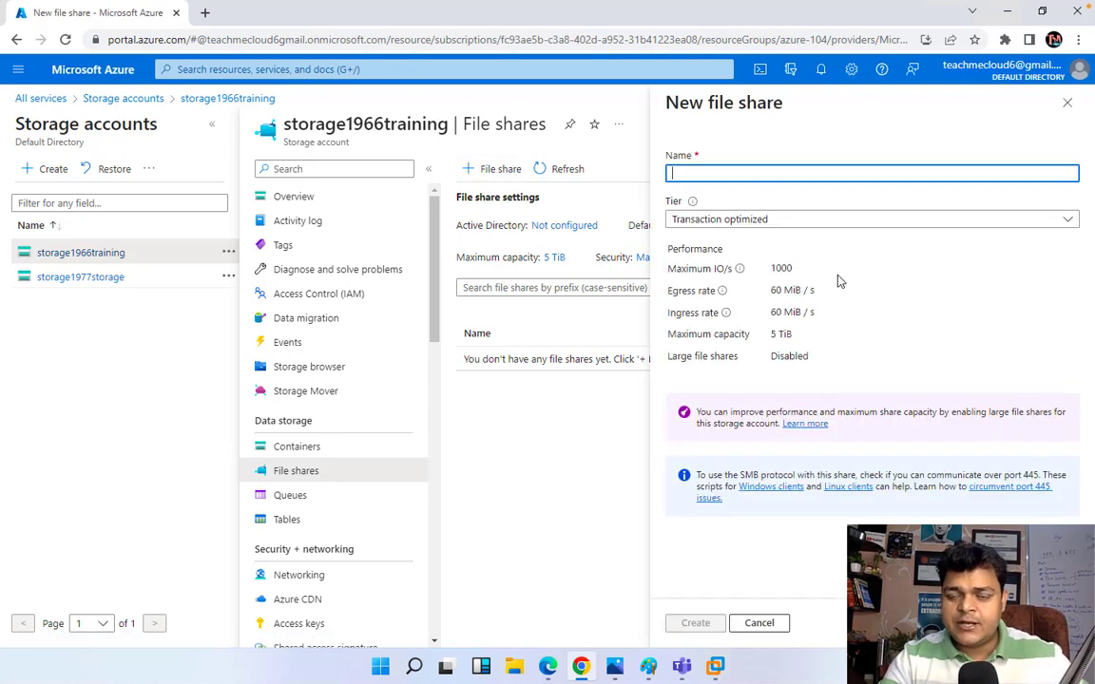
text(azureda)
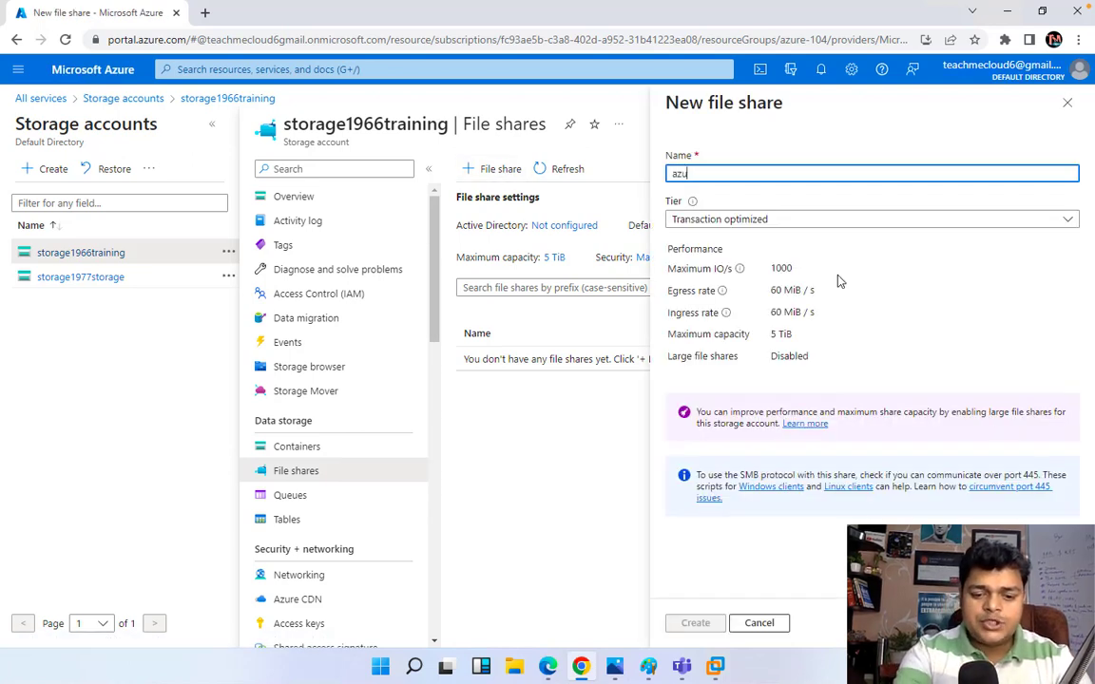
text(-file)
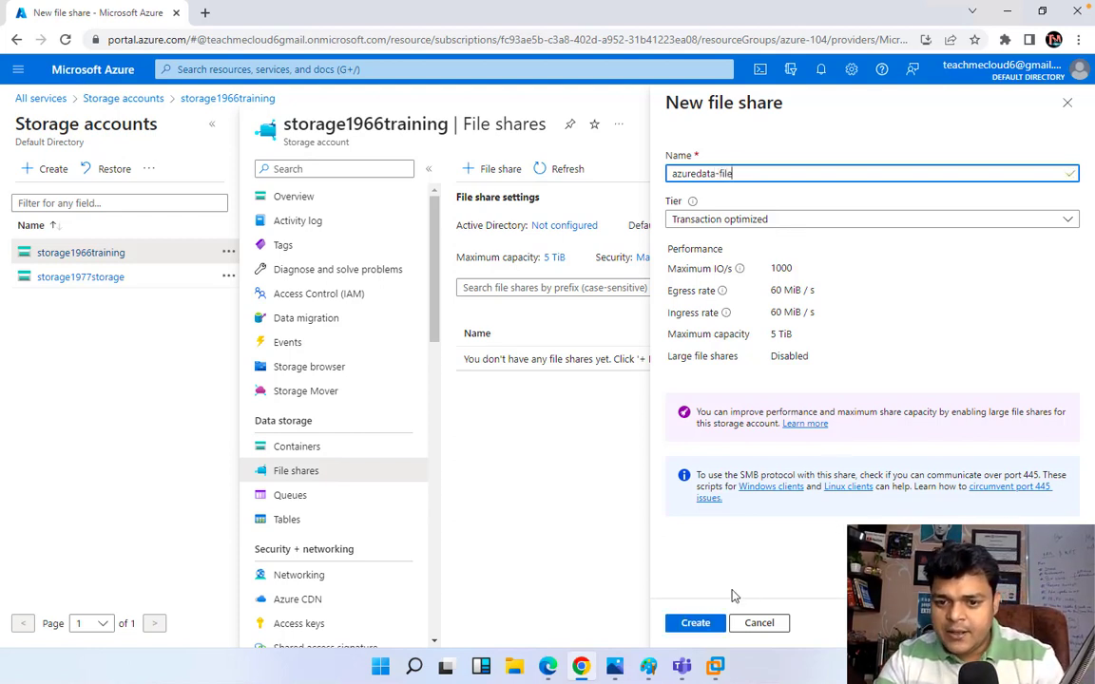
click(693, 627)
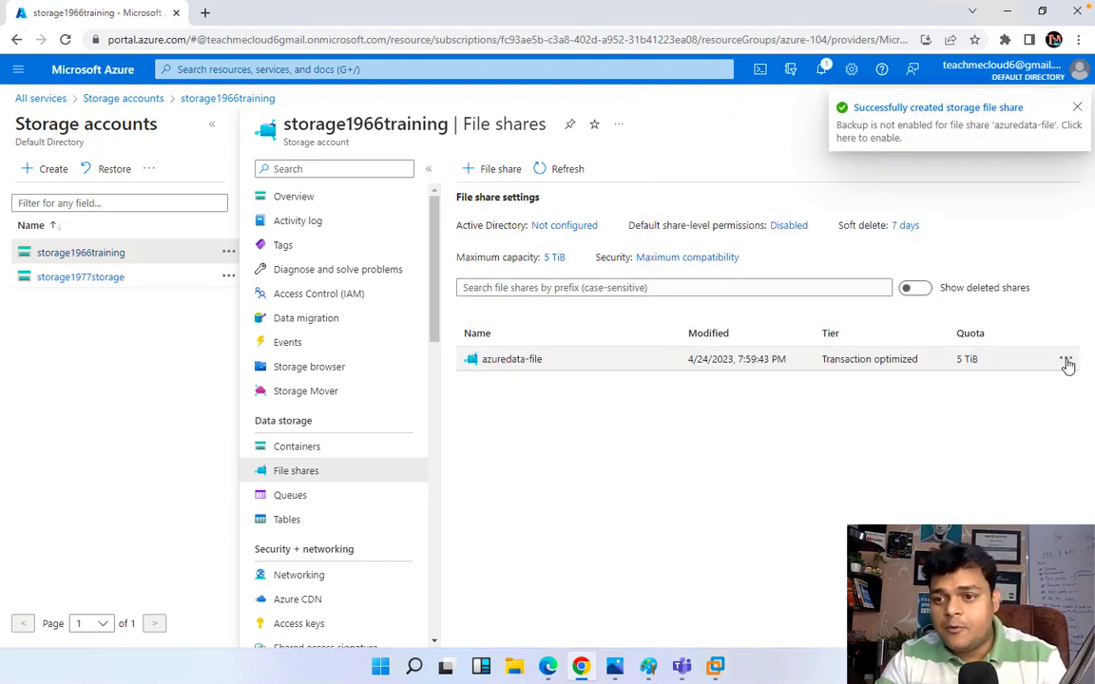
Step: Change the azuredata-file quota from 5120 GiB to 1024 GiB
click(1066, 362)
click(969, 398)
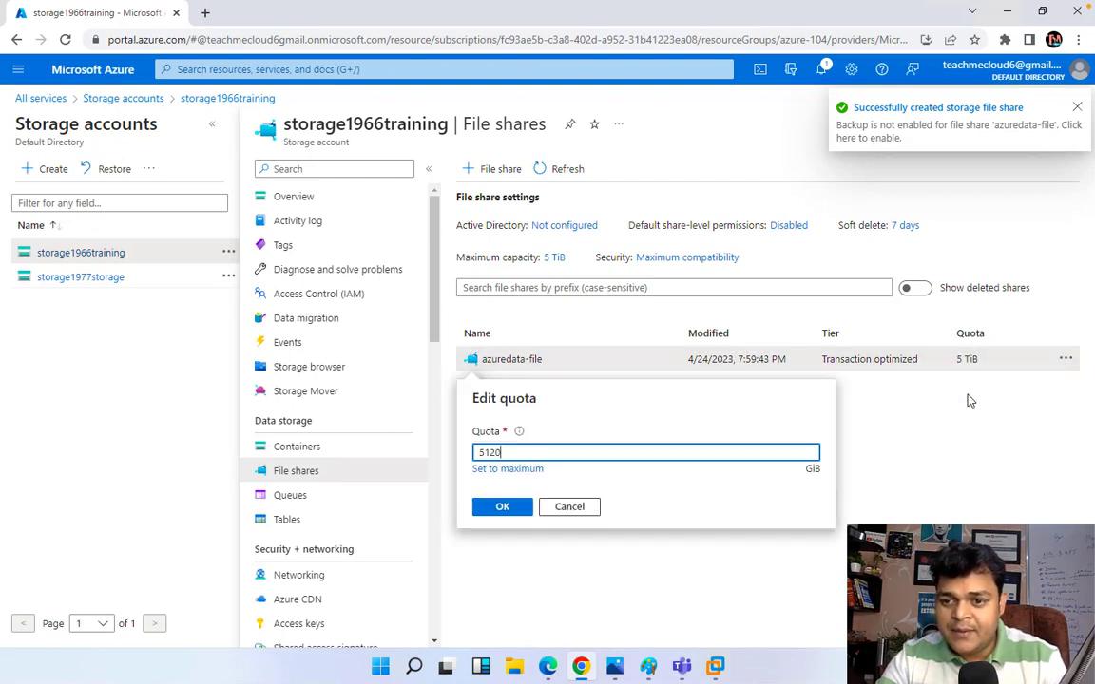
key(BackSpace)
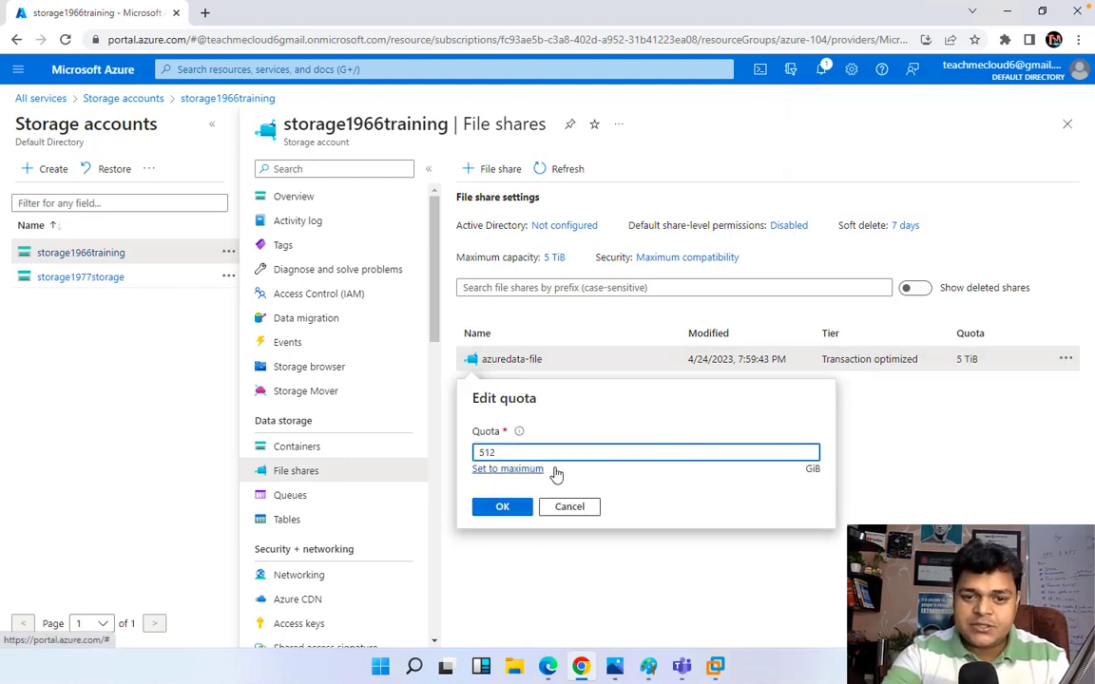
key(BackSpace)
key(BackSpace)
key(BackSpace)
text(102)
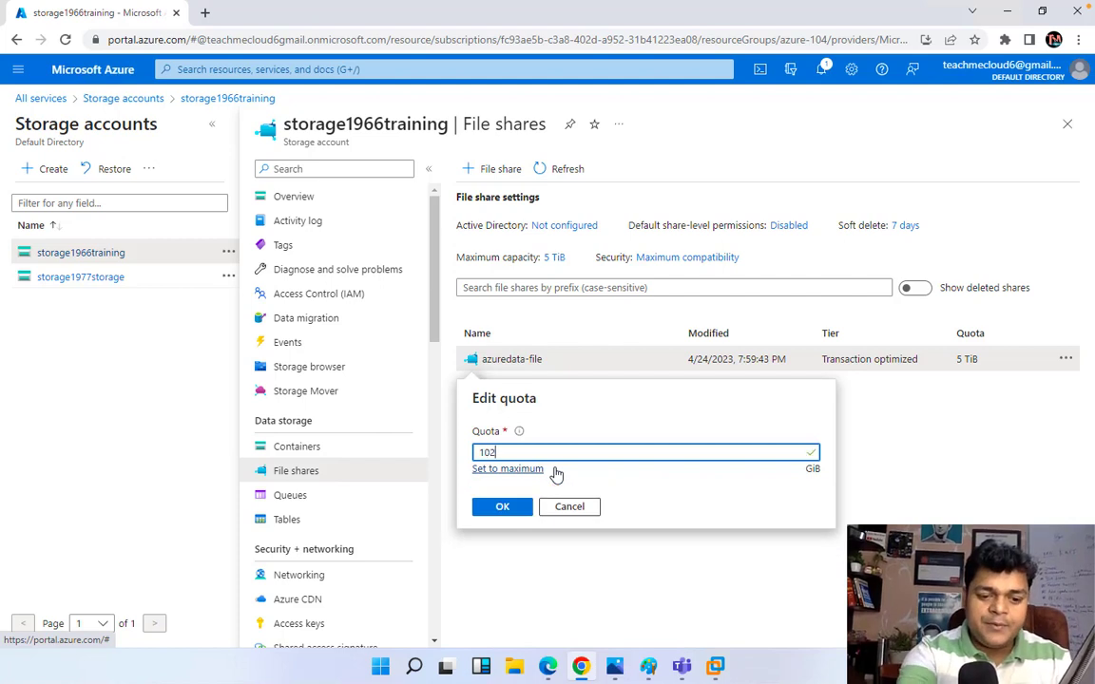
text(4)
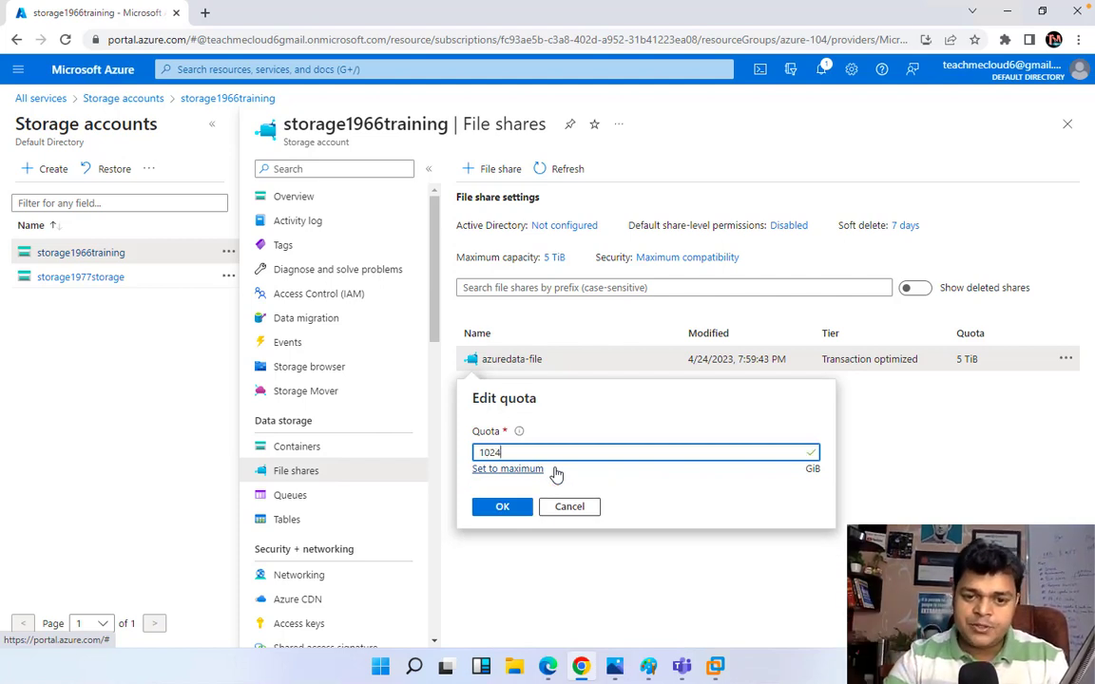
click(516, 508)
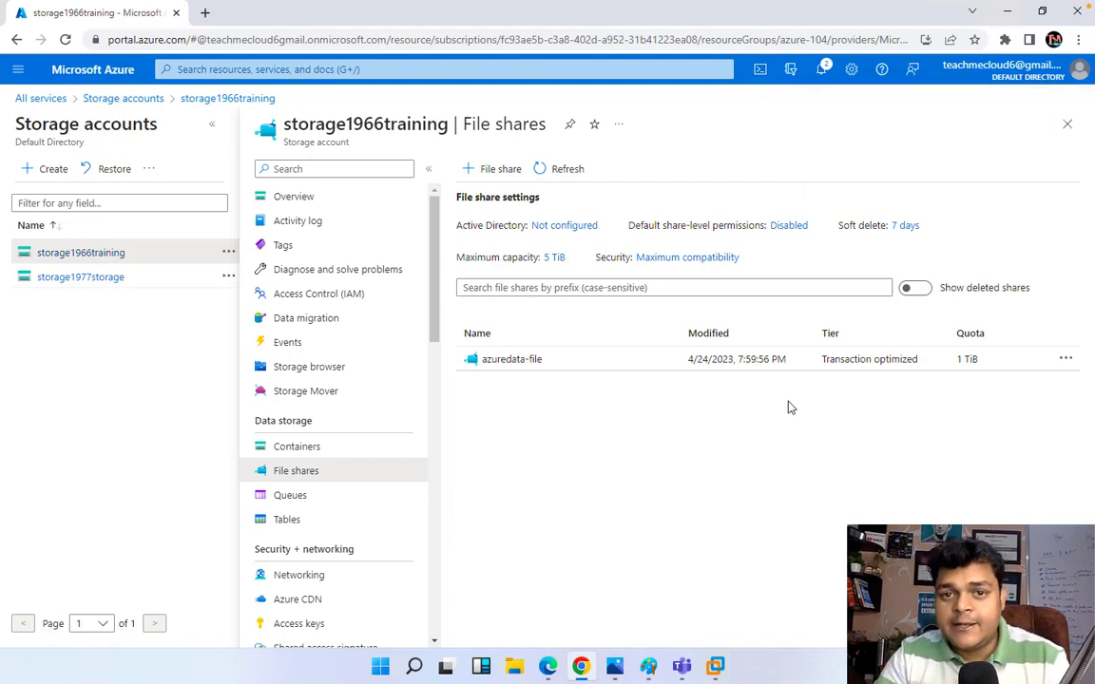
Step: Browse the azuredata-file share, confirm 'No files found', and minimize the browser
click(528, 368)
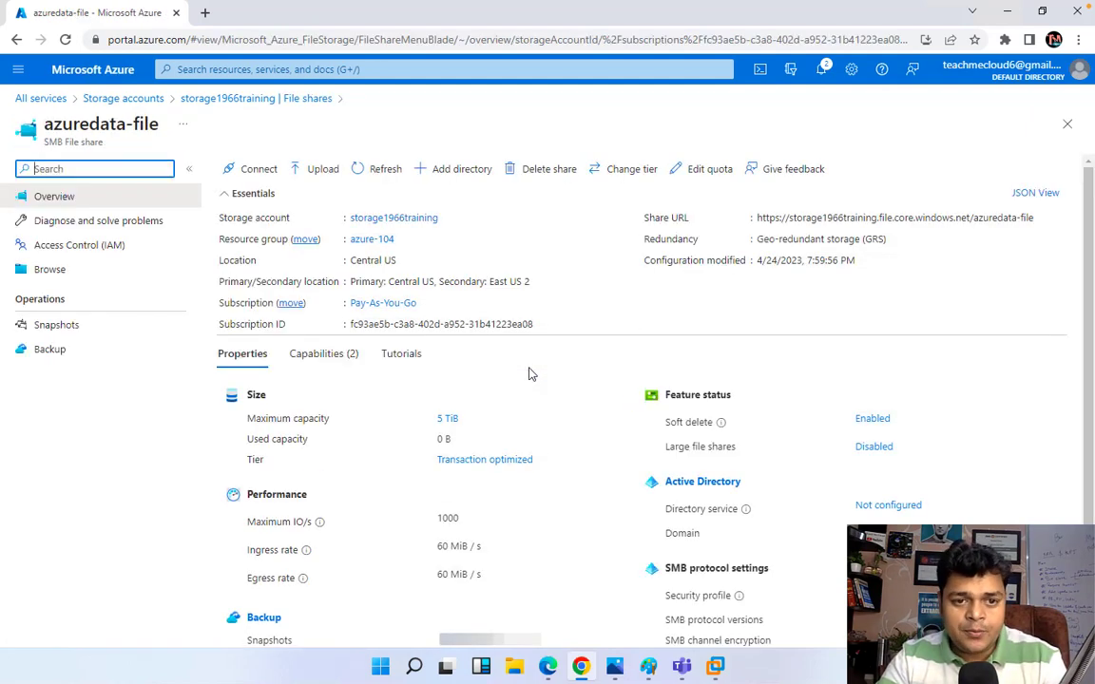
click(76, 272)
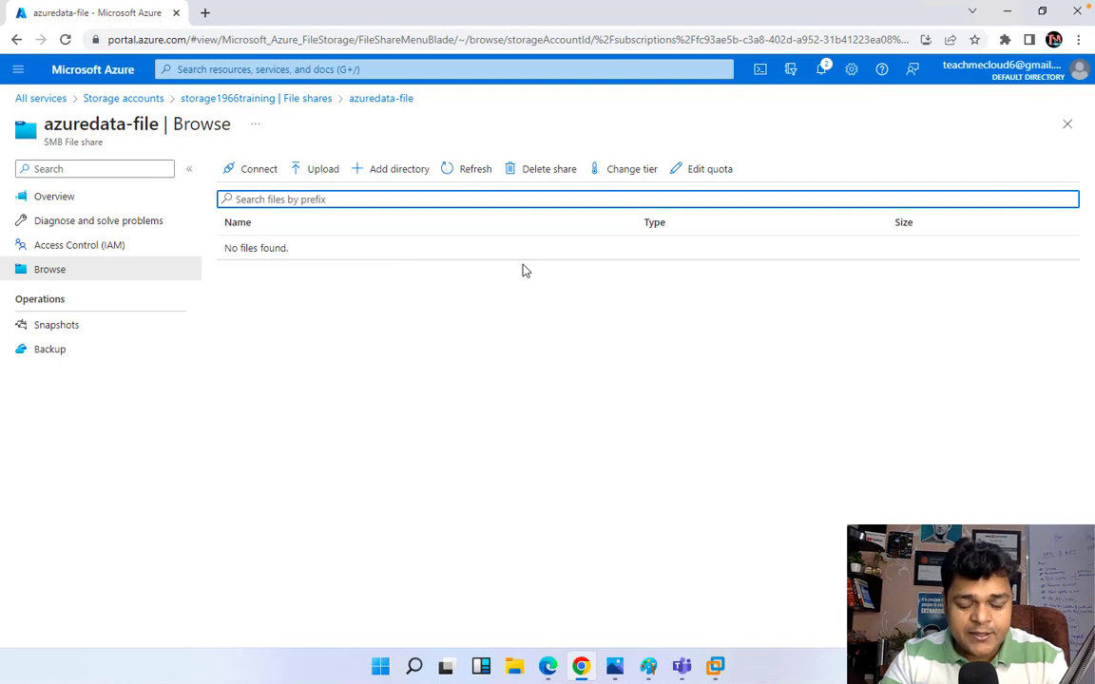
click(1008, 12)
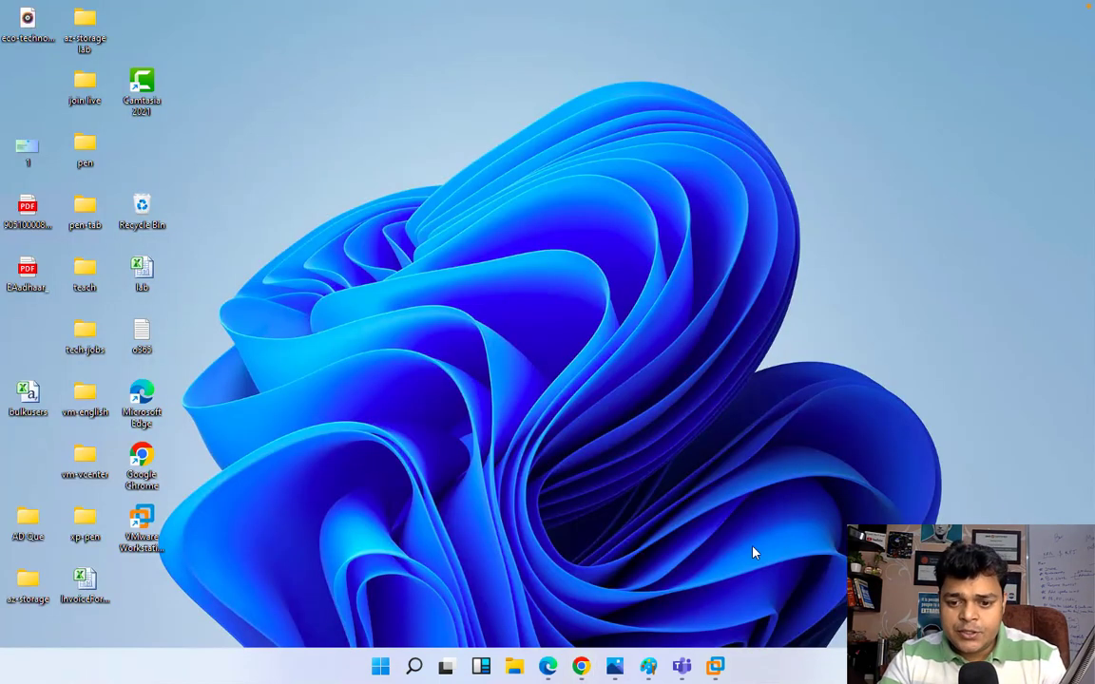
Step: Switch to DC-2, close the Domain tab, sign in with the administrator password, and go full screen
mouse_move(719, 666)
click(838, 521)
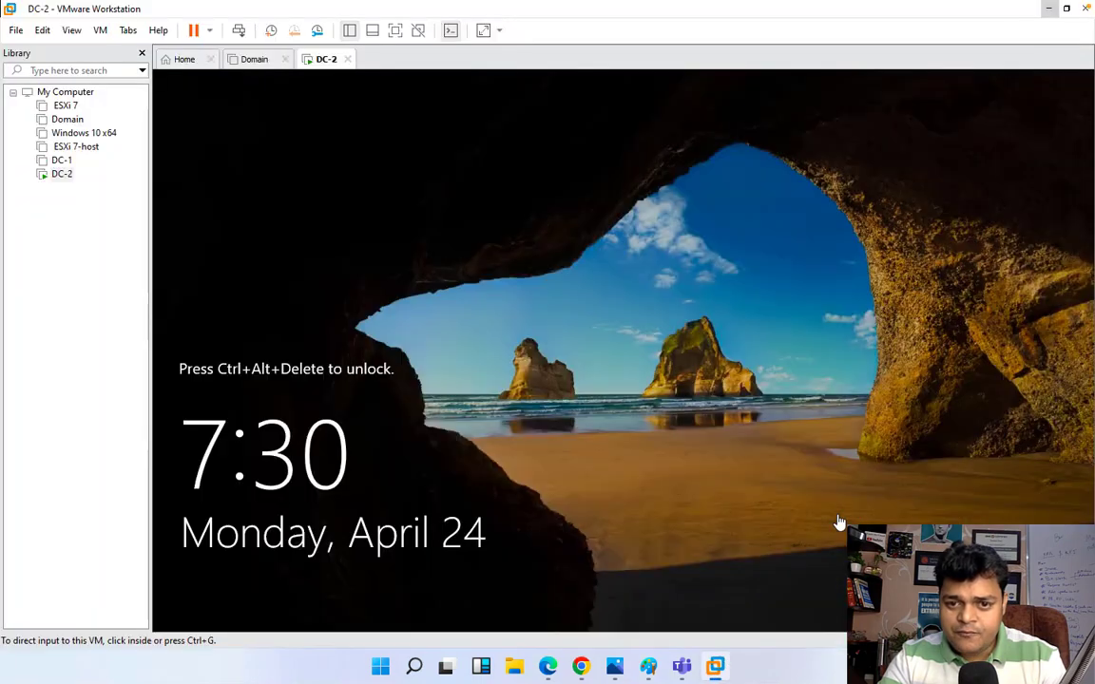
click(285, 60)
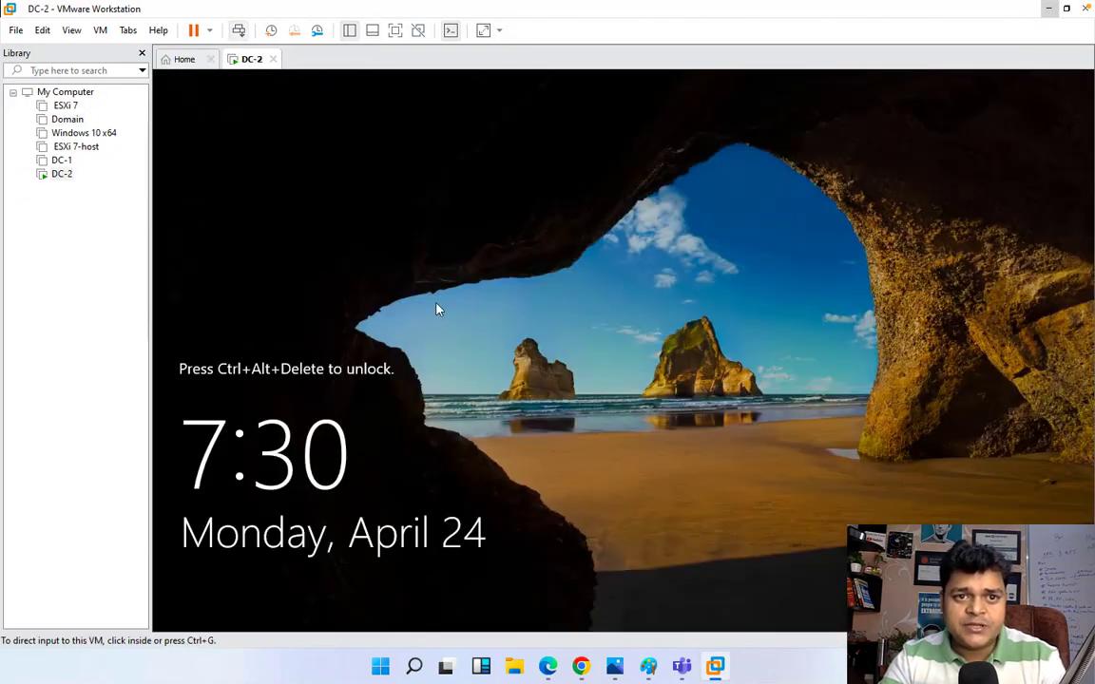
key(ctrl+alt+Insert)
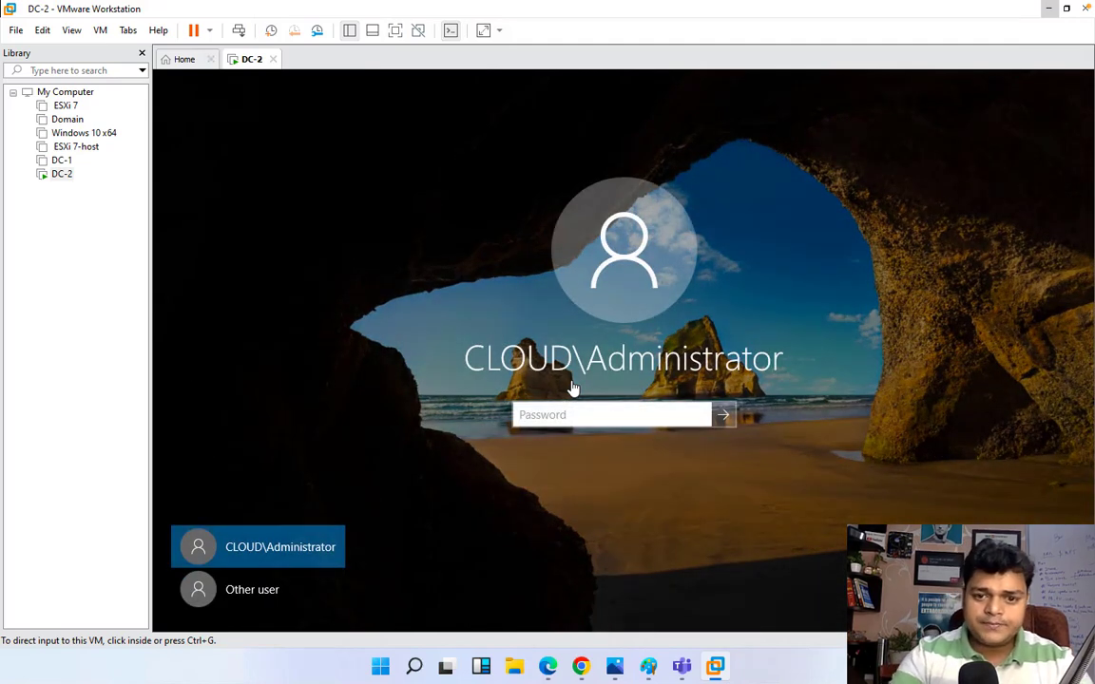
click(567, 414)
text(••)
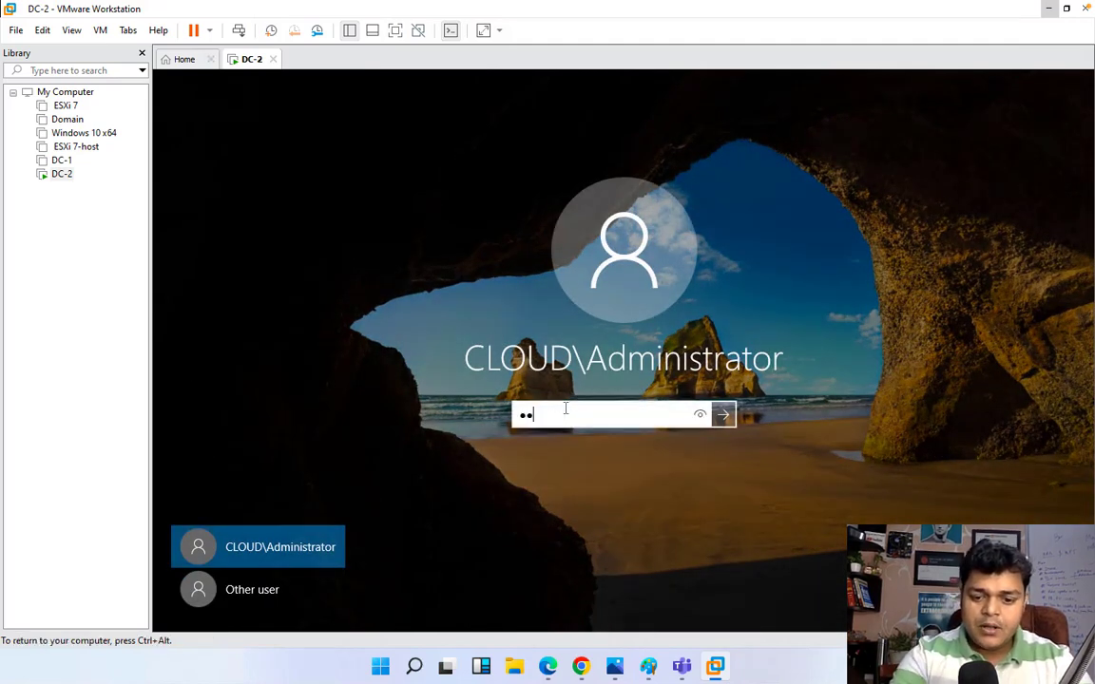
text(••••••••)
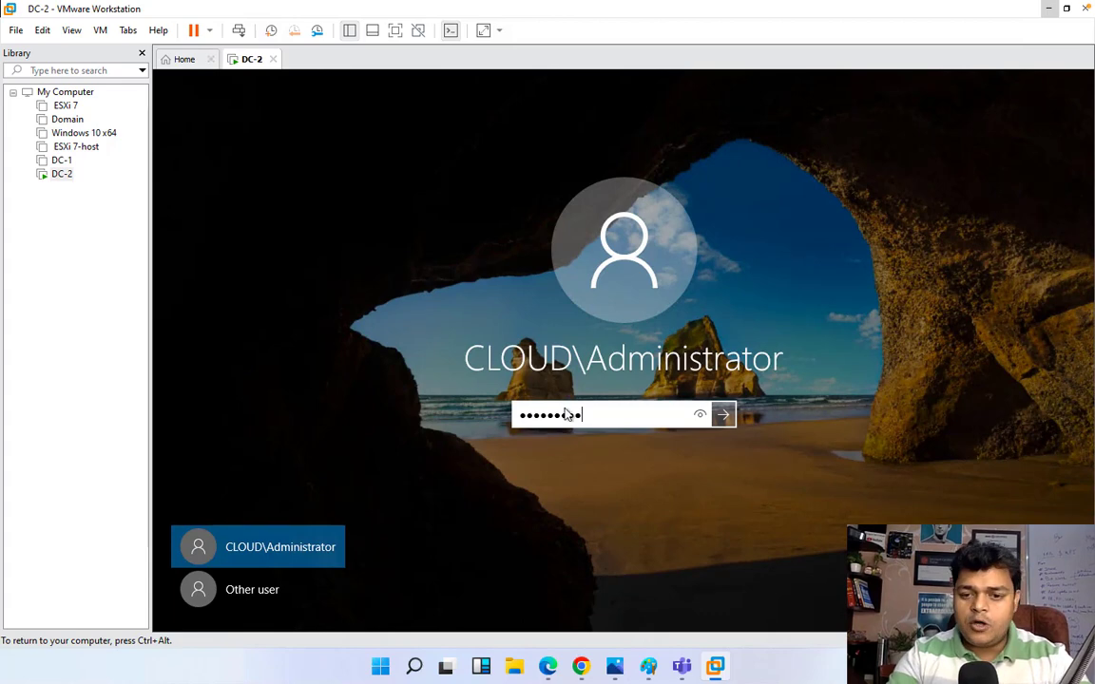
key(Return)
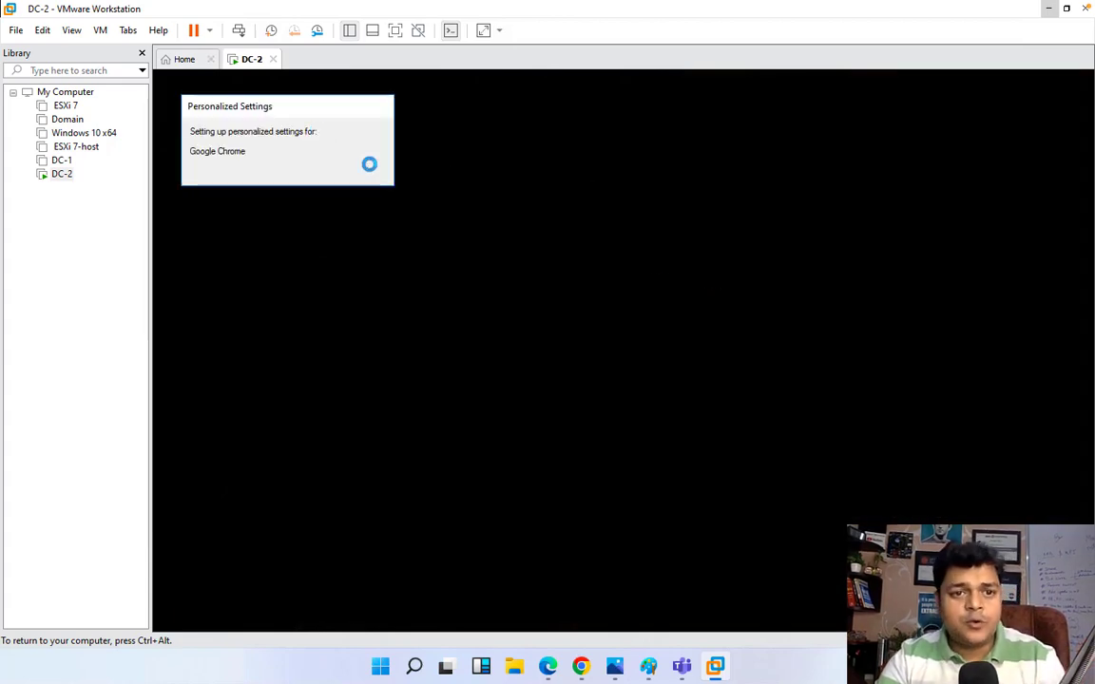
click(395, 32)
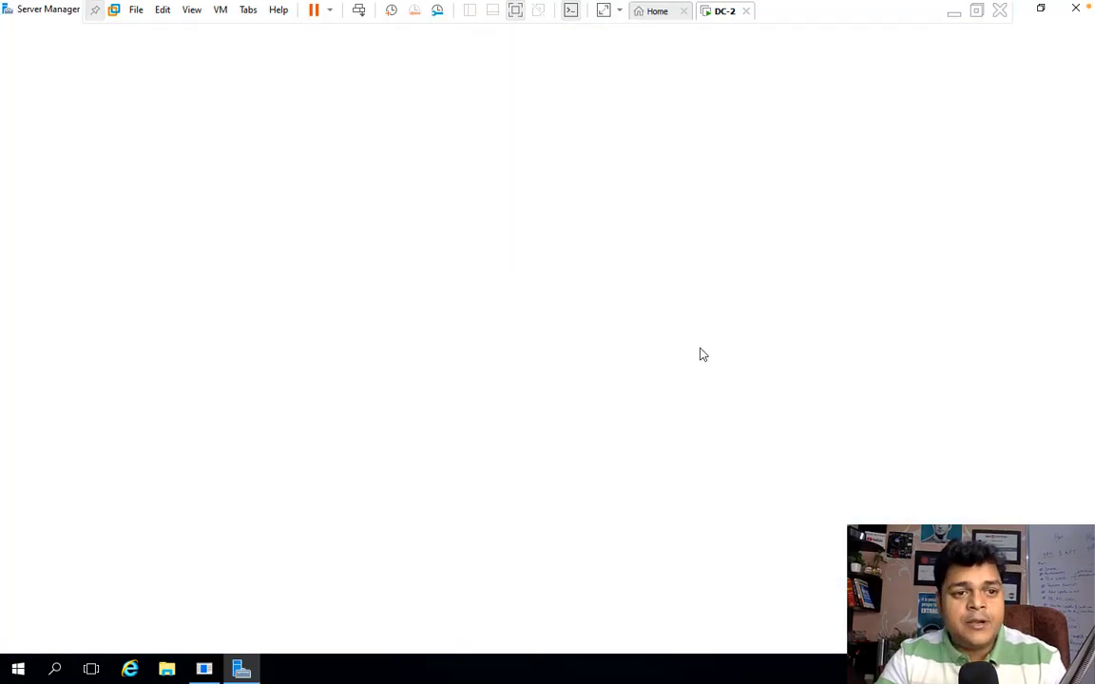
Step: Close Server Manager, cancel the Shutdown Event Tracker, and refresh the DC-2 desktop four times
click(1077, 9)
click(607, 438)
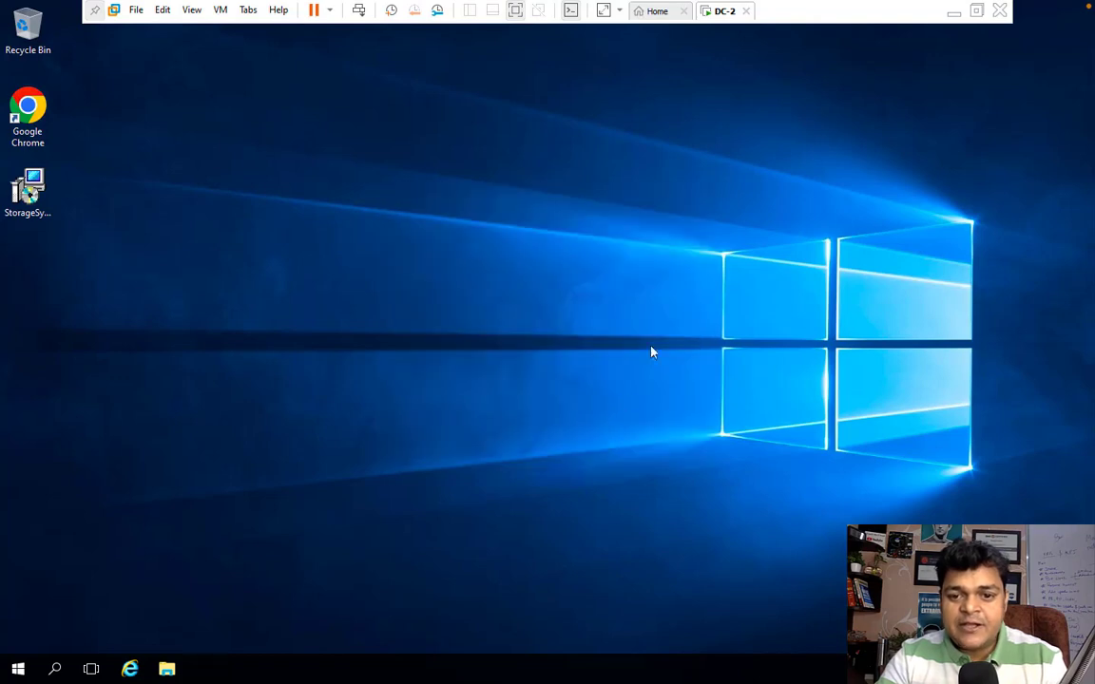
right_click(693, 300)
click(753, 344)
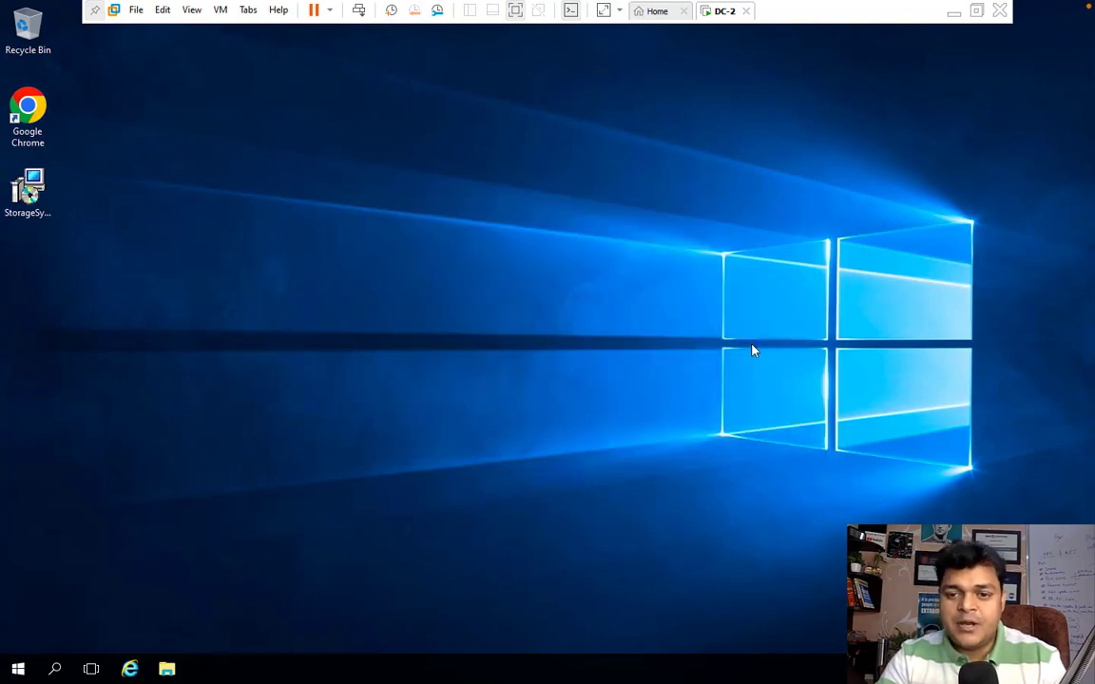
right_click(789, 374)
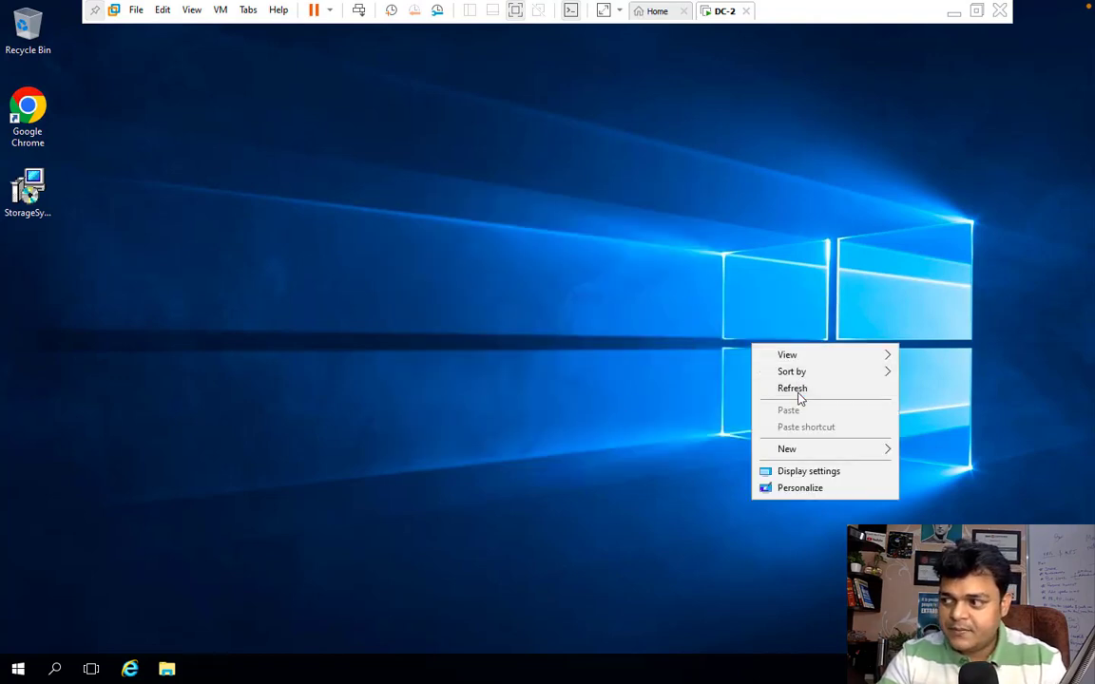
click(793, 389)
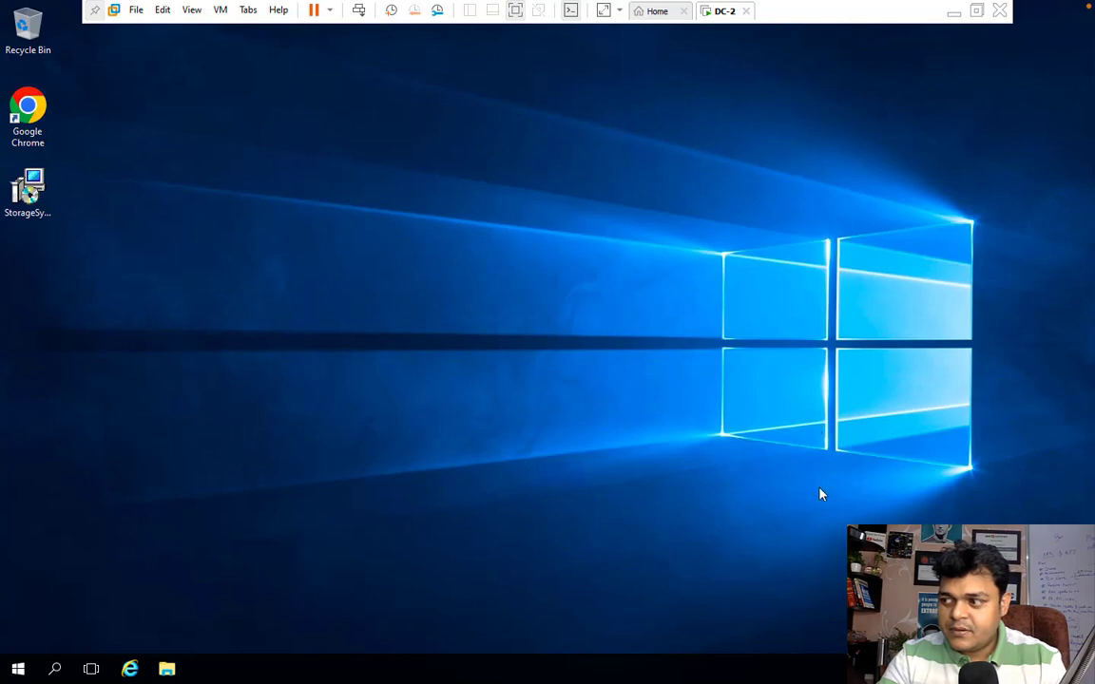
right_click(812, 302)
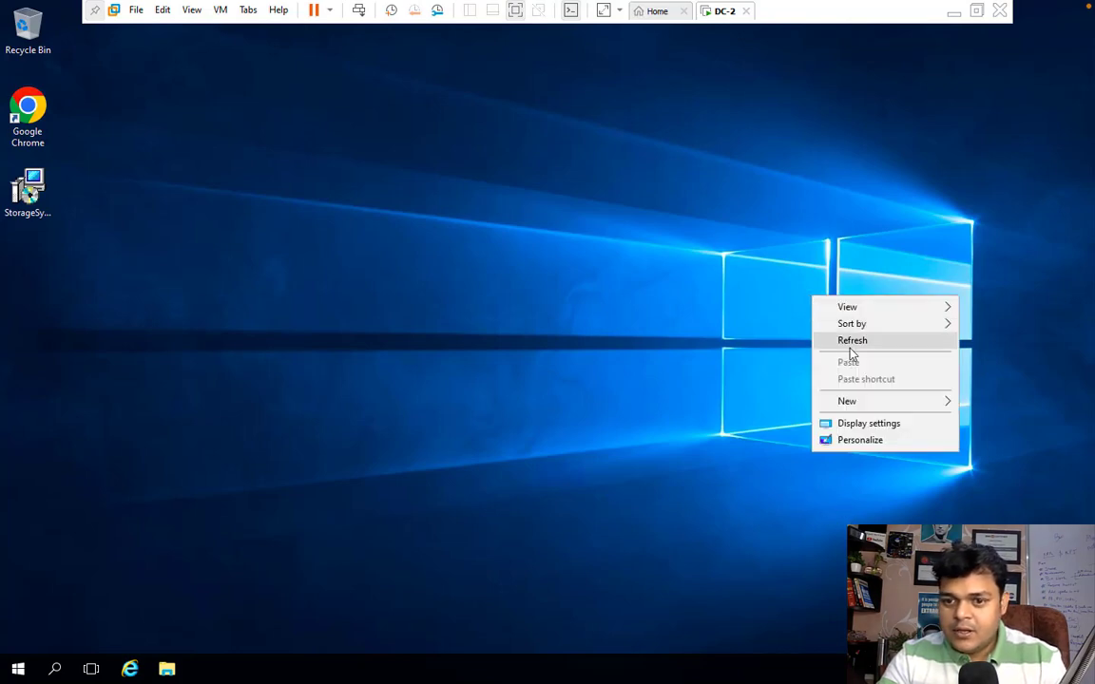
click(848, 342)
right_click(777, 256)
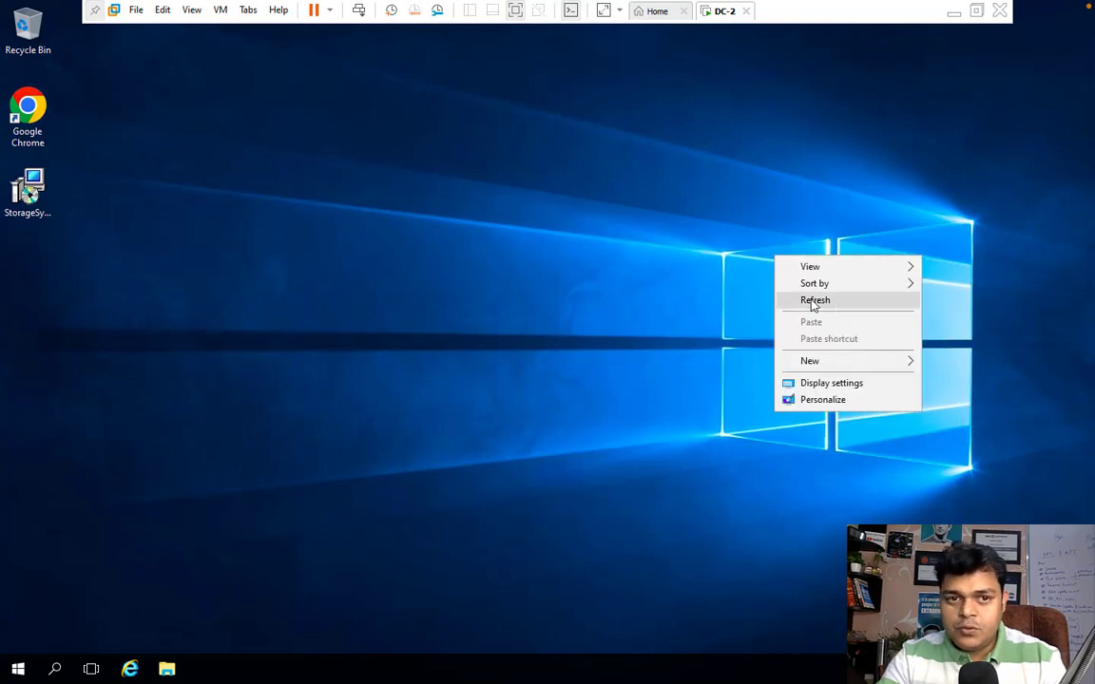
click(823, 302)
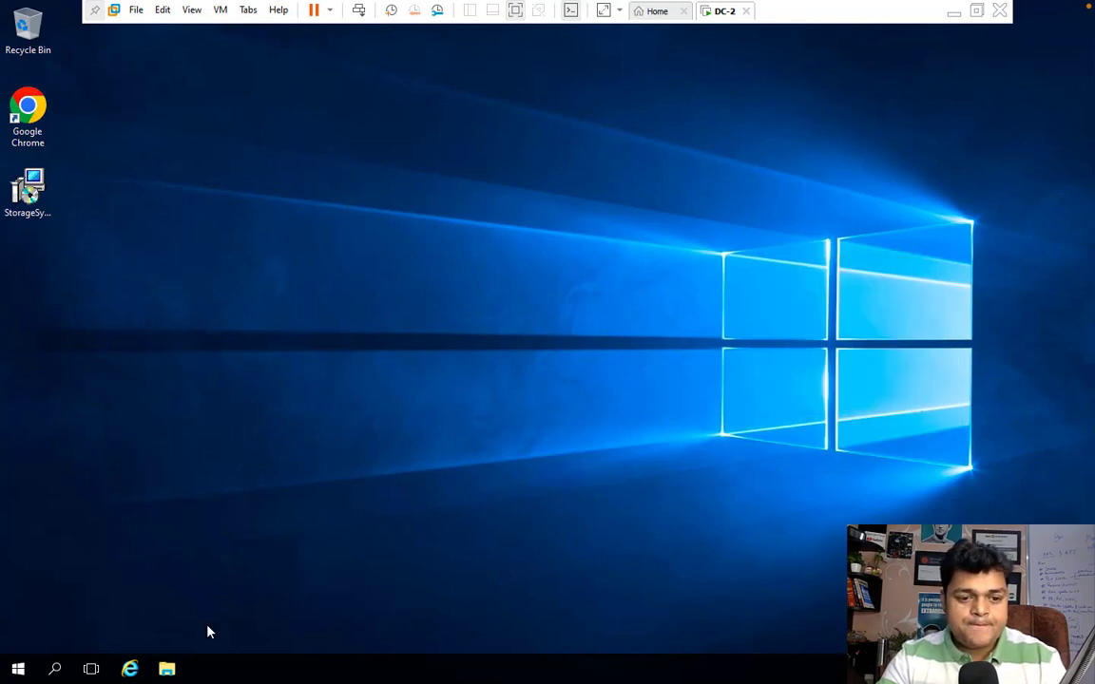
key(super+r)
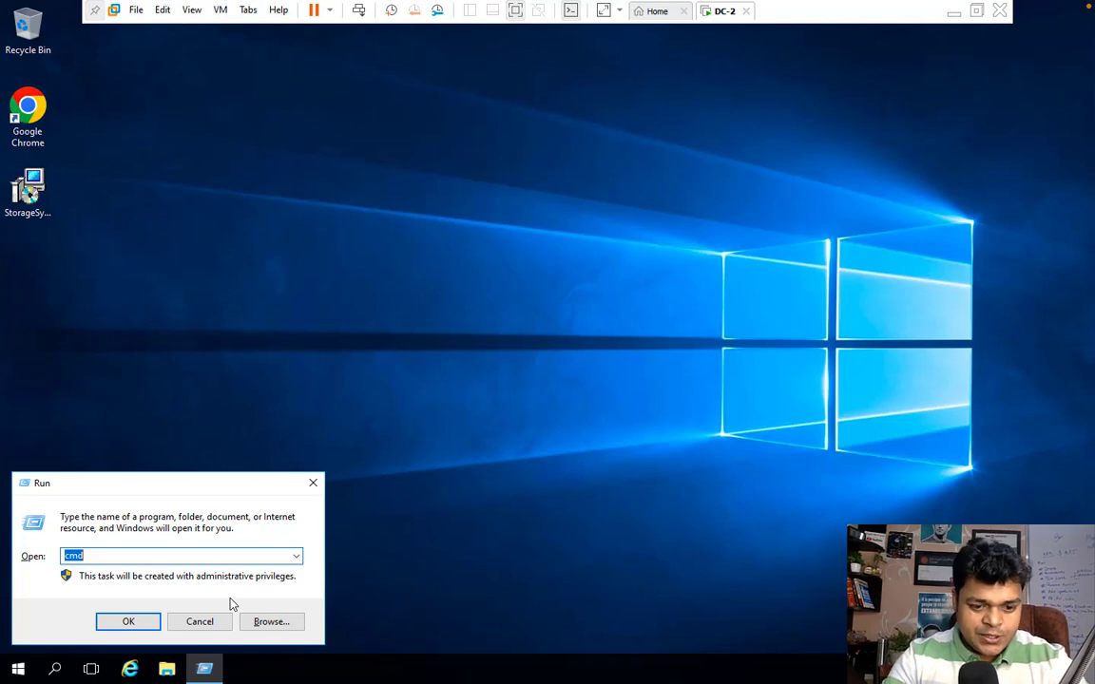
text(dis)
key(Down)
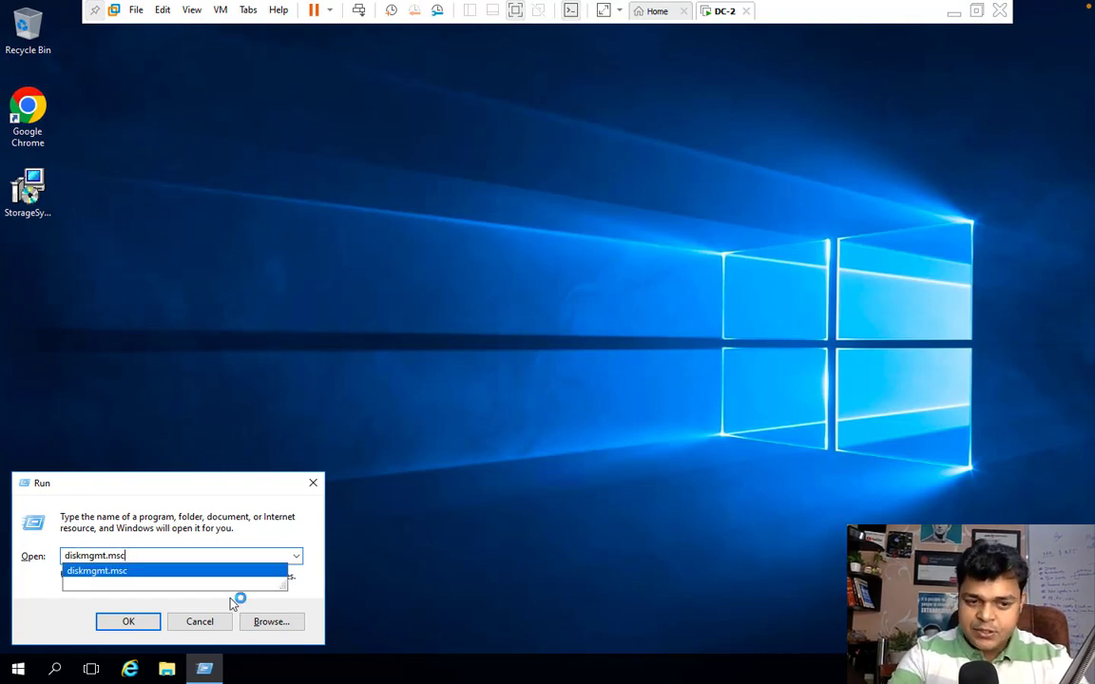
key(Return)
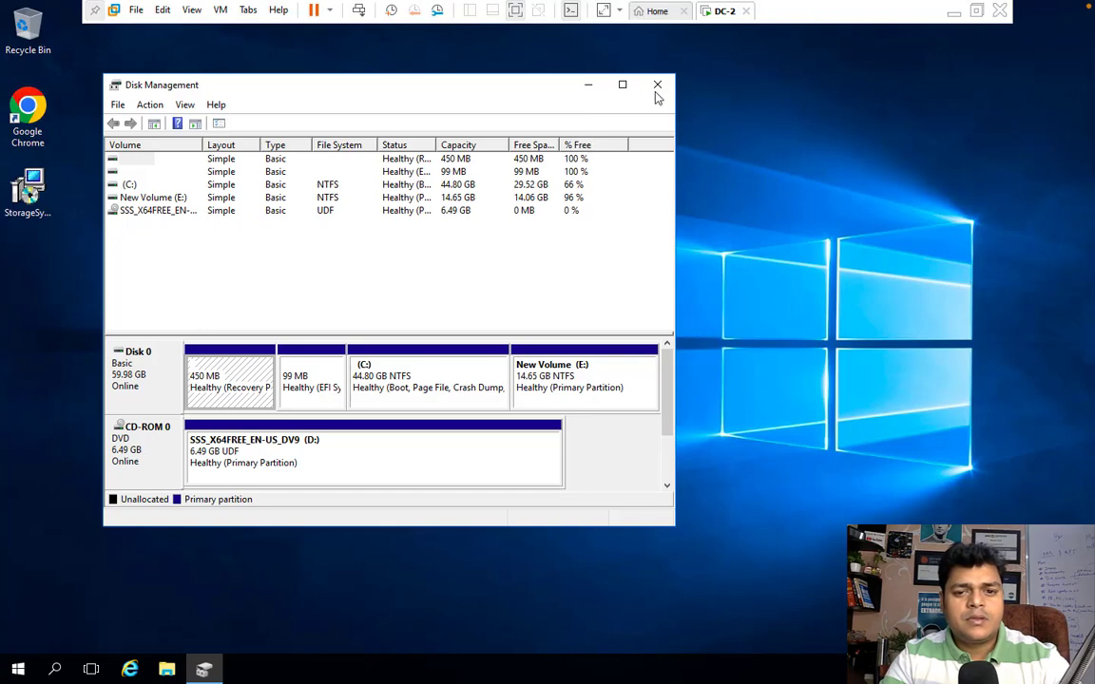
click(622, 85)
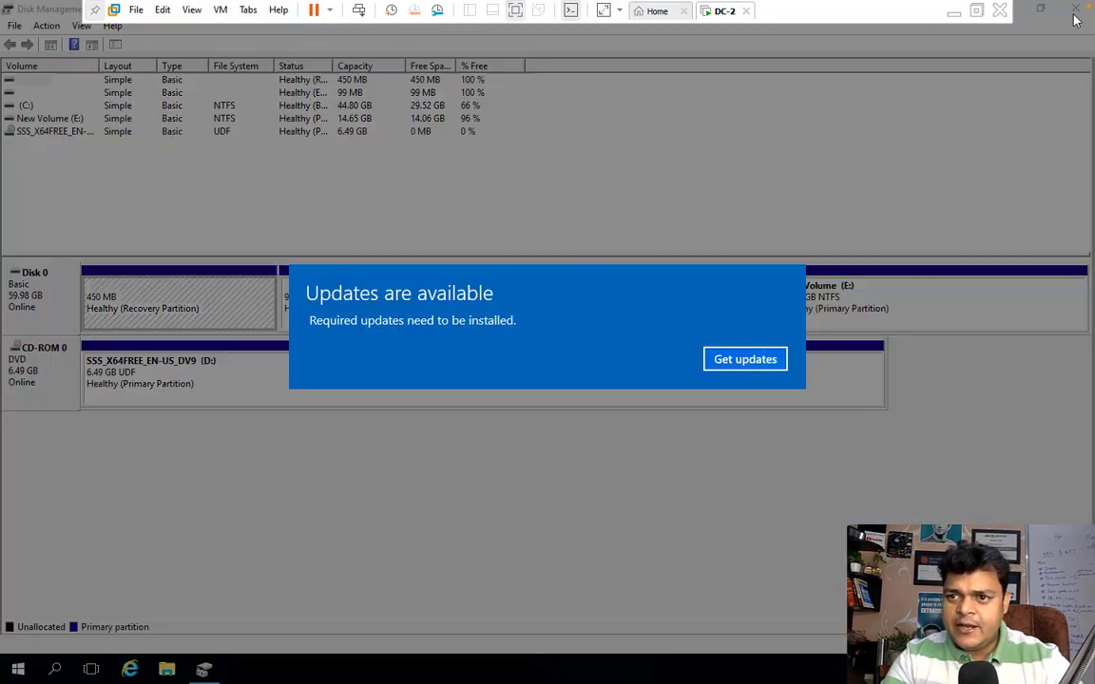
click(763, 359)
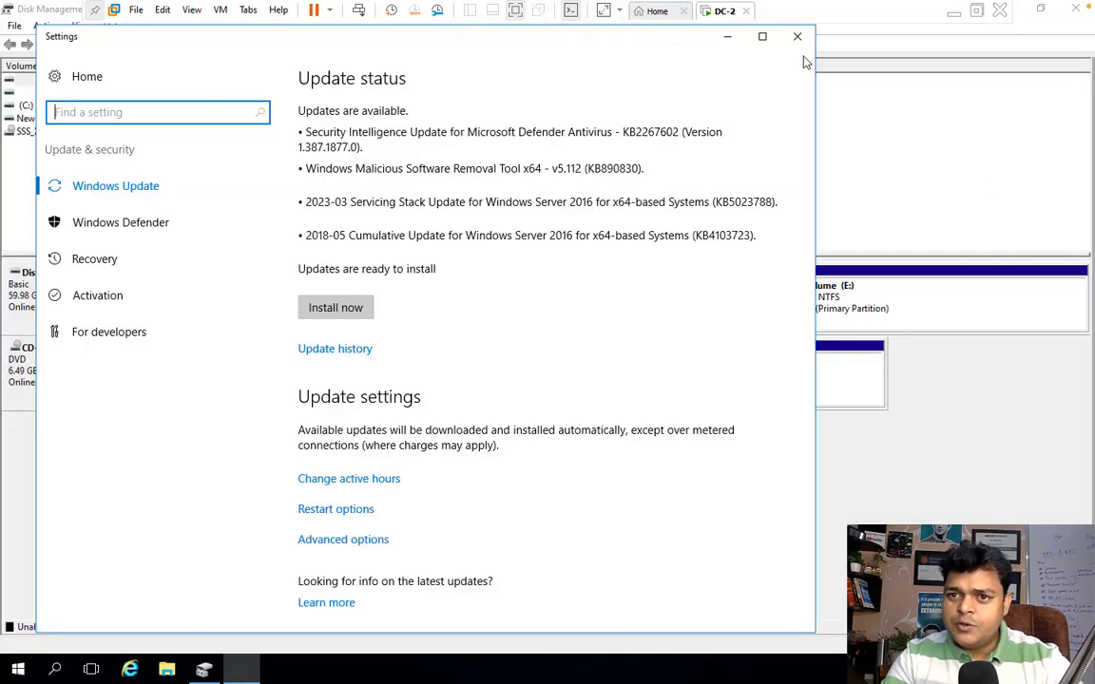
click(797, 36)
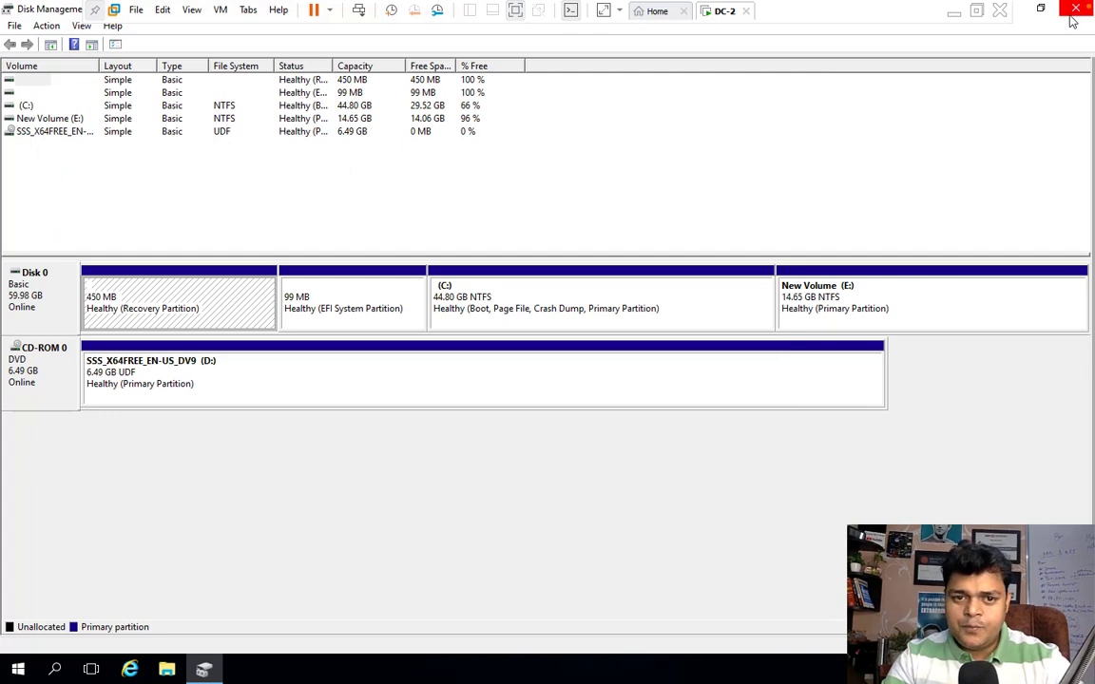
click(1070, 11)
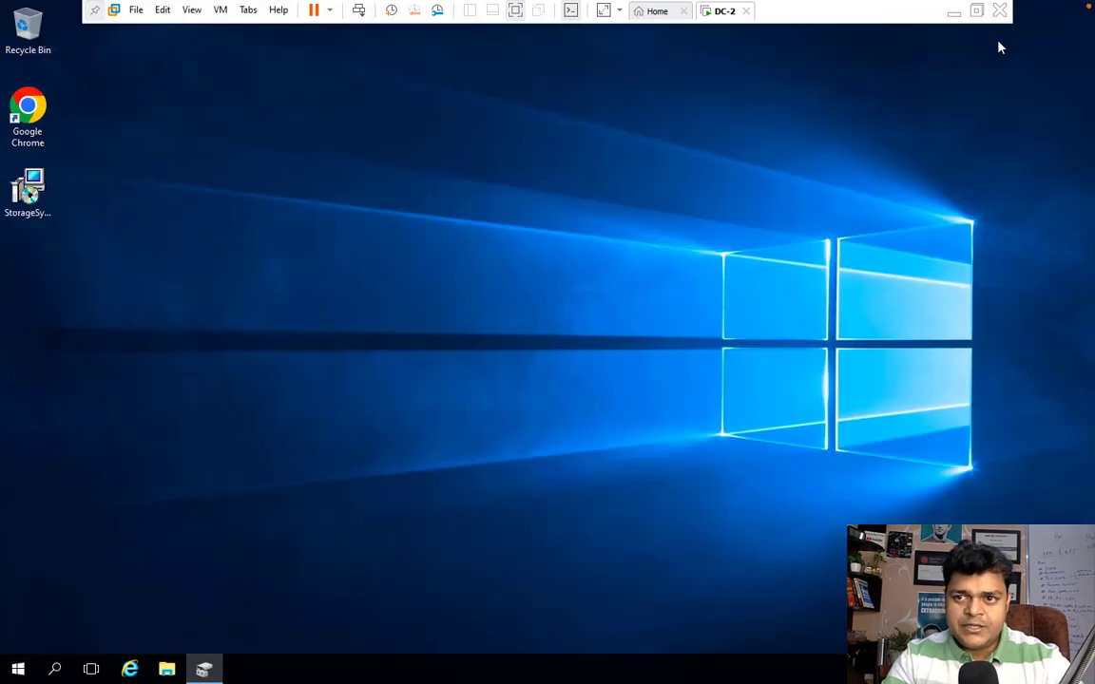
Step: Delete the Localfile folder from New Volume (E:) in File Explorer
click(166, 669)
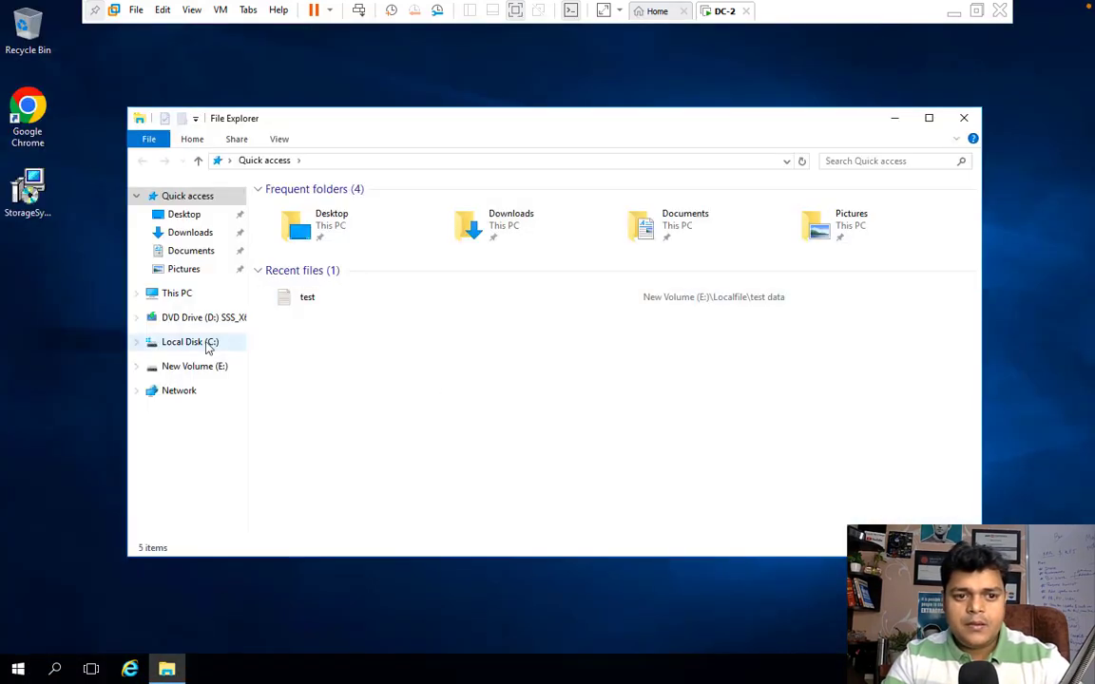
click(199, 367)
click(290, 212)
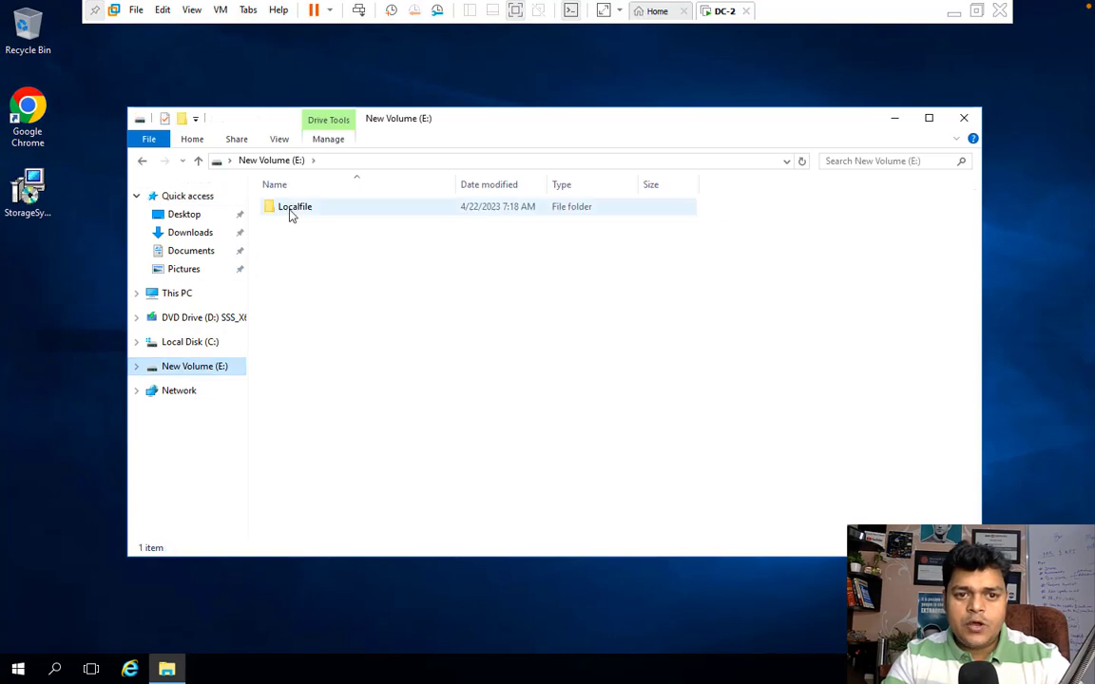
right_click(290, 213)
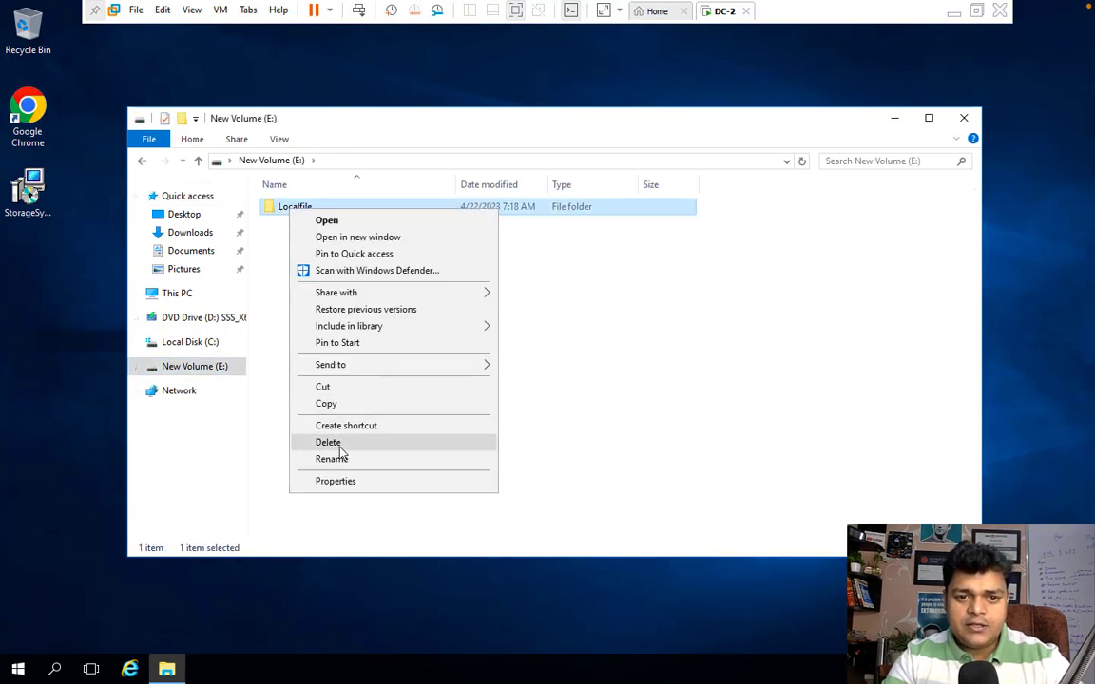
click(343, 442)
right_click(394, 277)
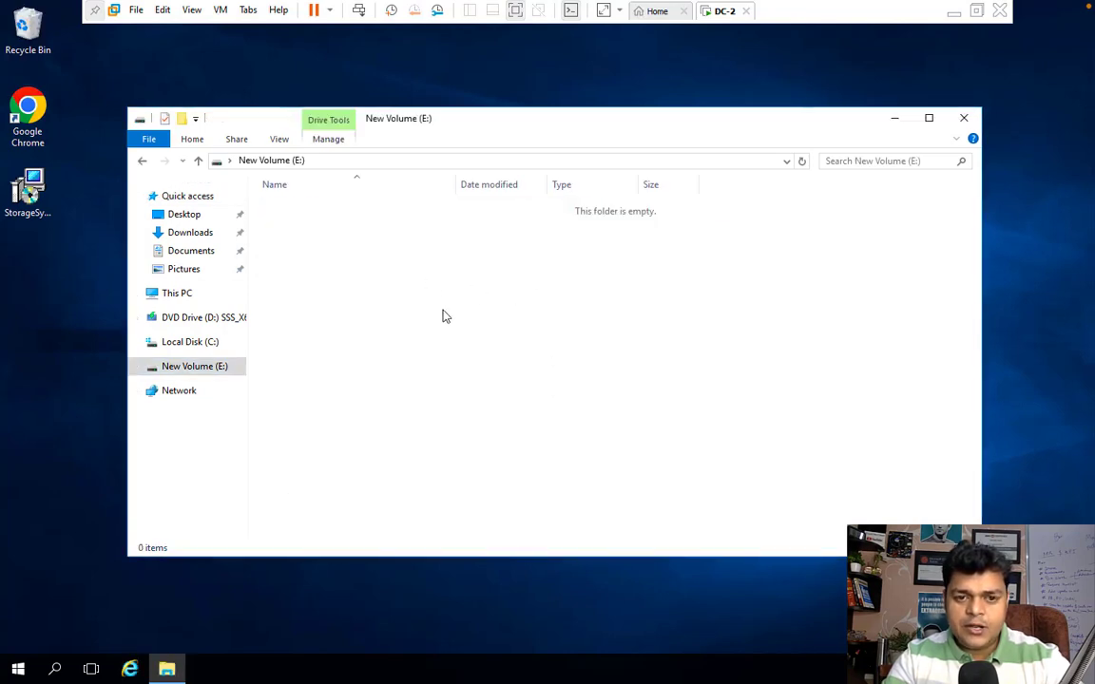
Step: Create a new folder named localdata on New Volume (E:)
mouse_move(464, 462)
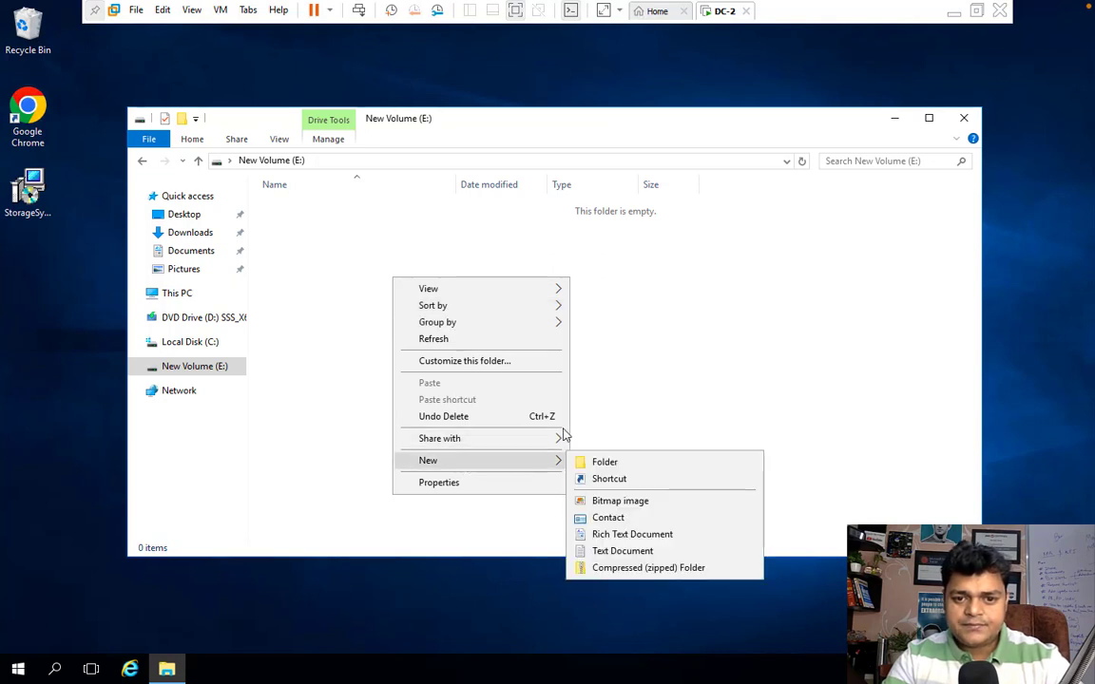
click(608, 462)
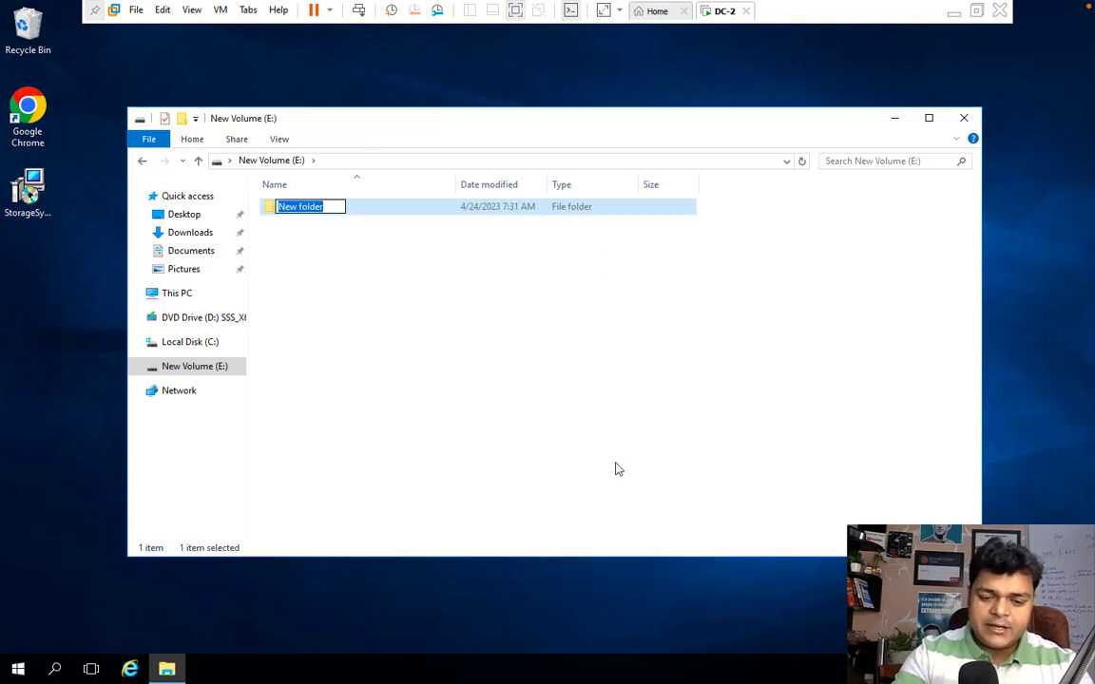
text(loca)
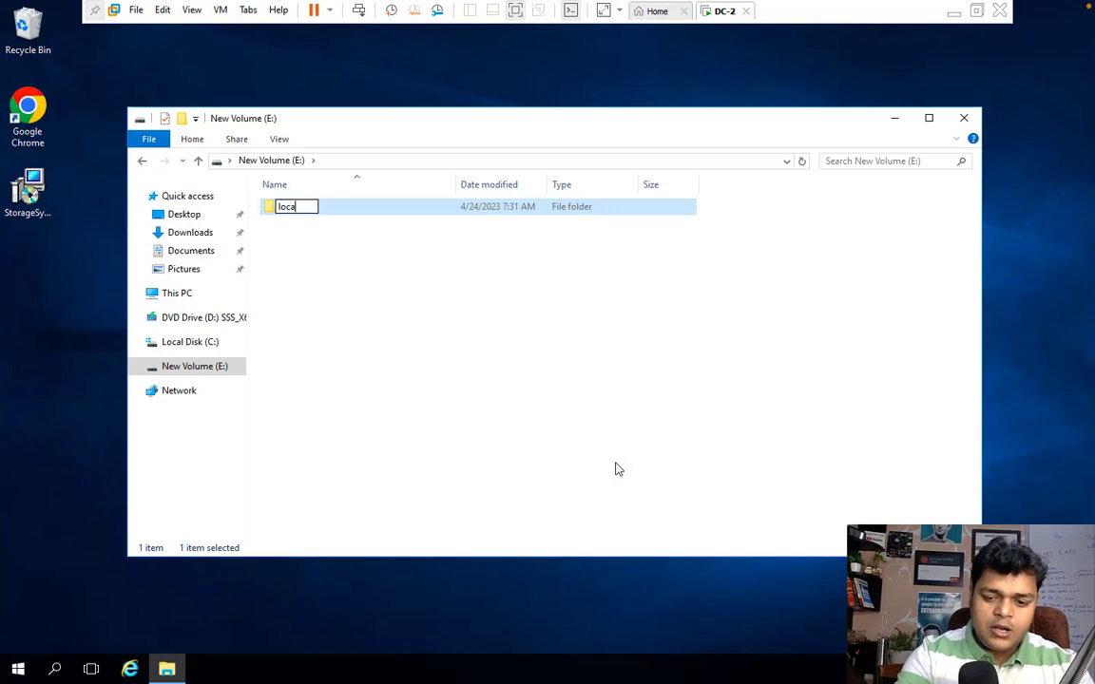
text(ldata)
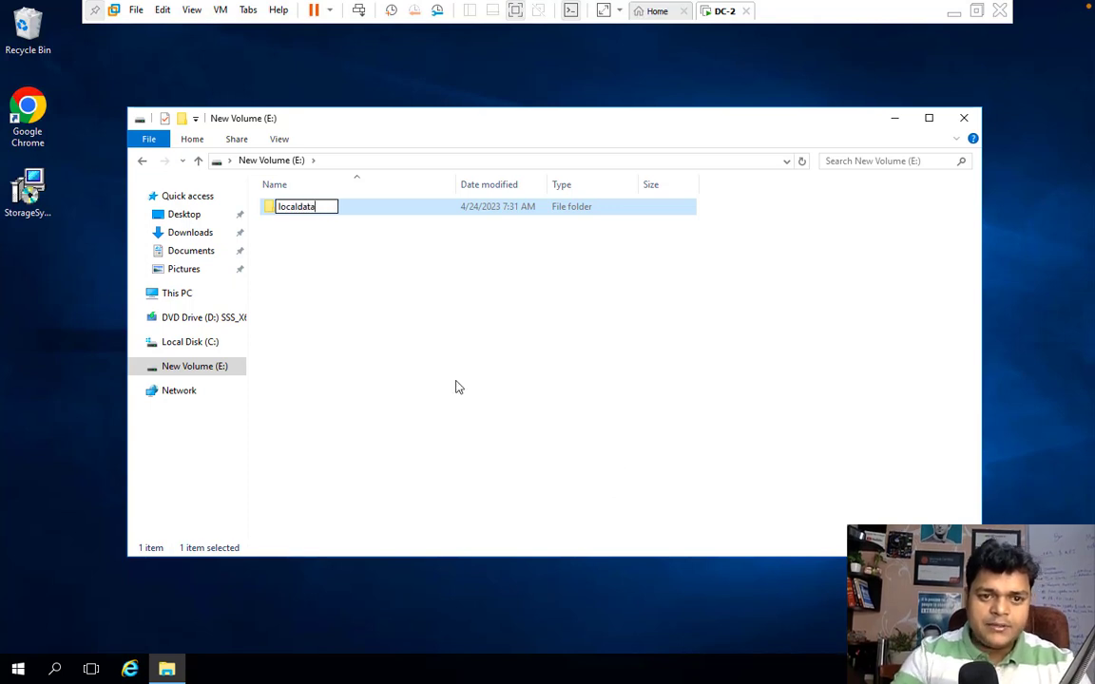
click(326, 228)
click(301, 215)
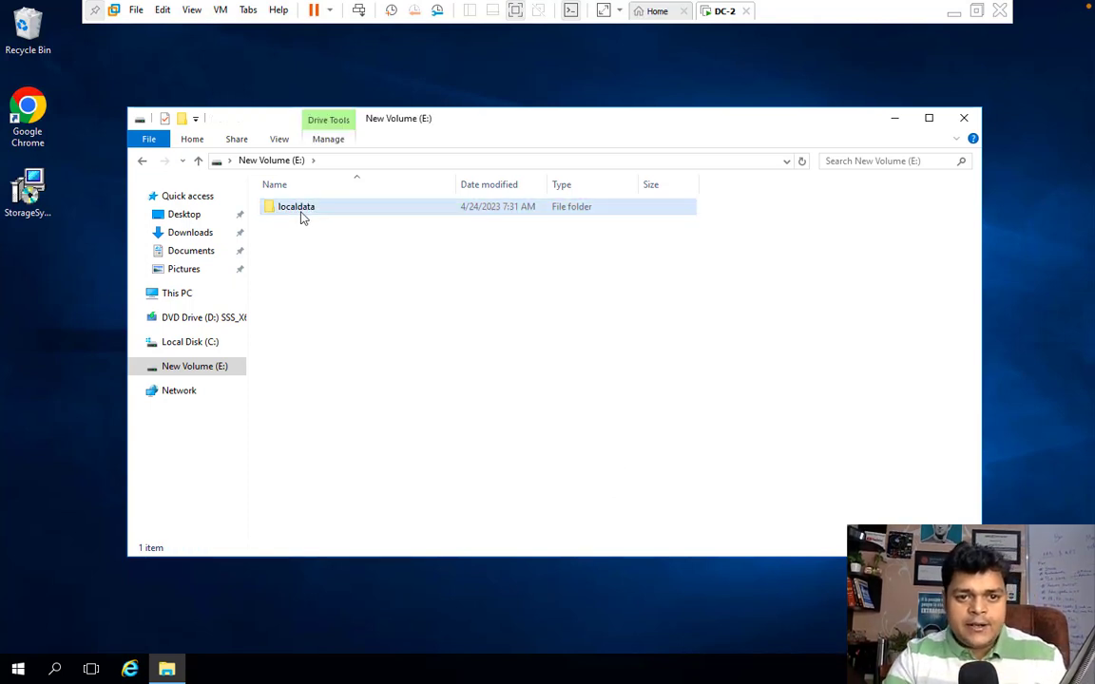
Step: Share localdata through Advanced Sharing with Everyone granted Full Control
right_click(301, 217)
click(355, 483)
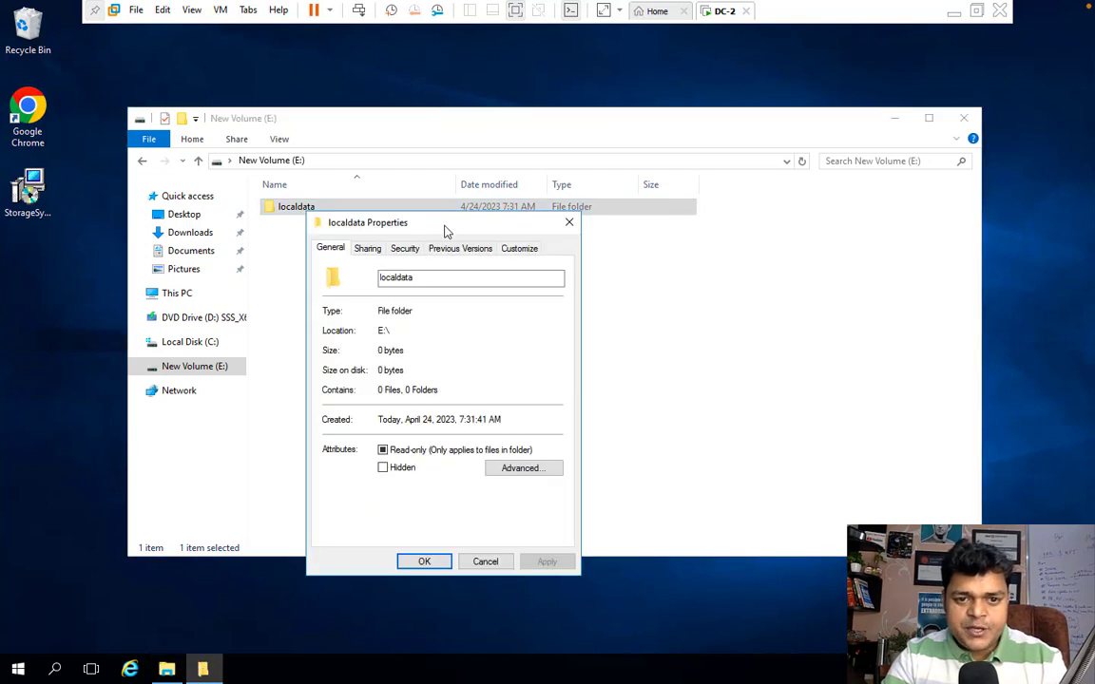
click(368, 249)
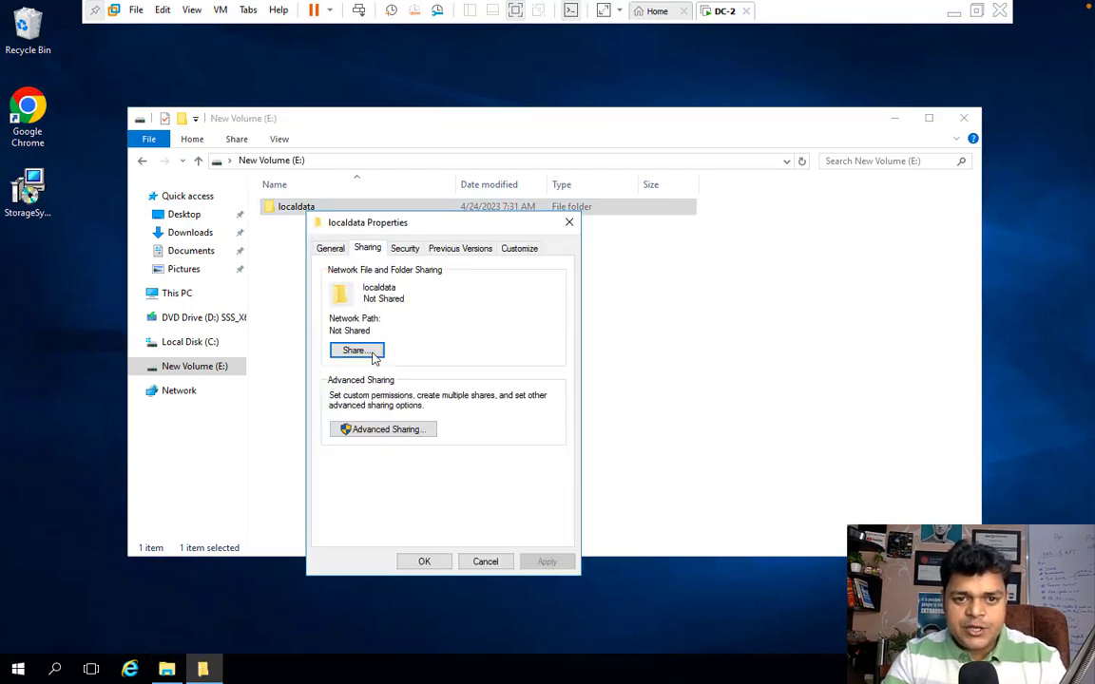
click(387, 429)
click(340, 278)
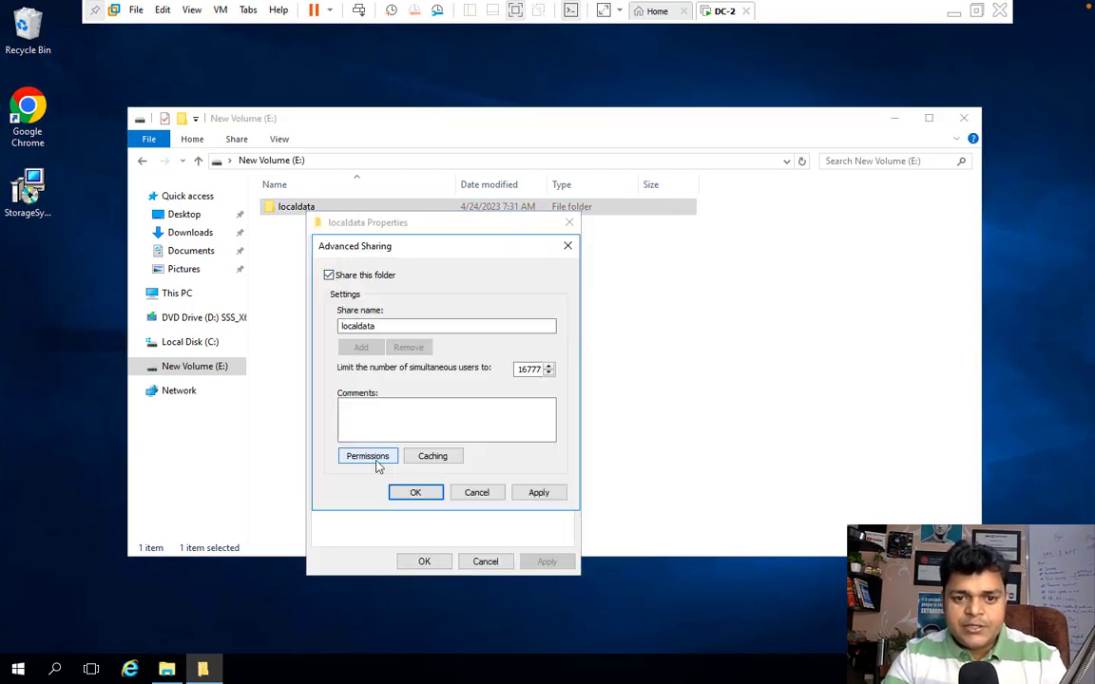
click(365, 456)
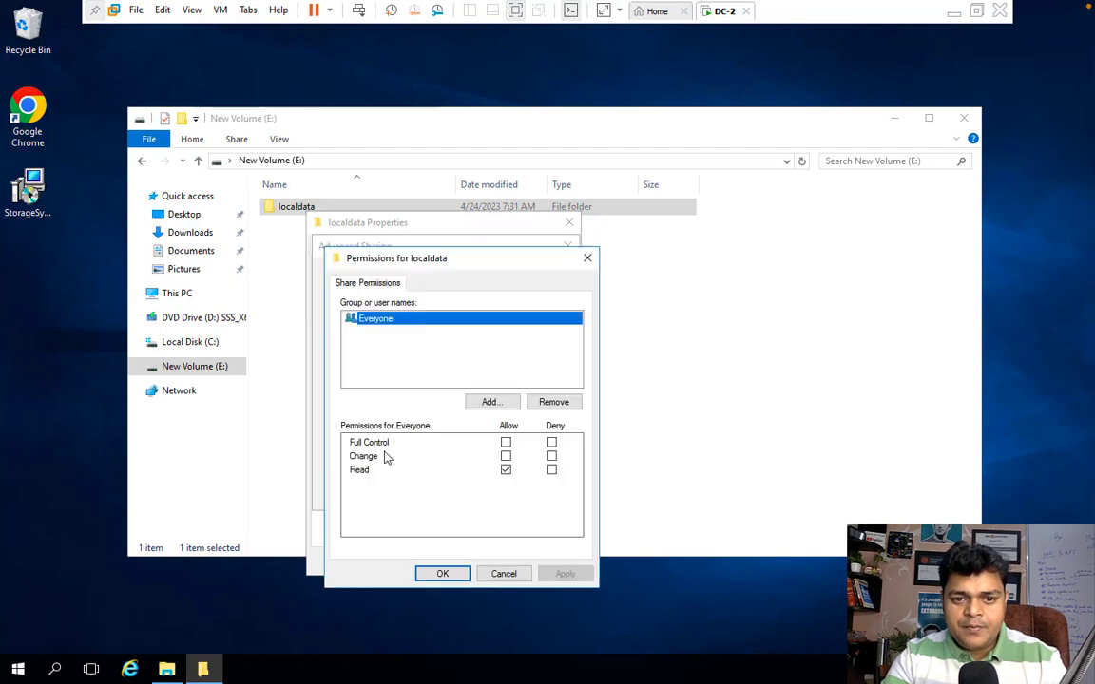
click(505, 443)
click(564, 574)
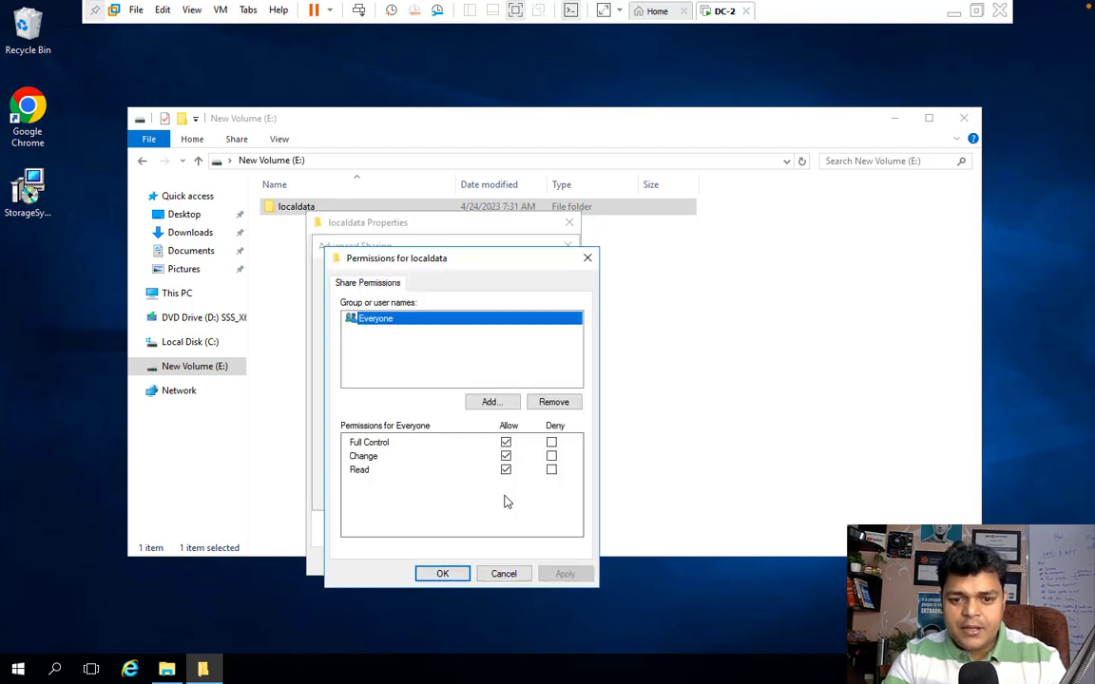
click(443, 574)
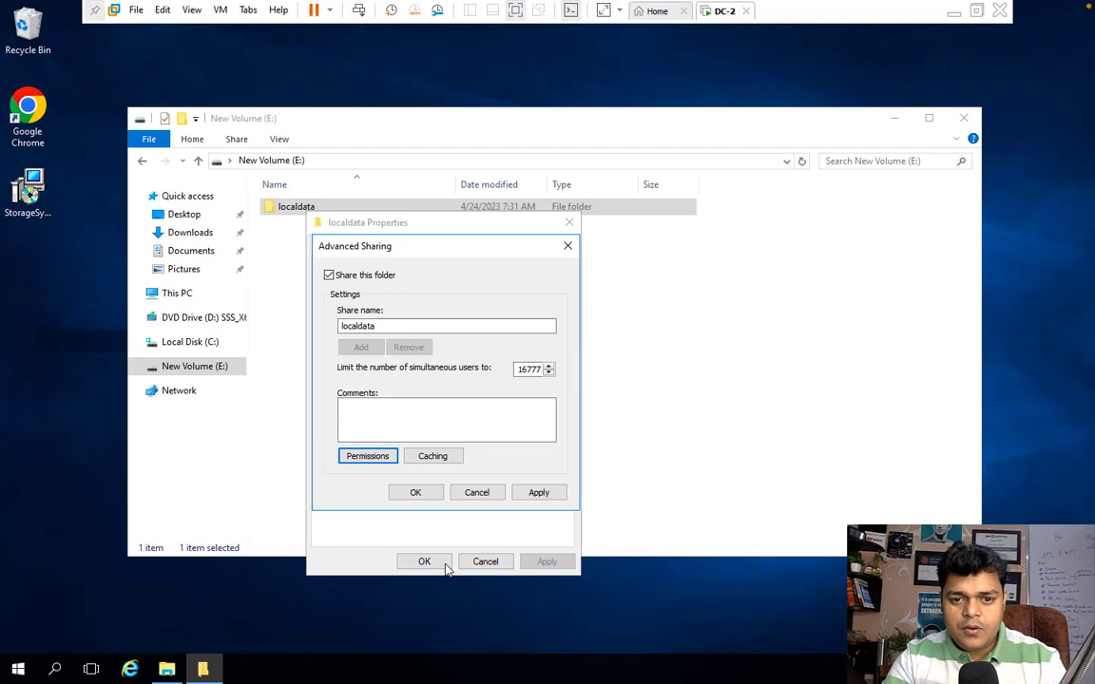
click(537, 492)
click(415, 493)
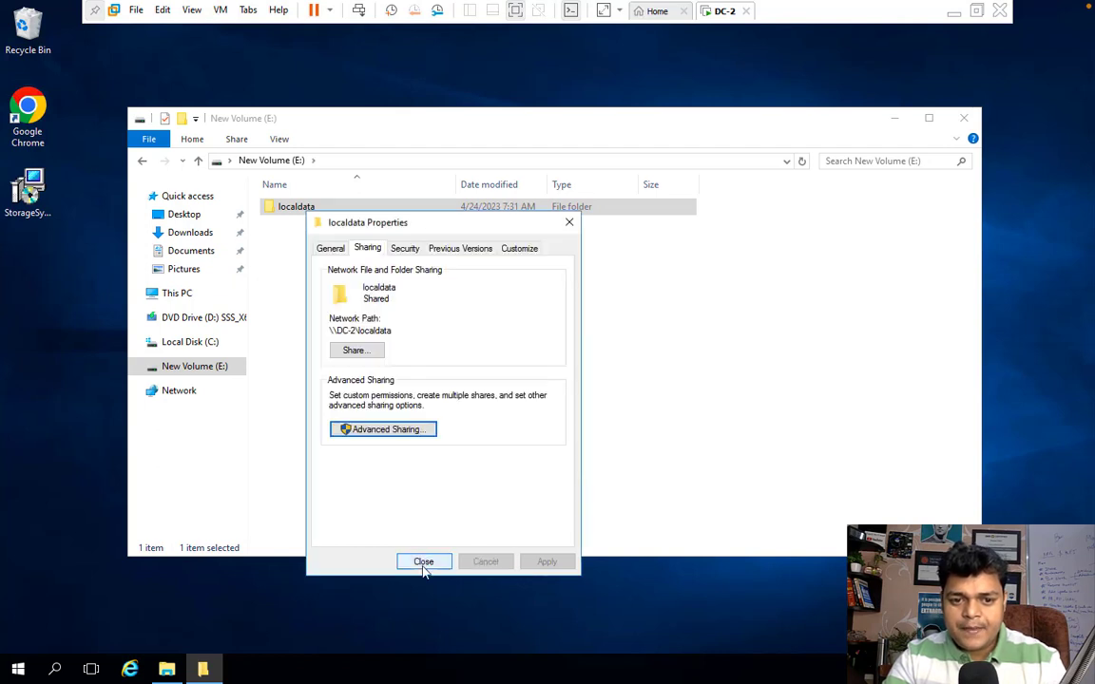
click(423, 562)
click(306, 228)
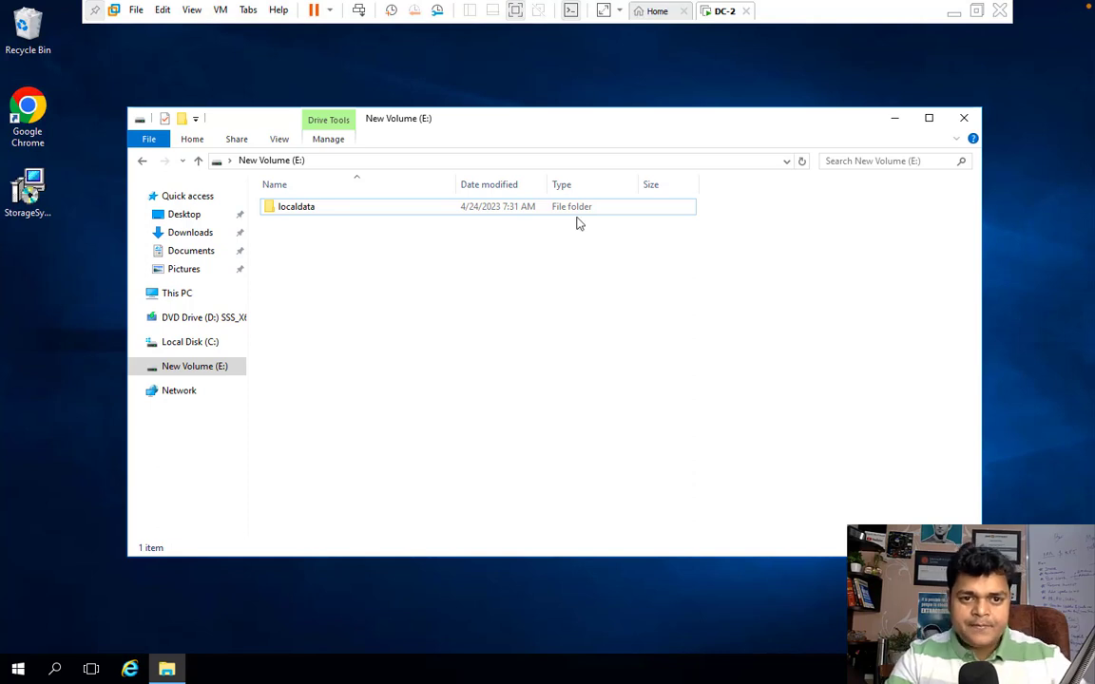
Step: Run ipconfig in cmd to confirm IPv4 192.168.1.75, then minimize back to the host desktop
key(super+r)
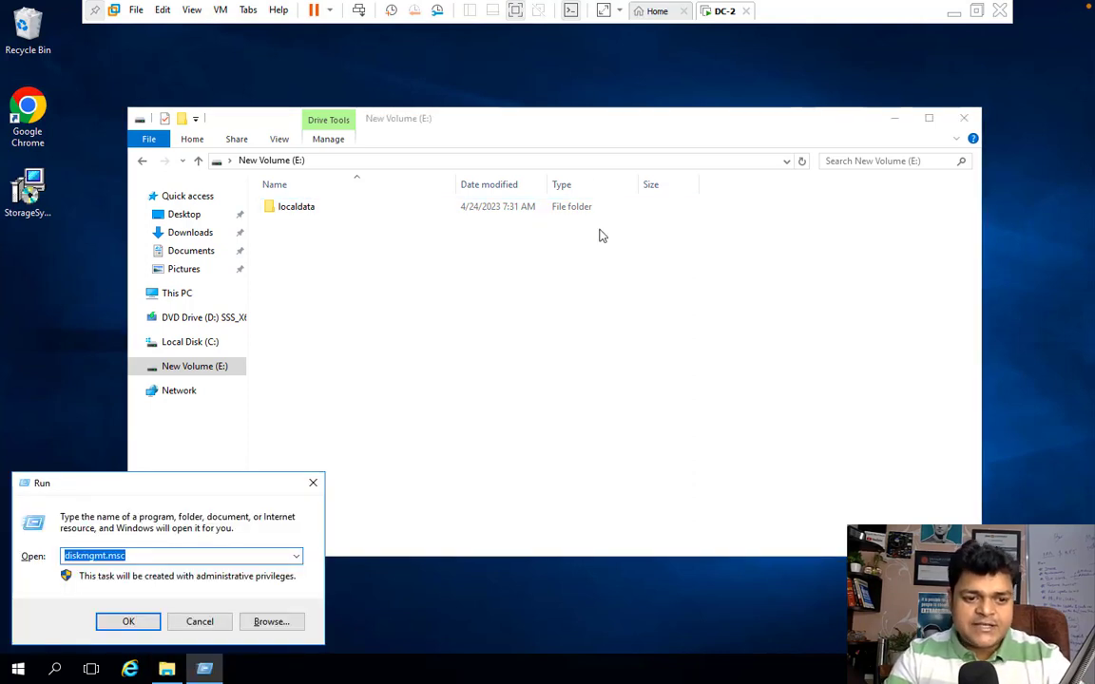
text(cmd)
key(Return)
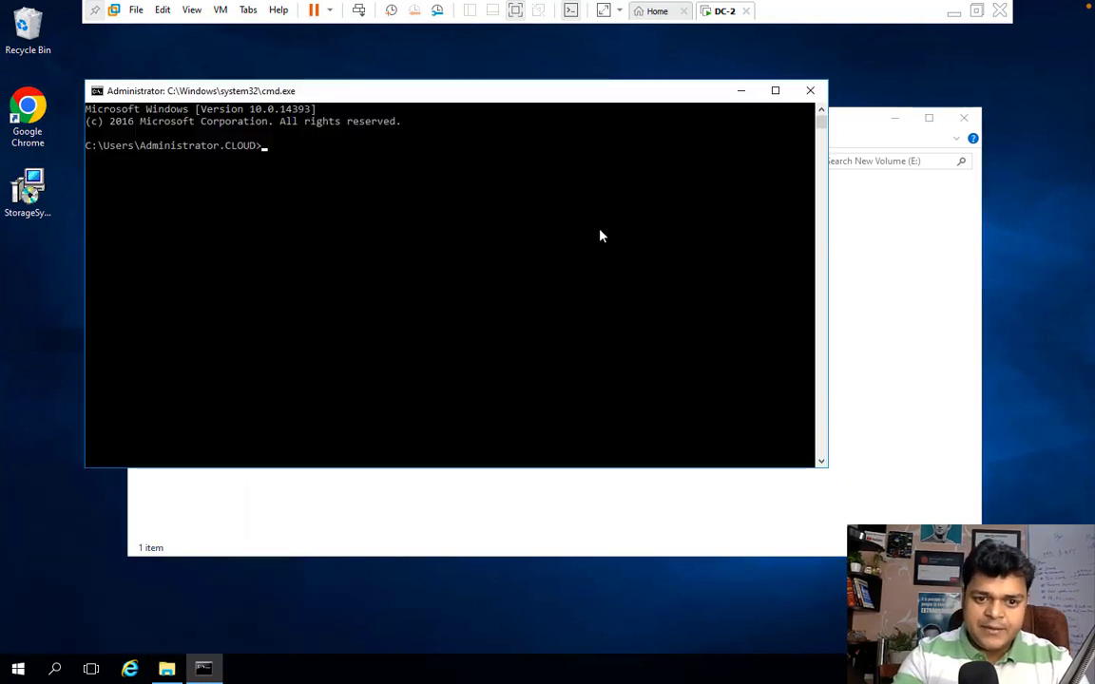
text(ipconfi)
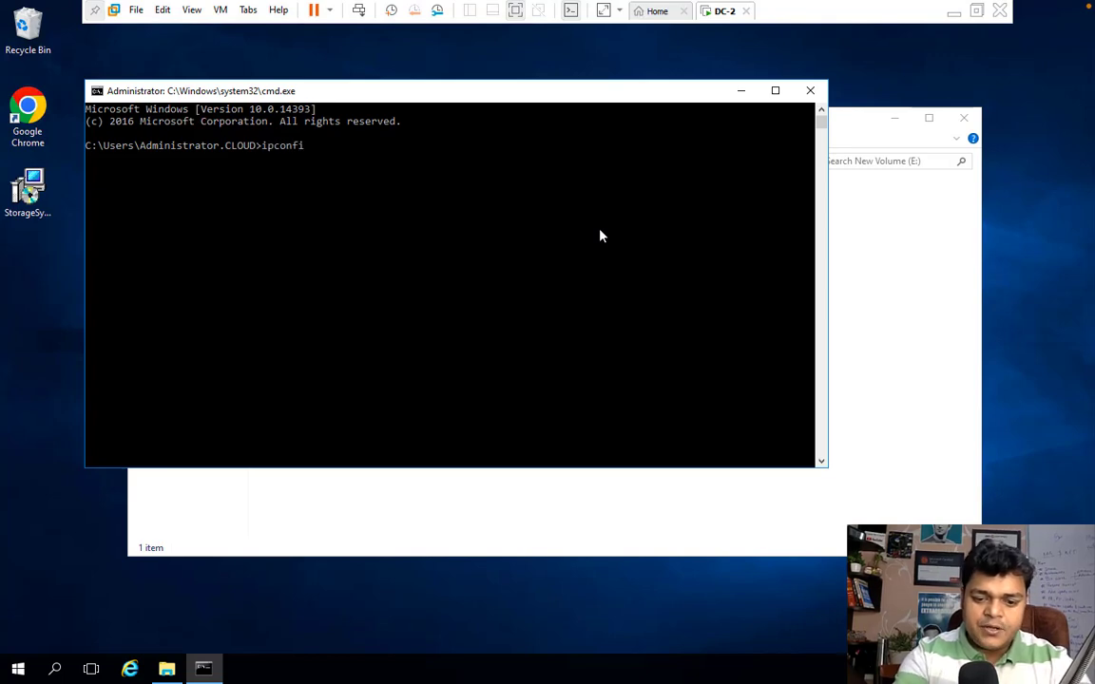
text(g)
key(Return)
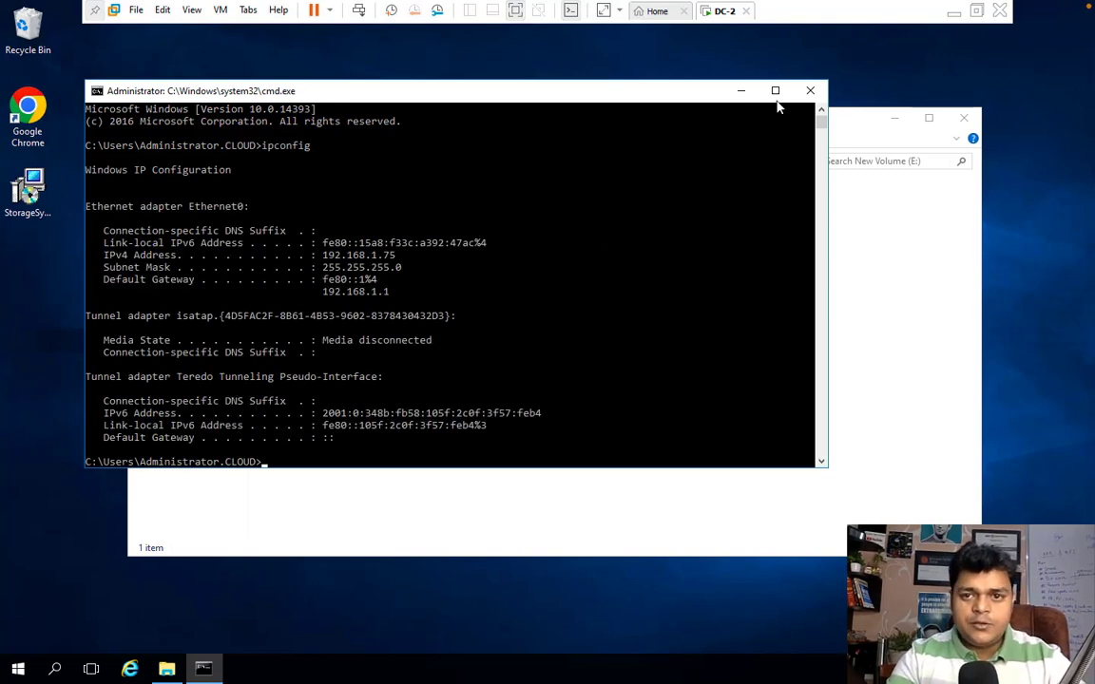
click(740, 90)
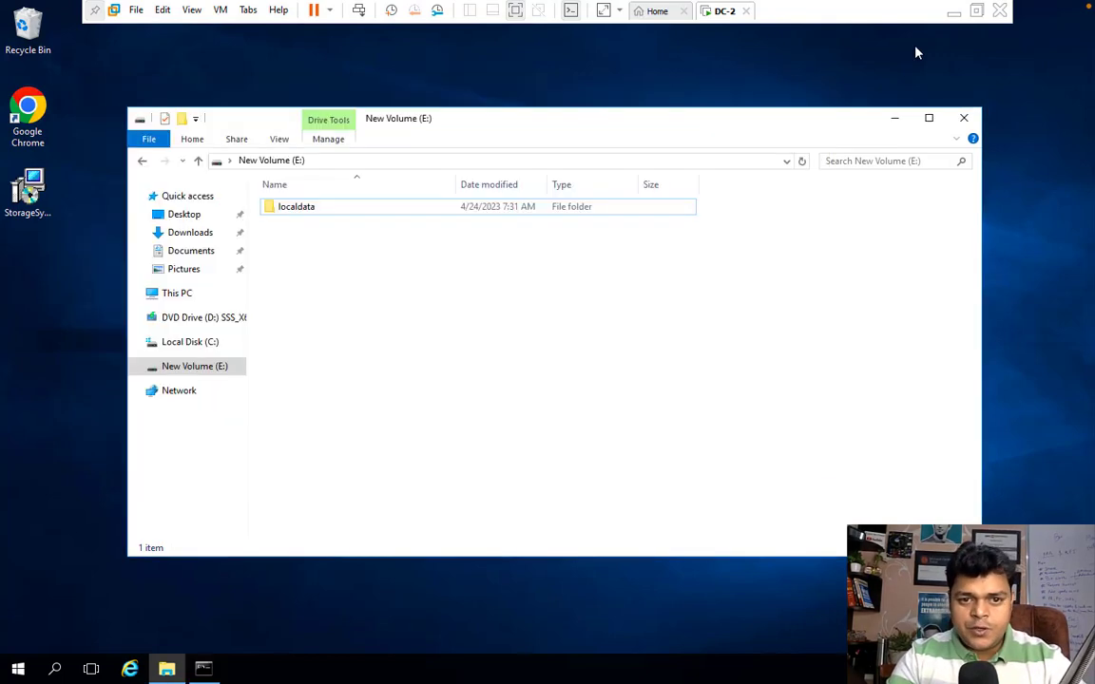
click(952, 12)
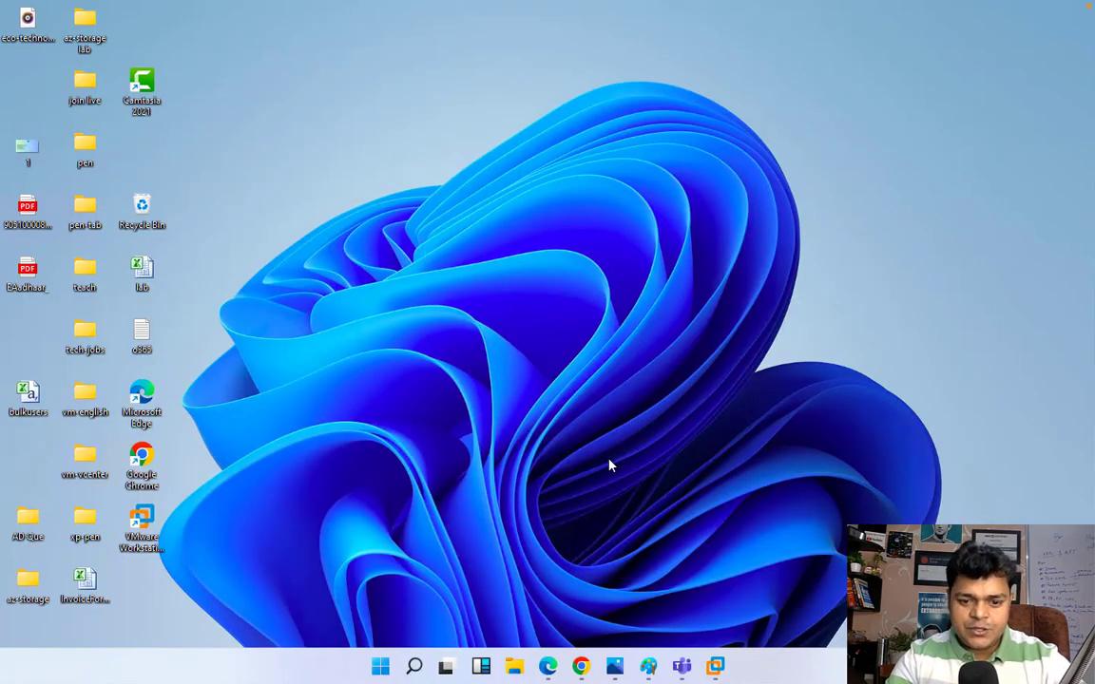
Step: Open the server's shared folders at \\192.168.1.75 from the Run box
key(super+r)
text(\\)
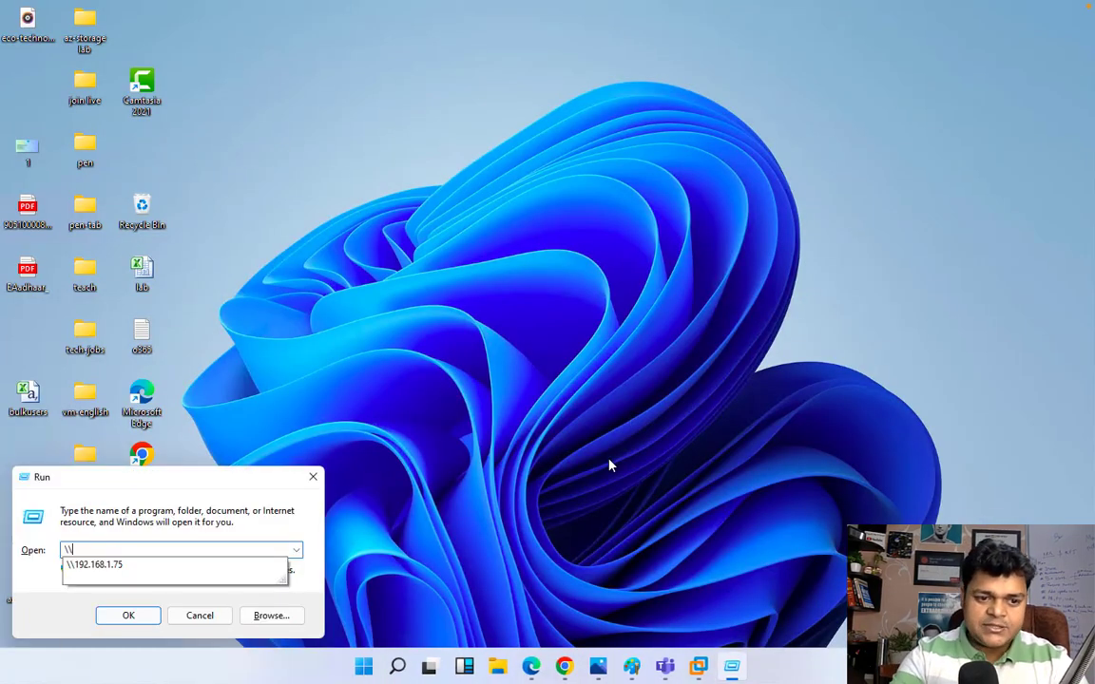
key(Down)
key(Return)
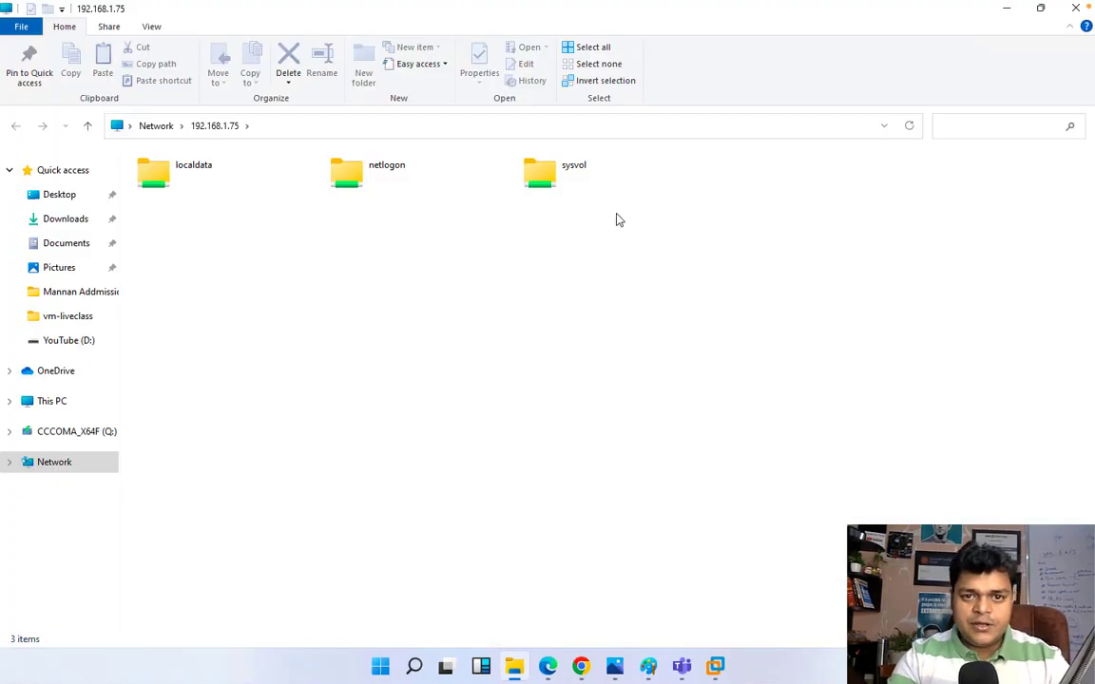
Step: Map the localdata share as drive Y:, check it in This PC, and minimize the windows
right_click(177, 182)
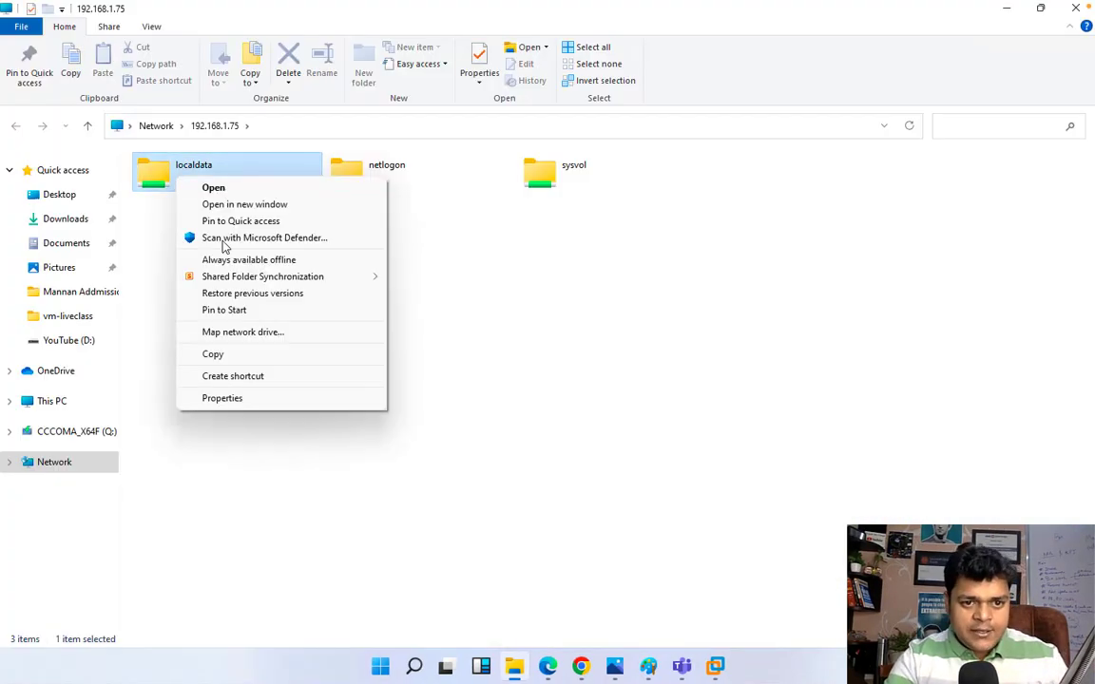
click(243, 333)
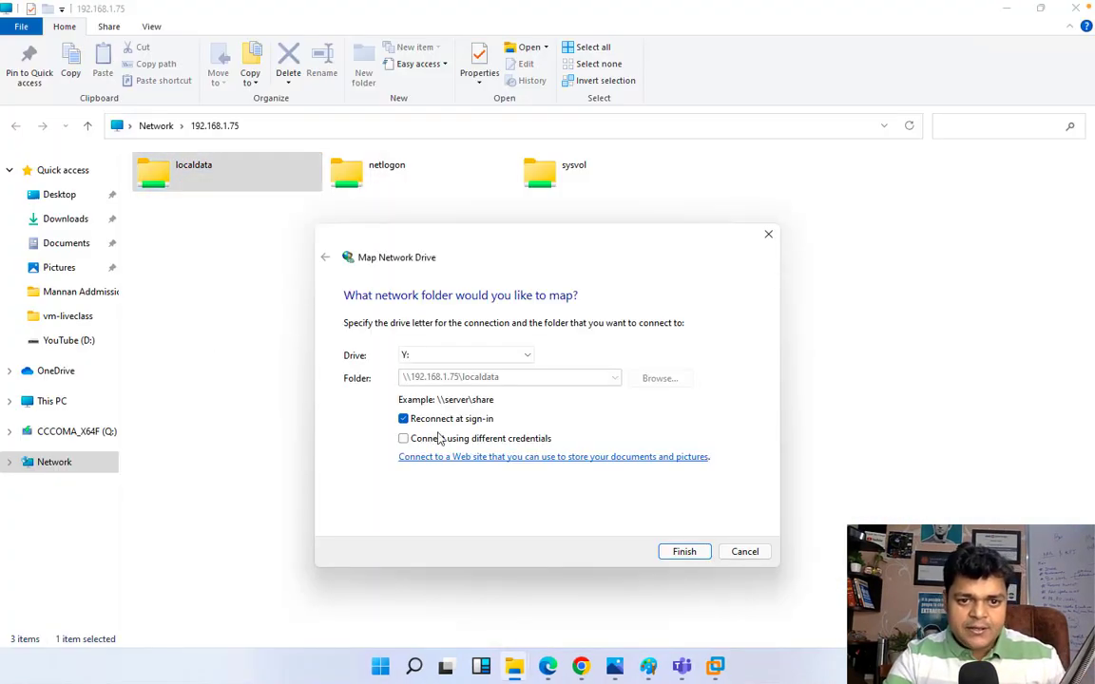
click(685, 552)
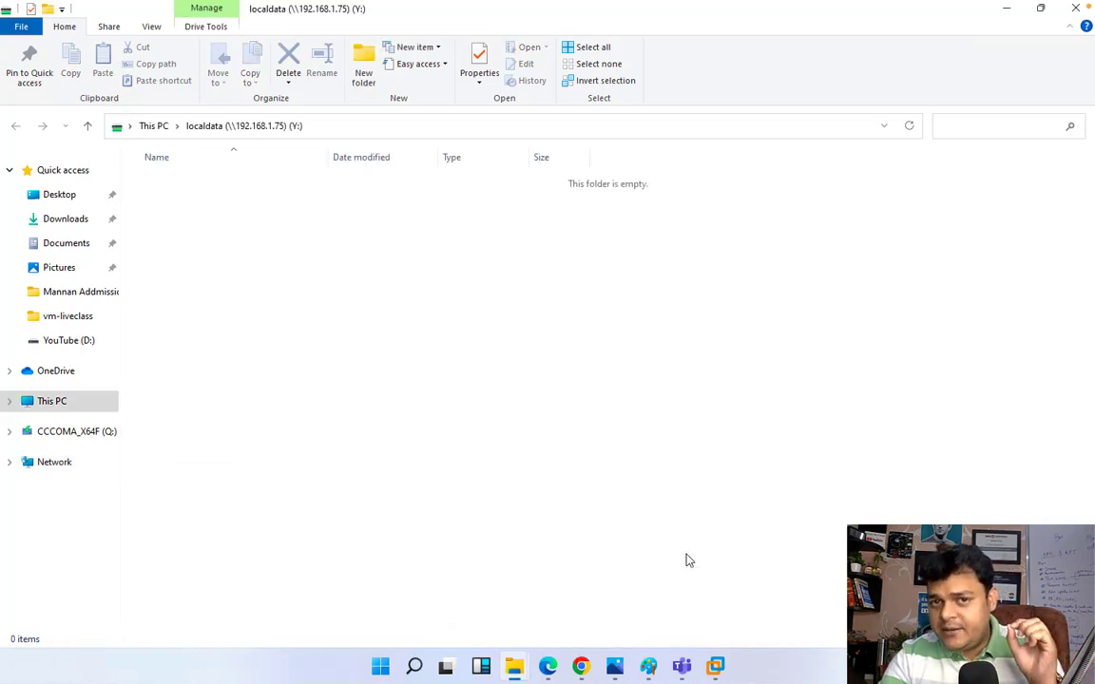
click(55, 400)
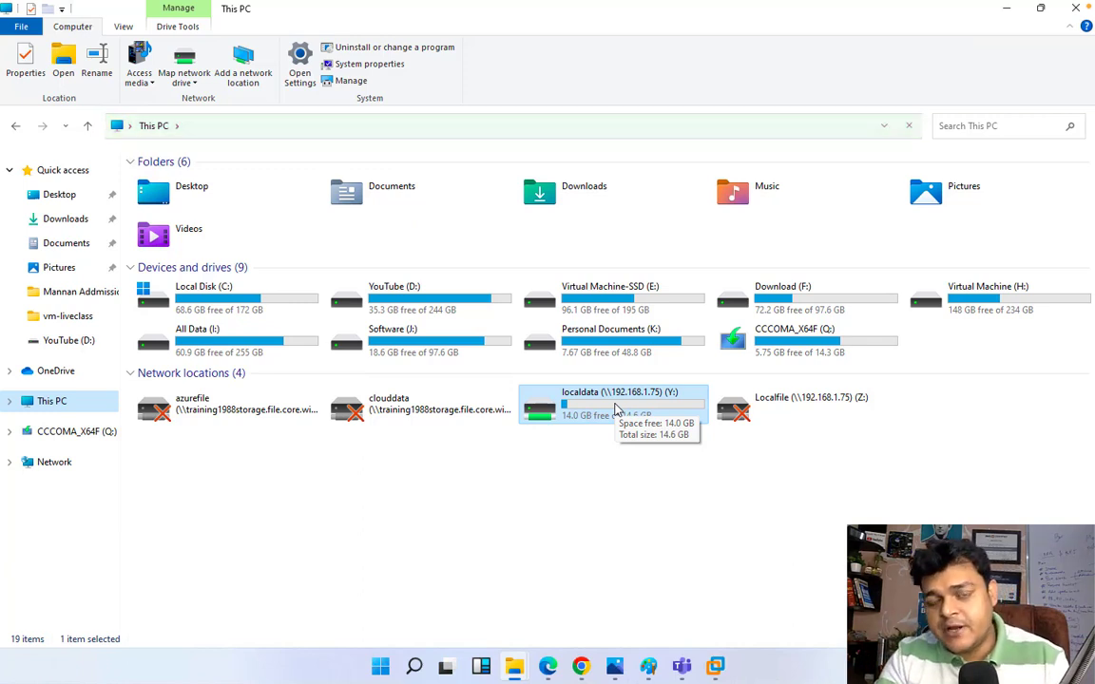
click(1007, 12)
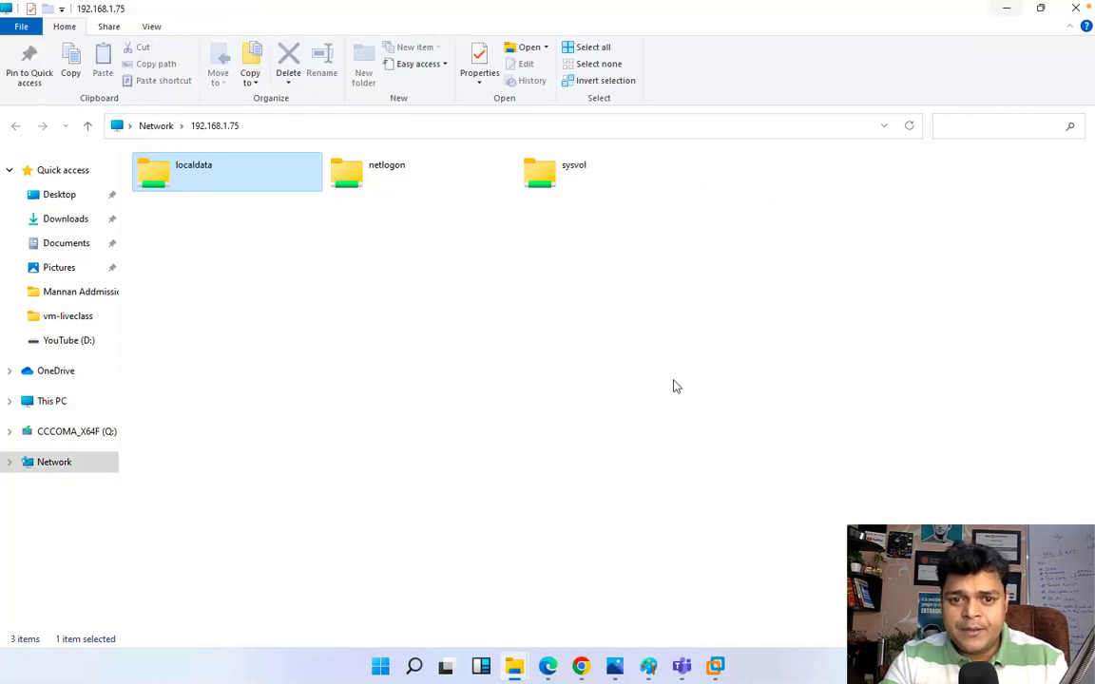
click(1004, 9)
Step: Launch Google Chrome on DC-2, maximize it, then minimize the VM to show the host desktop
mouse_move(584, 669)
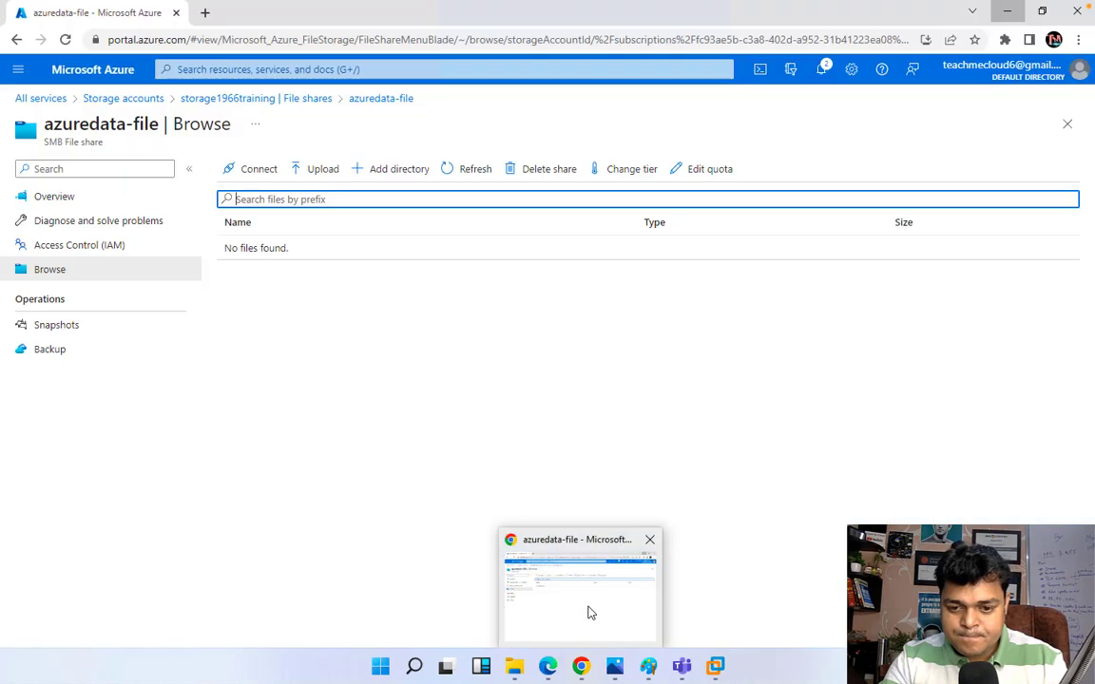
mouse_move(714, 668)
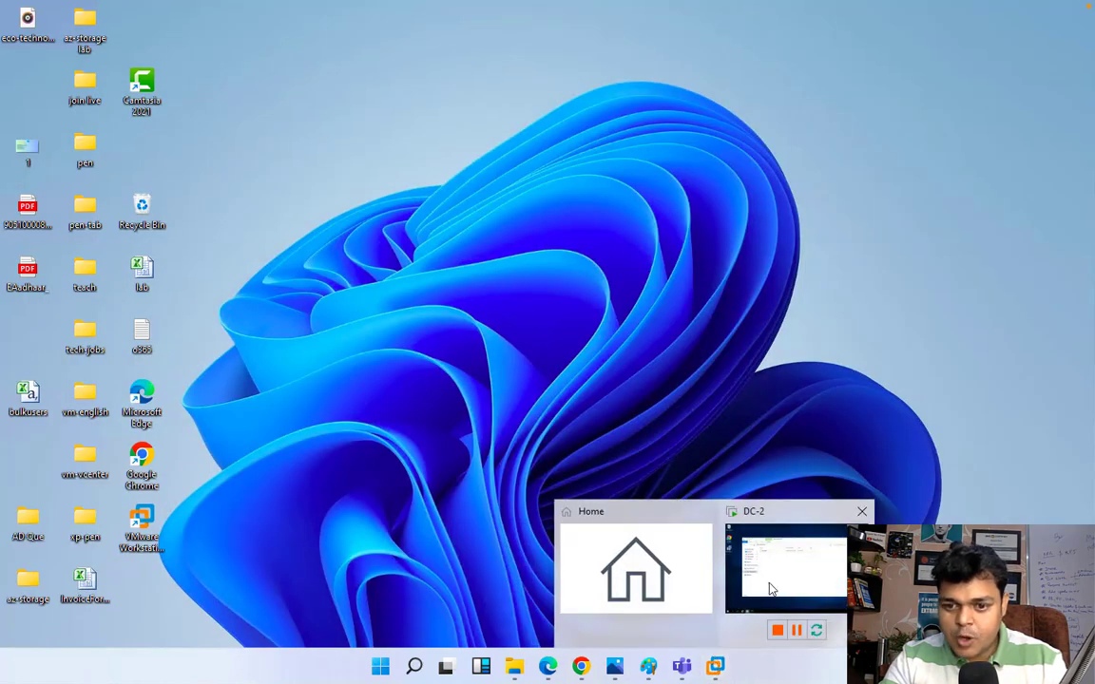
click(765, 568)
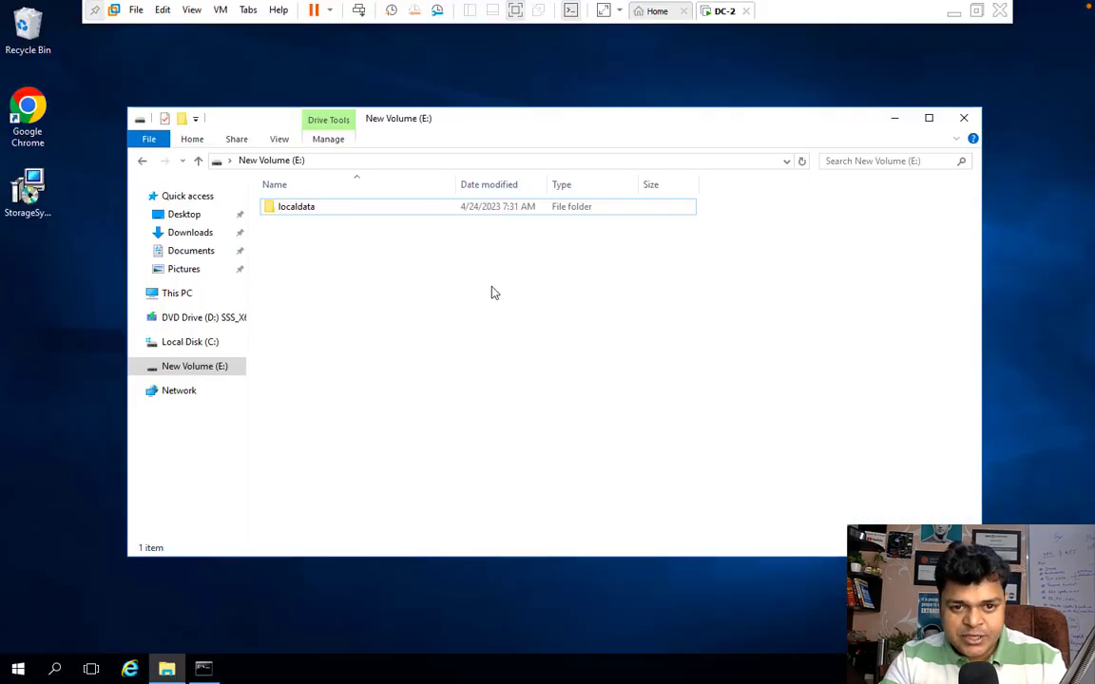
click(26, 112)
double_click(27, 112)
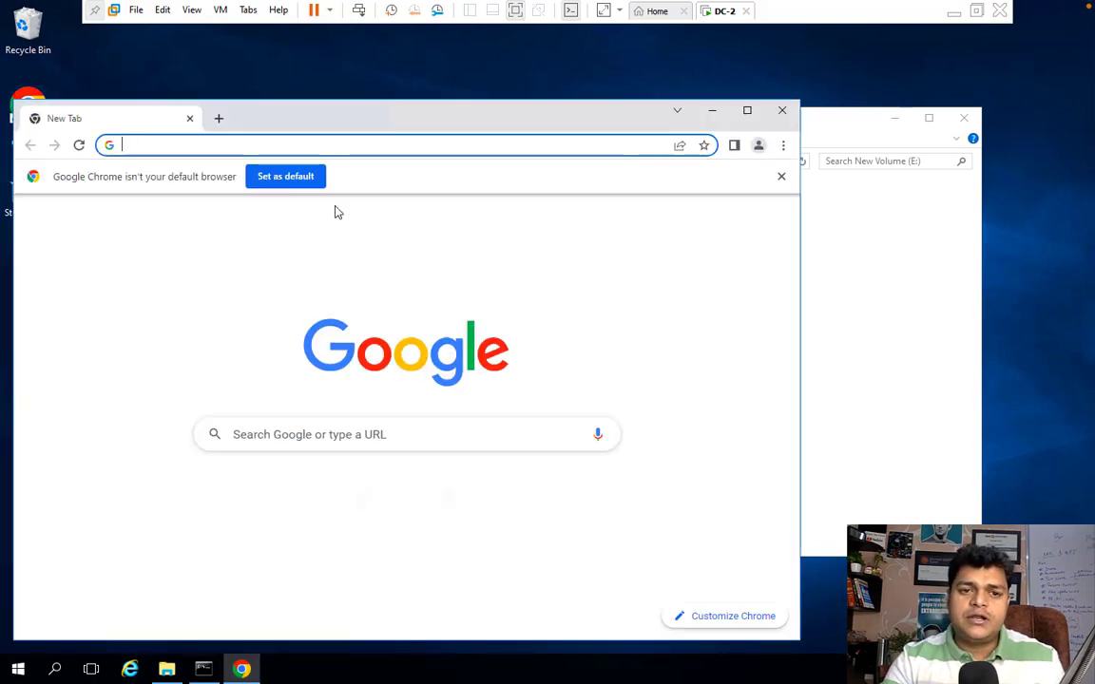
click(748, 112)
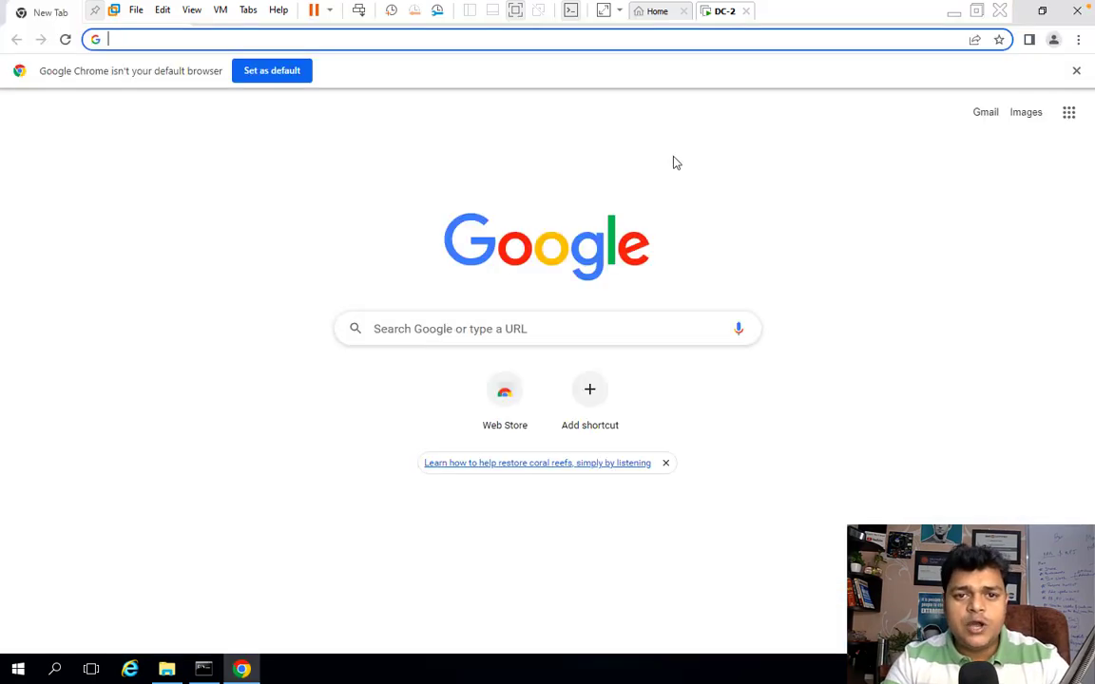
click(953, 12)
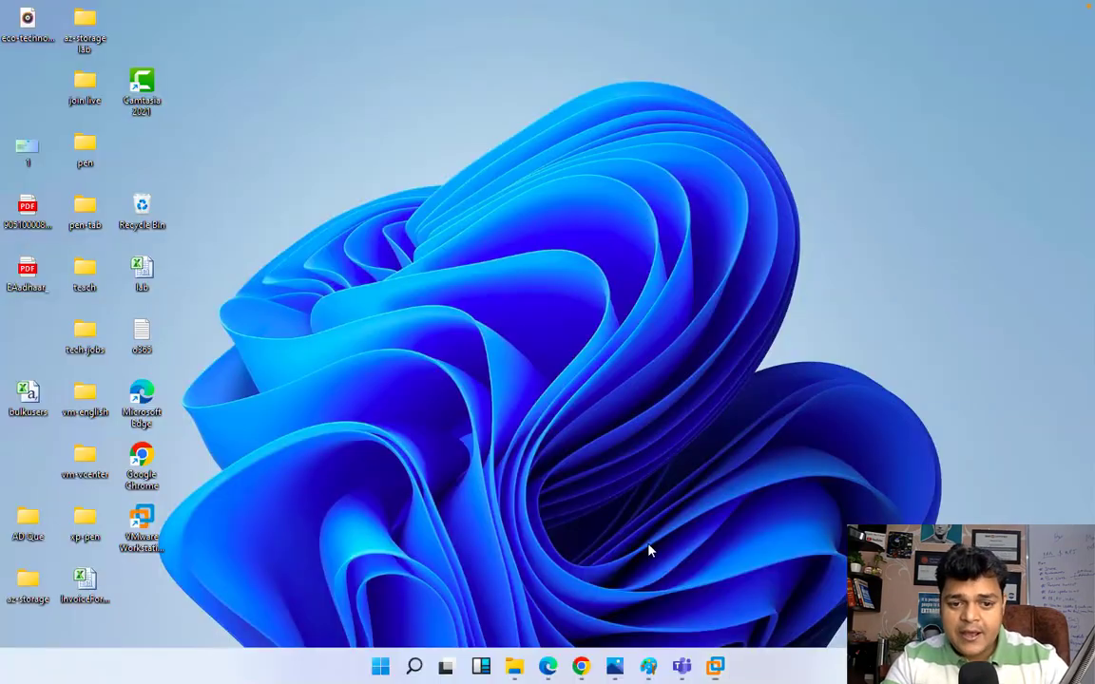
Step: Open the Microsoft Azure portal home page in a second browser tab
click(536, 591)
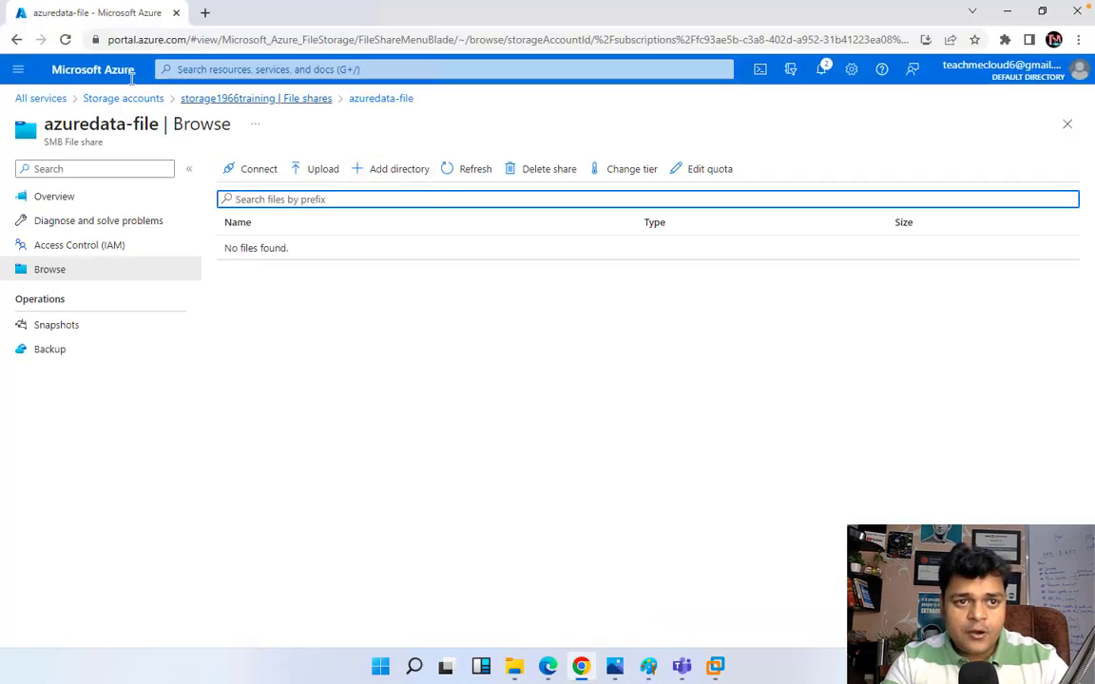
right_click(91, 73)
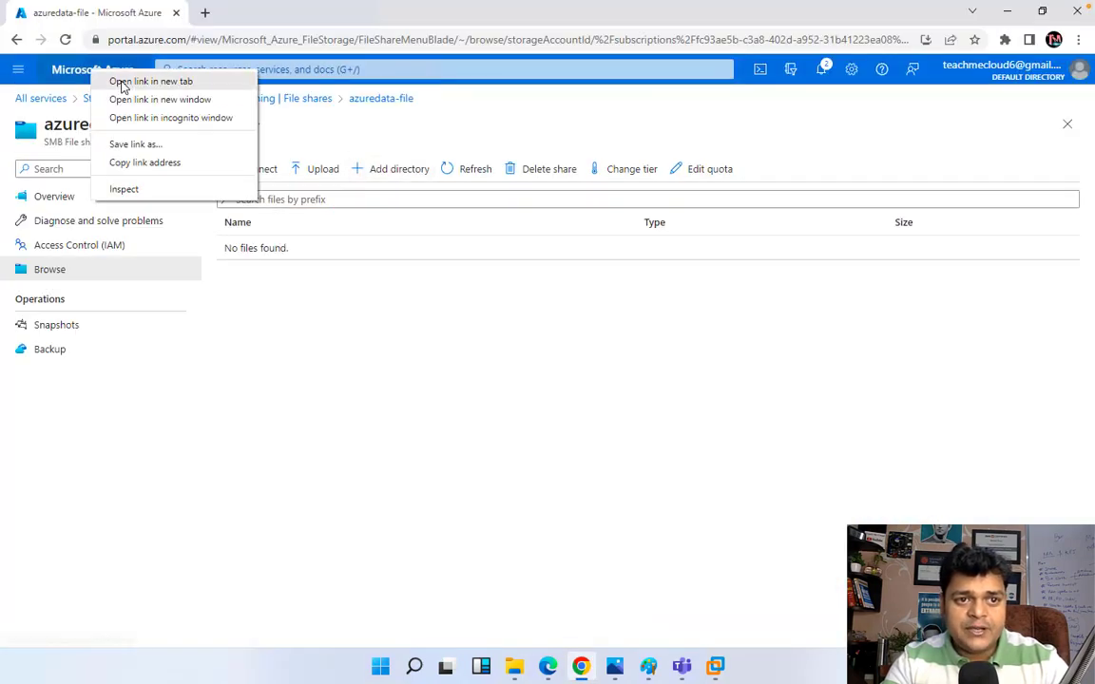
click(123, 82)
click(257, 17)
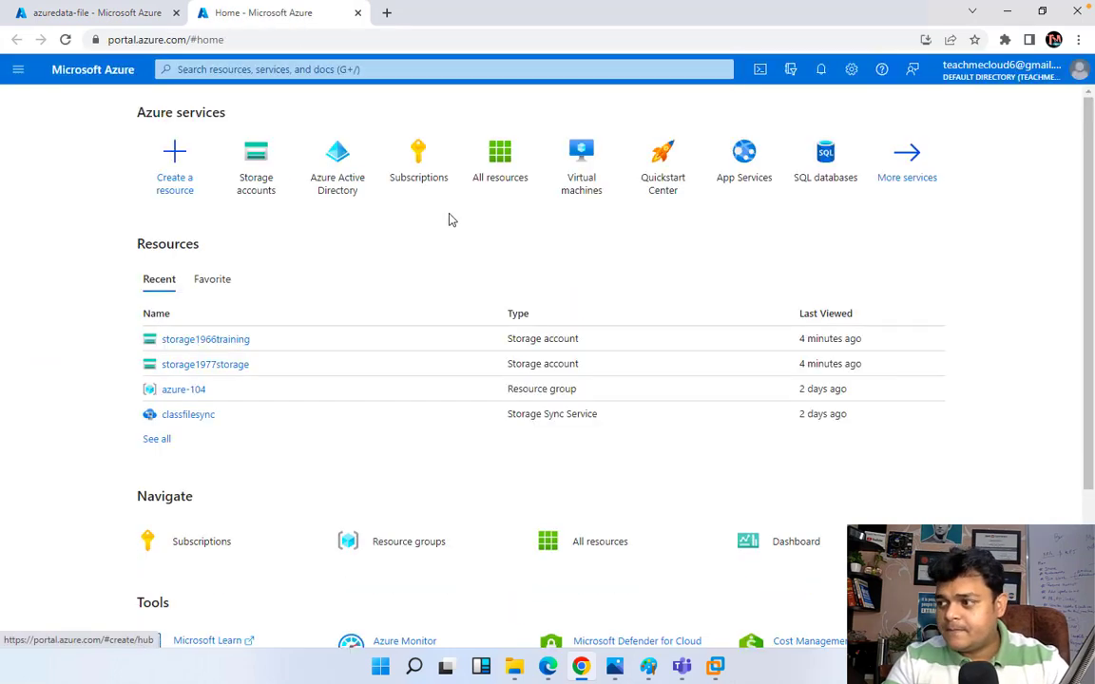
Step: Search 'azure file sync' and open the Azure File Sync Marketplace offering
click(377, 68)
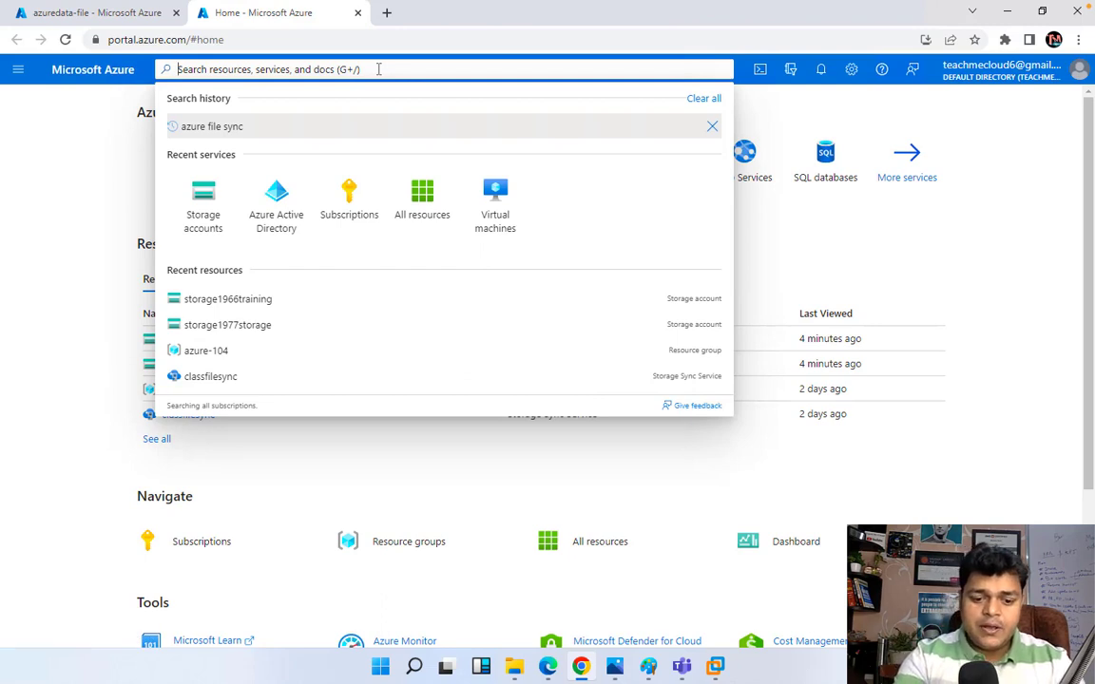
text(azure fi)
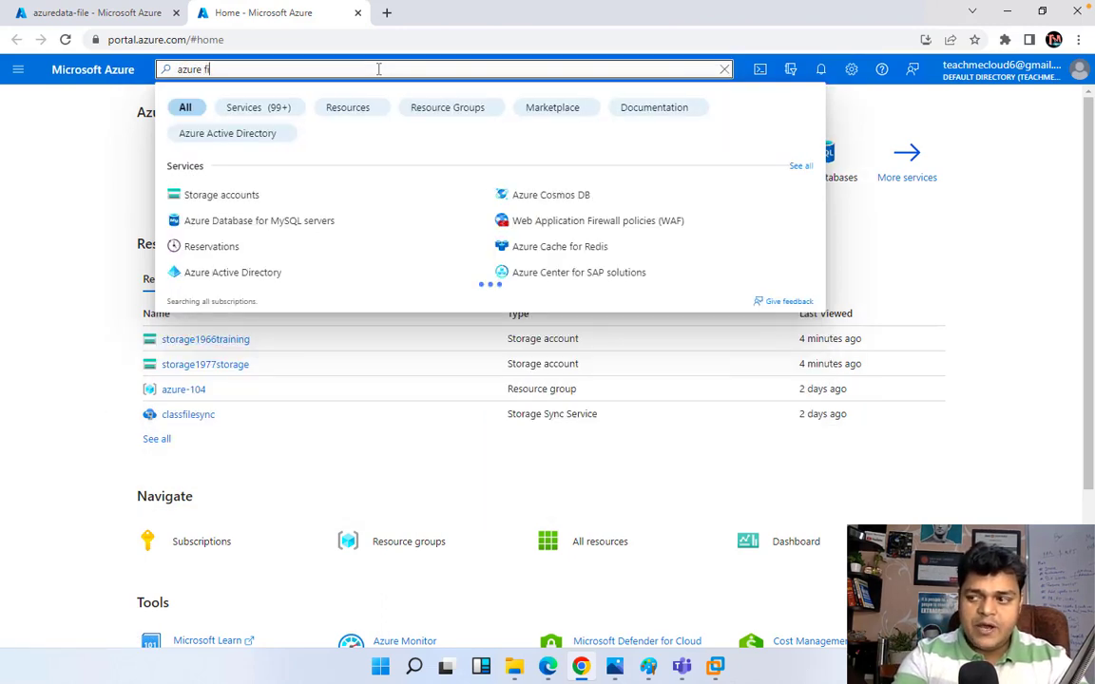
text(le sync)
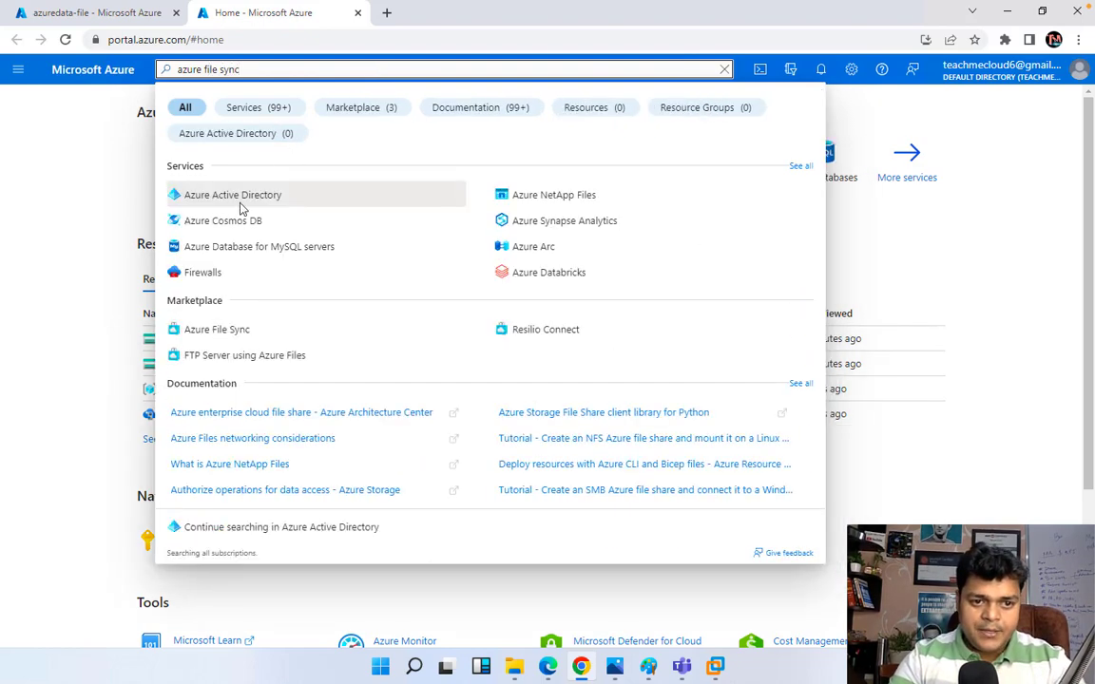
click(235, 335)
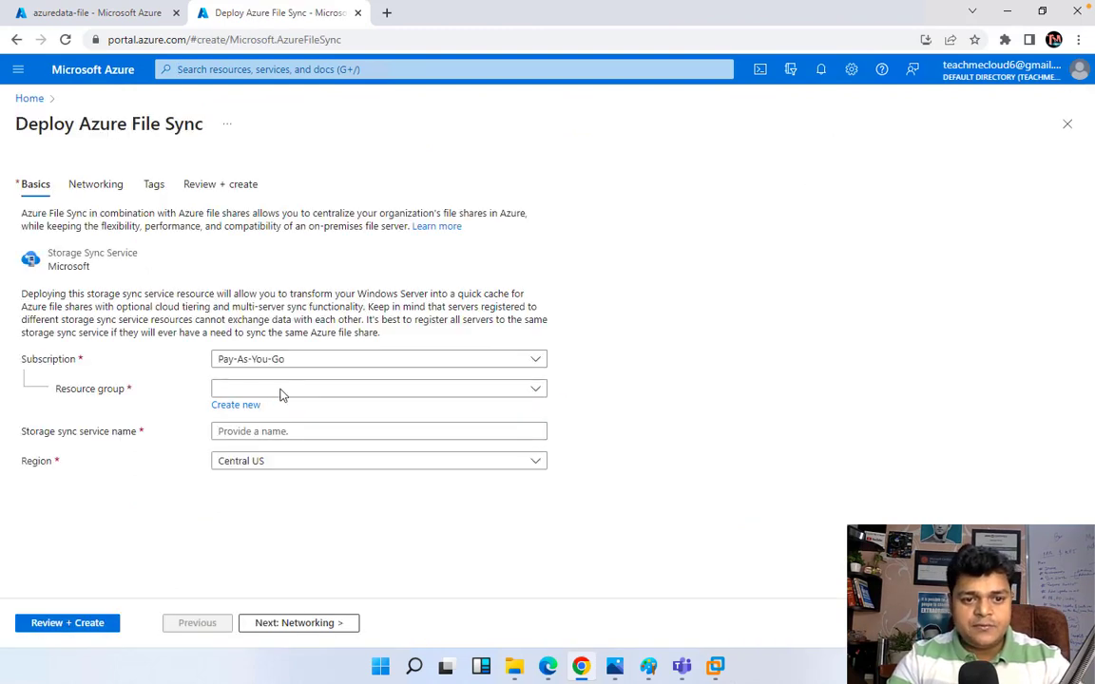
Step: Pick resource group azure-104, name the service filesync1988, and continue through Networking to Review + create
click(285, 391)
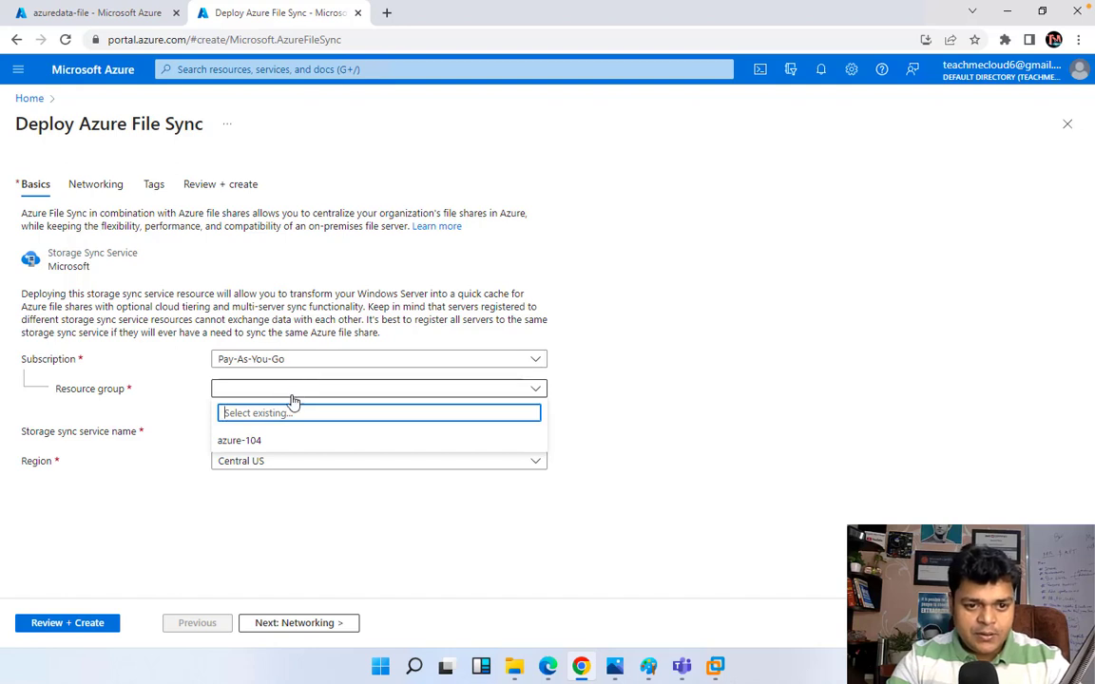
click(247, 441)
click(264, 432)
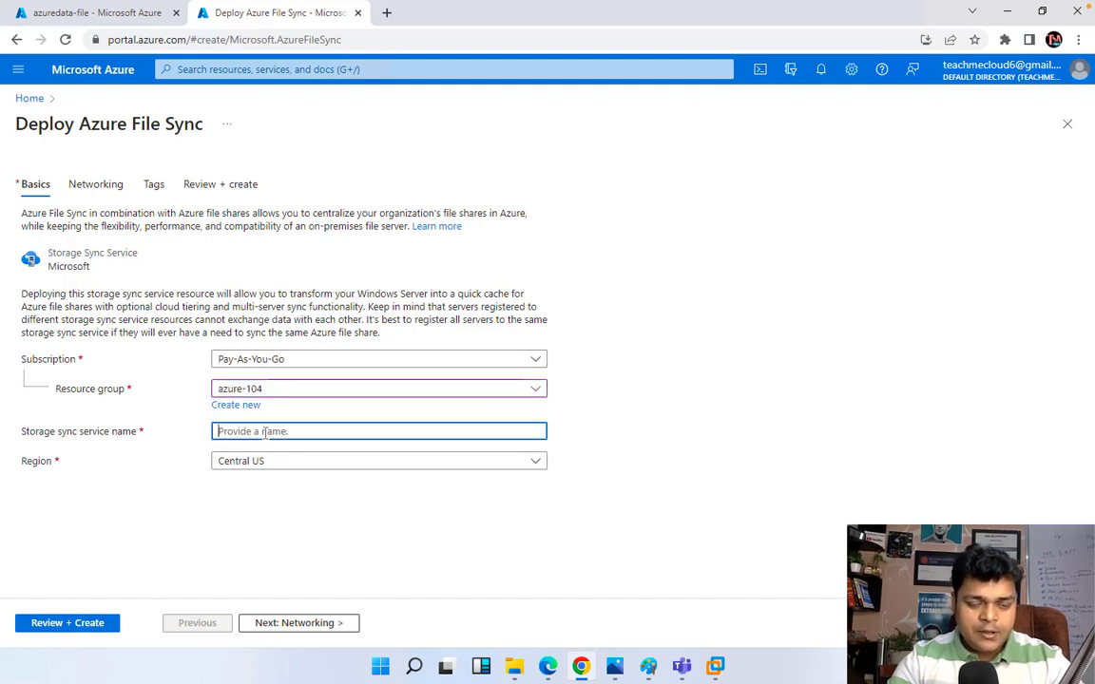
text(file)
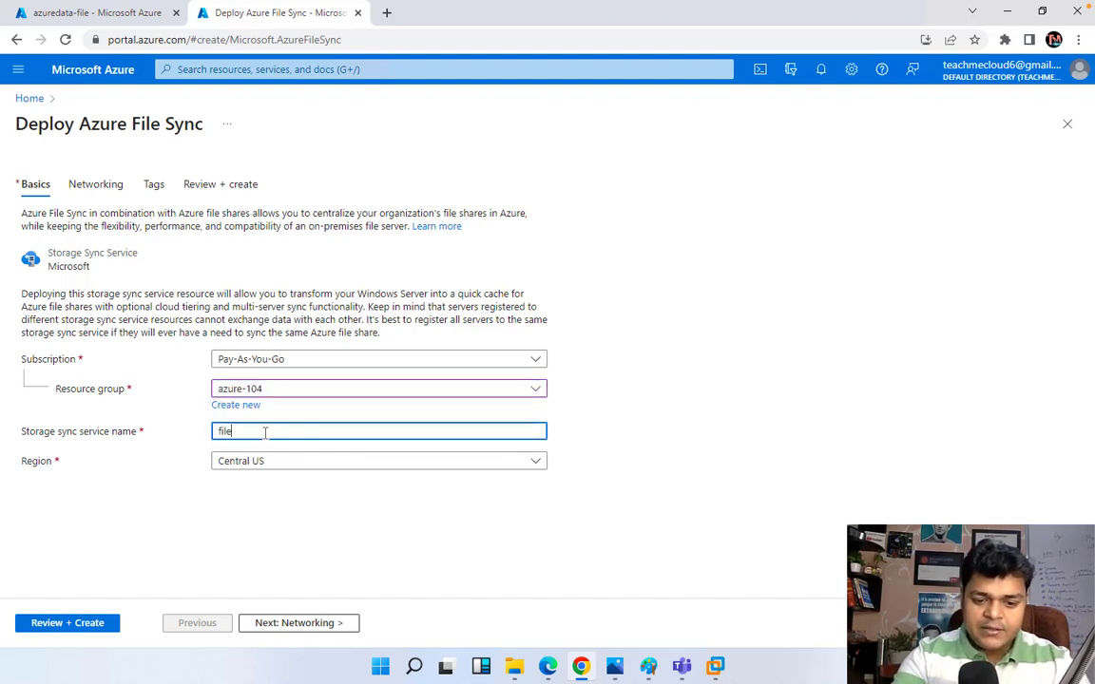
text(sync1)
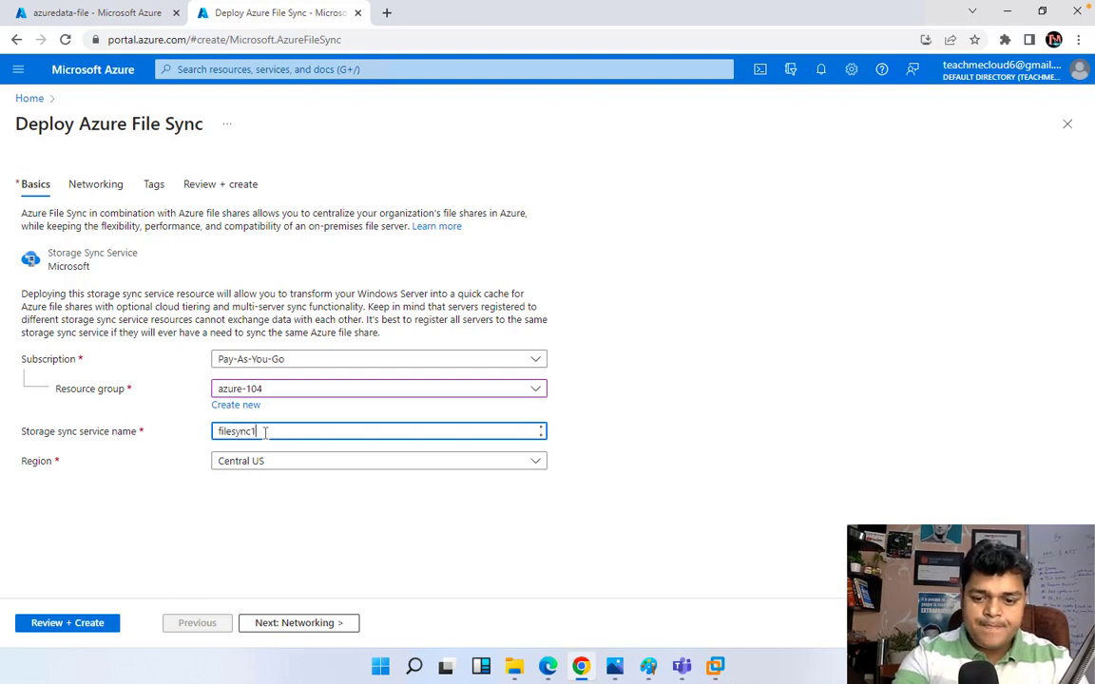
text(988)
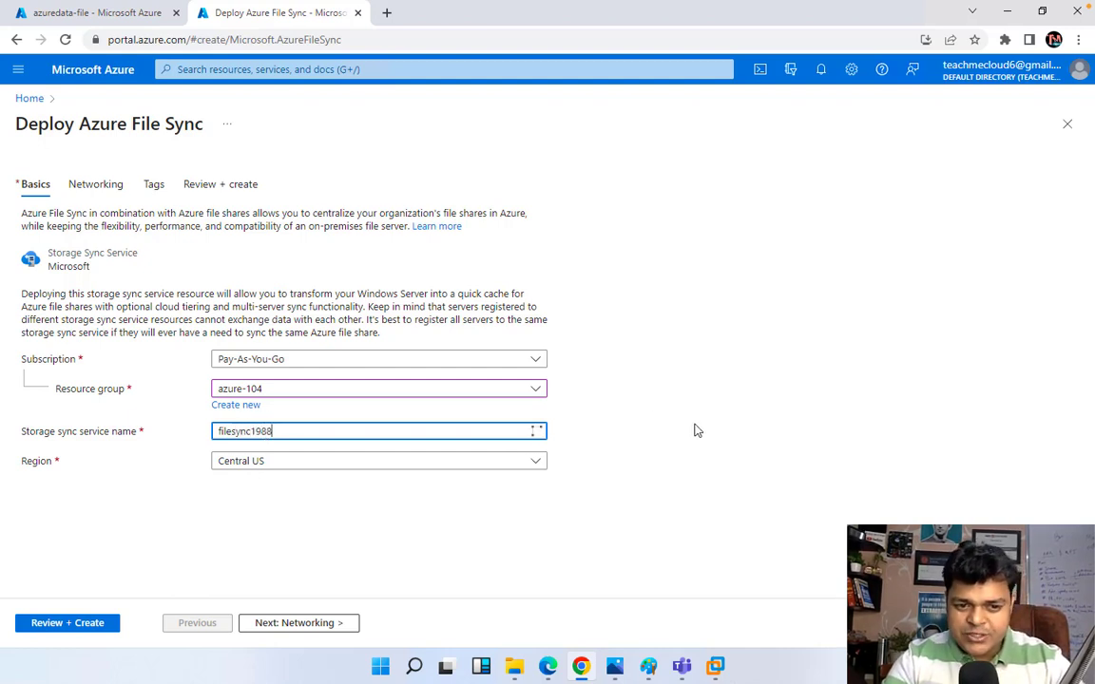
click(285, 623)
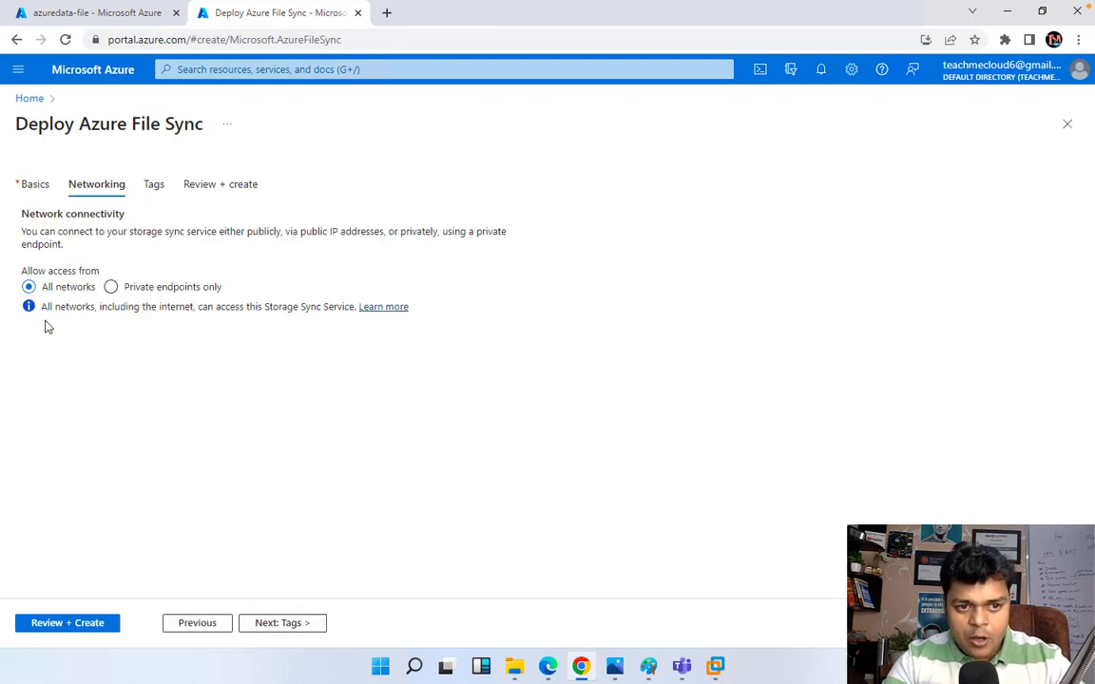
click(94, 624)
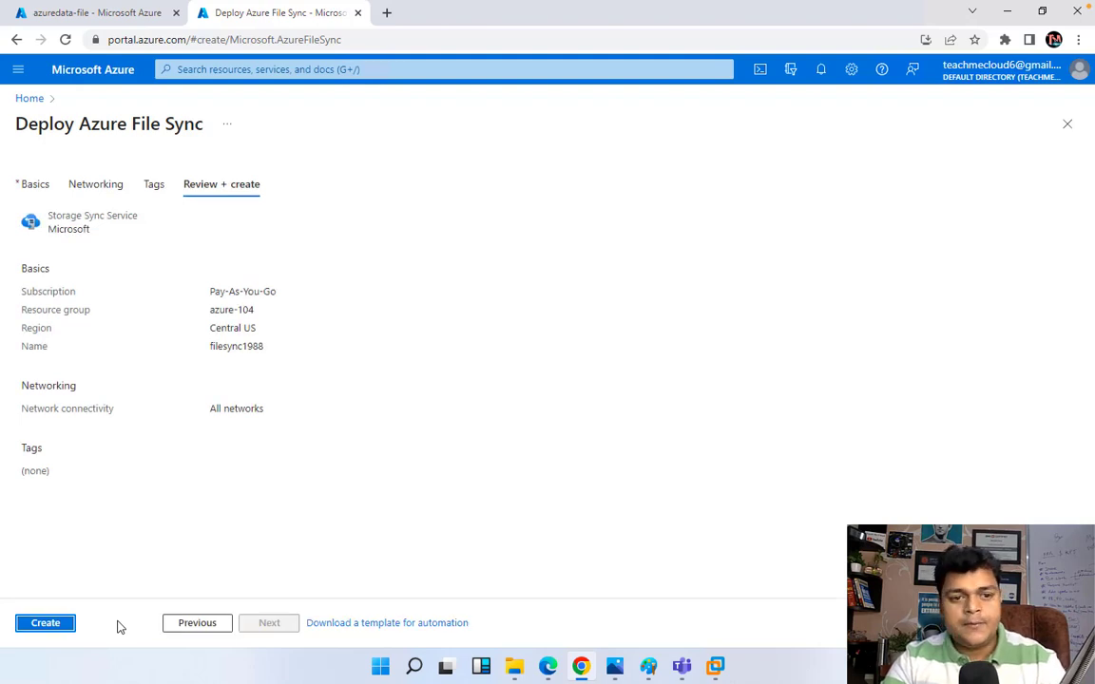
Step: Deploy the filesync1988 storage sync service and switch to the DC-2 virtual machine's browser
click(39, 629)
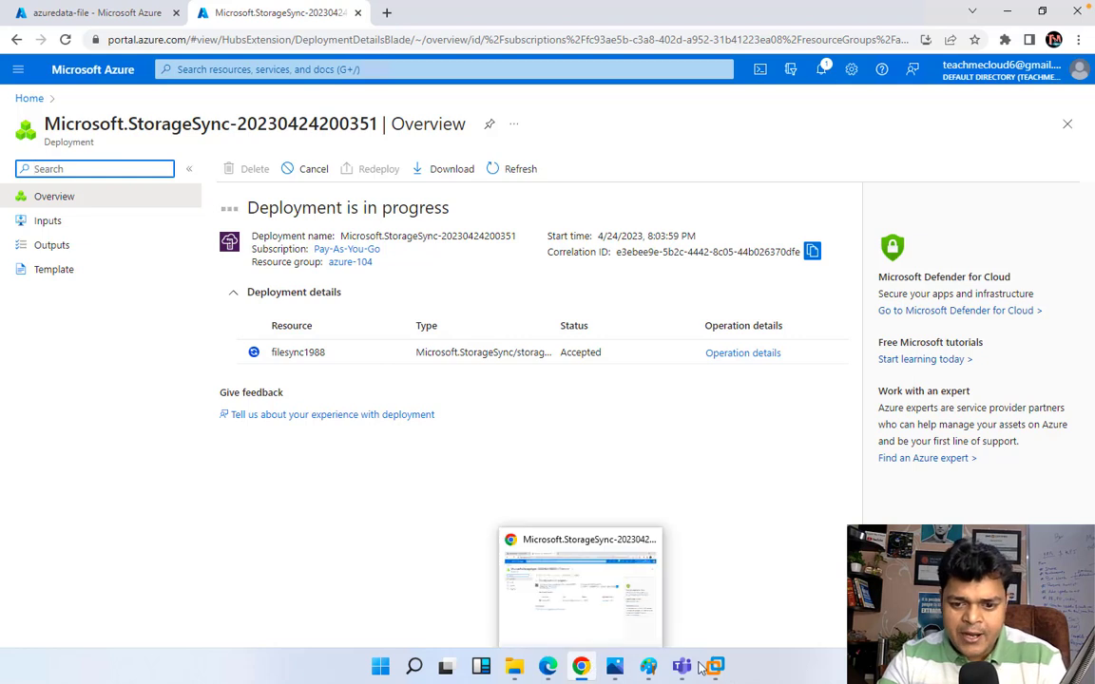
mouse_move(714, 666)
click(788, 559)
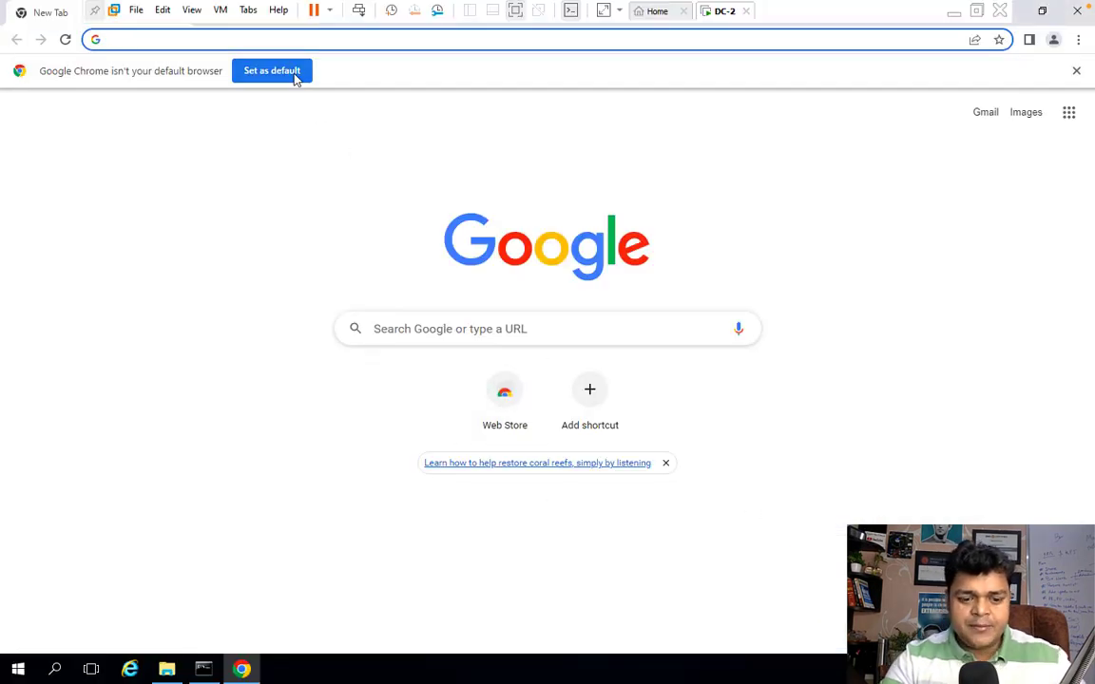
Step: Search for 'download azure file sync agent' and open the Microsoft download page
text(download)
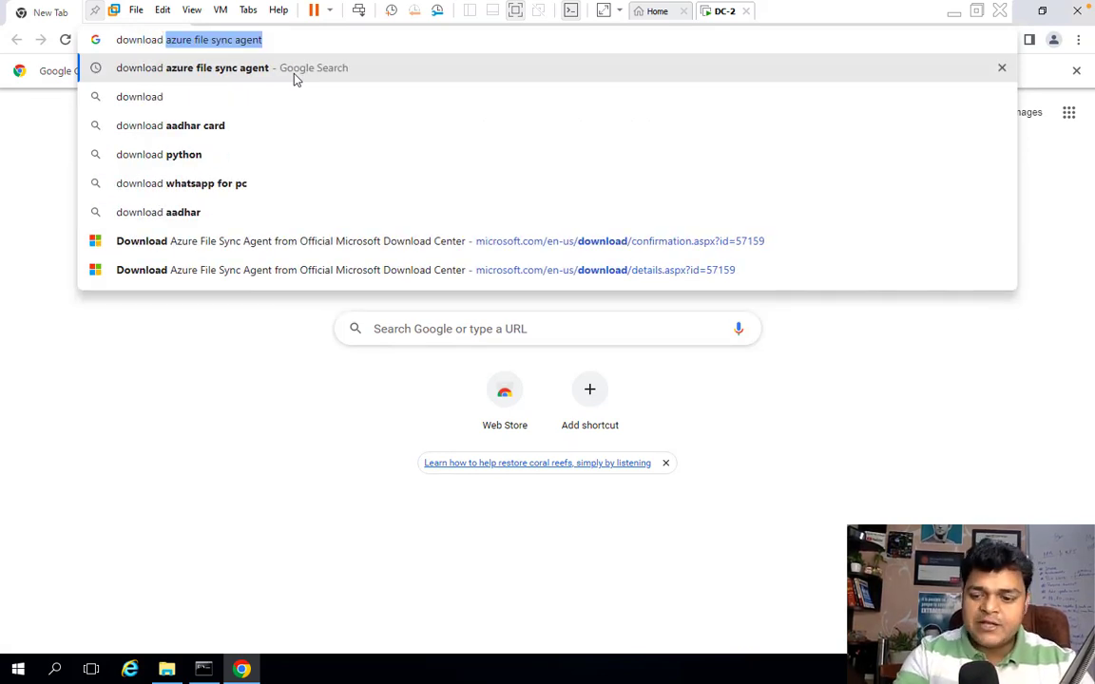
click(294, 76)
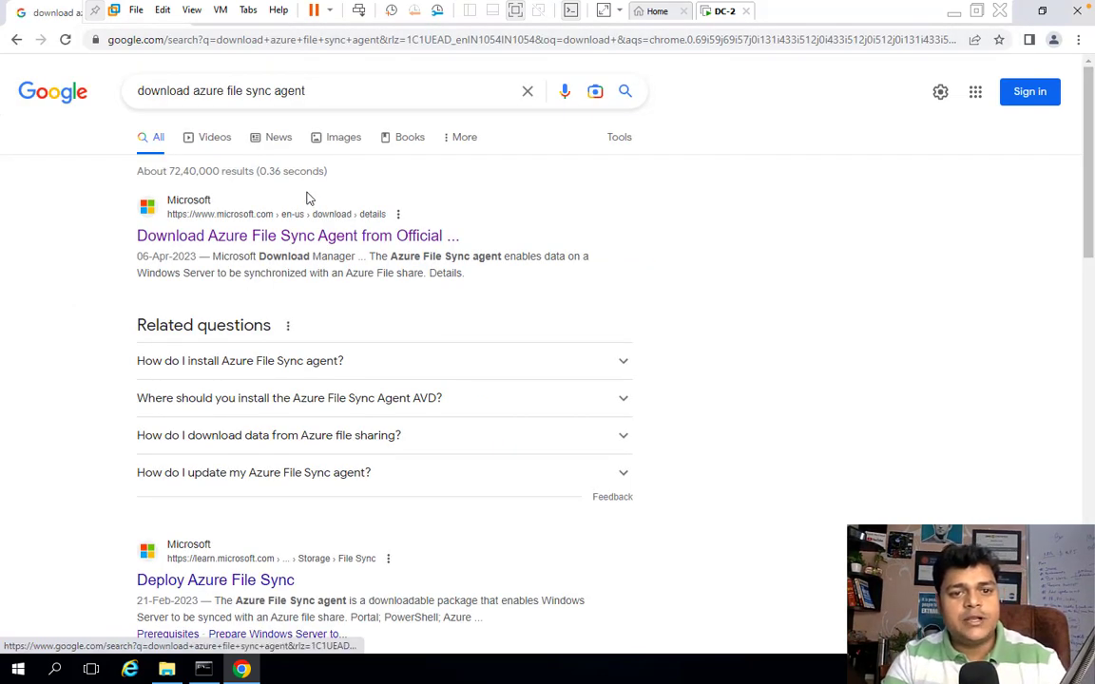
click(316, 238)
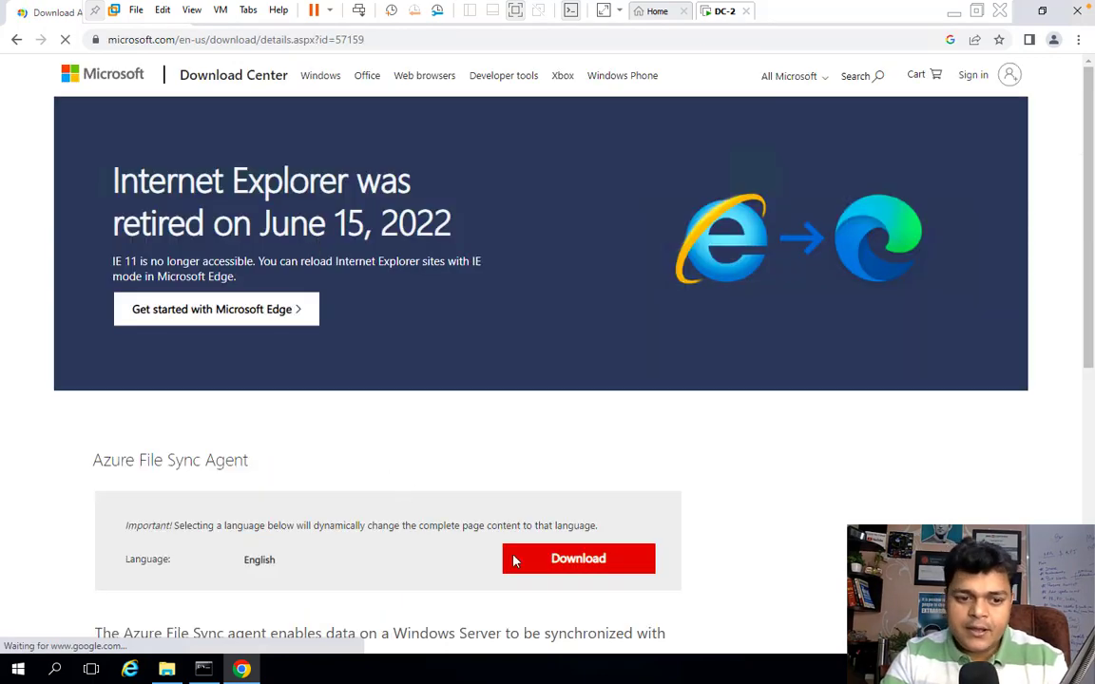
Step: Download StorageSyncAgent_WS2016.msi and show the downloaded installer in its folder
click(558, 560)
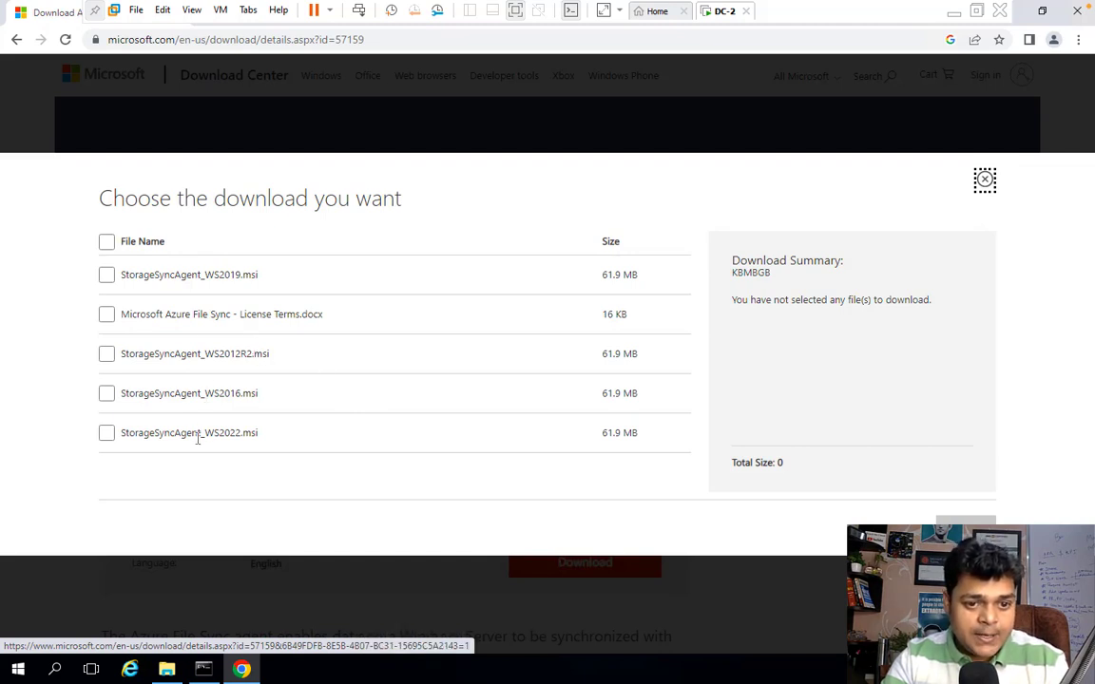
click(108, 396)
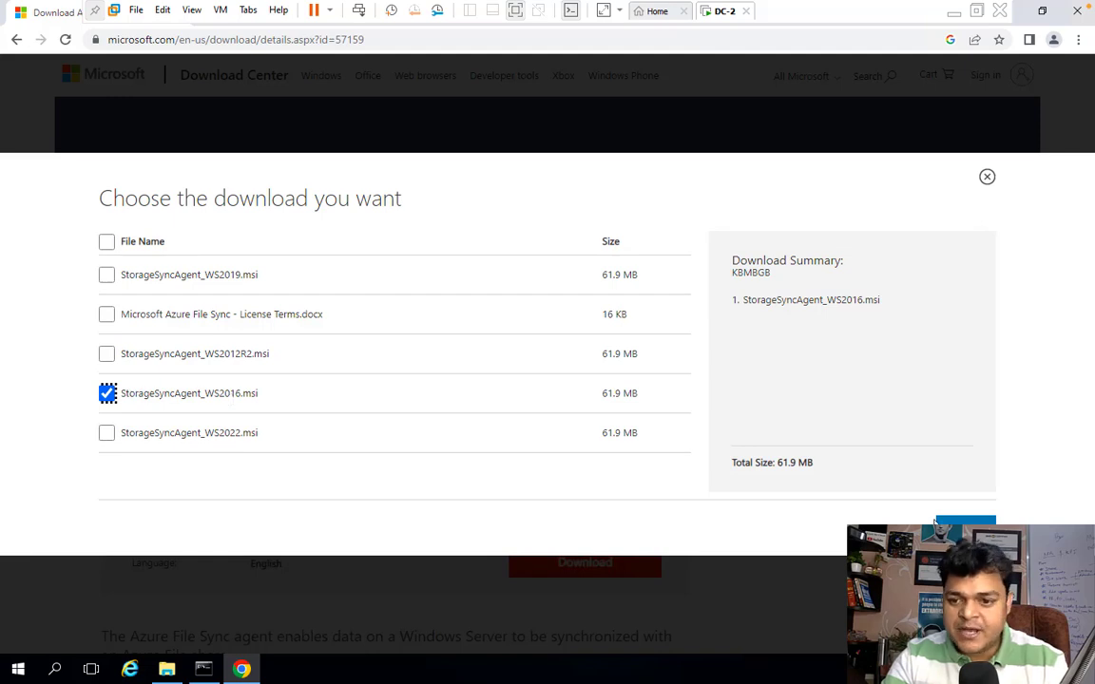
click(962, 532)
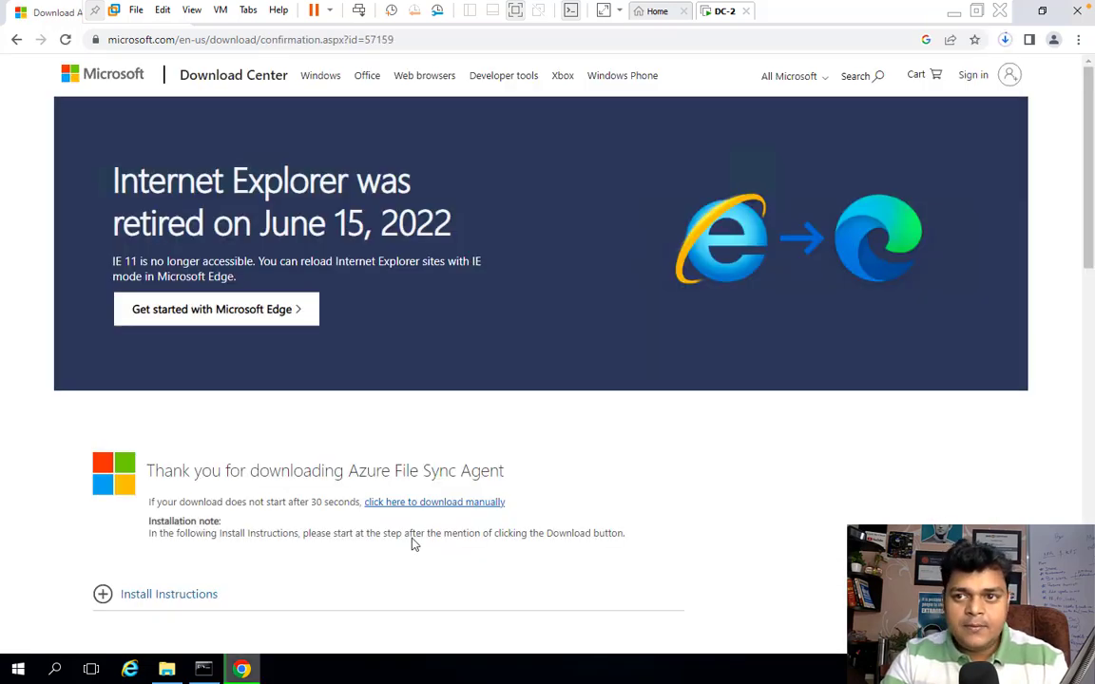
click(1006, 40)
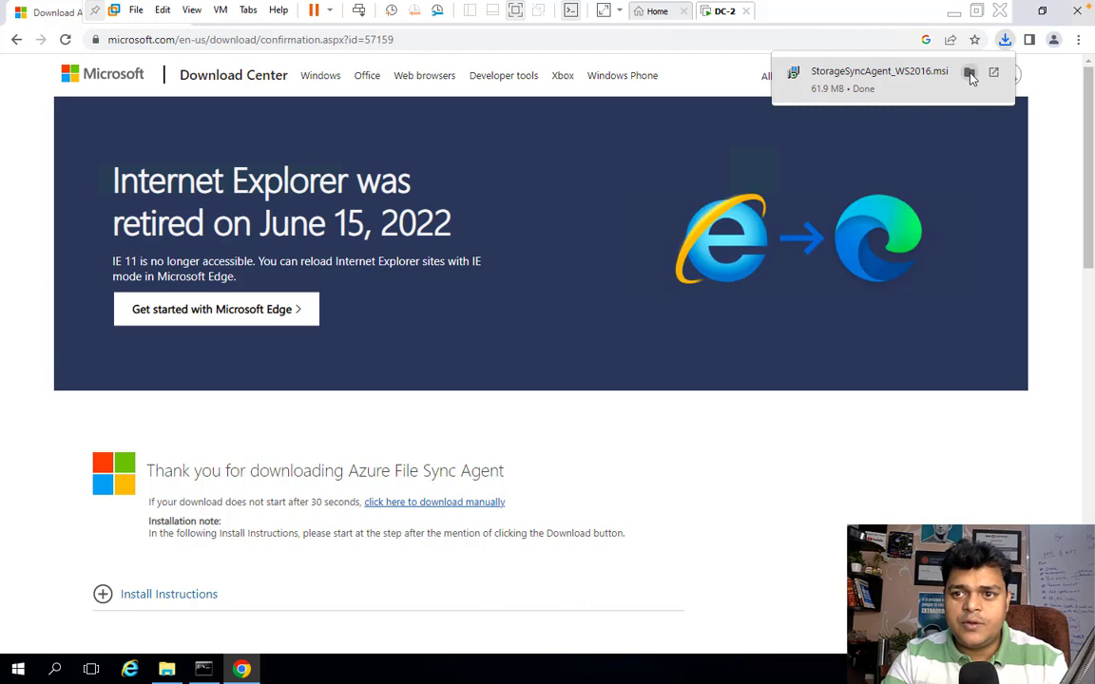
click(968, 73)
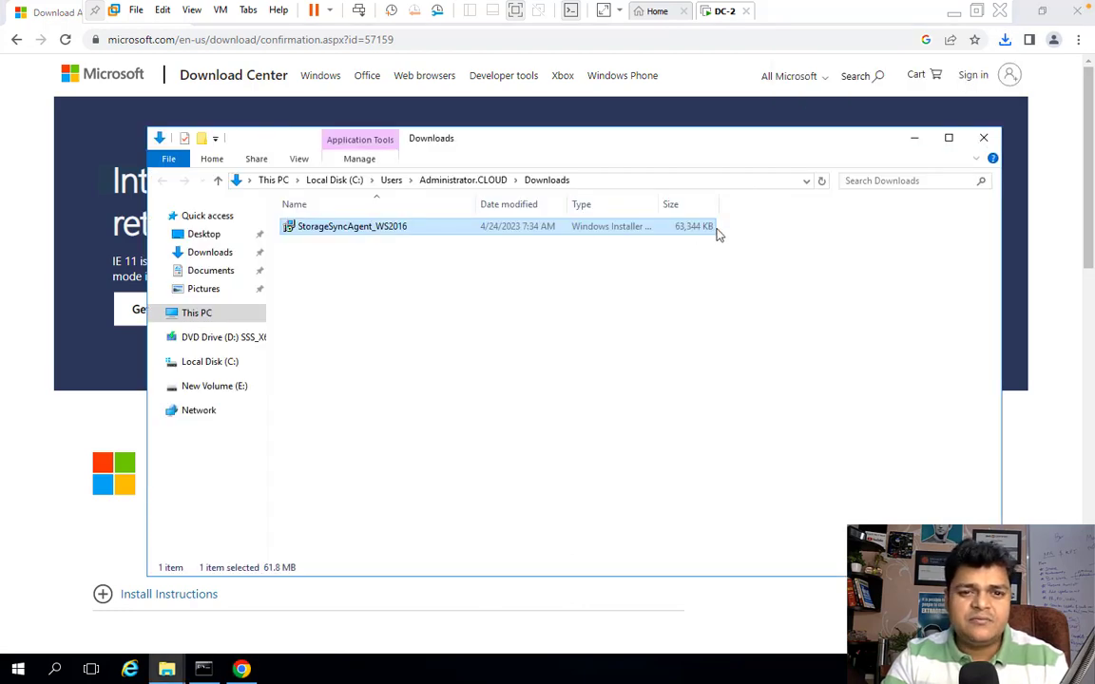
Step: Close Chrome and the New Volume (E:) window on DC-2
click(1078, 19)
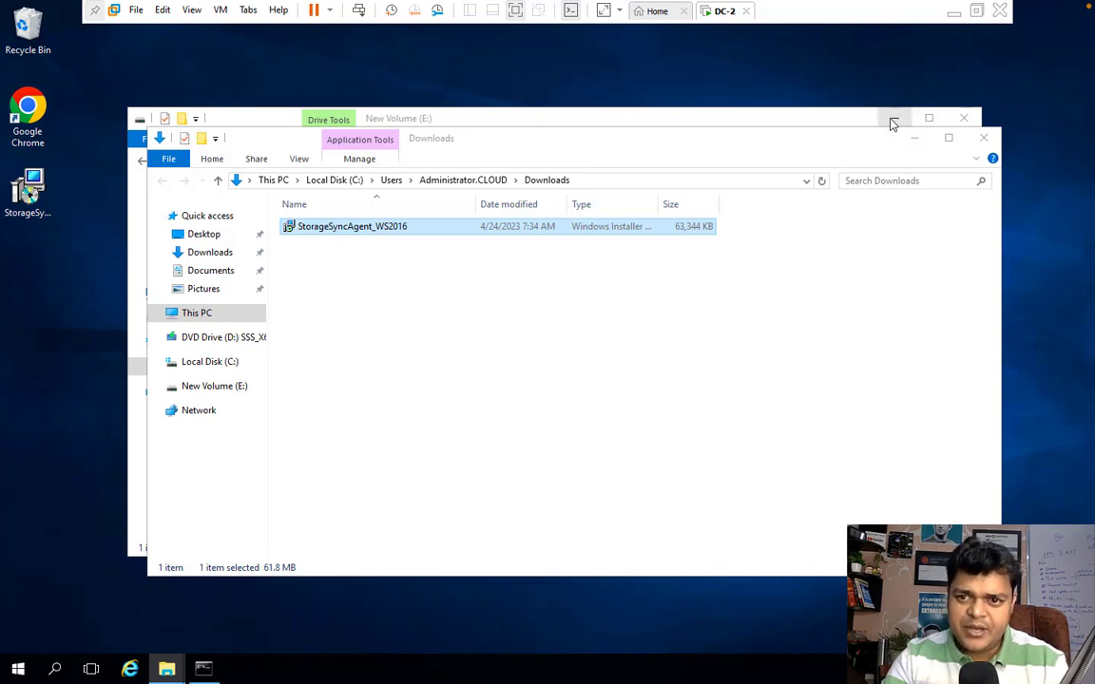
click(964, 118)
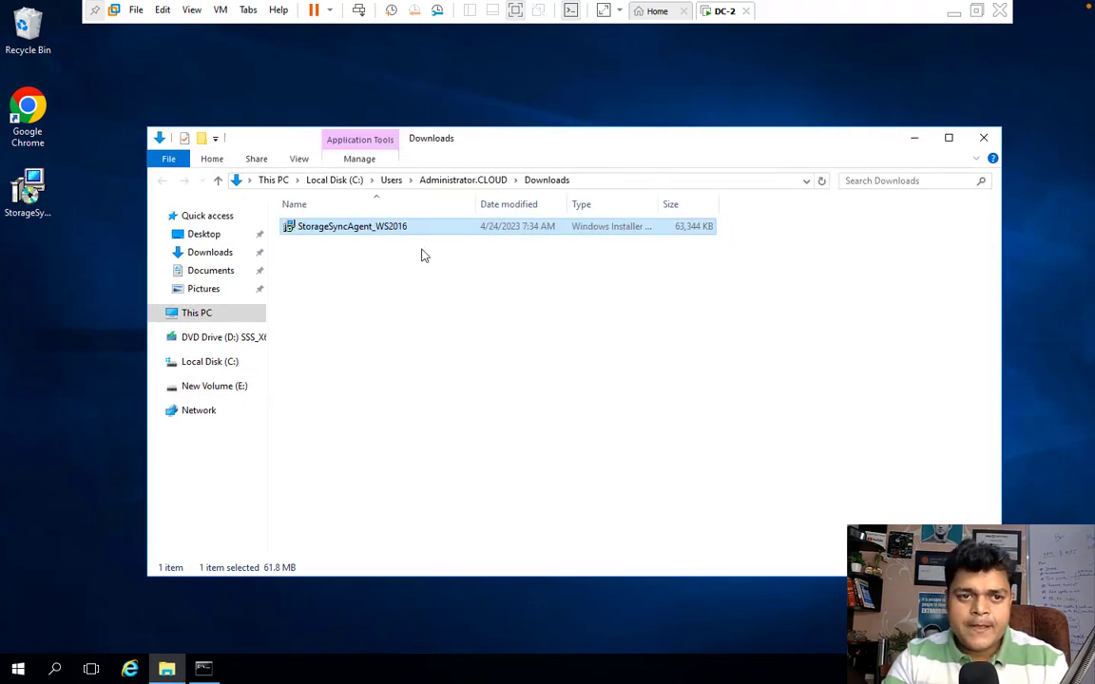
key(ctrl+Left)
key(ctrl+Right)
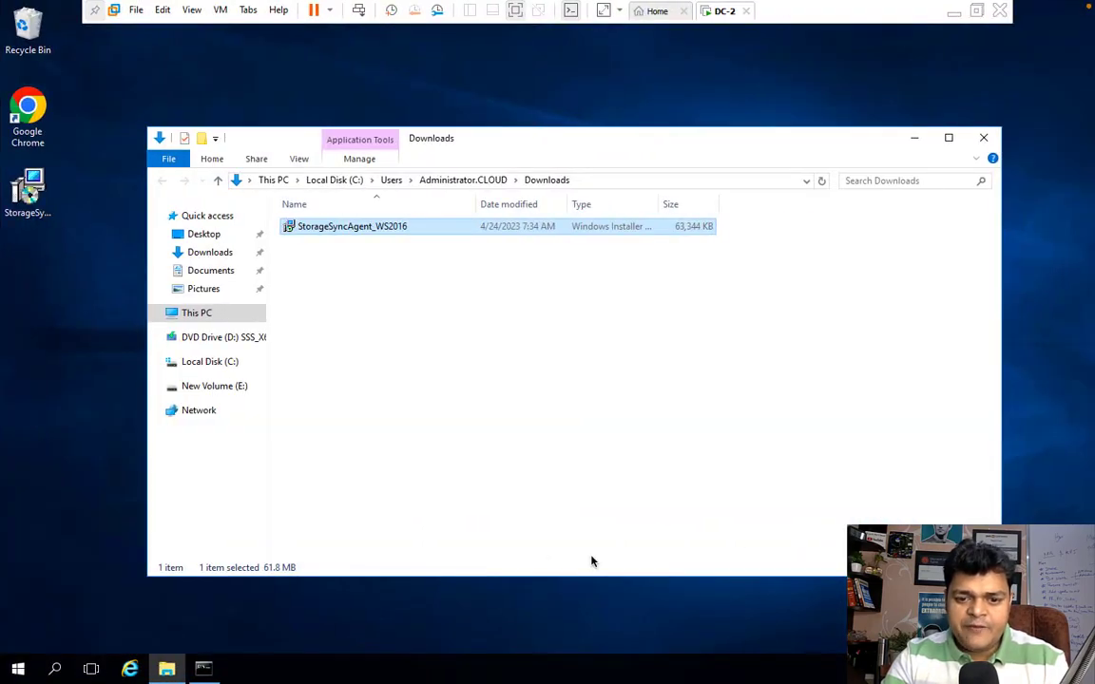
Step: Minimize the DC-2 VM and open the deployed filesync1988 Storage Sync Service
key(ctrl+Right)
key(ctrl+Left)
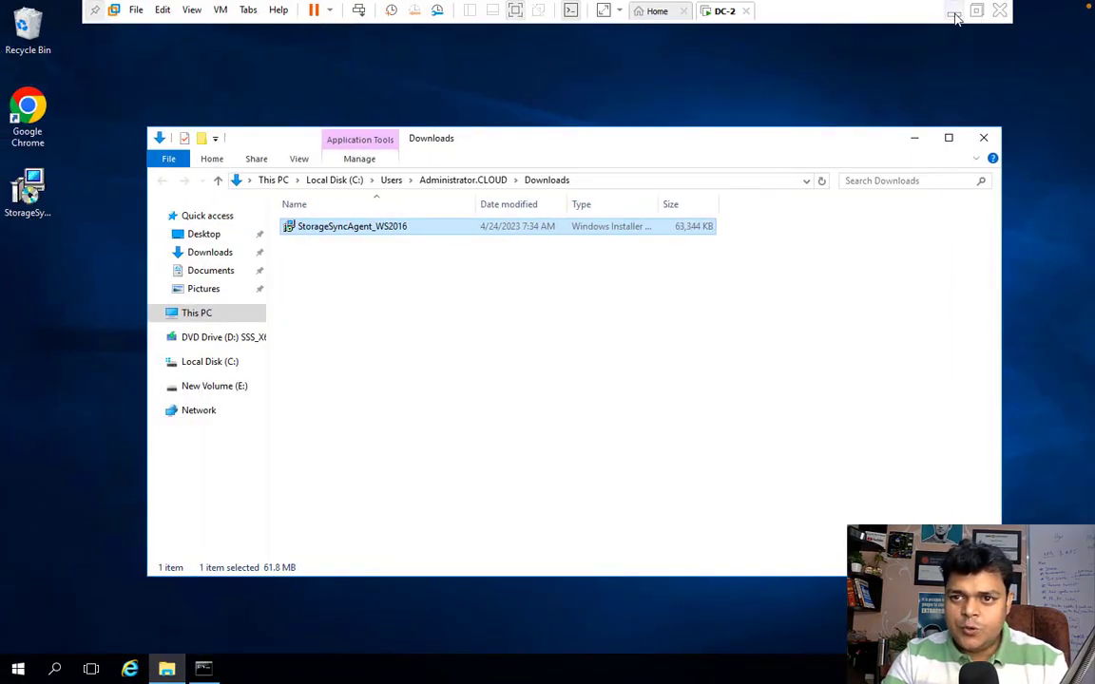
click(954, 15)
click(325, 351)
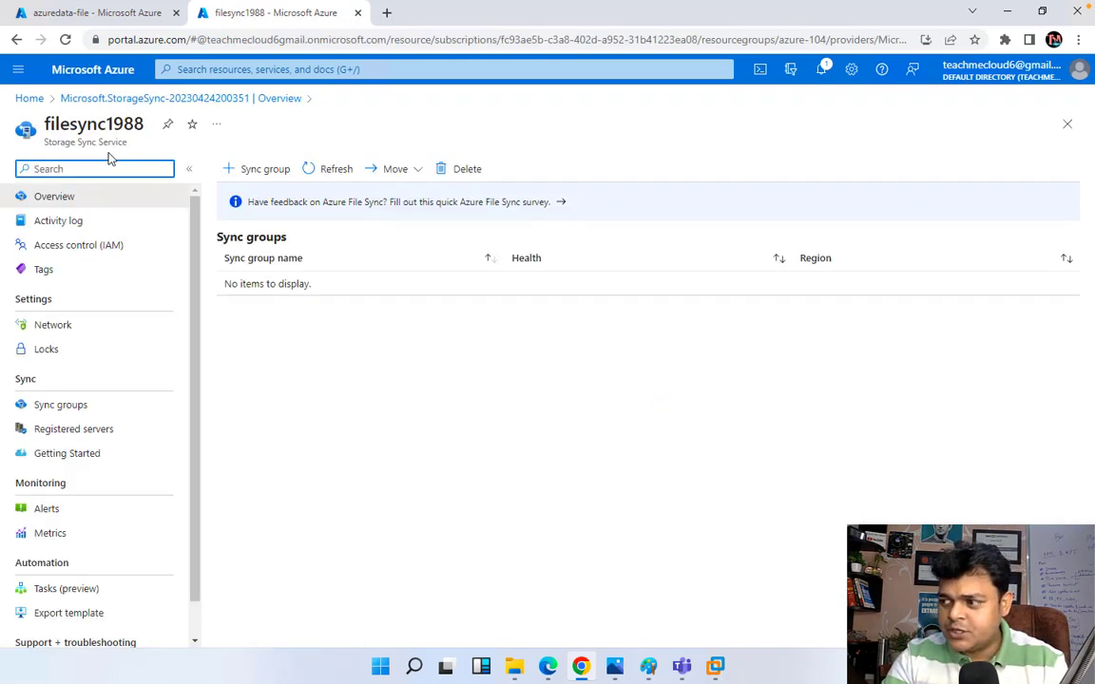
Step: Add sync group class-grp to filesync1988 using storage1966training's azuredata-file share
click(61, 405)
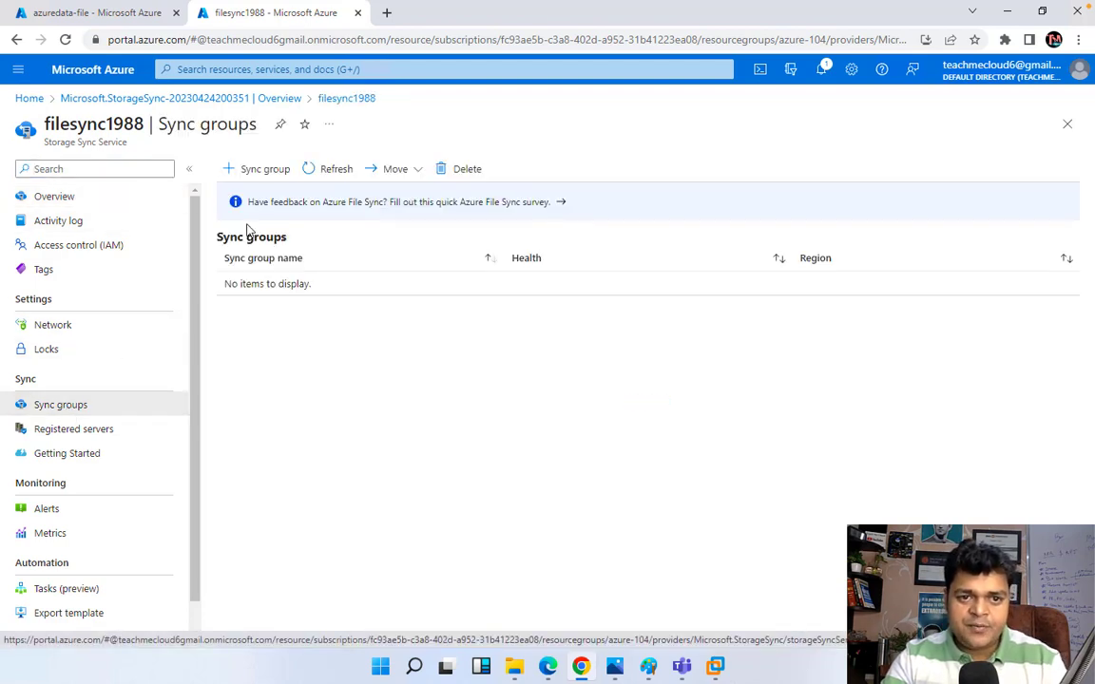
click(262, 170)
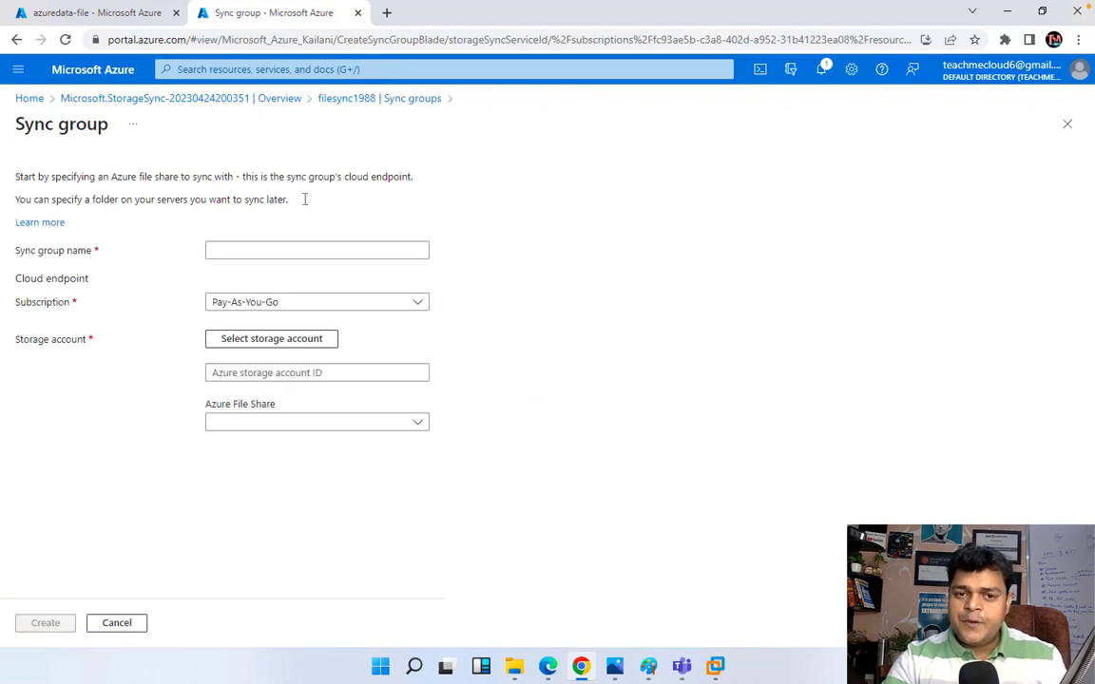
click(317, 248)
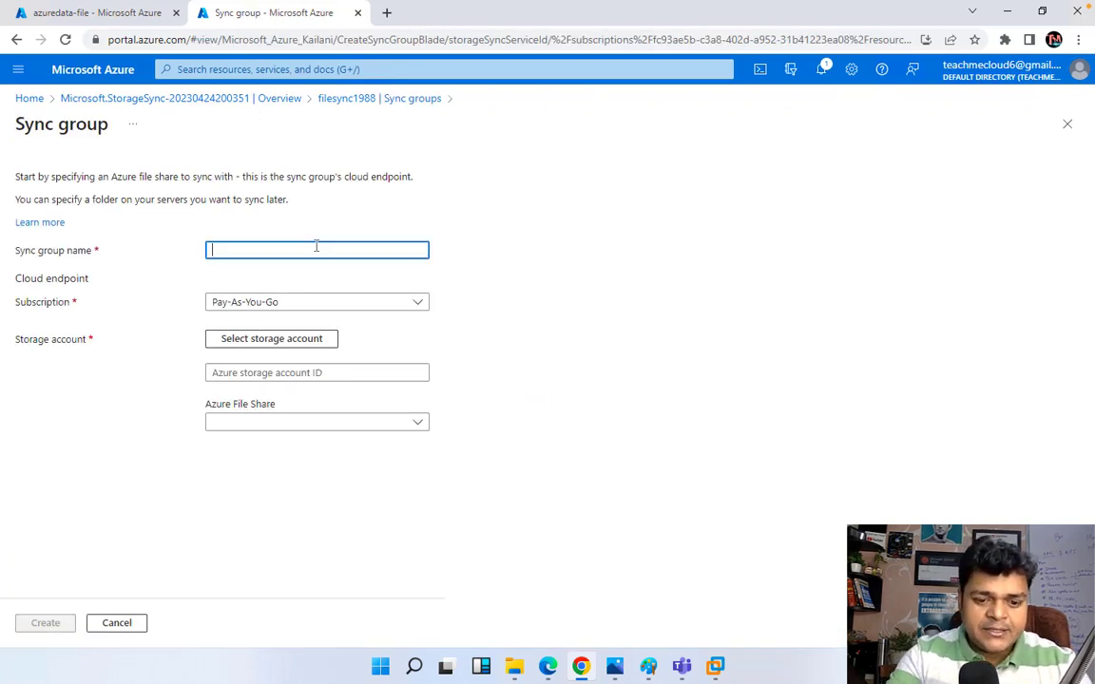
text(class-grp)
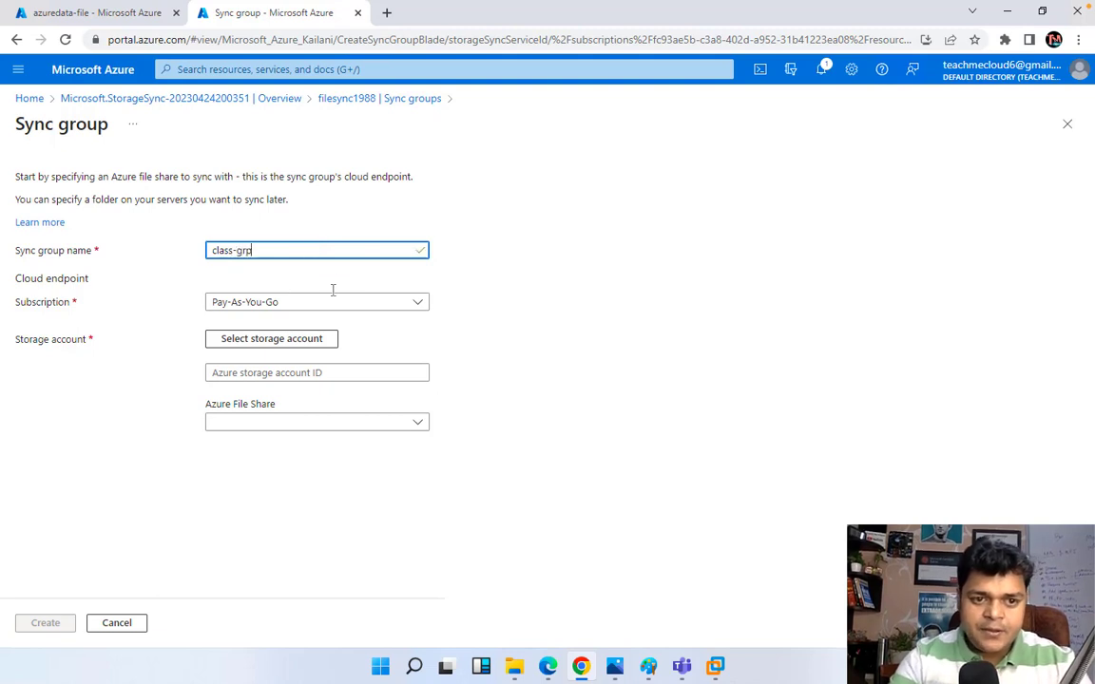
click(283, 342)
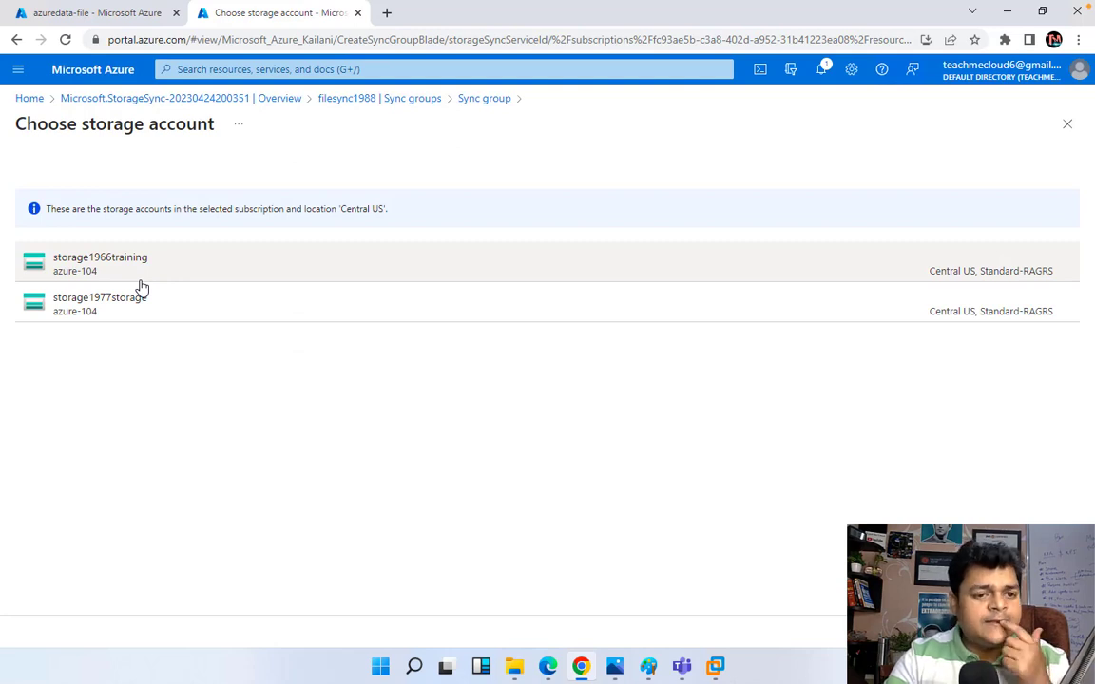
click(89, 270)
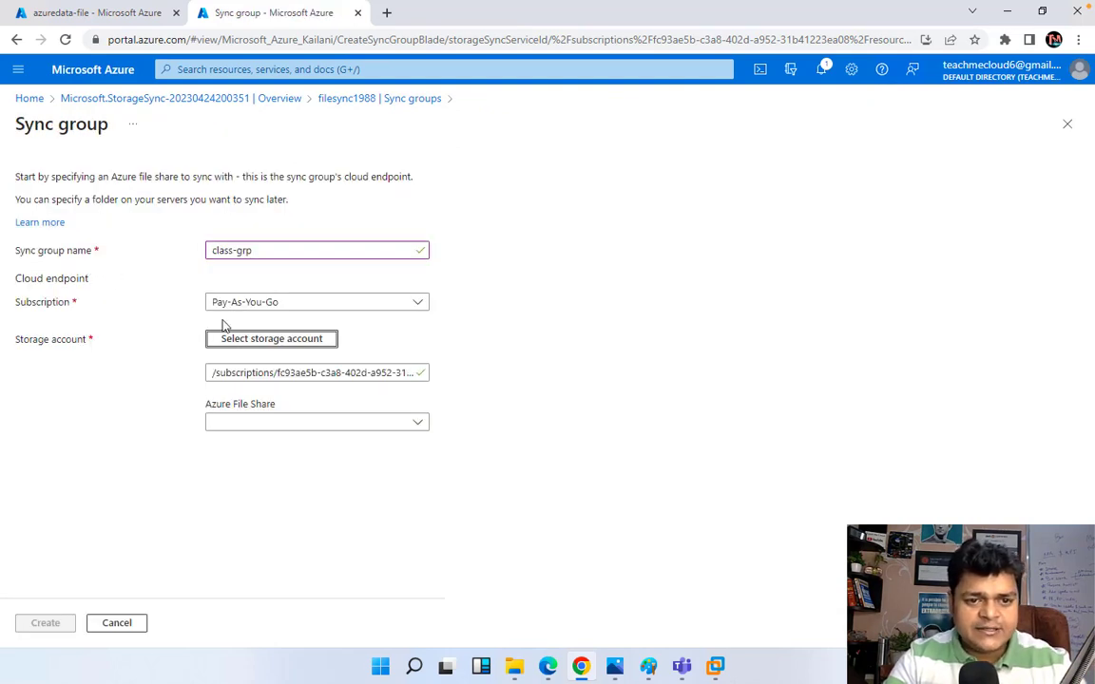
click(294, 422)
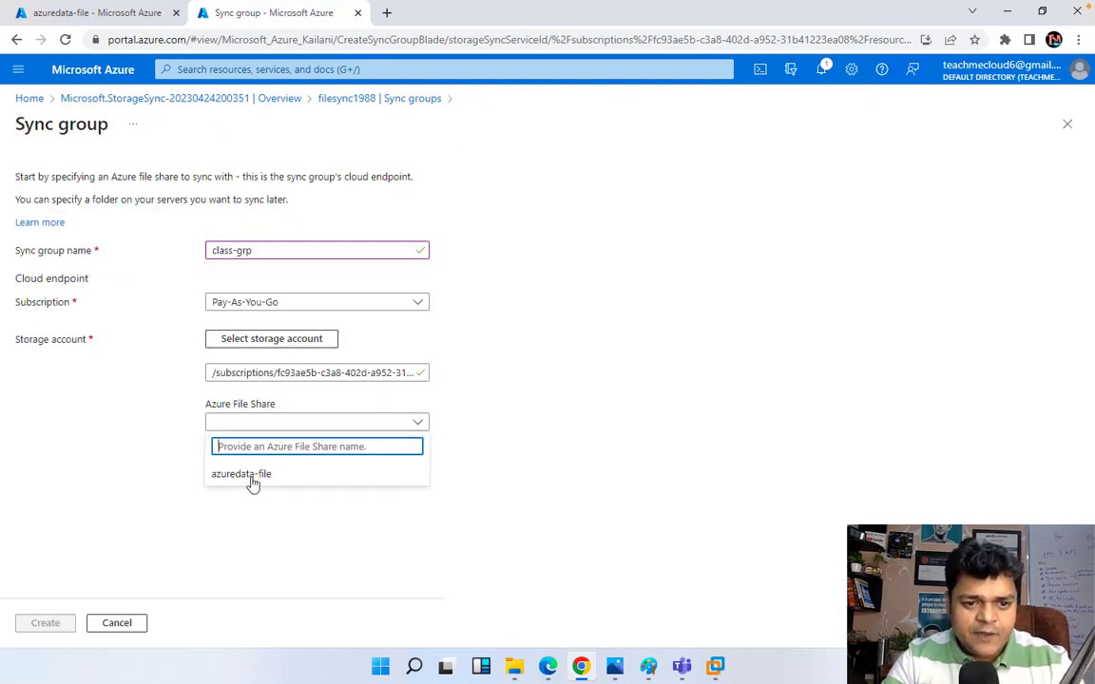
click(241, 475)
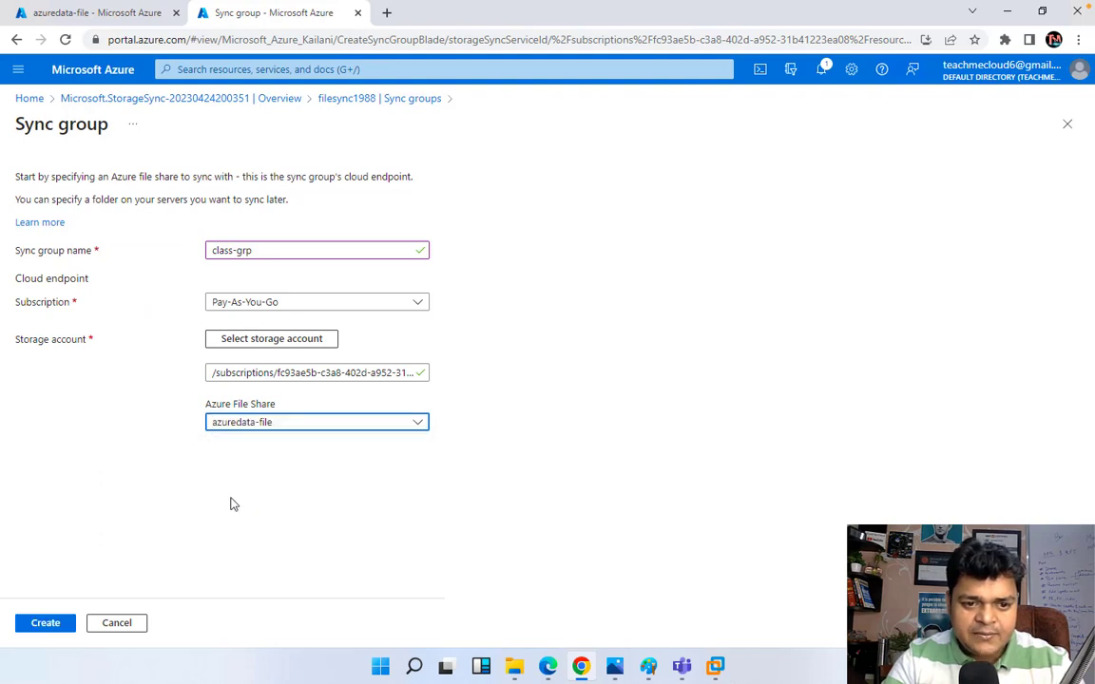
click(67, 622)
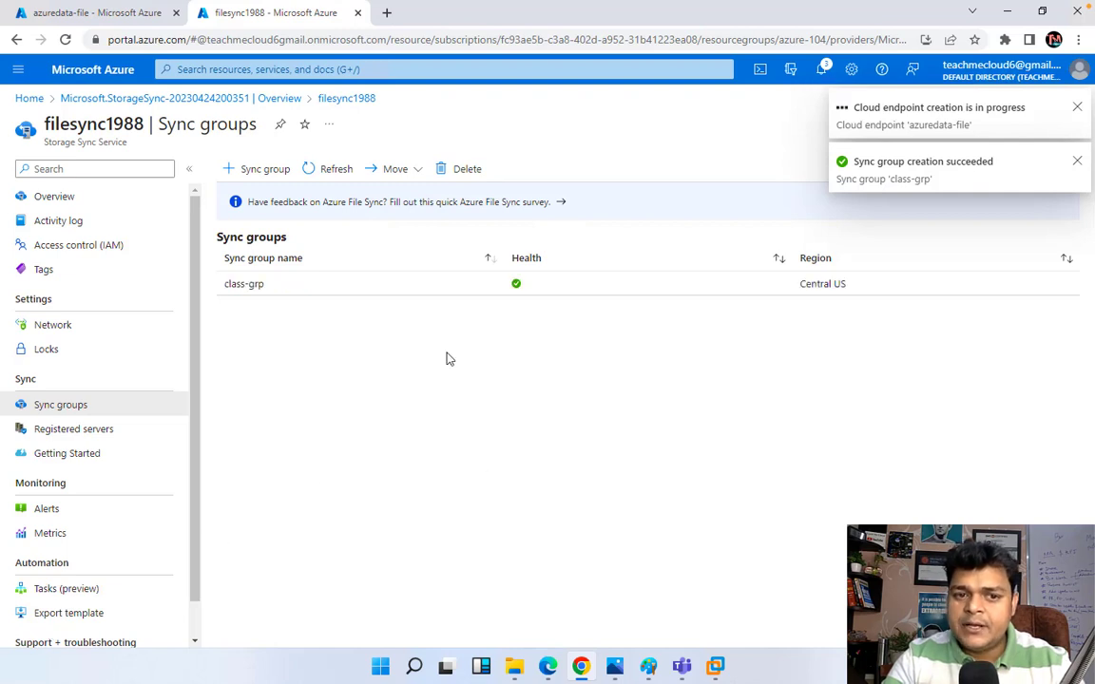
Step: Open class-grp, wait for the azuredata-file cloud endpoint to provision, and start adding a server endpoint
click(242, 285)
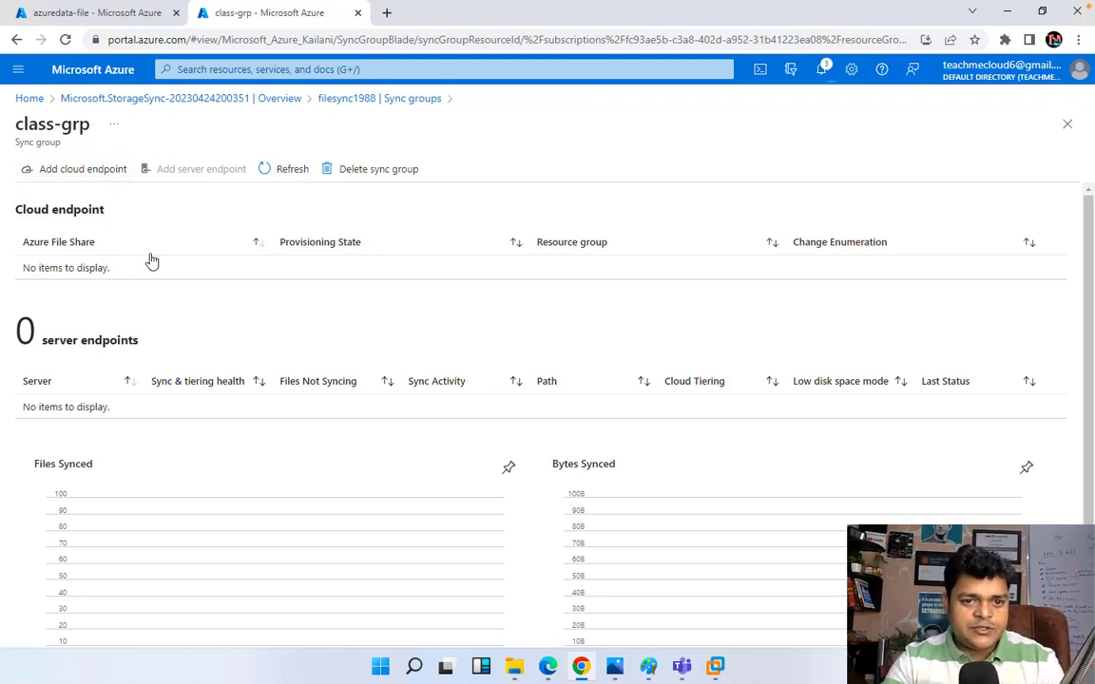
click(284, 171)
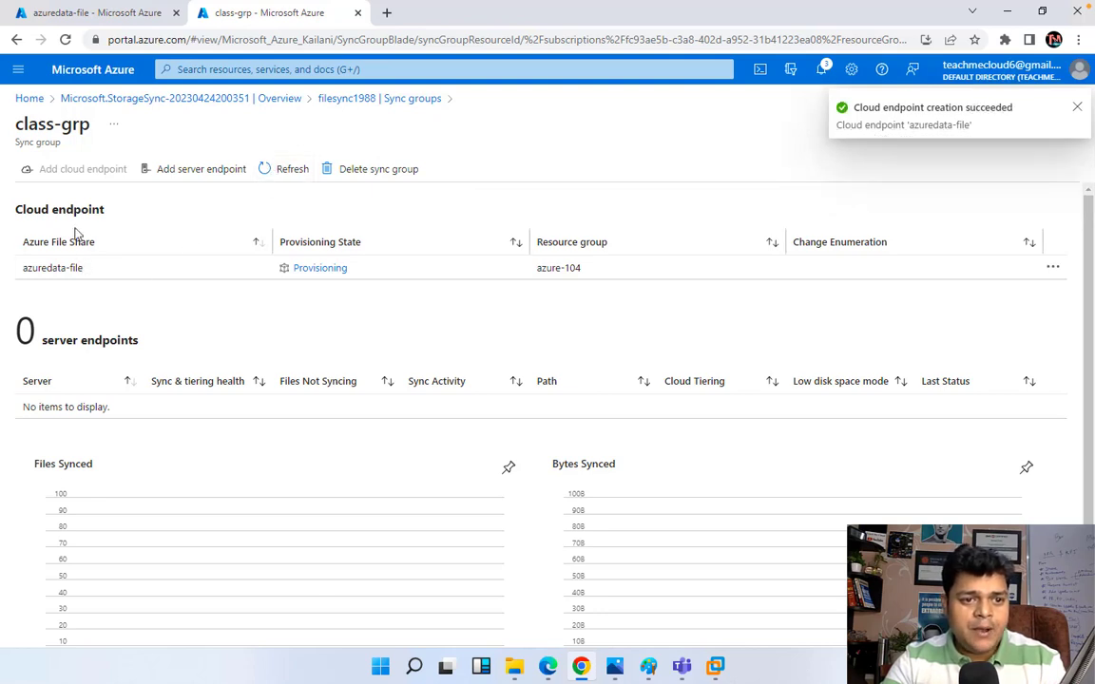
click(197, 175)
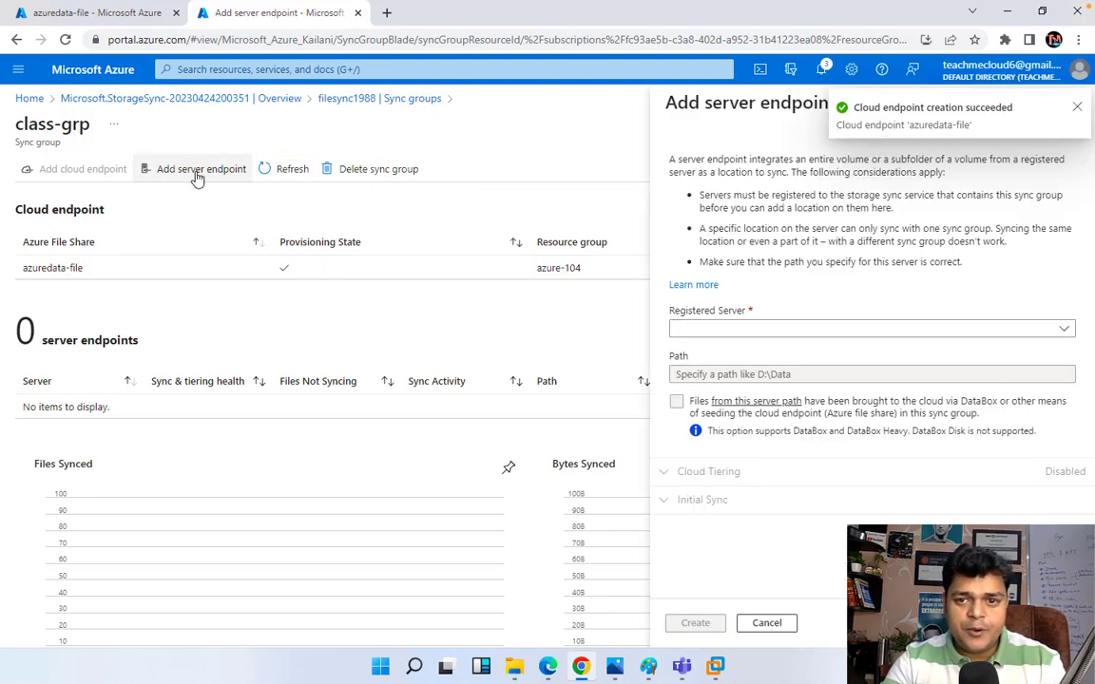
Step: Confirm filesync1988's Registered servers list is empty, then switch to DC-2's Downloads folder
click(779, 330)
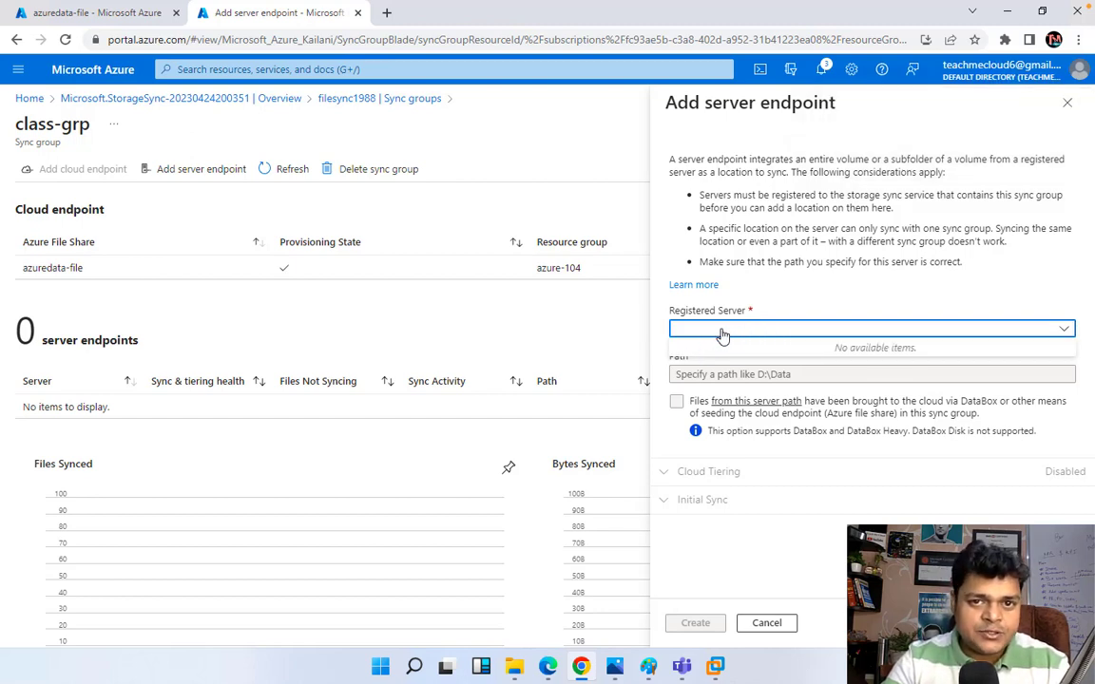
click(348, 100)
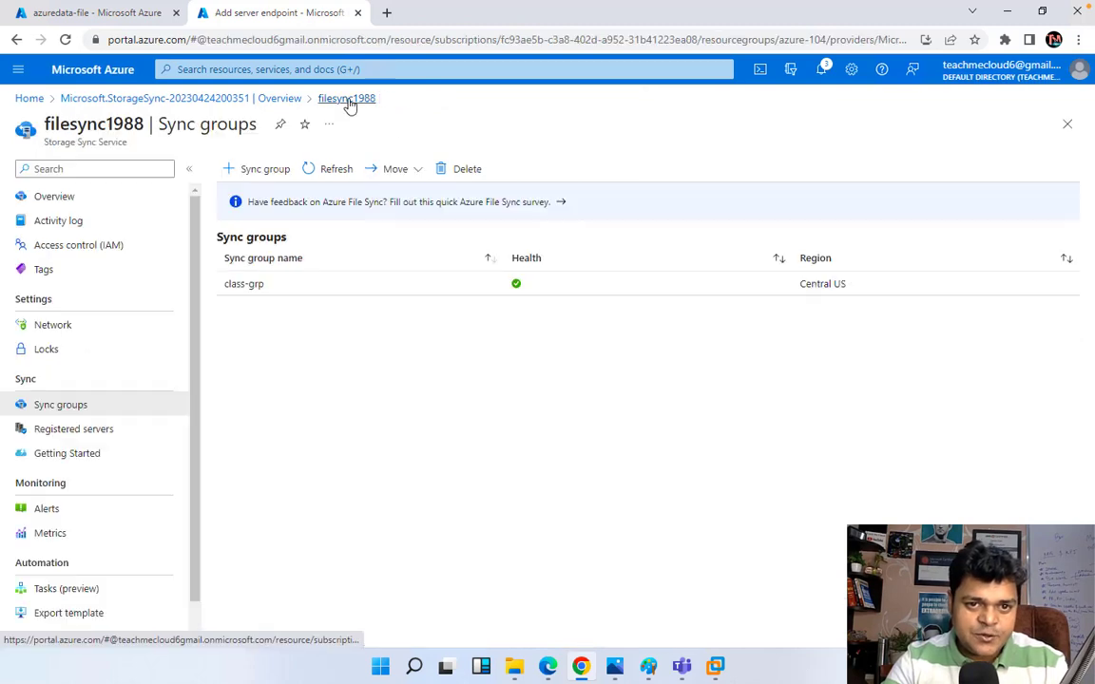
click(77, 435)
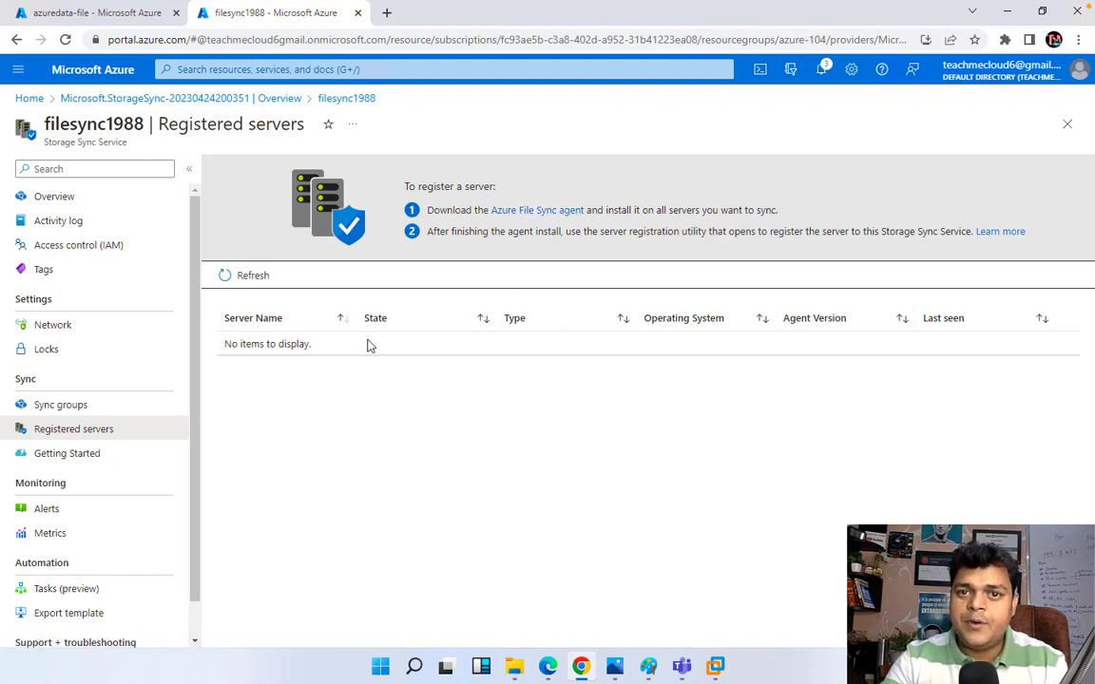
mouse_move(715, 669)
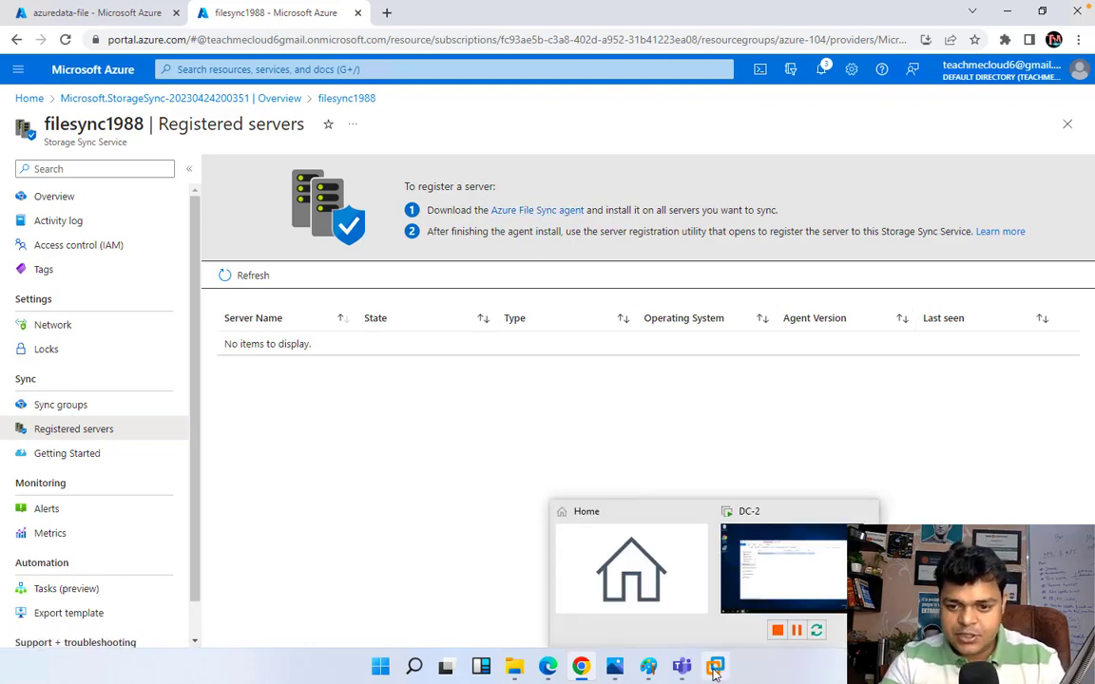
click(717, 522)
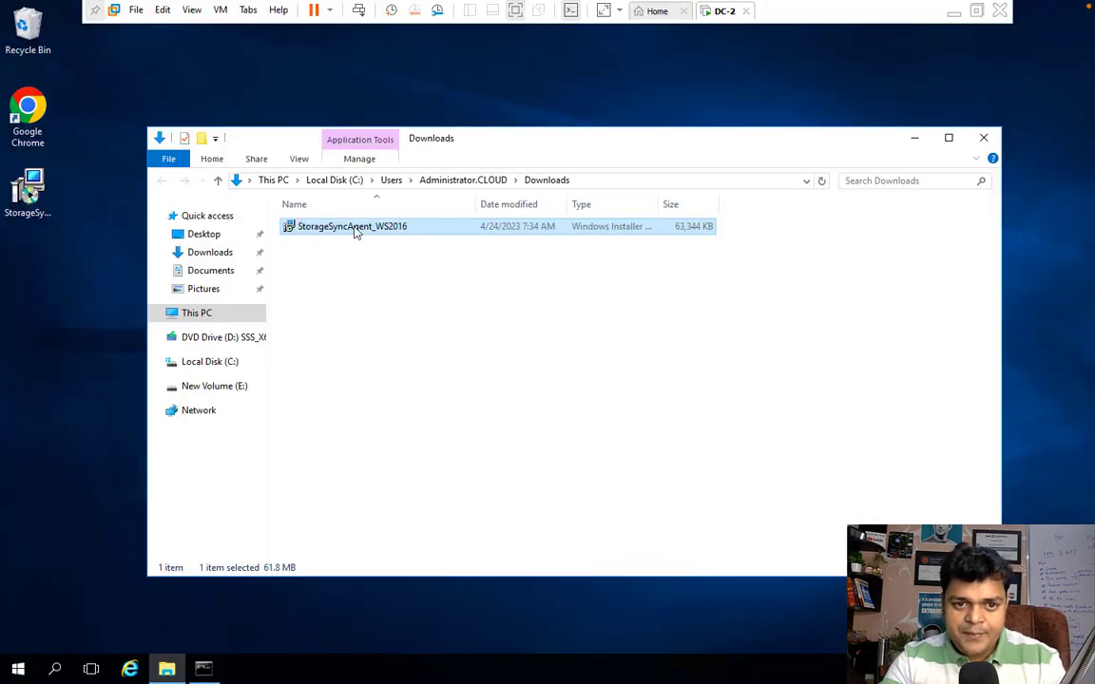
Step: Run StorageSyncAgent_WS2016 and choose Repair, accepting the reboot-required warning
double_click(356, 230)
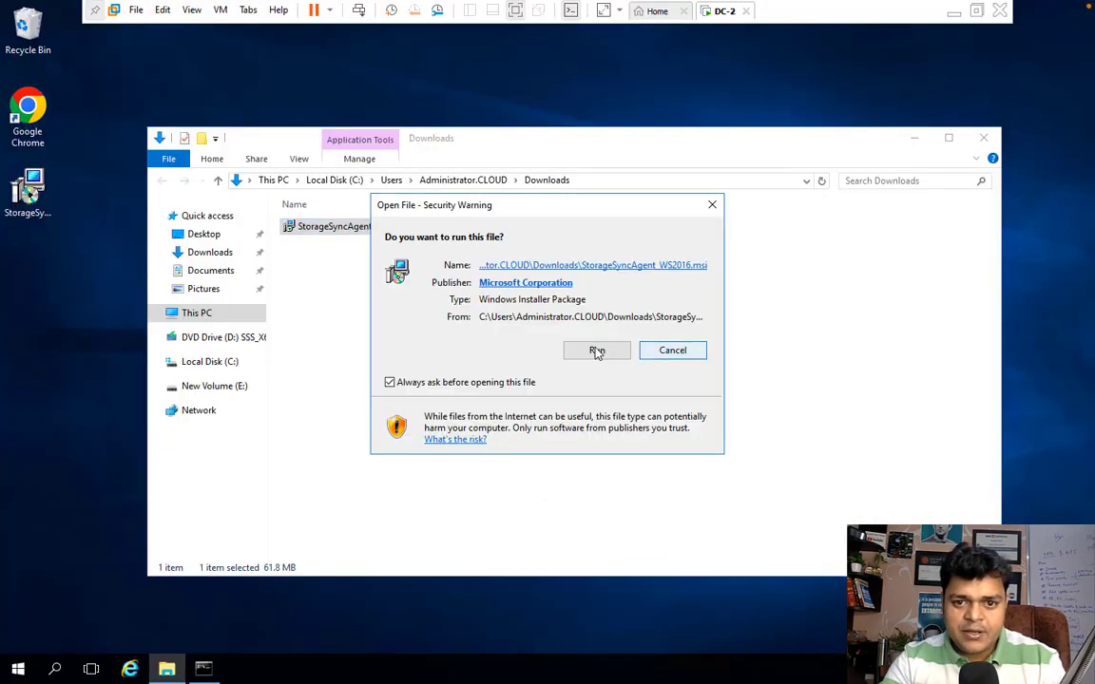
click(596, 350)
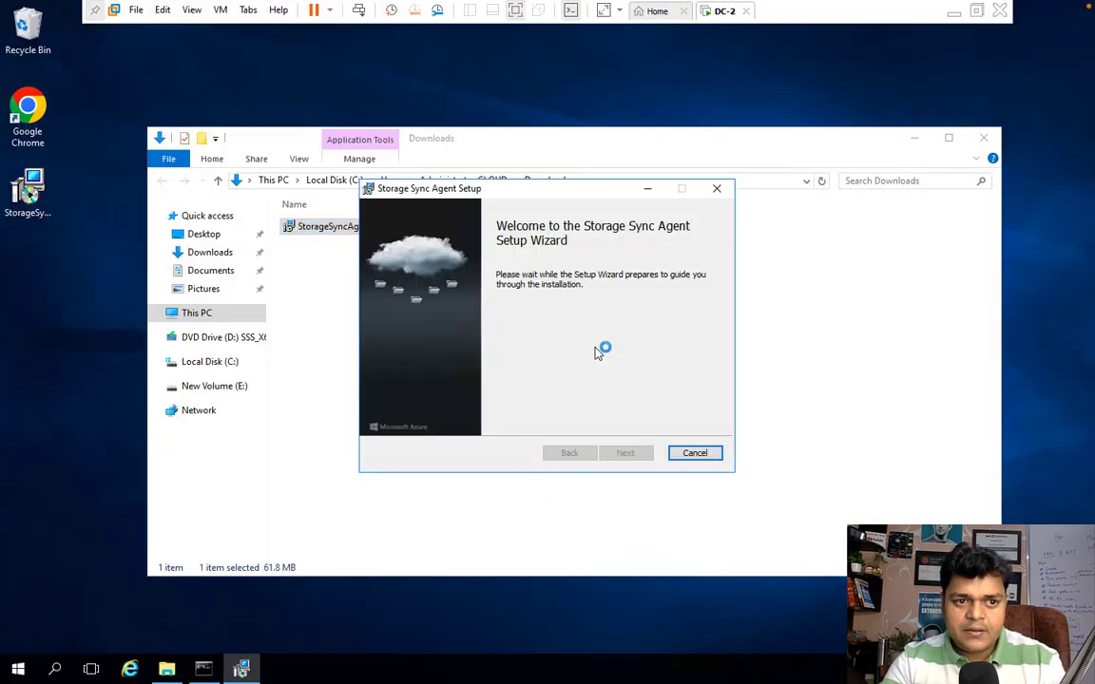
click(628, 454)
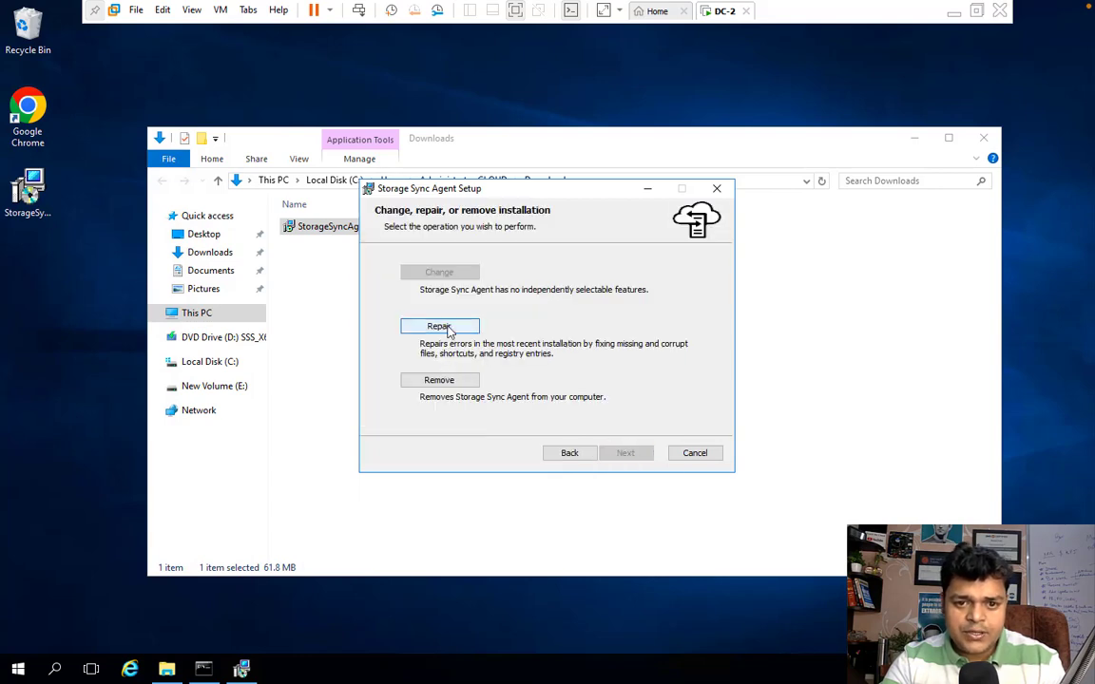
click(445, 328)
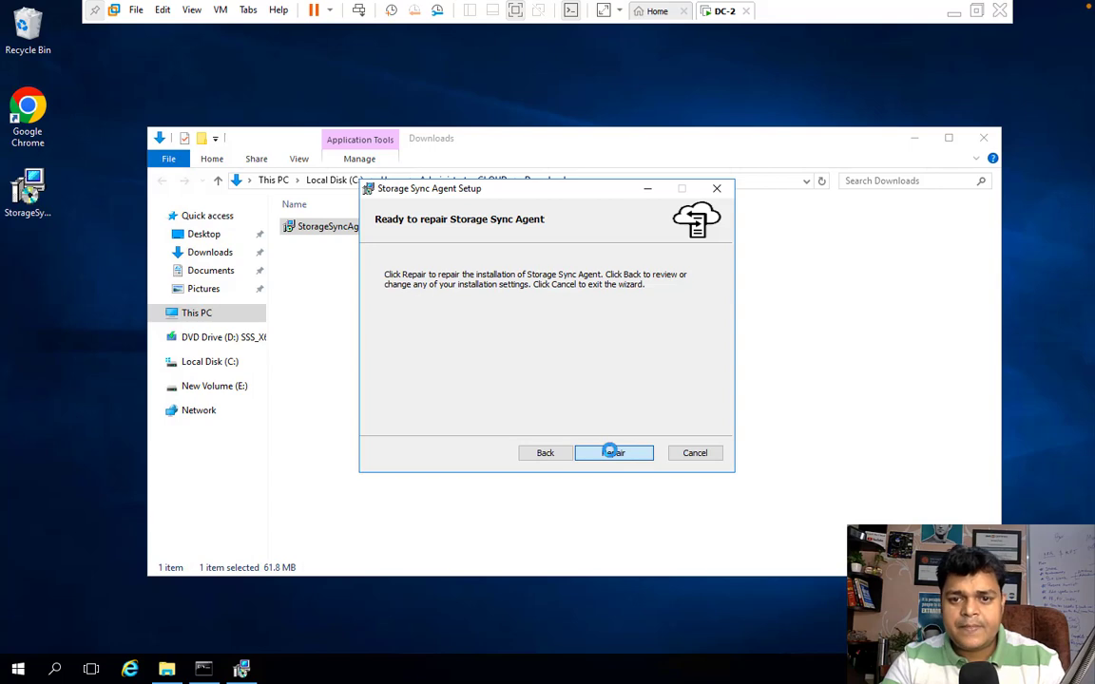
click(613, 453)
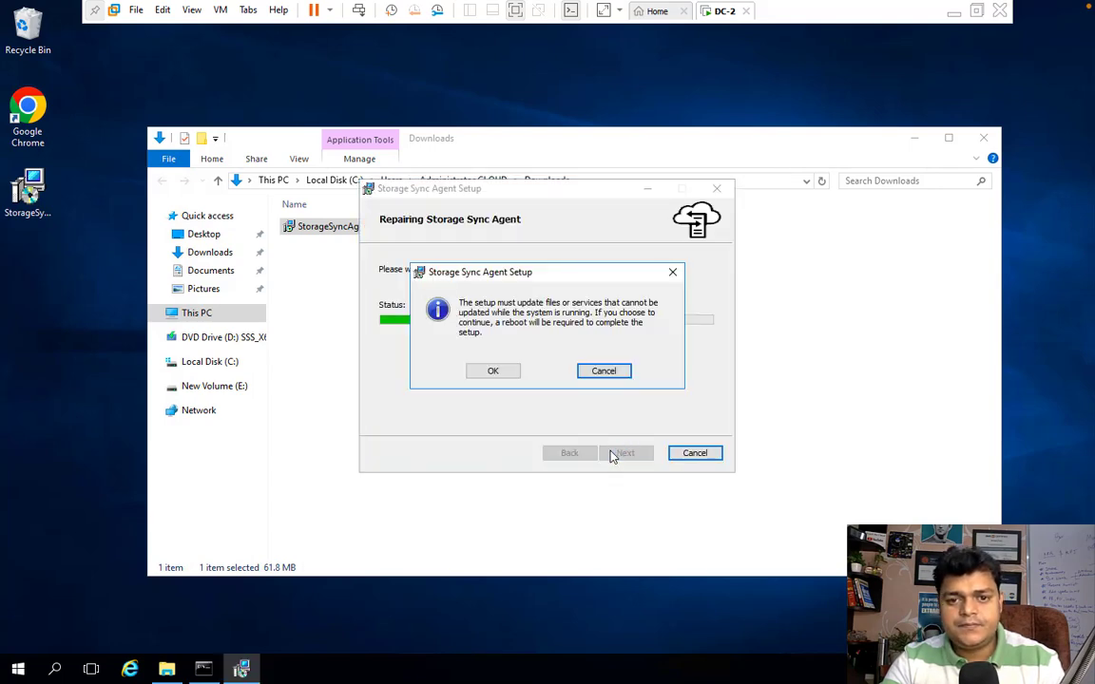
click(491, 372)
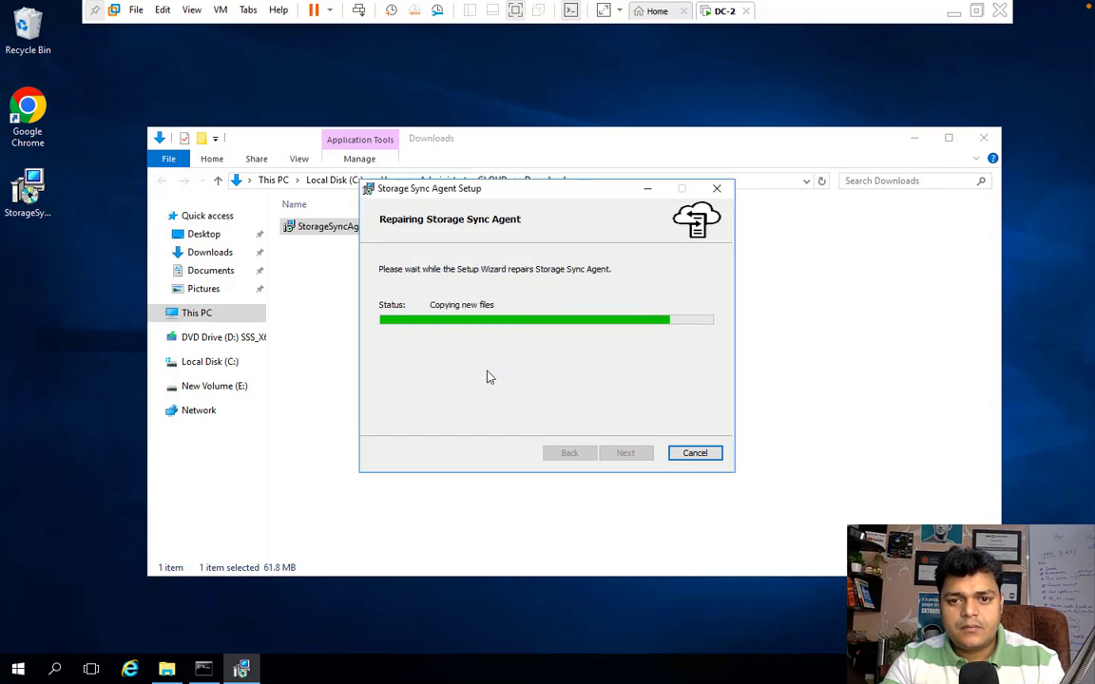
Step: Minimize the Downloads window and refresh the desktop while the agent repair finishes
click(915, 139)
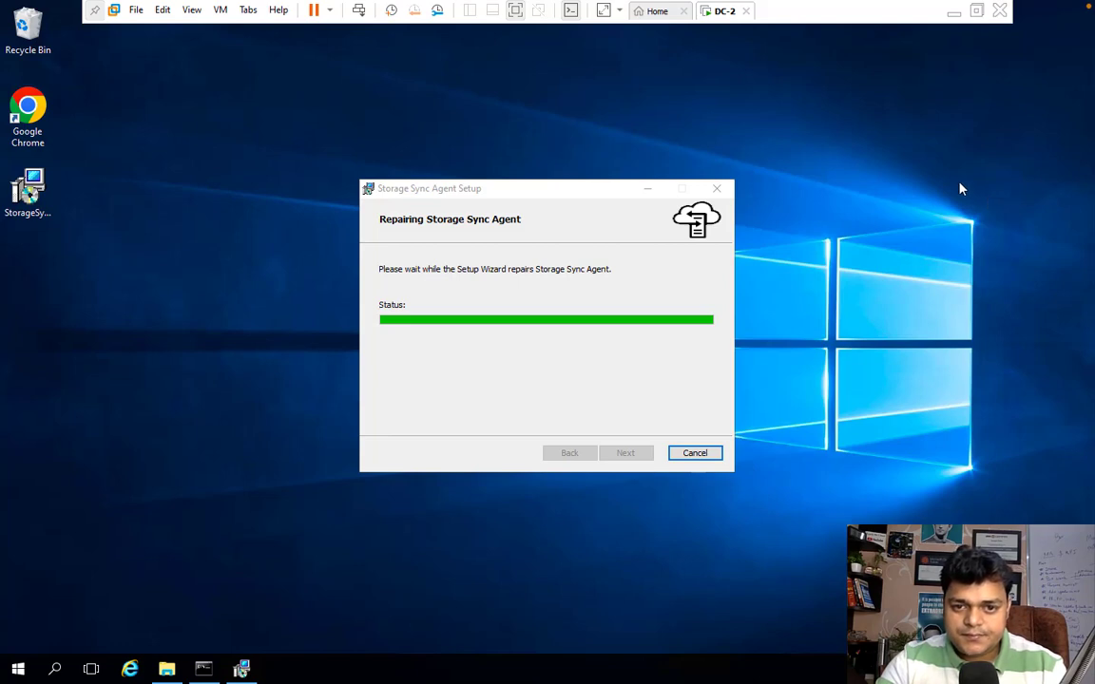
right_click(960, 188)
click(974, 226)
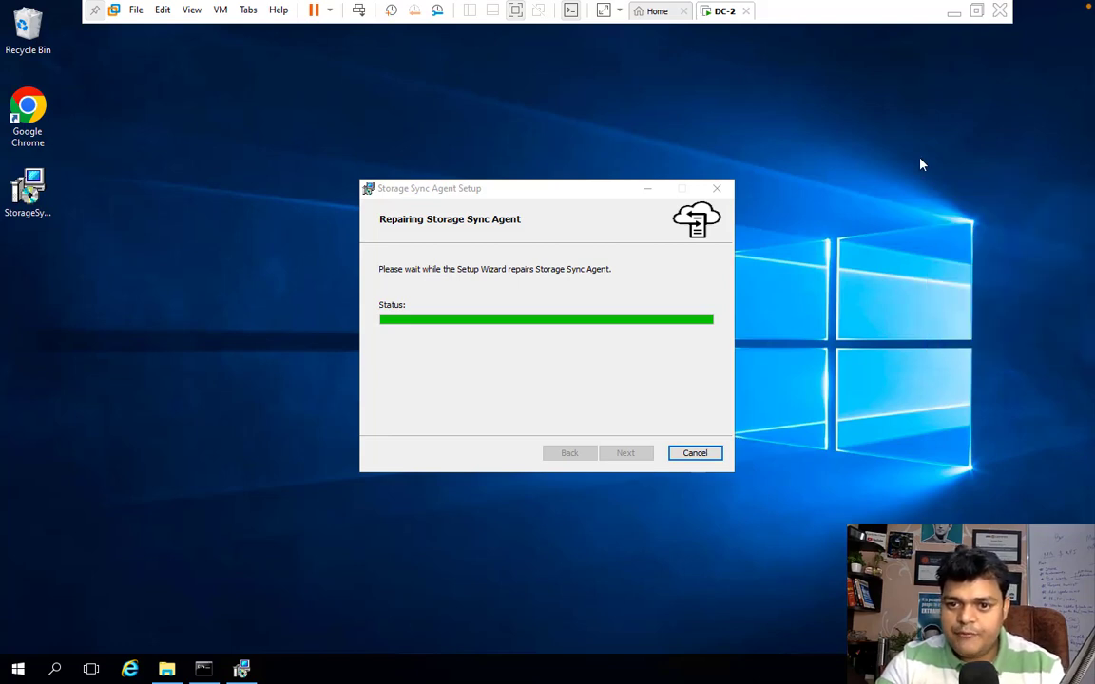
right_click(920, 158)
click(953, 202)
right_click(927, 207)
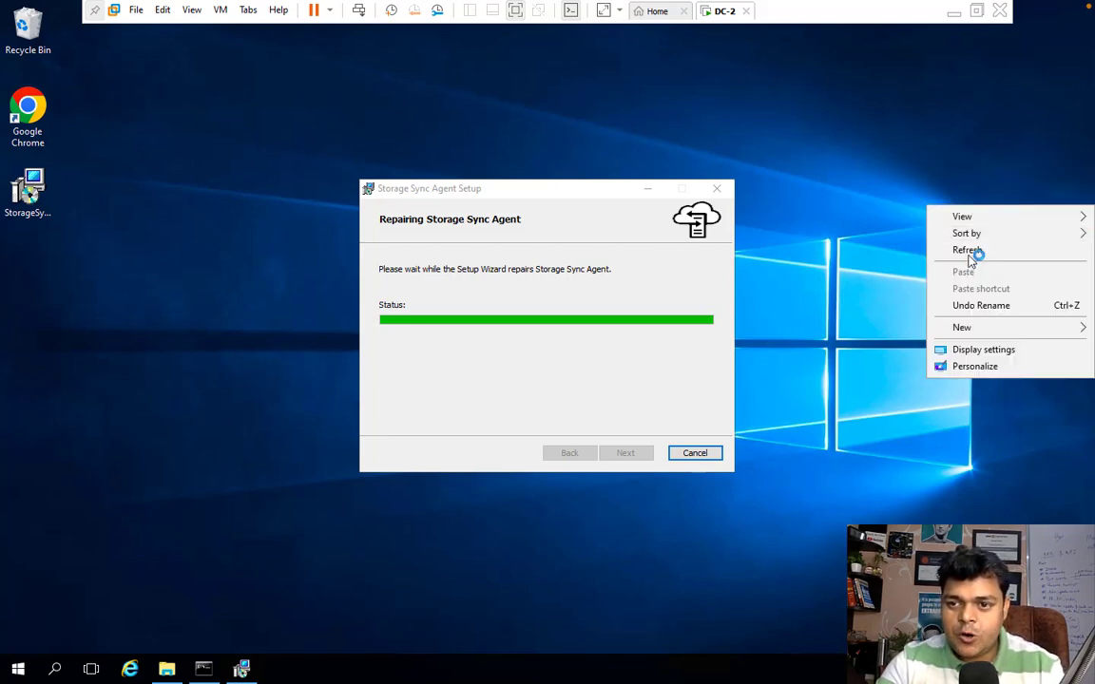
click(968, 252)
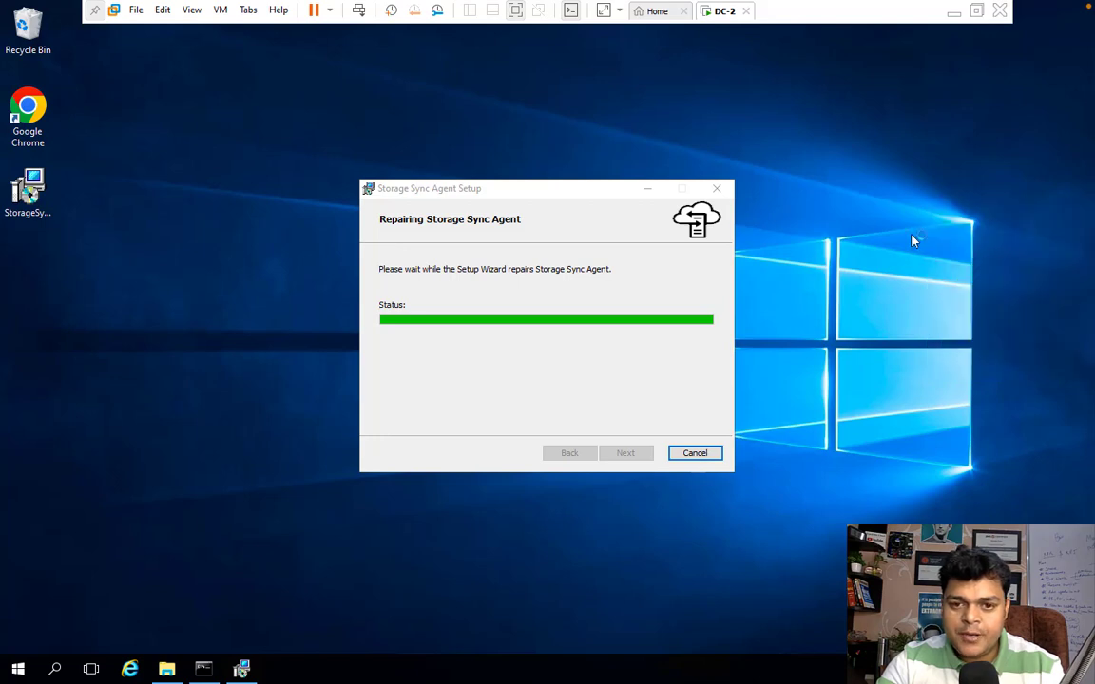
click(19, 663)
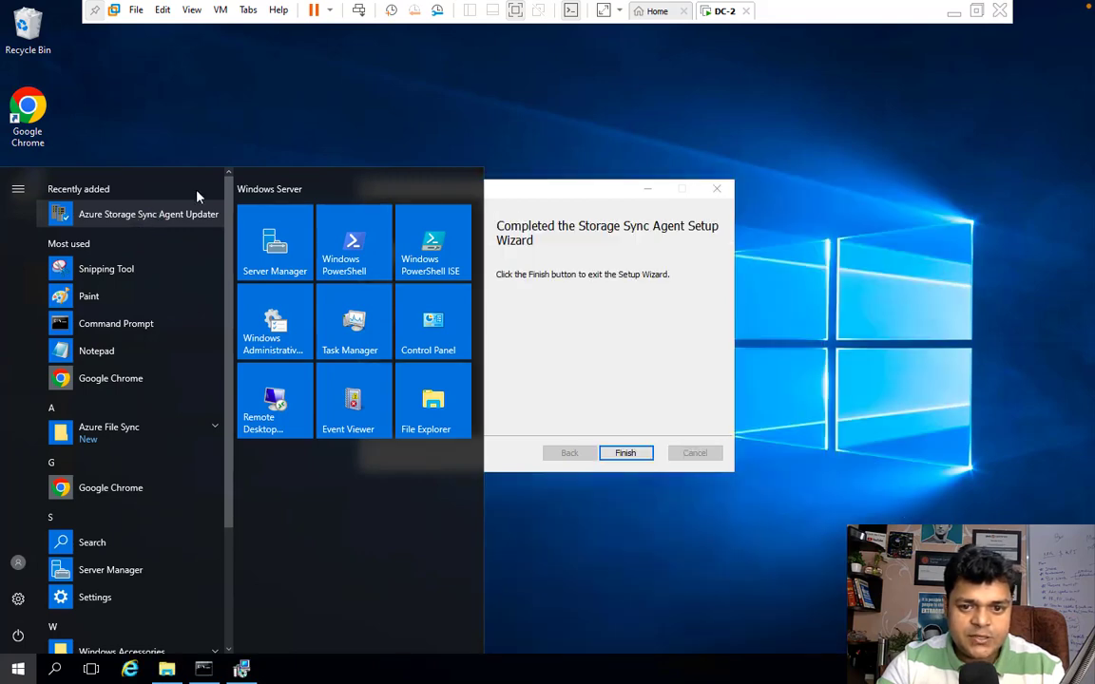
Step: Close the completed Storage Sync Agent setup wizard and accept the restart prompt
click(631, 455)
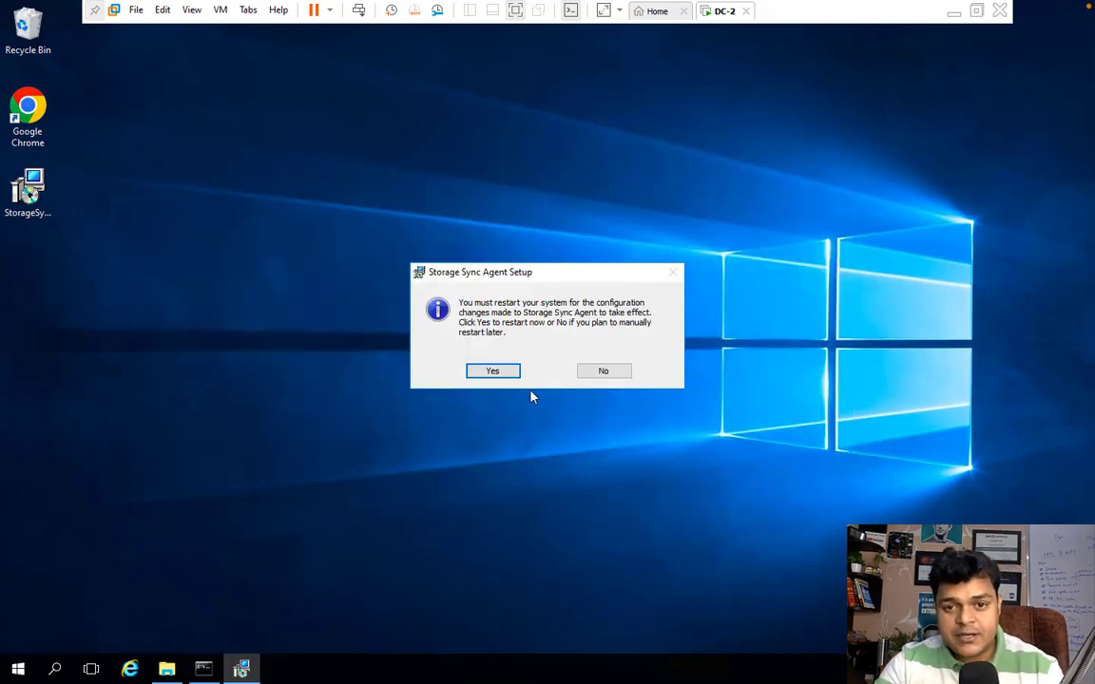
click(492, 371)
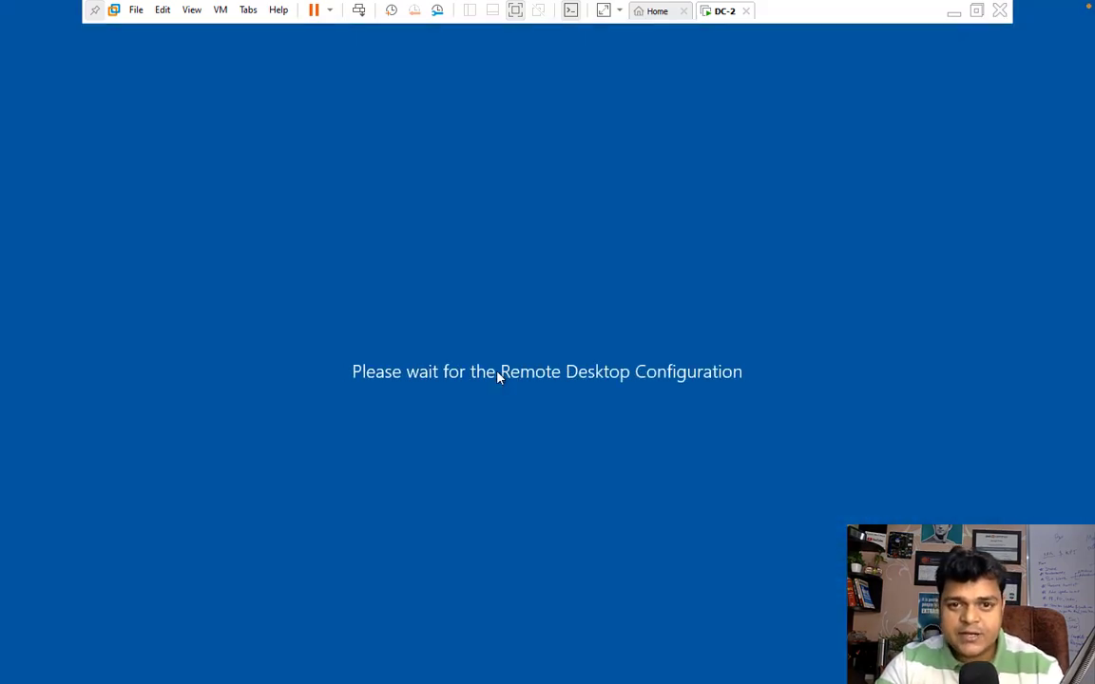
key(ctrl+Left)
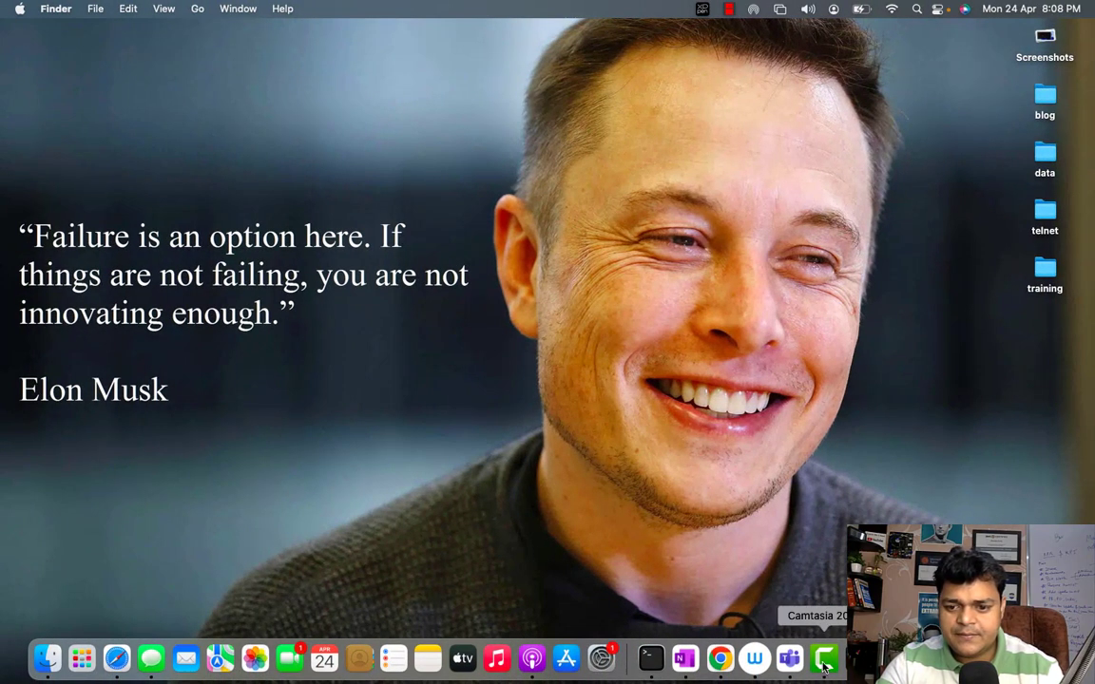
Step: Launch Azure Storage Sync Agent Updater from the Start menu
right_click(825, 657)
click(842, 501)
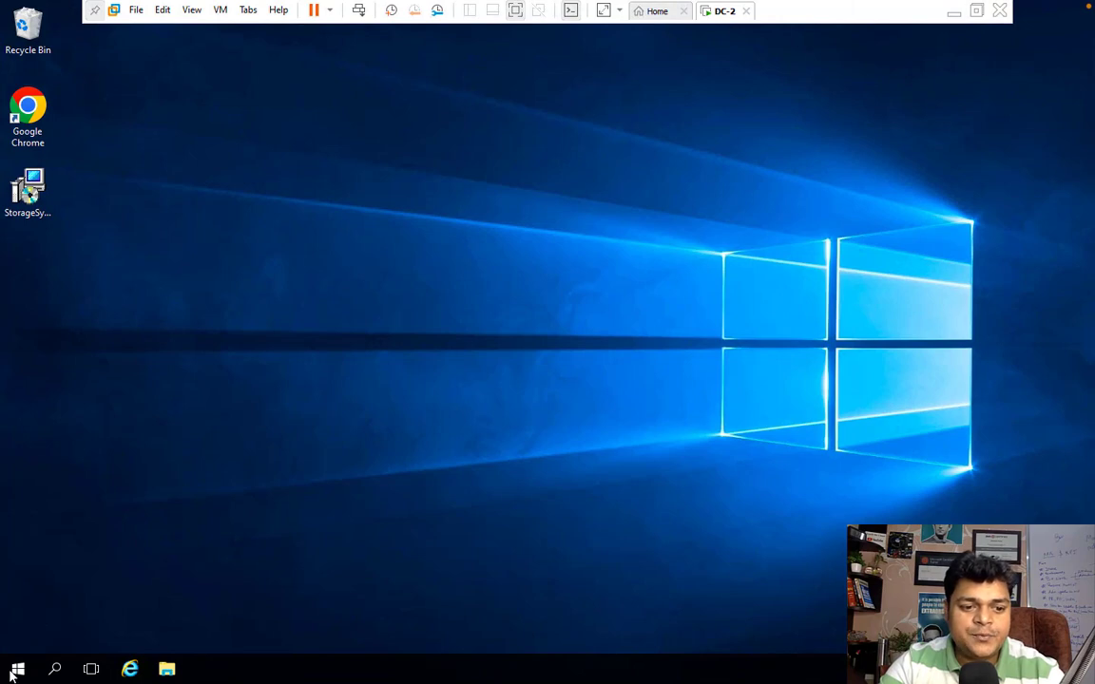
click(9, 676)
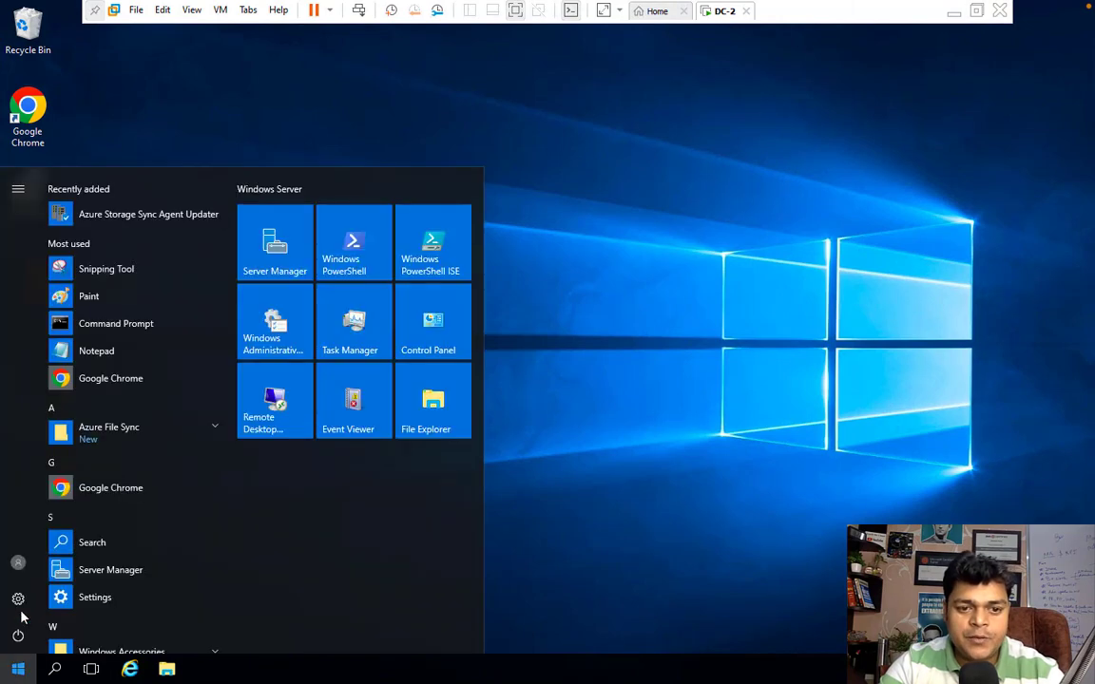
click(141, 220)
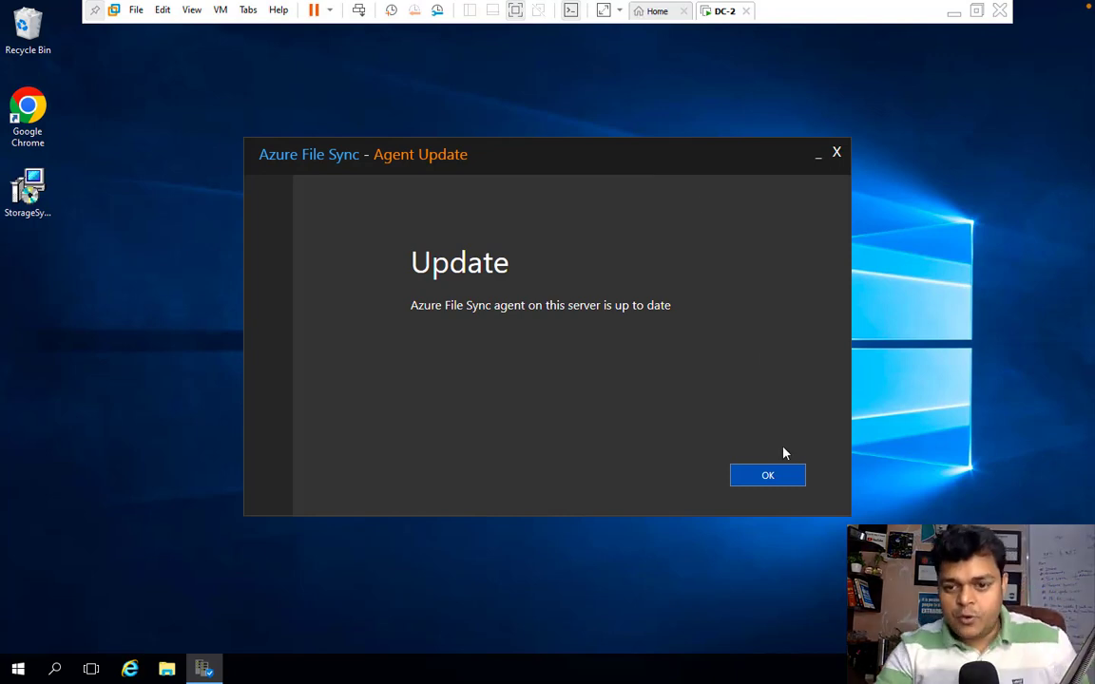
Step: Acknowledge the agent is up to date, refresh the DC-2 desktop, and switch to the Mac host
click(772, 475)
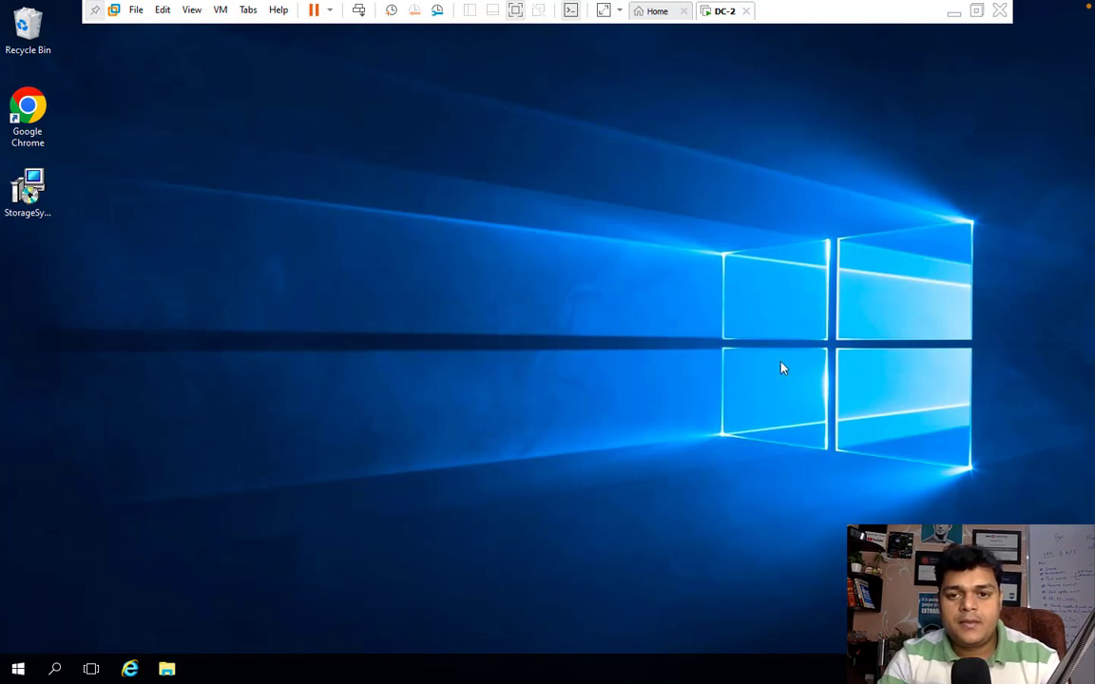
right_click(851, 235)
click(891, 279)
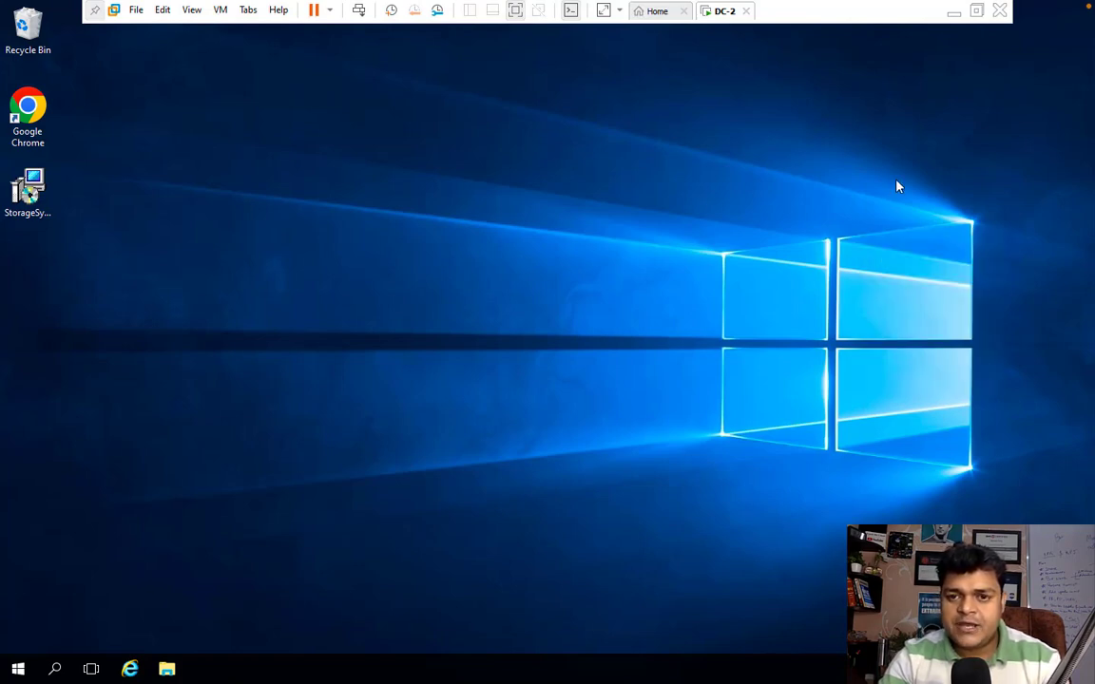
right_click(885, 164)
click(908, 208)
right_click(919, 214)
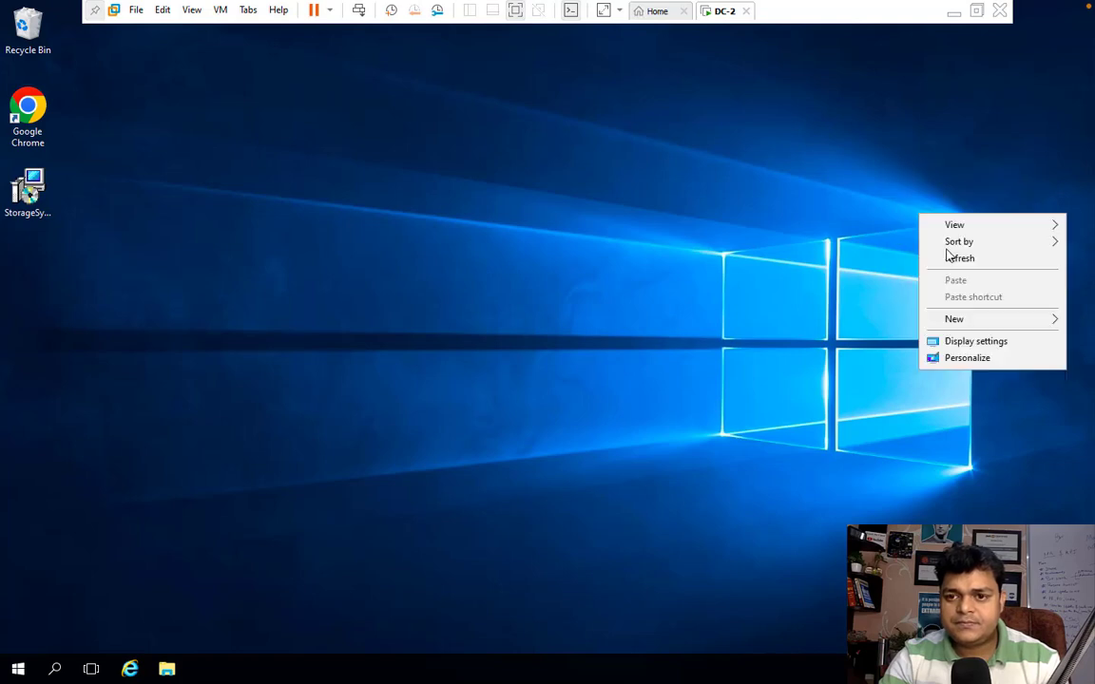
click(956, 259)
right_click(948, 260)
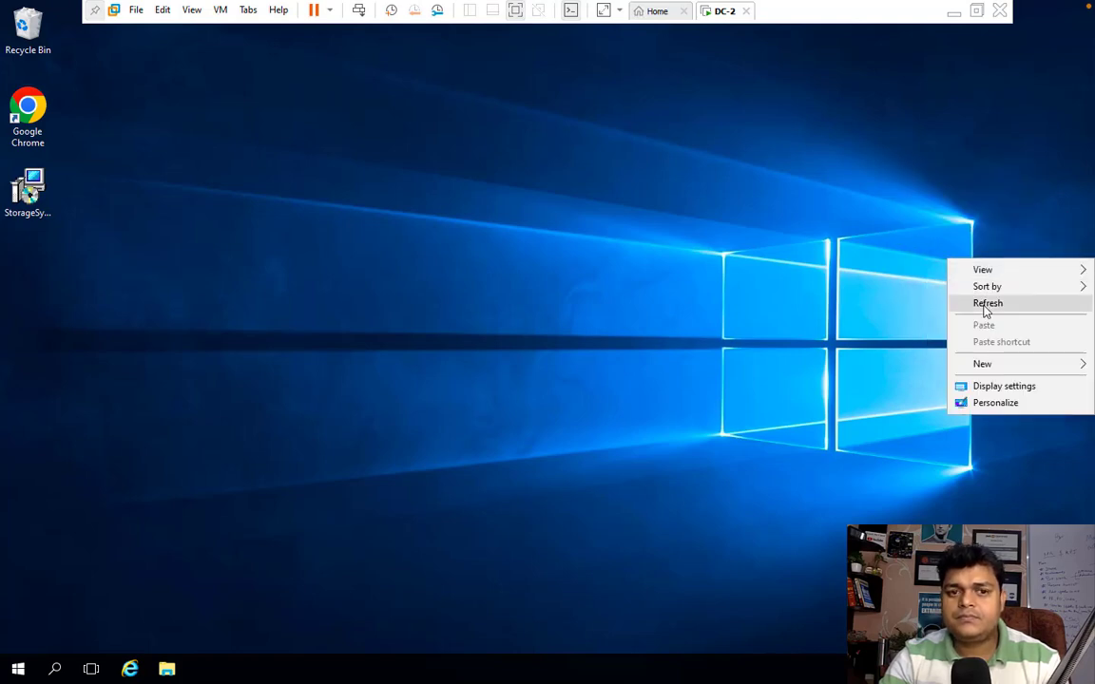
click(985, 310)
right_click(1003, 312)
click(1014, 350)
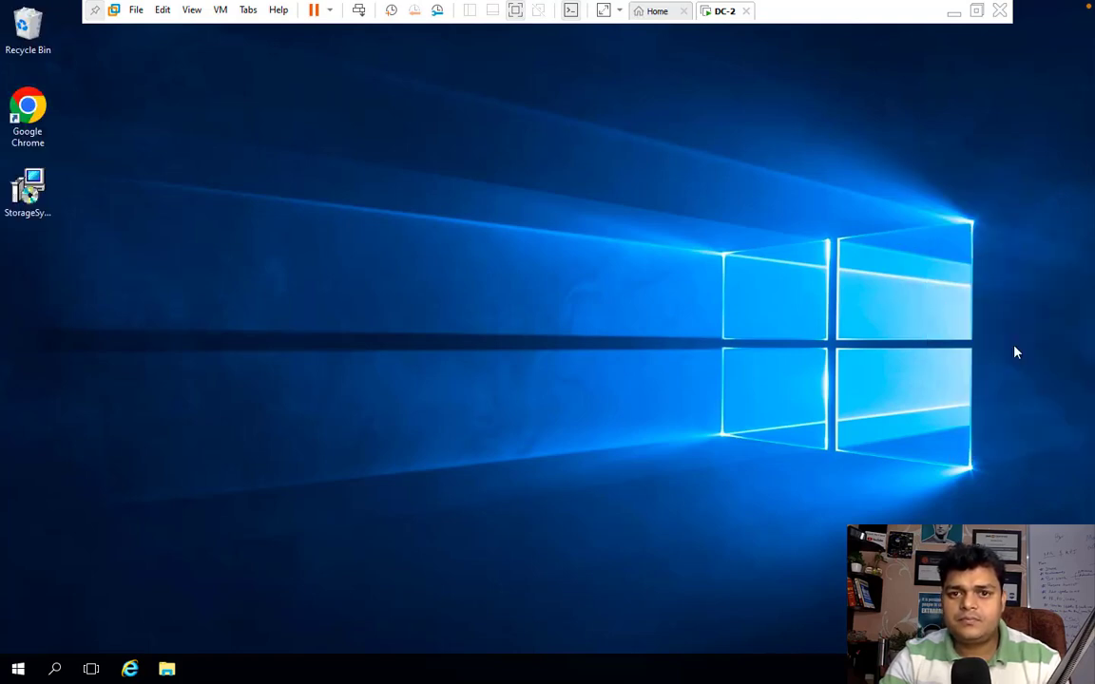
key(ctrl+Left)
right_click(824, 657)
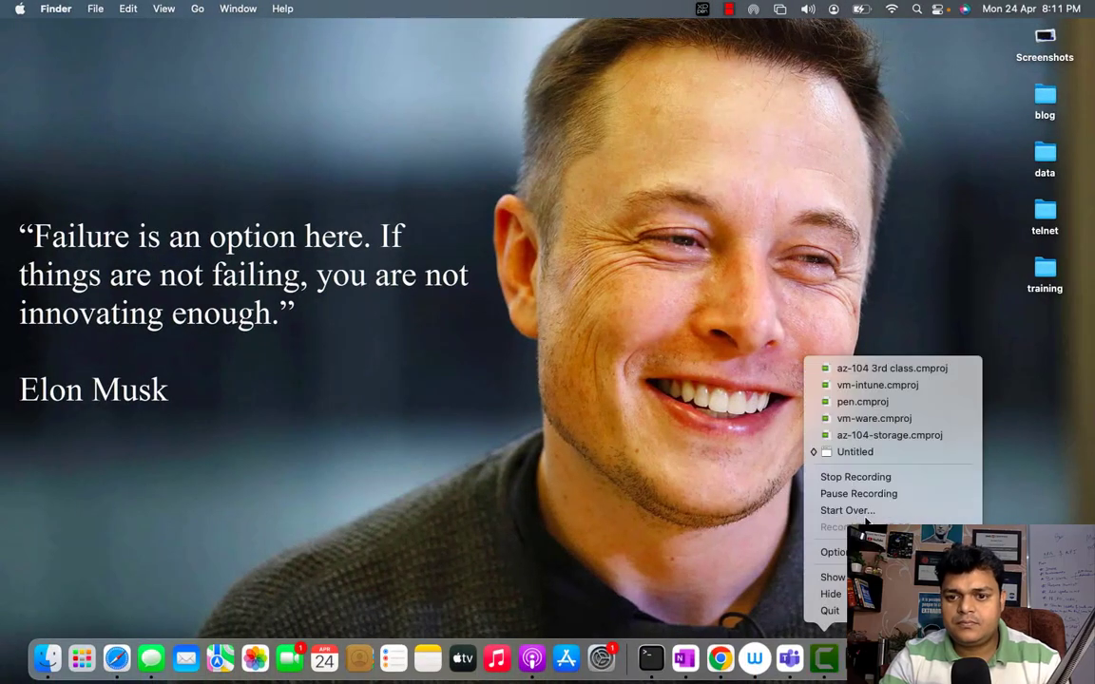
Step: Minimize the VMware window, close This PC, and return to DC-1's Azure File Sync registration window
click(858, 493)
key(ctrl+Right)
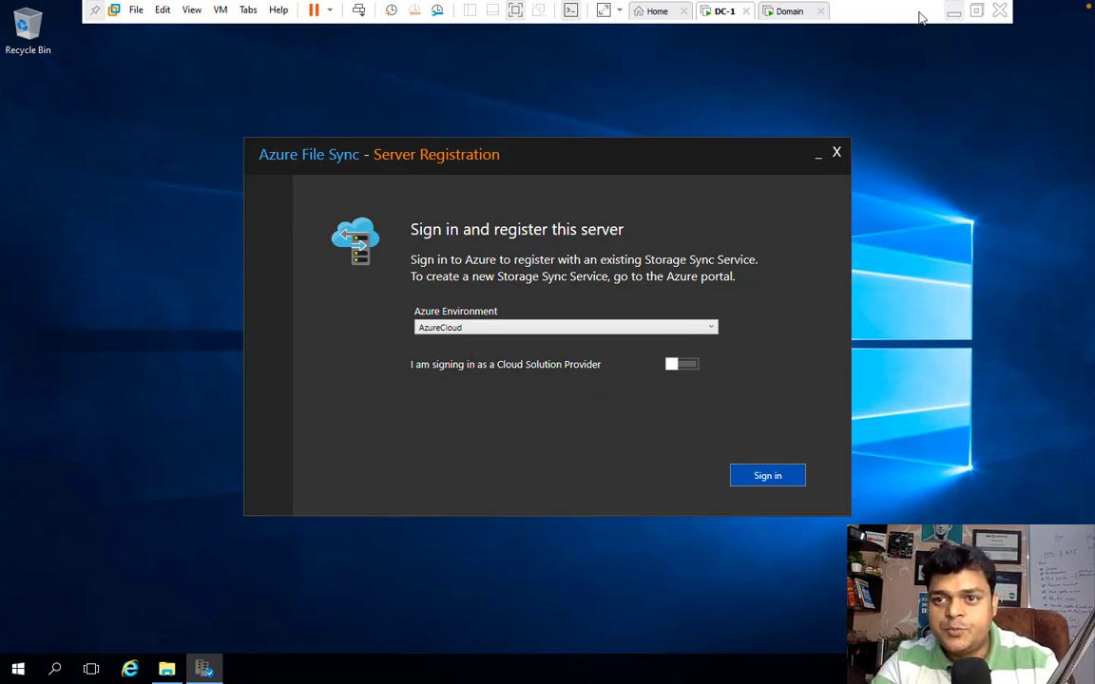
click(953, 12)
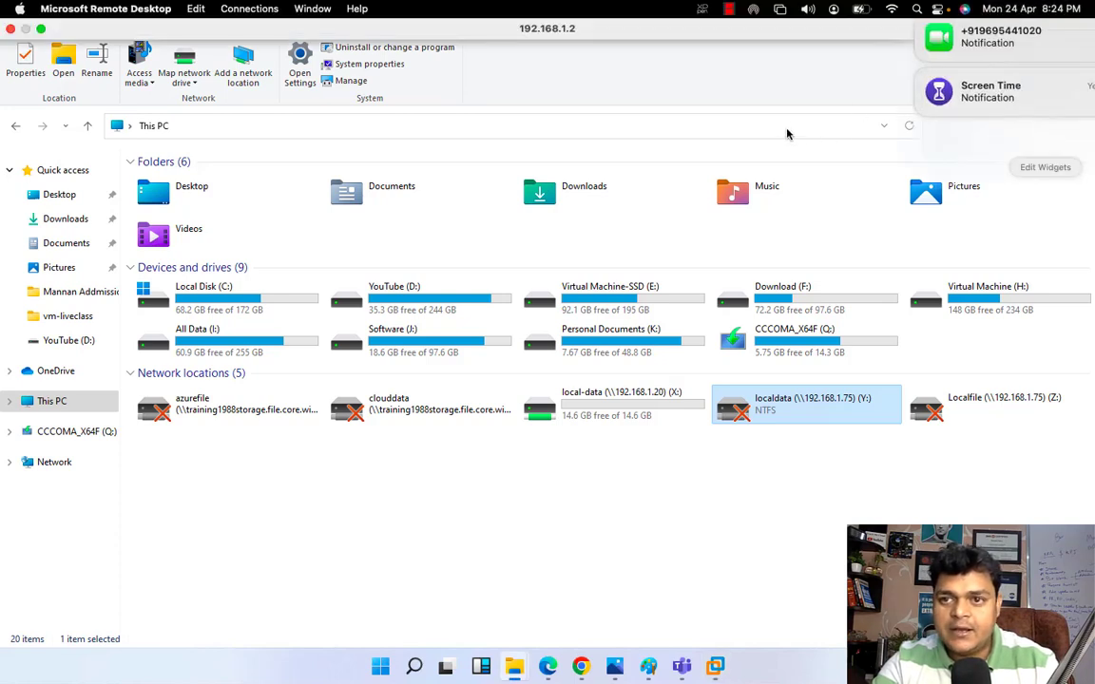
click(747, 93)
click(1077, 7)
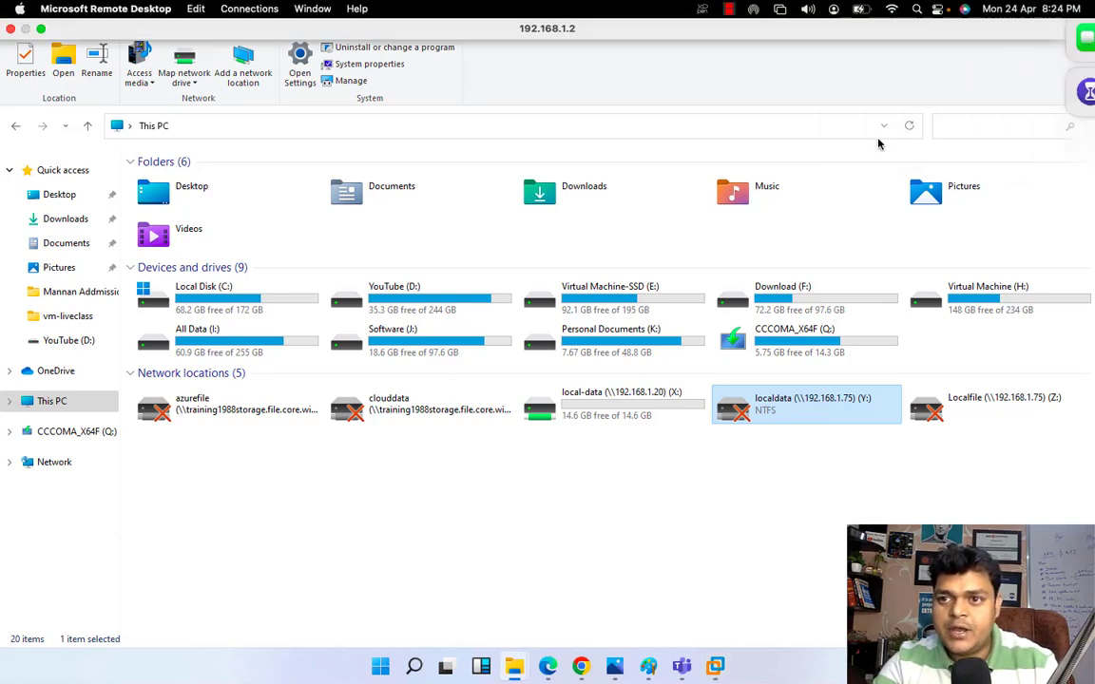
click(790, 100)
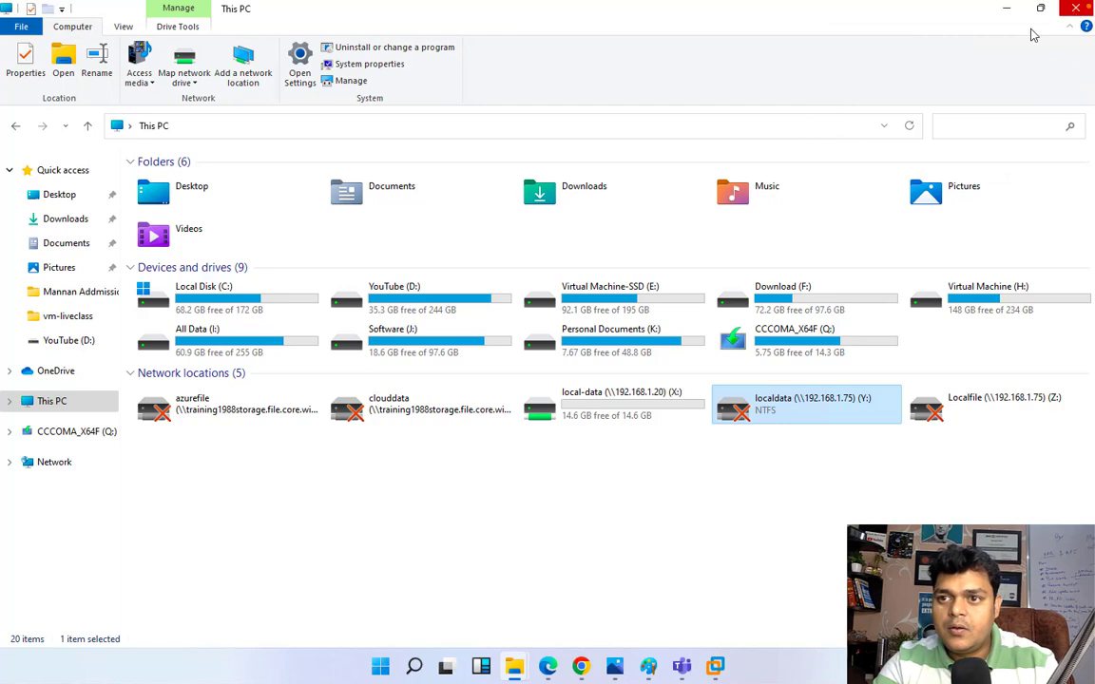
click(1076, 9)
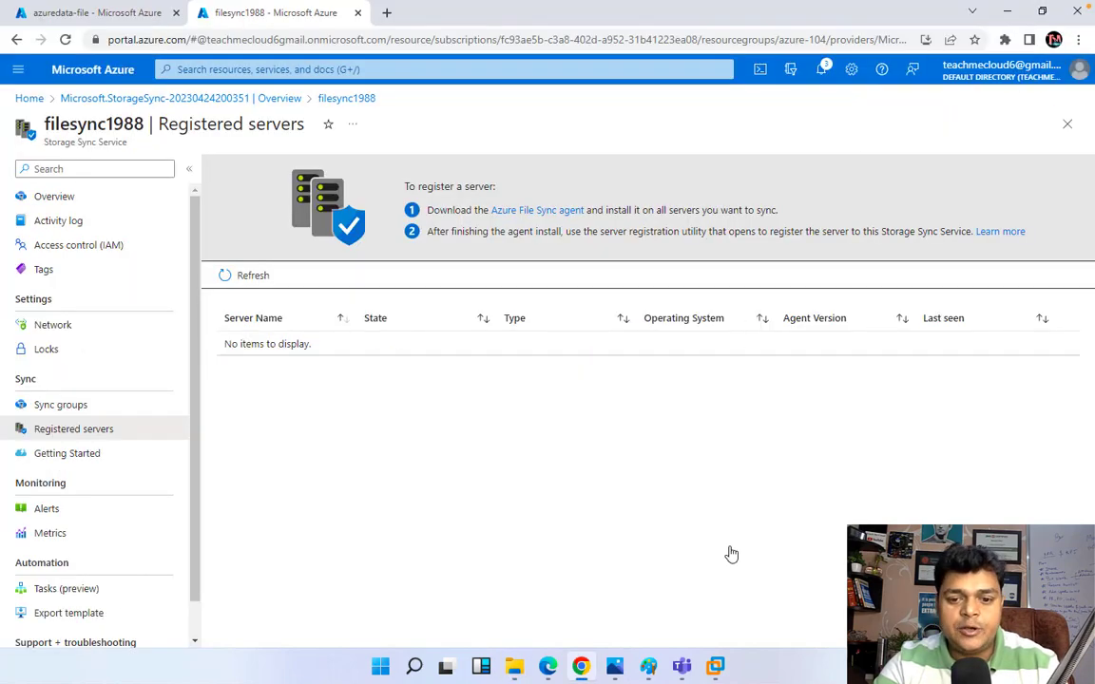
mouse_move(715, 666)
click(663, 517)
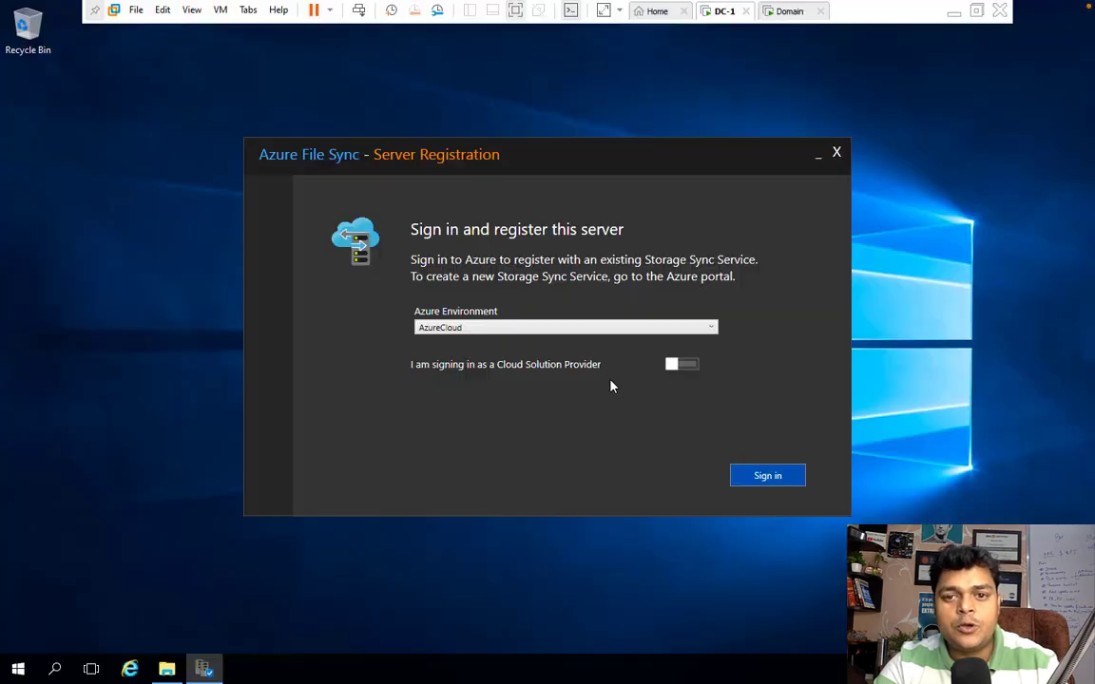
Step: Sign in to Azure with the Microsoft account's e-mail and password
click(777, 480)
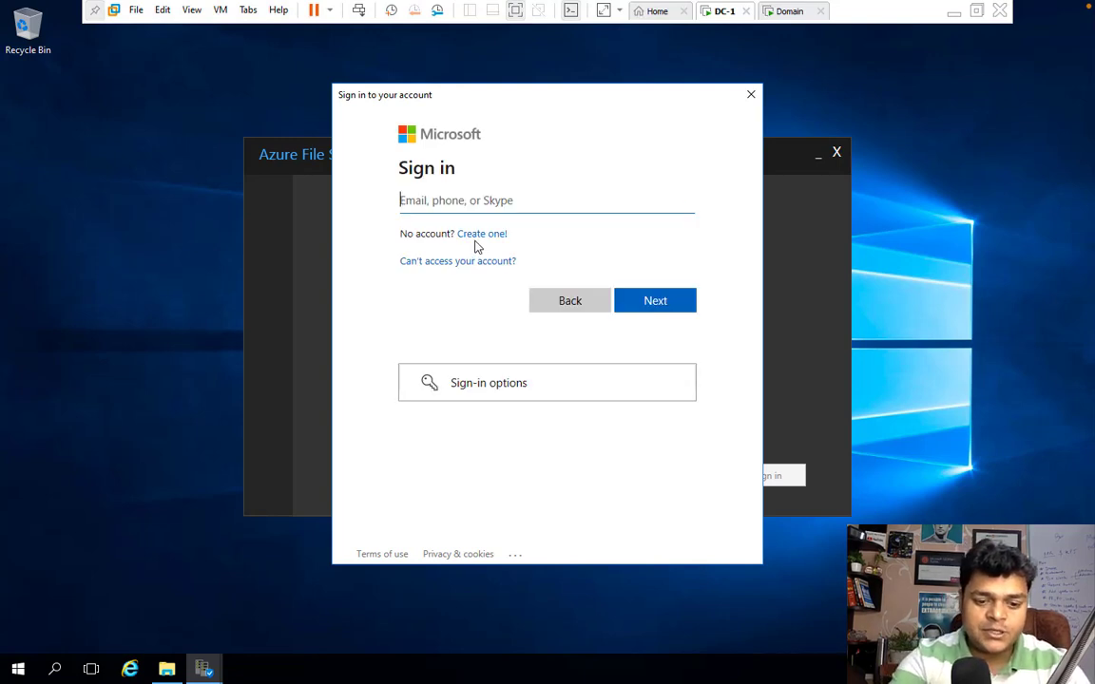
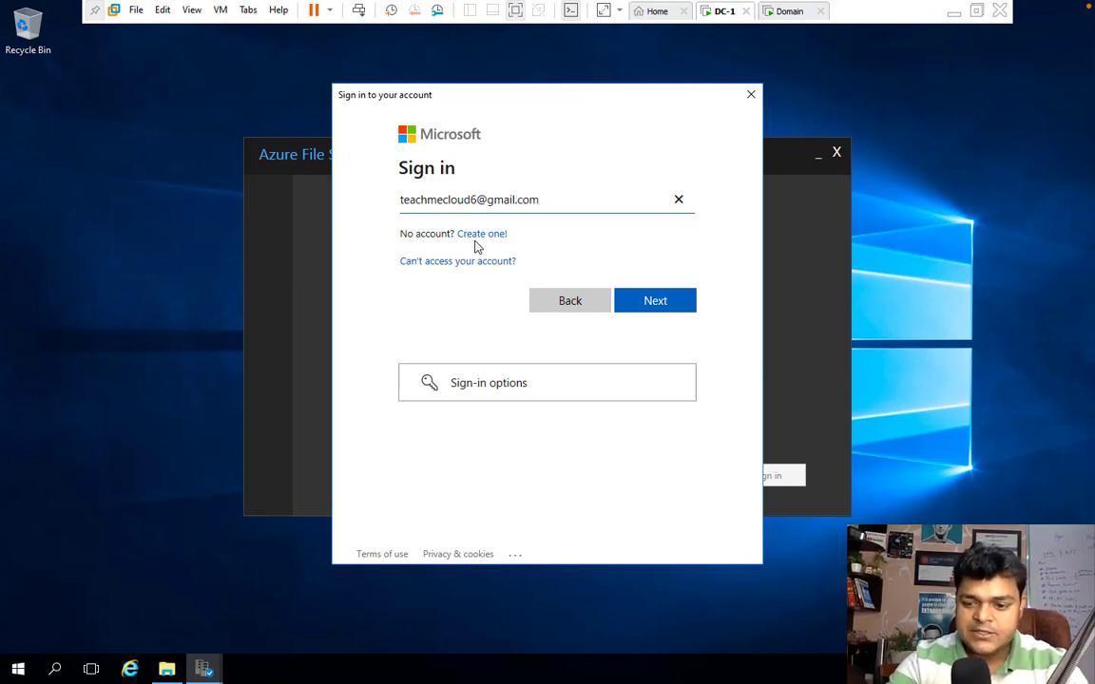
key(Return)
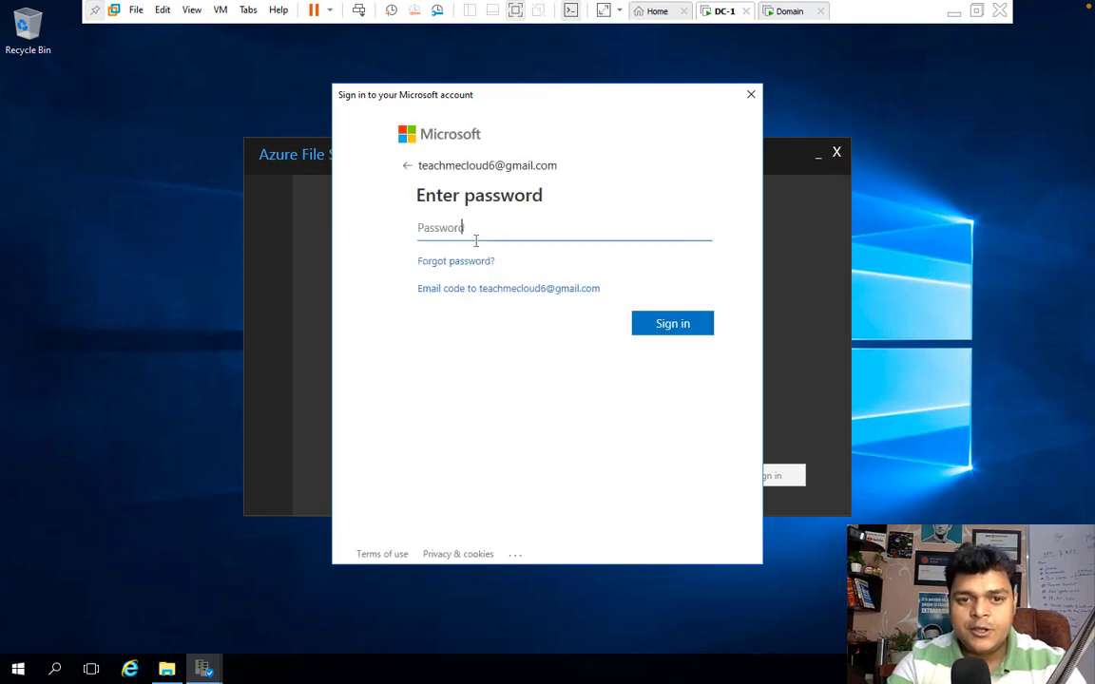
text(*)
text(********)
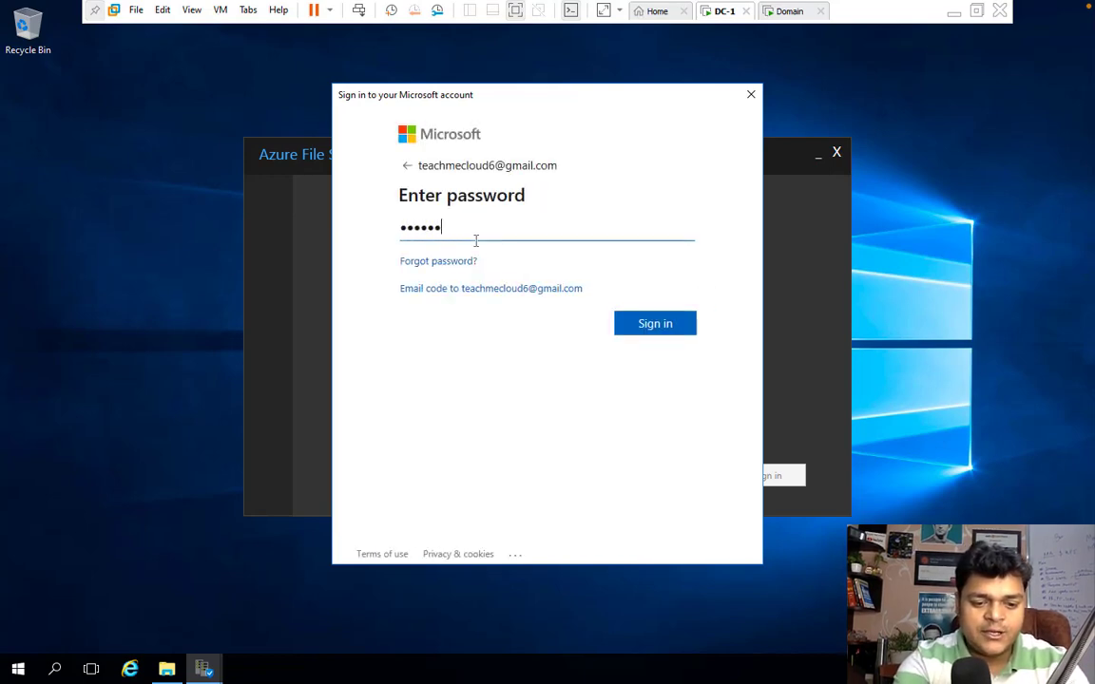
click(645, 325)
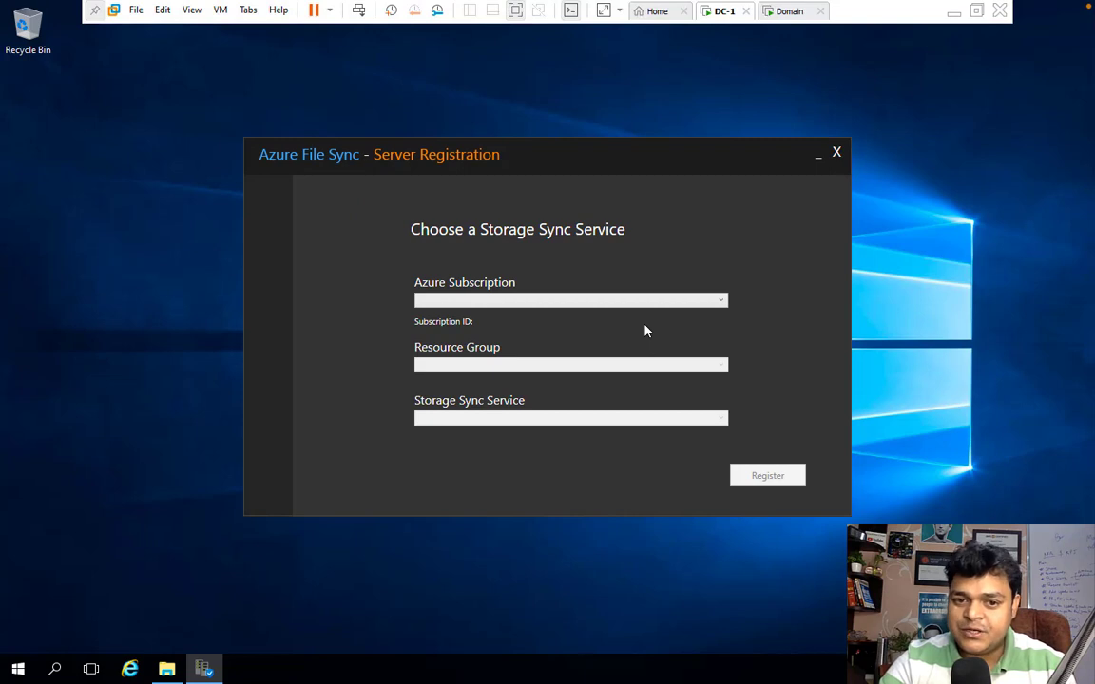
Step: Choose Pay-As-You-Go, resource group azure-104 and Storage Sync Service filesync1988, then register the server
click(600, 301)
click(499, 321)
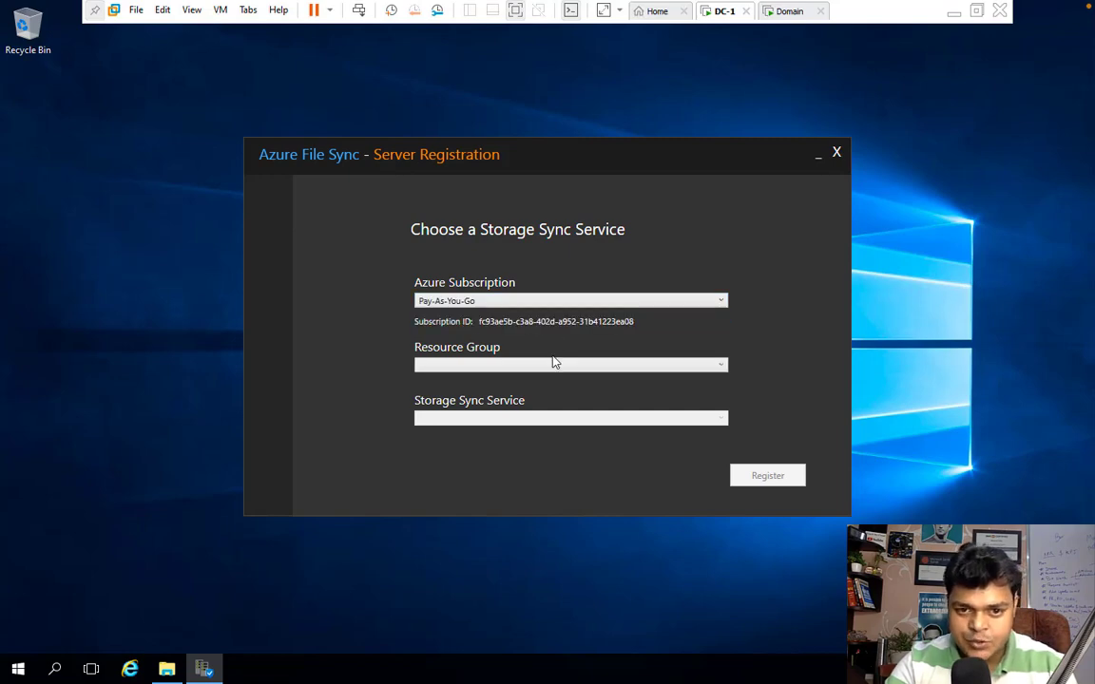
click(544, 370)
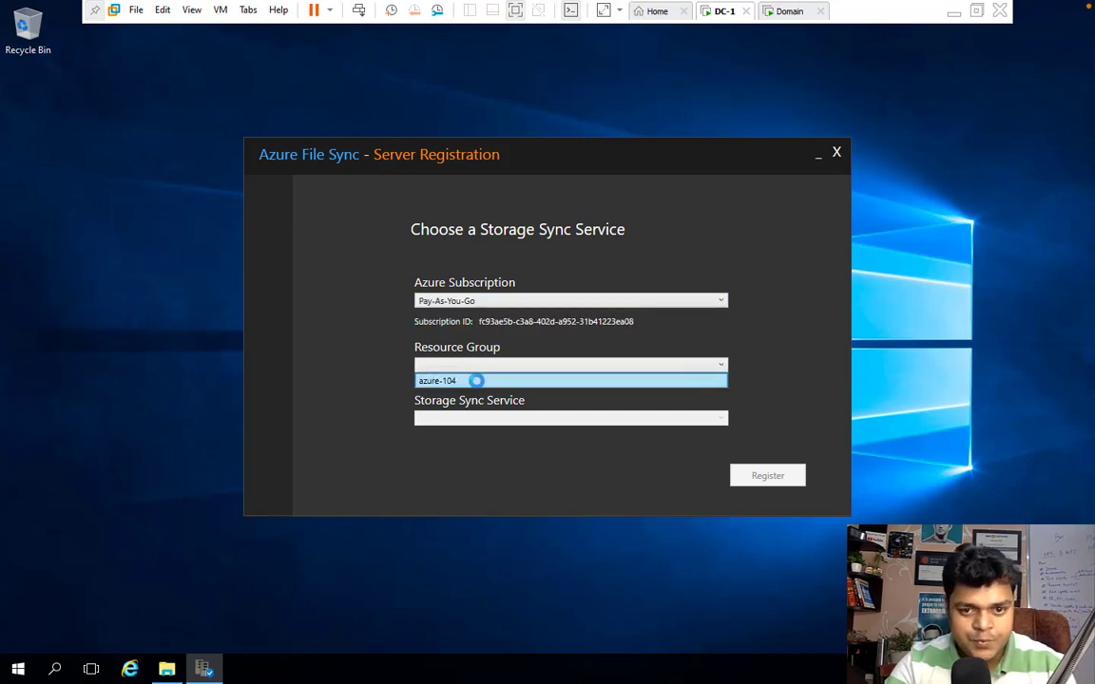
click(480, 378)
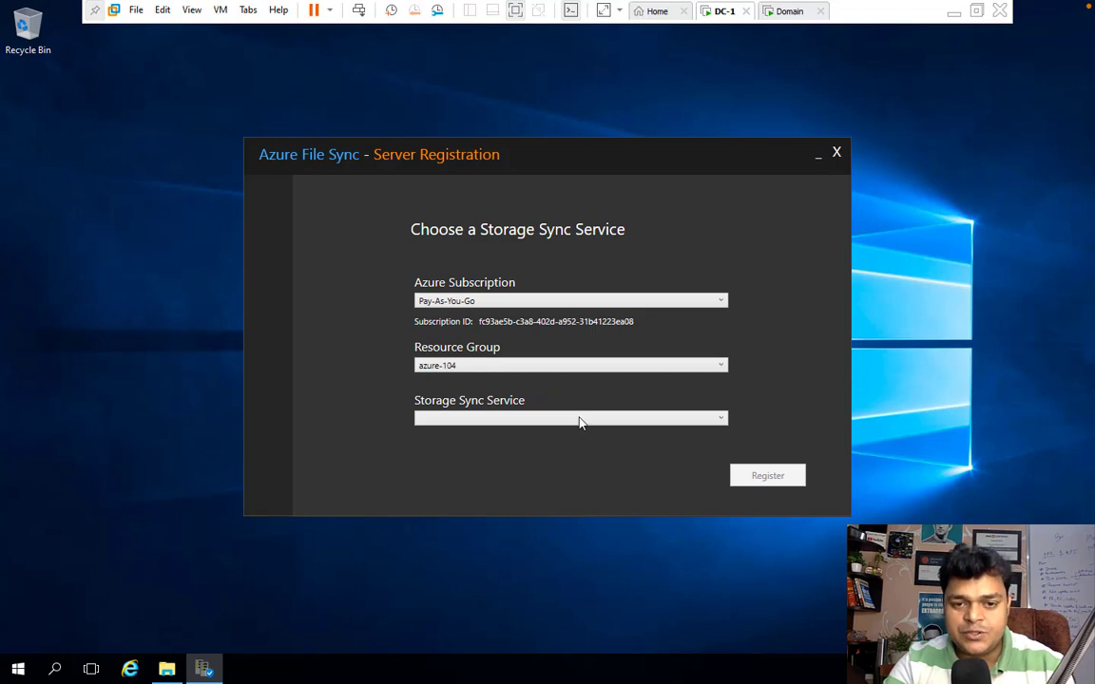
click(580, 419)
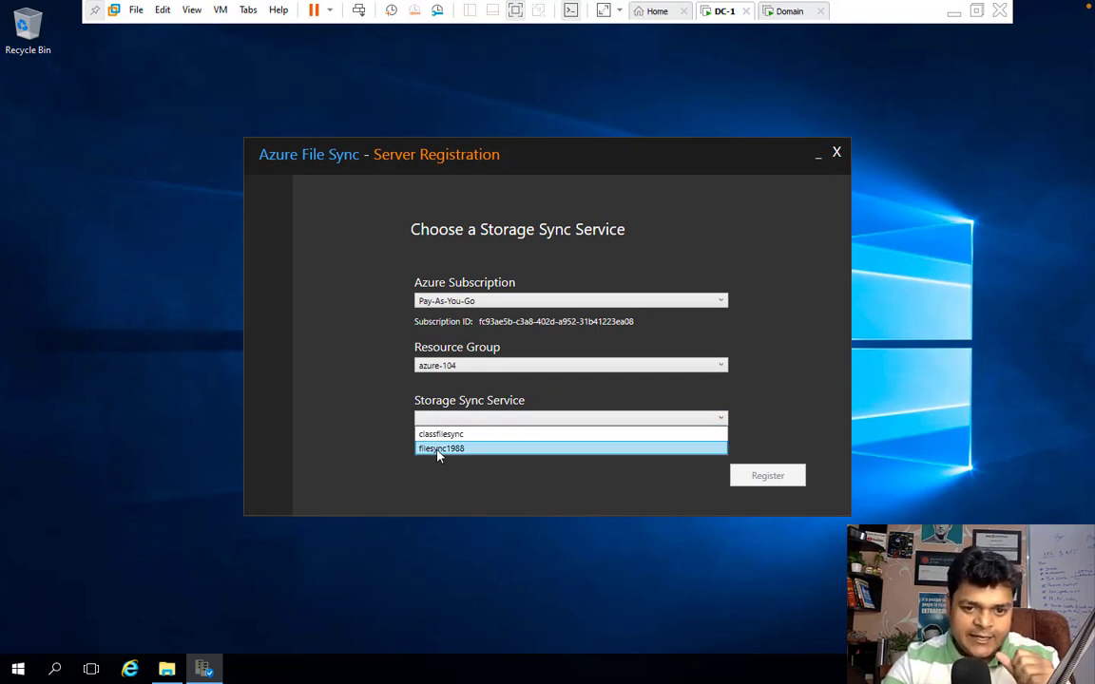
click(439, 451)
click(785, 479)
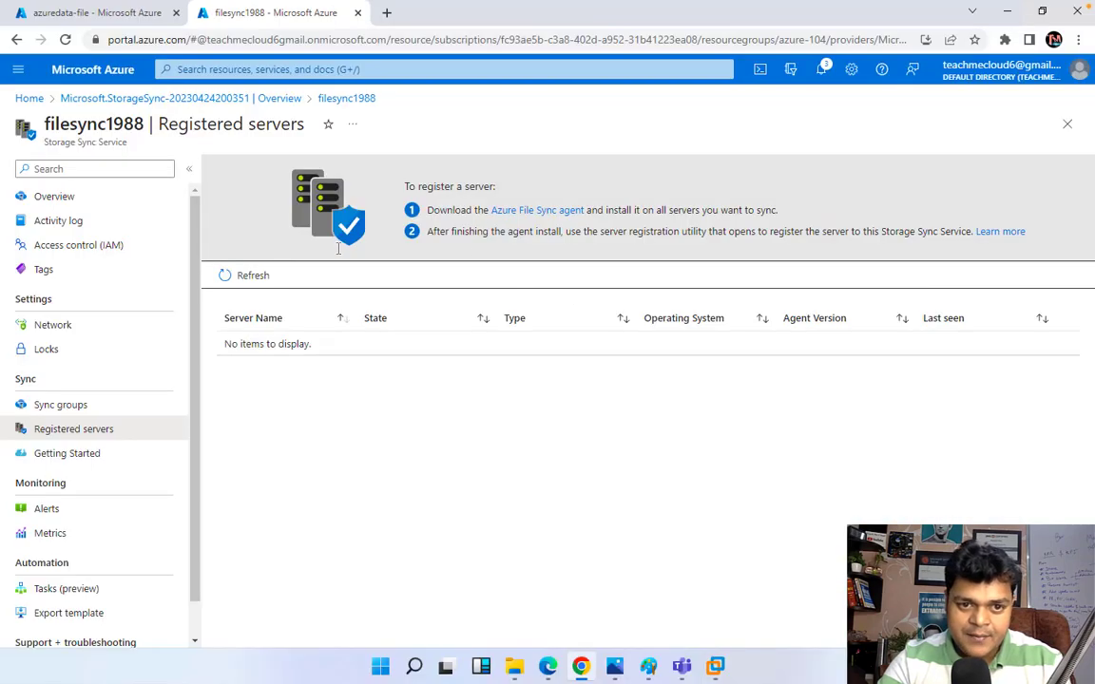
Step: Refresh Registered servers until ADC.cloud.com shows Online, then open the class-grp sync group
click(227, 281)
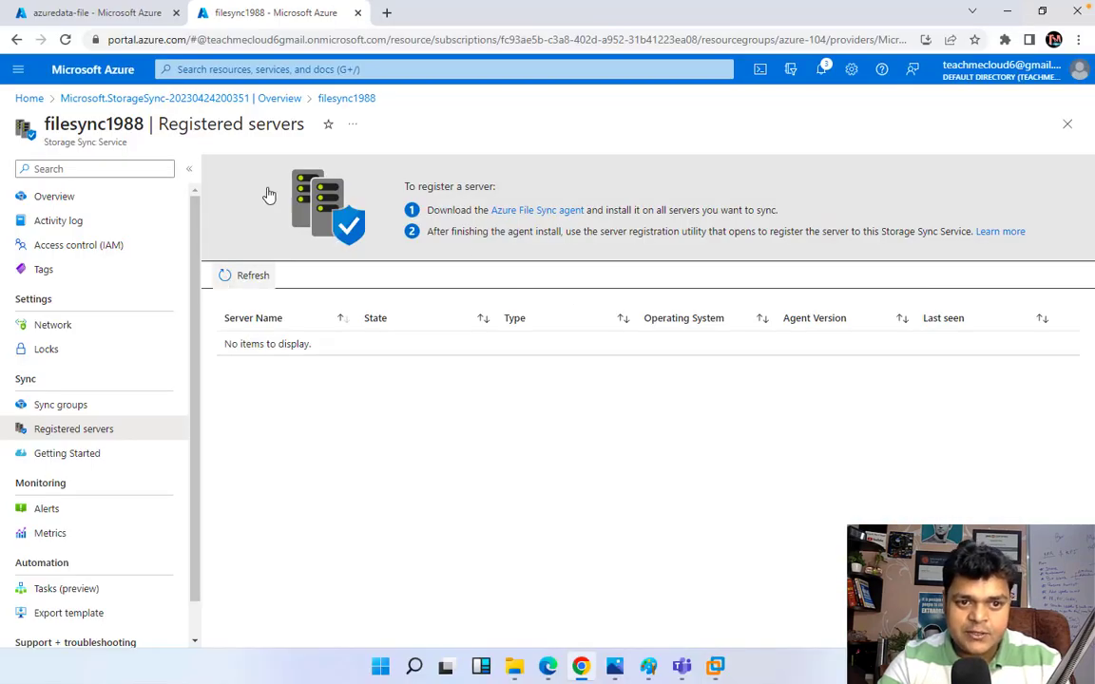
click(378, 42)
key(Return)
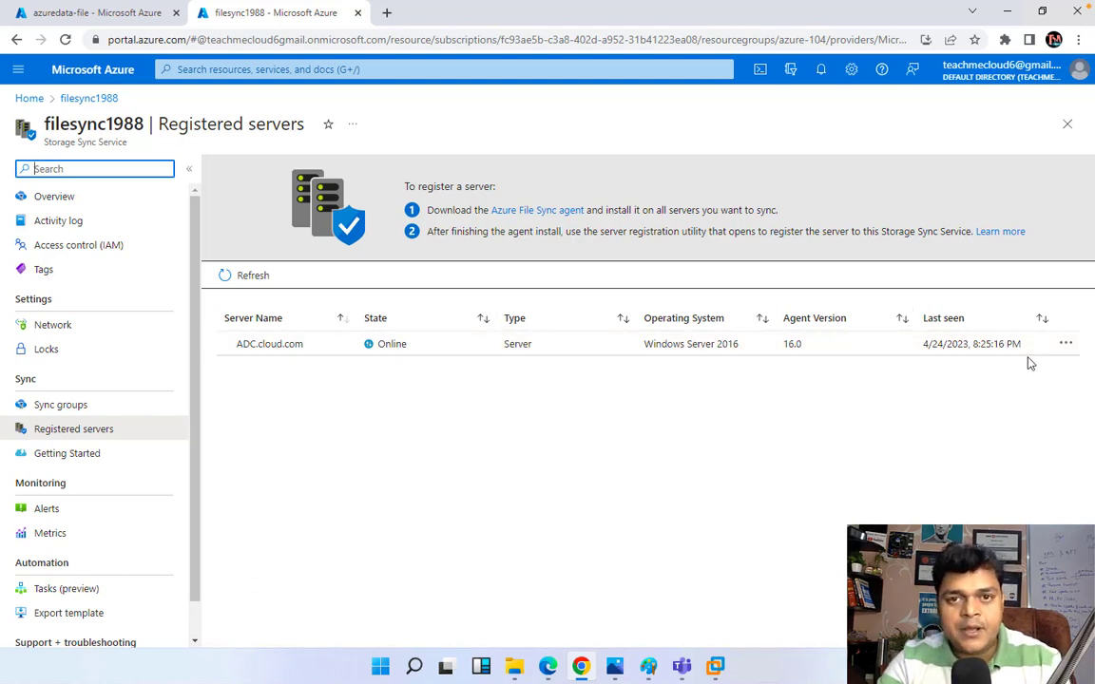
click(71, 410)
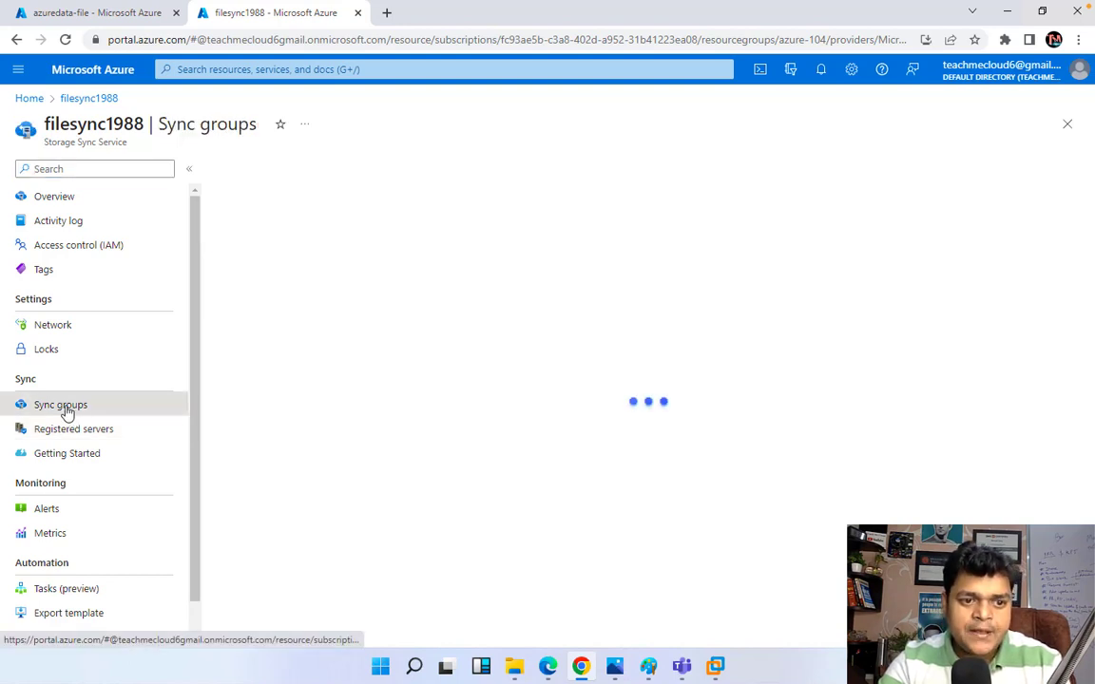
click(245, 284)
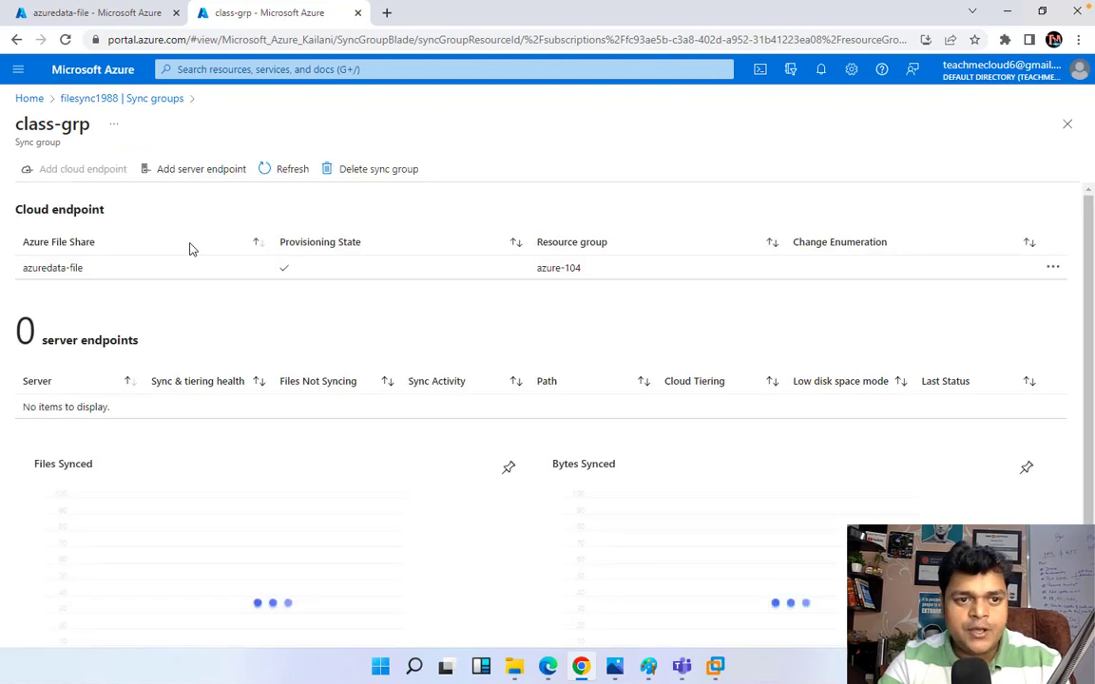
click(206, 171)
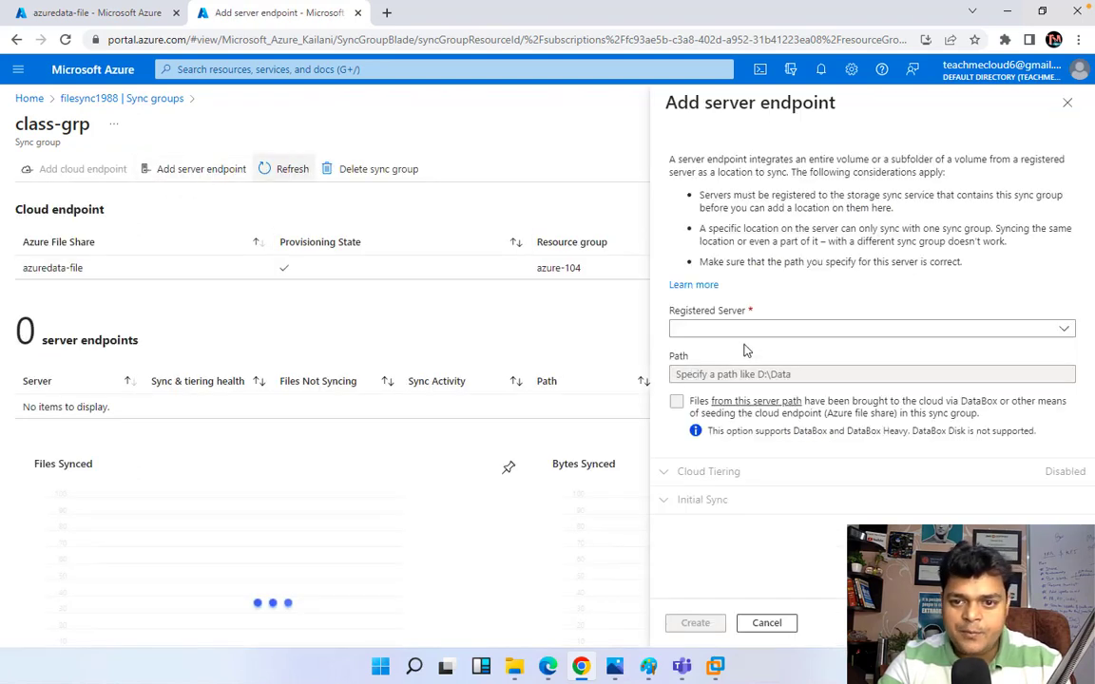
click(765, 330)
click(711, 351)
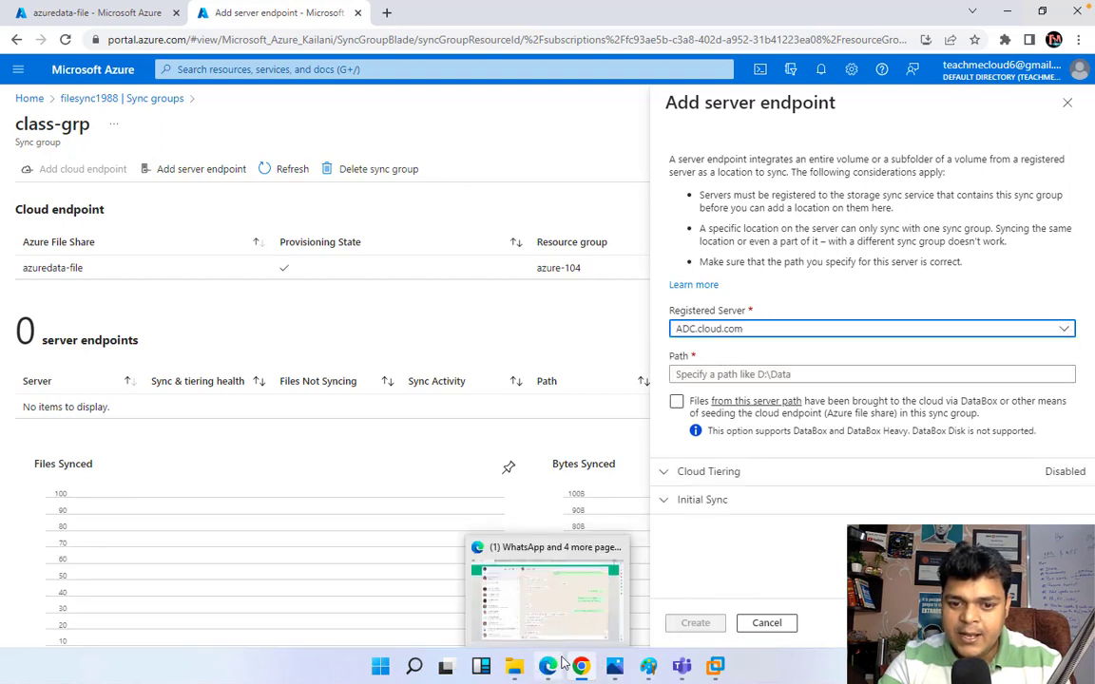
mouse_move(718, 669)
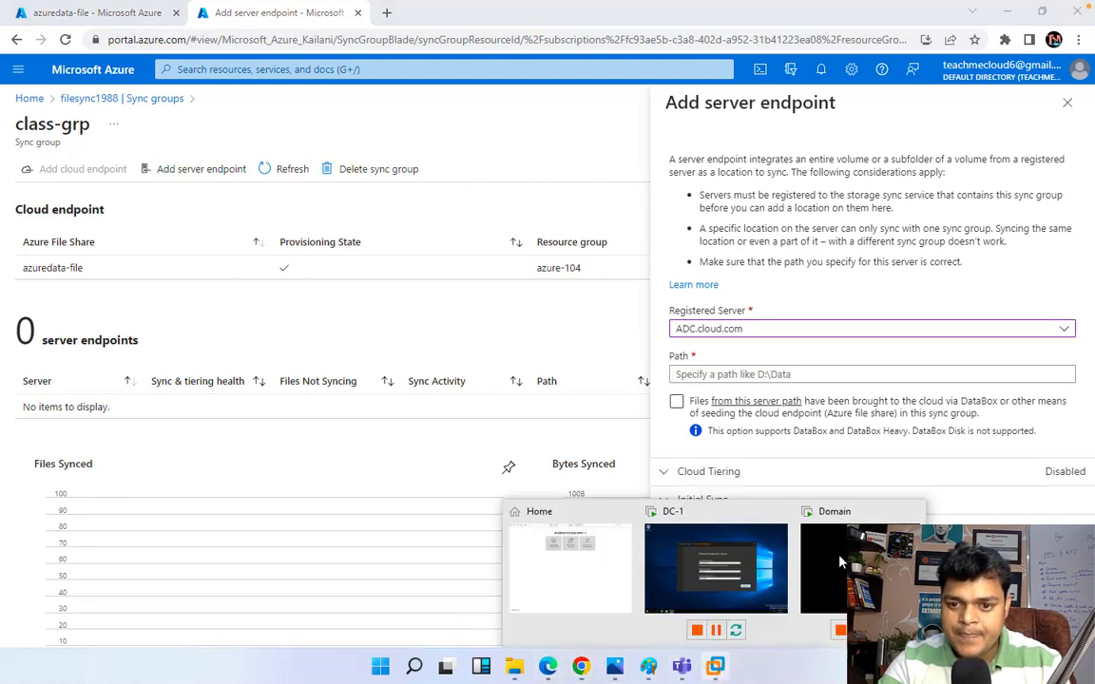
click(755, 533)
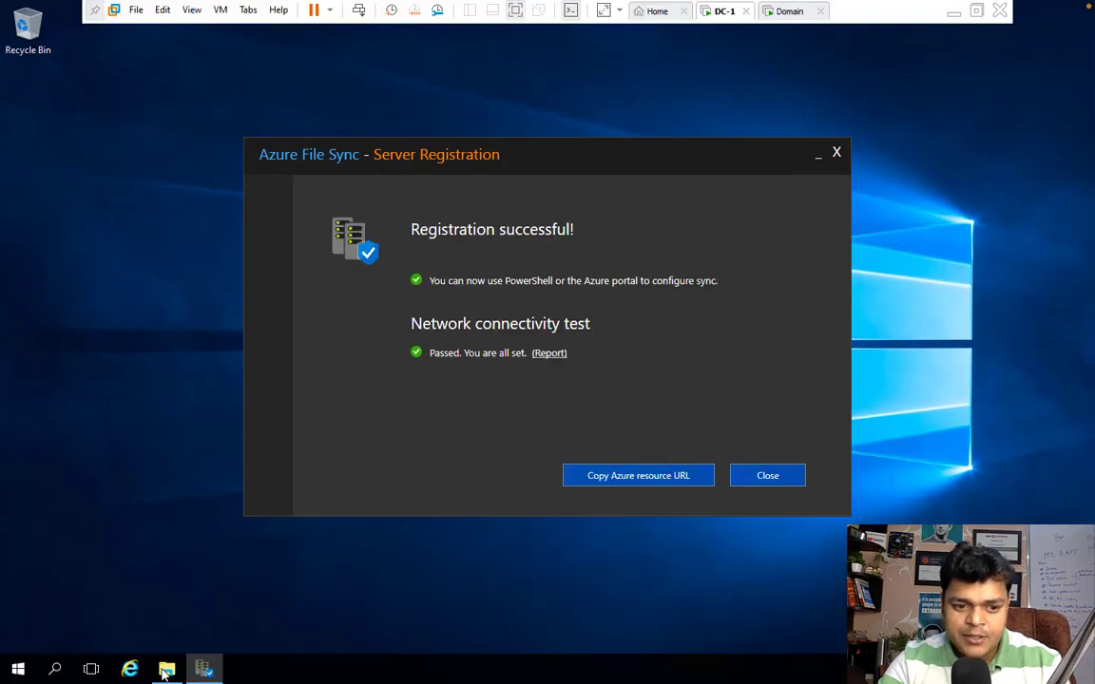
click(166, 670)
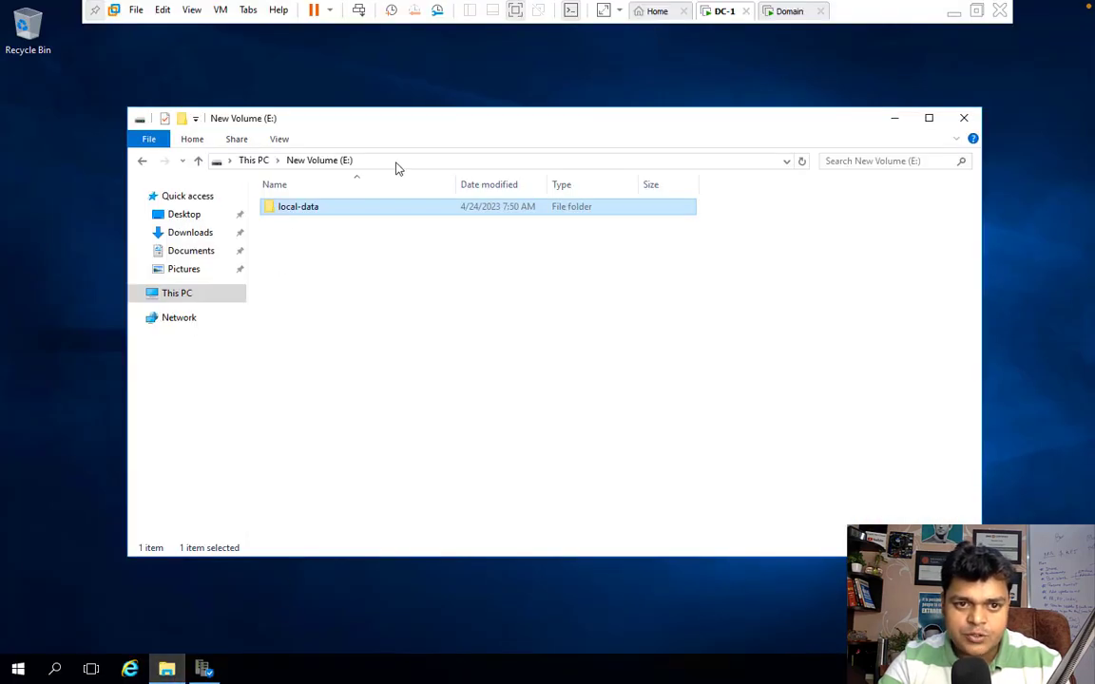
click(397, 164)
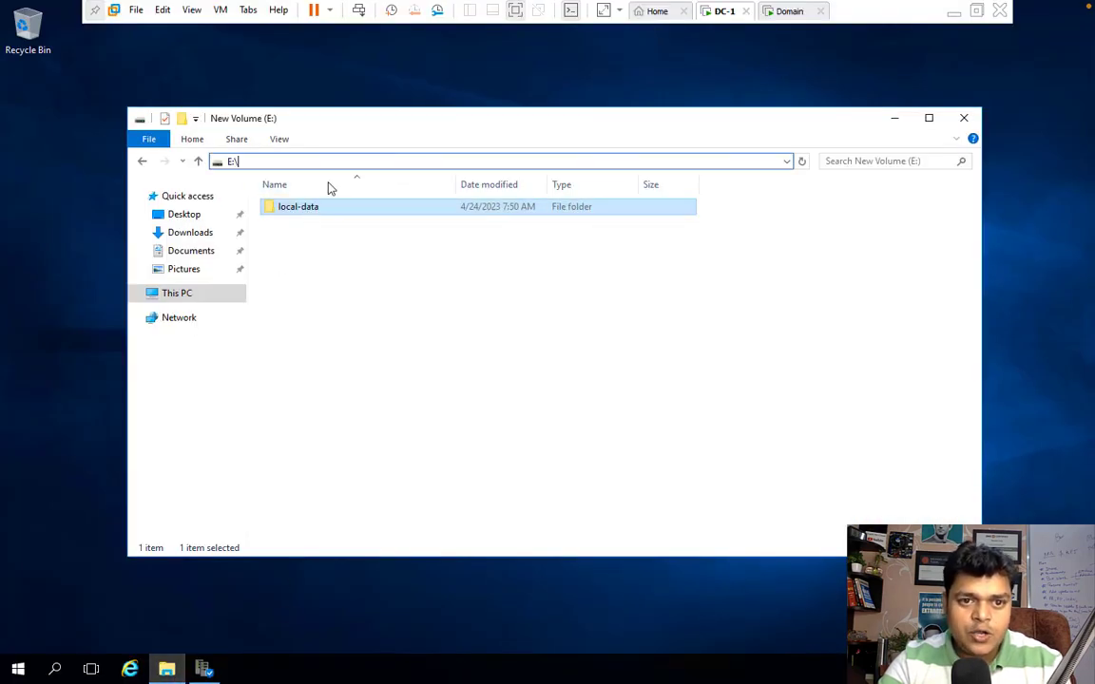
double_click(313, 207)
click(298, 163)
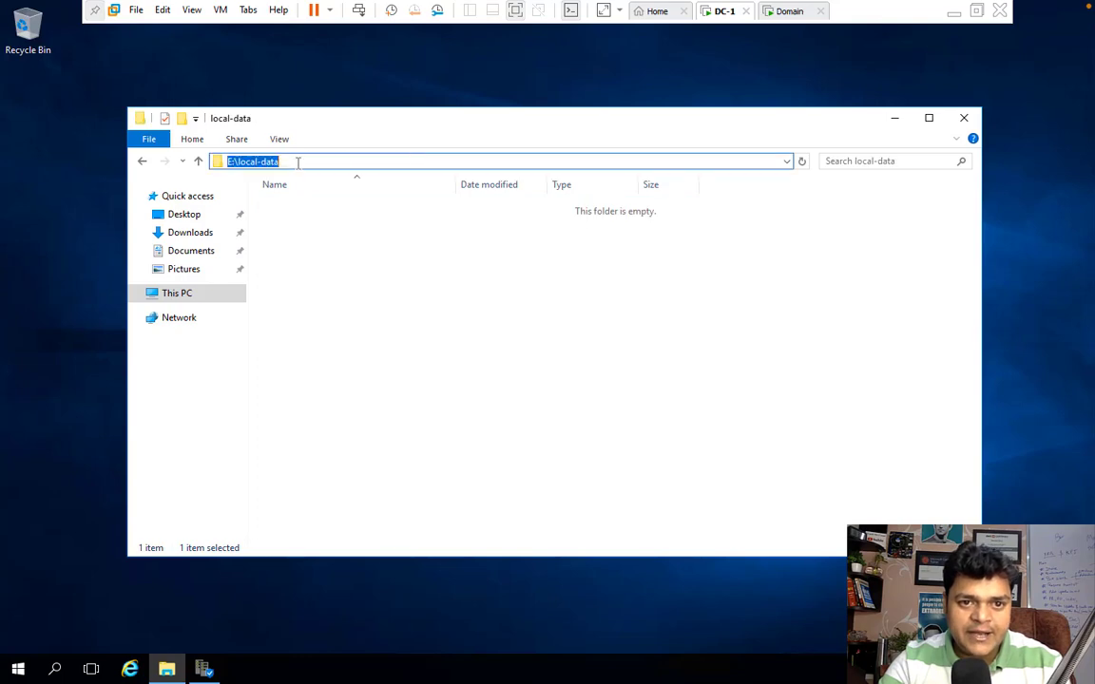
click(954, 12)
click(717, 376)
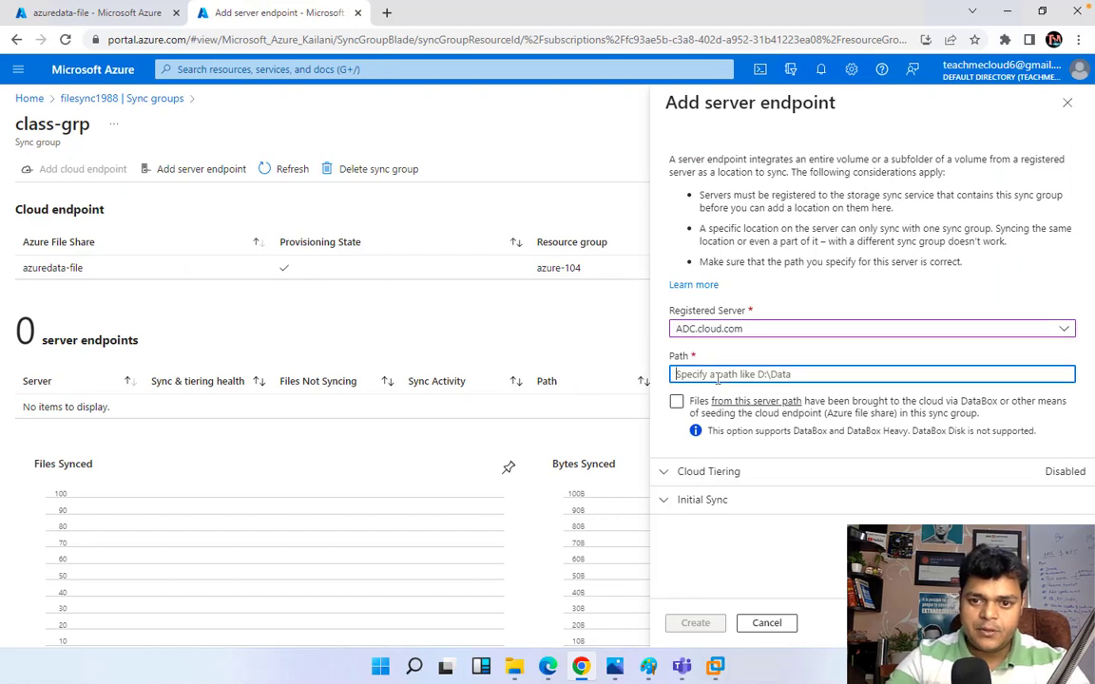
Step: Create the server endpoint with path E:\loacl-data
text(E)
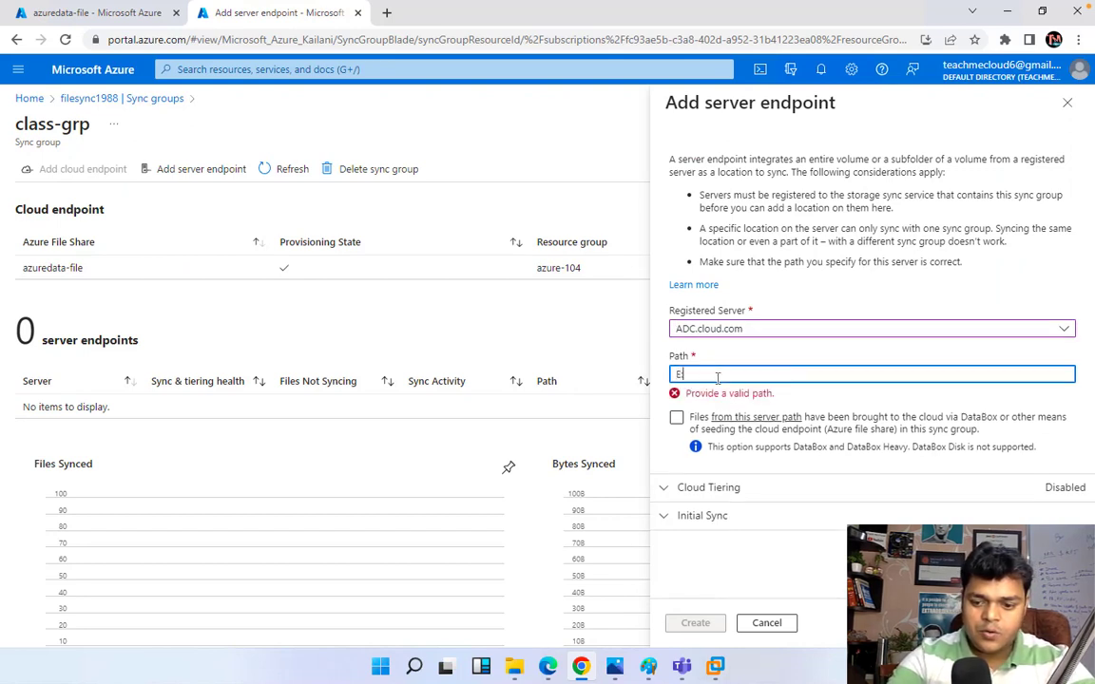
text(:\)
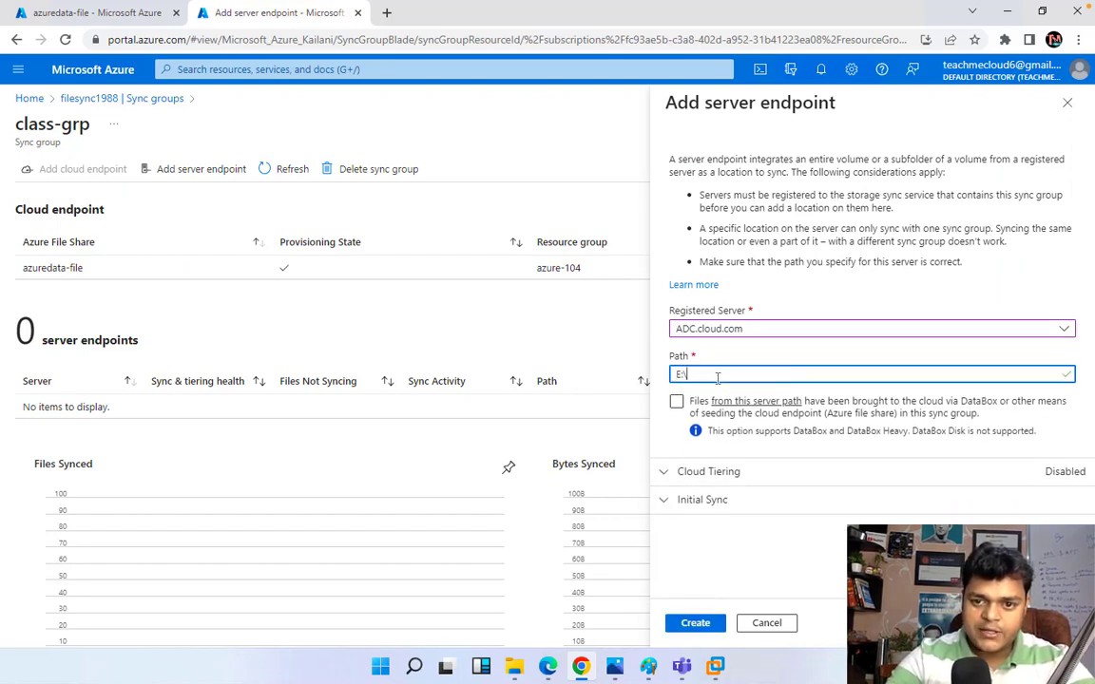
text(loac)
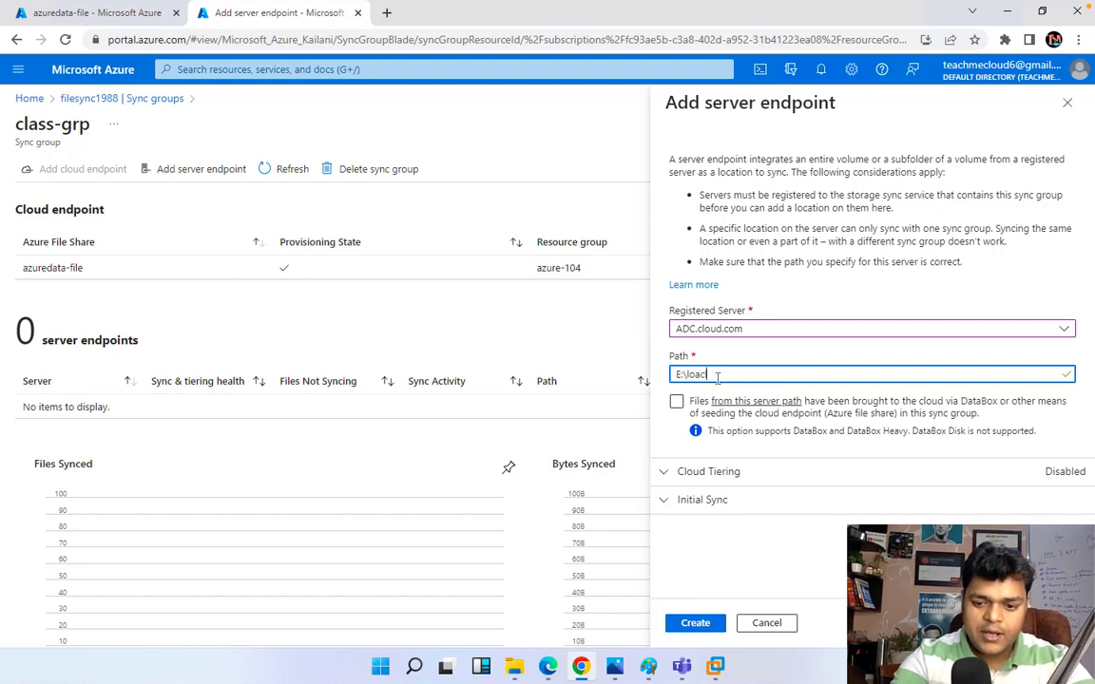
key(BackSpace)
key(BackSpace)
text(cl-data)
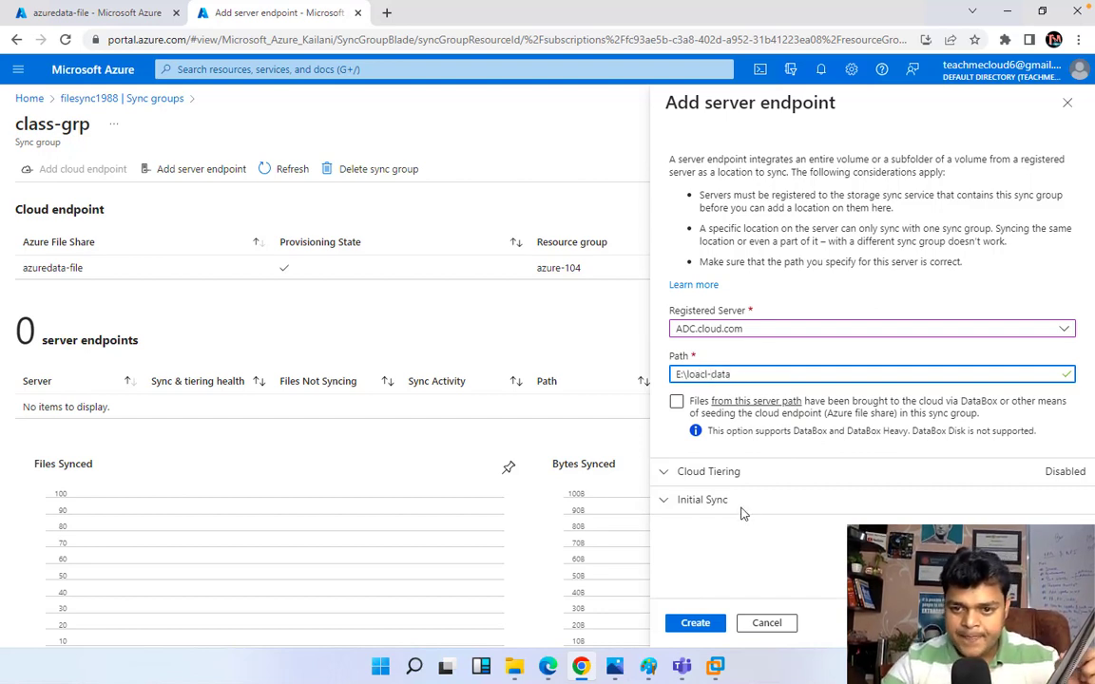
click(697, 623)
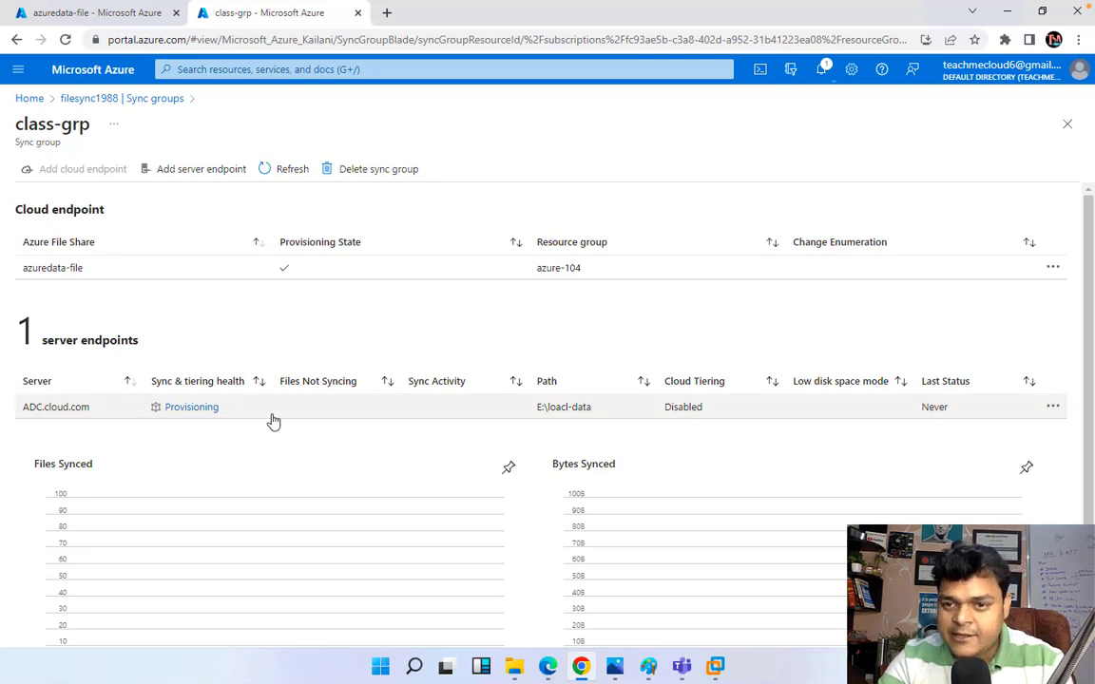
mouse_move(518, 673)
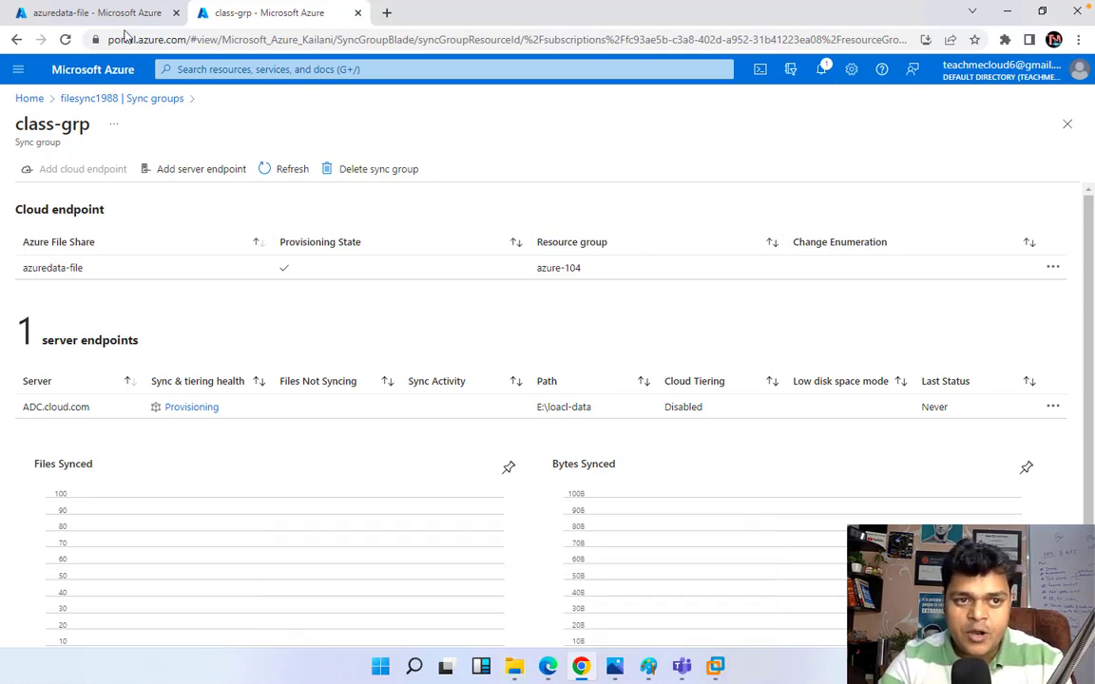
Step: Refresh the azuredata-file listing and check notifications for the endpoint creation status
click(95, 14)
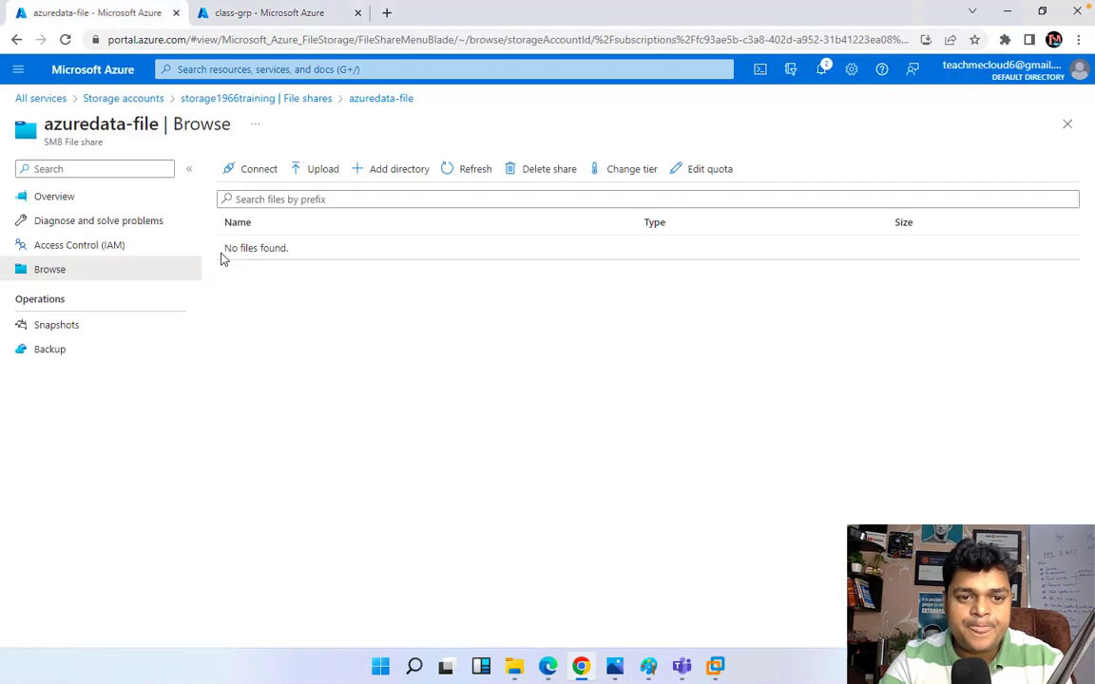
click(472, 171)
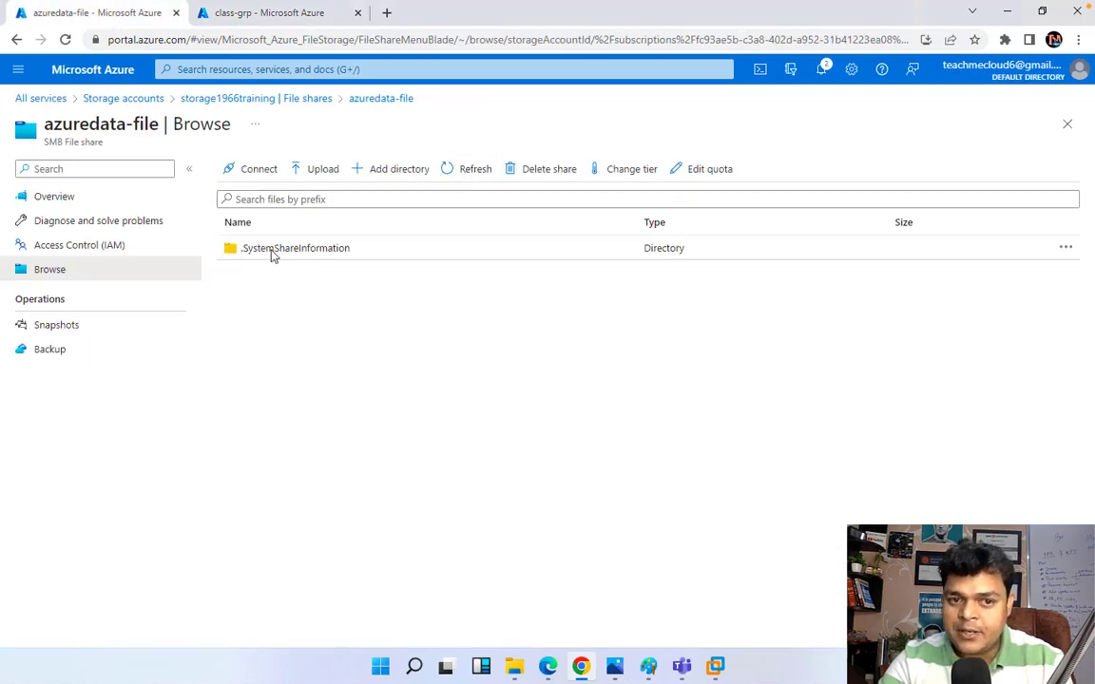
click(302, 15)
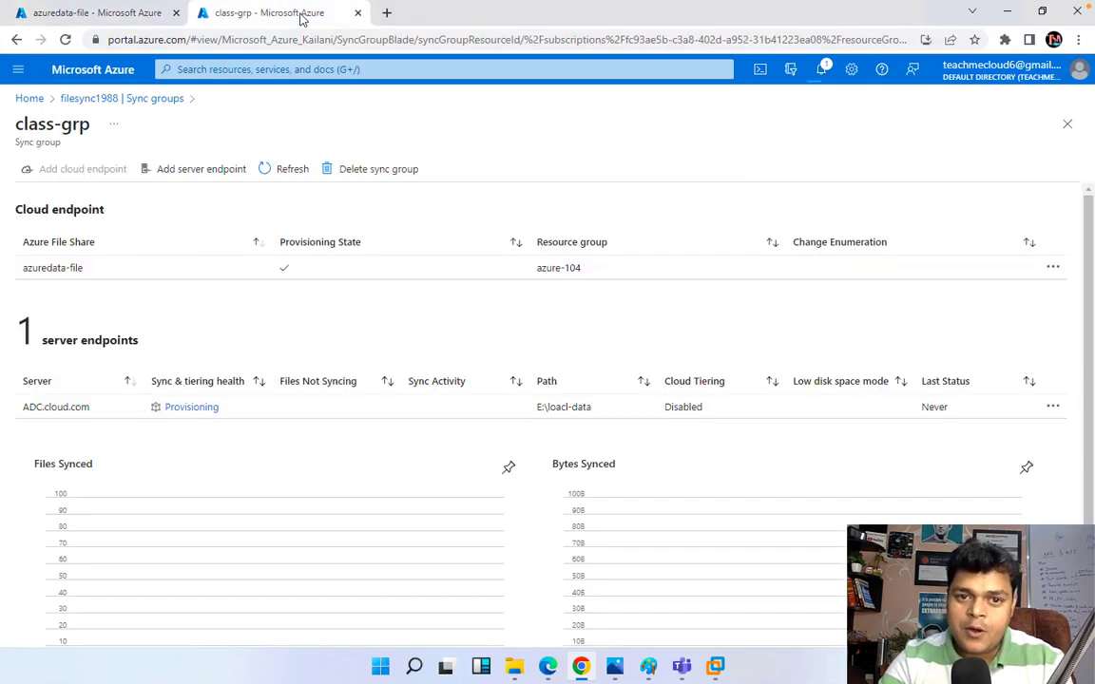
click(823, 73)
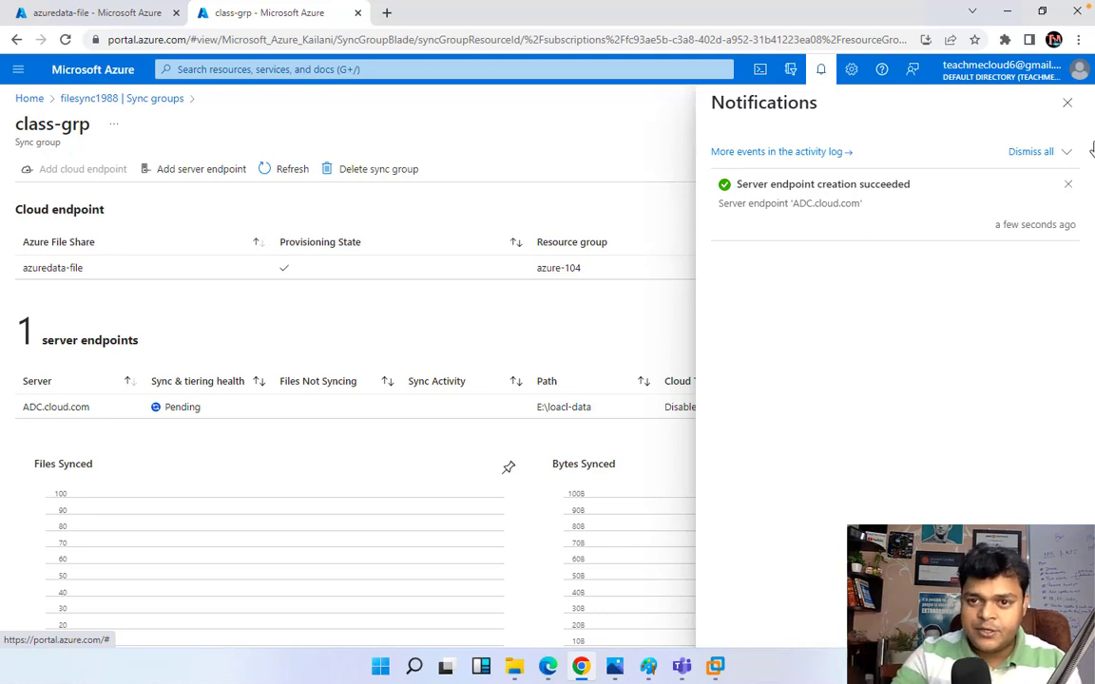
click(1072, 110)
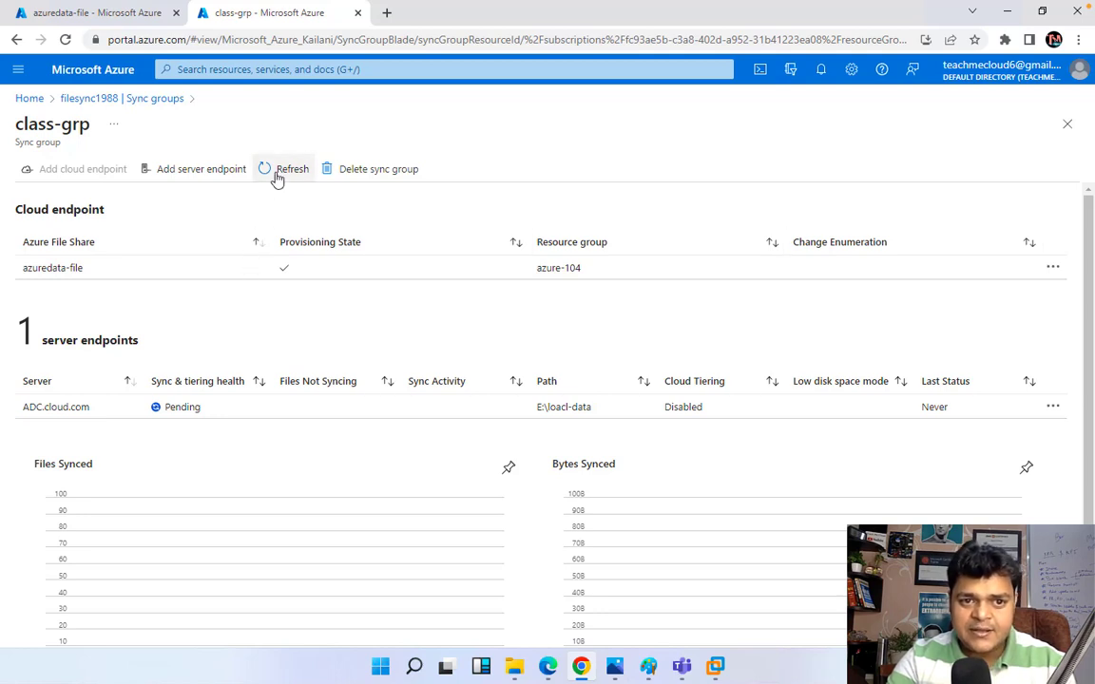
Step: Reload the class-grp page, return to the azuredata-file listing, and minimize Chrome
click(379, 41)
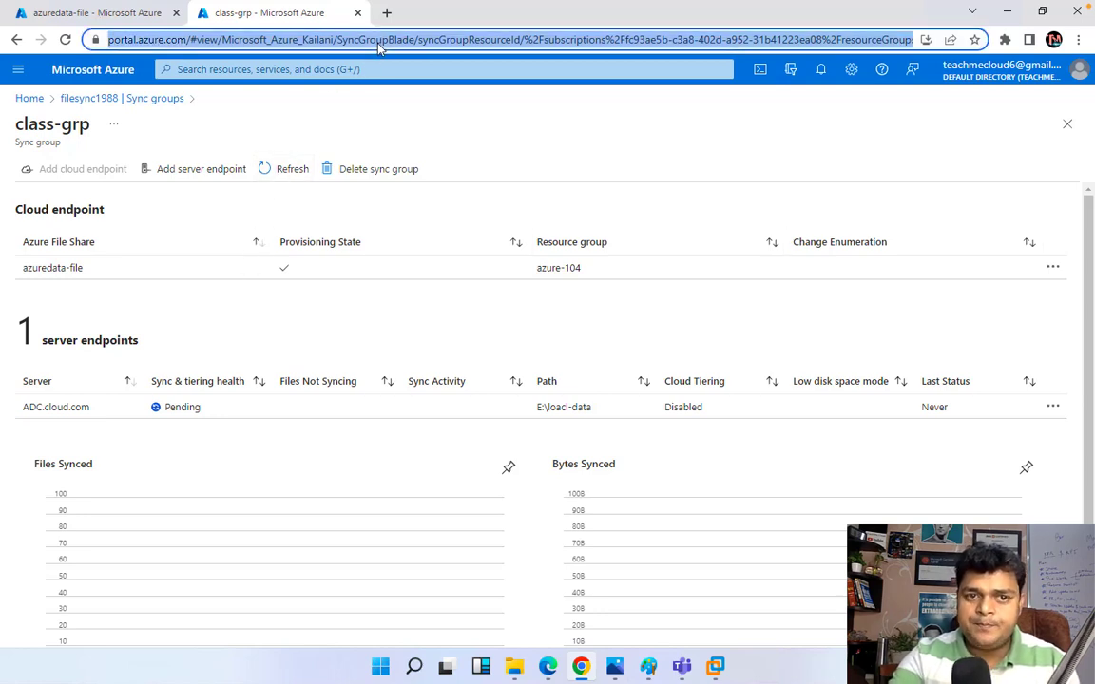
key(Return)
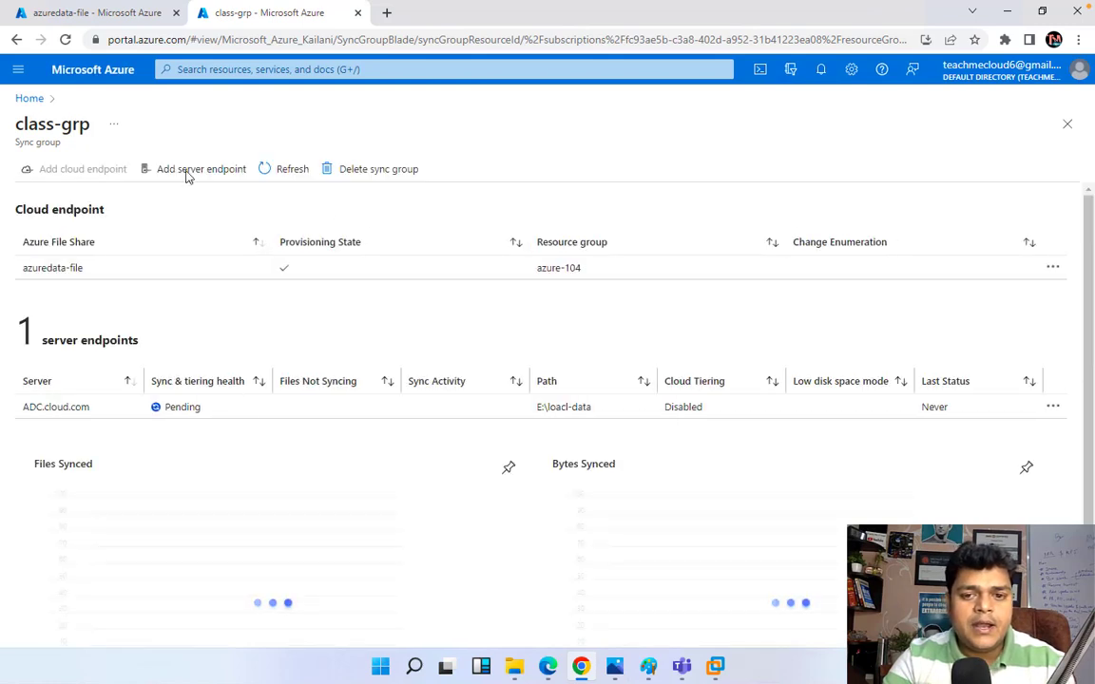
click(126, 13)
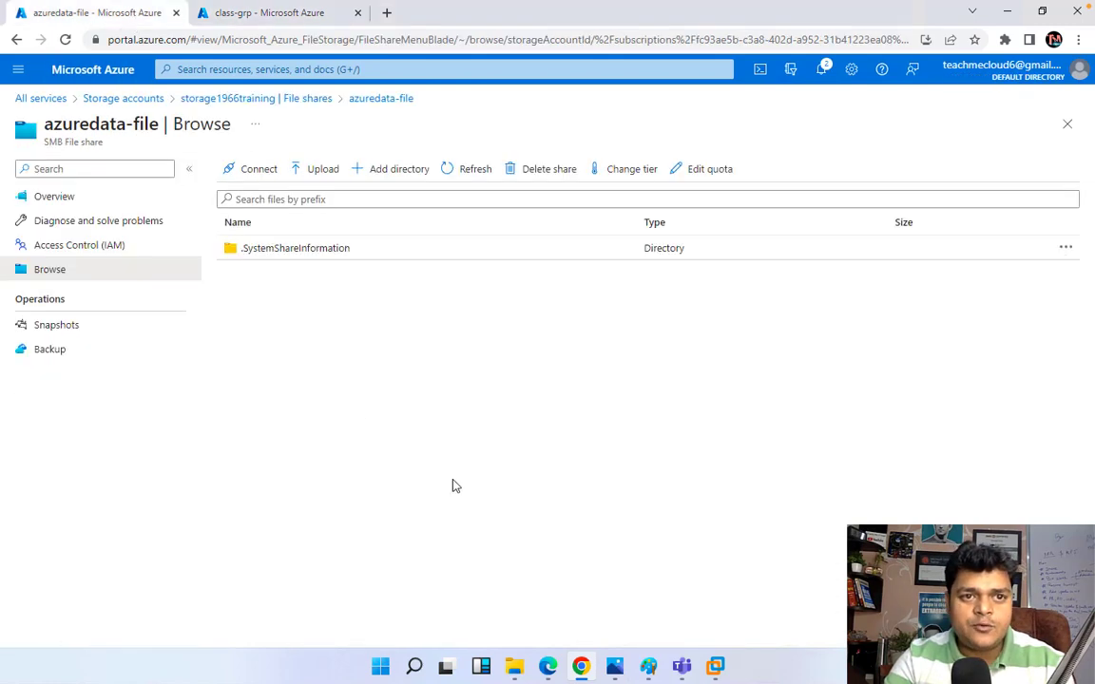
click(1009, 12)
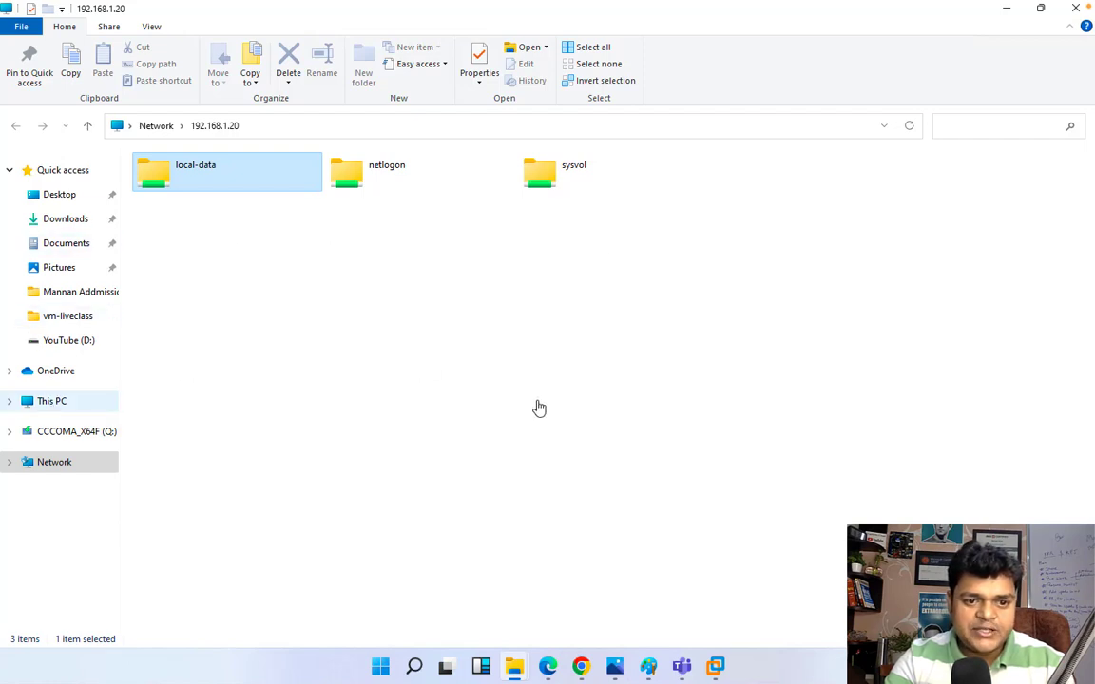
Step: Create a folder named 'test client' on the local-data drive and open it
double_click(618, 410)
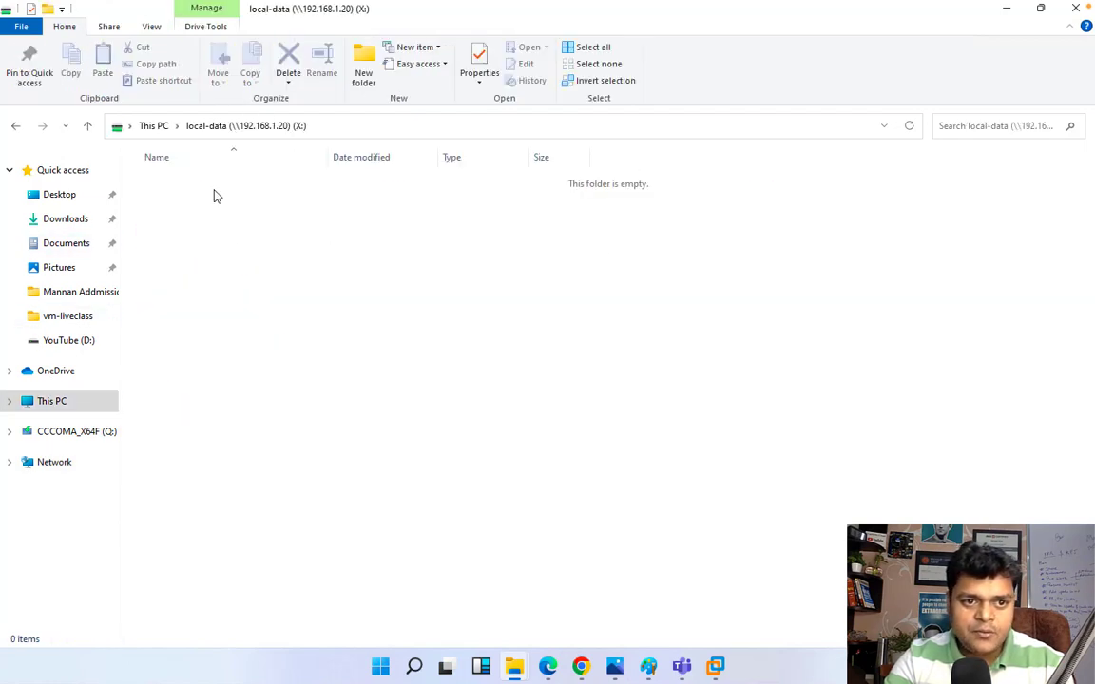
click(362, 80)
text(test)
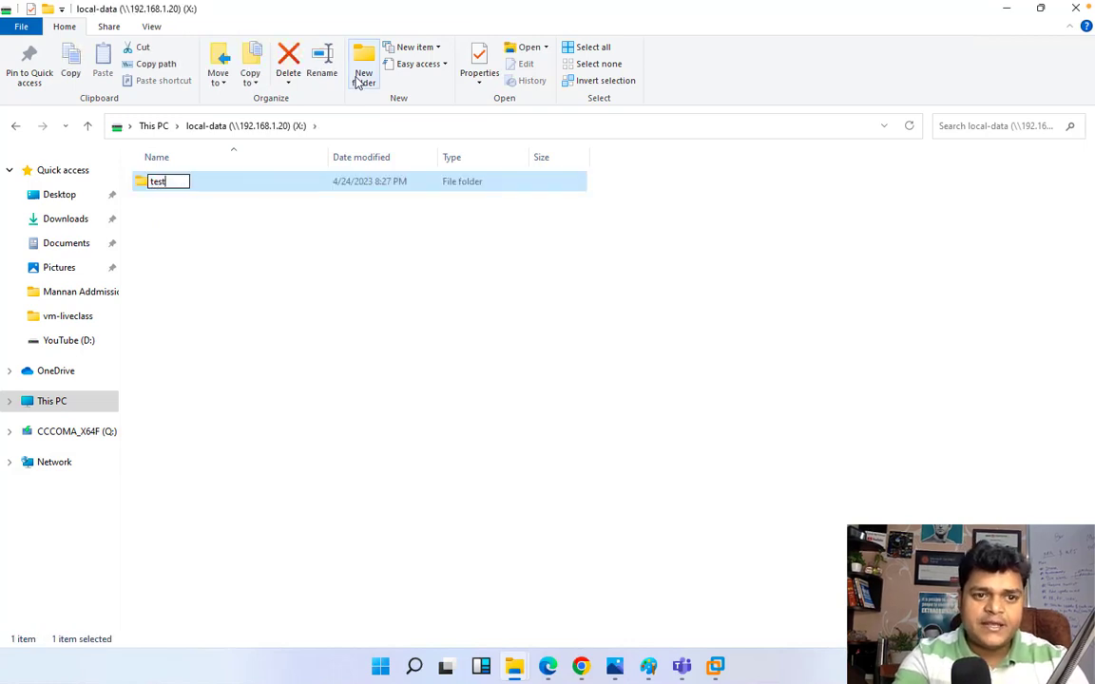
text( c)
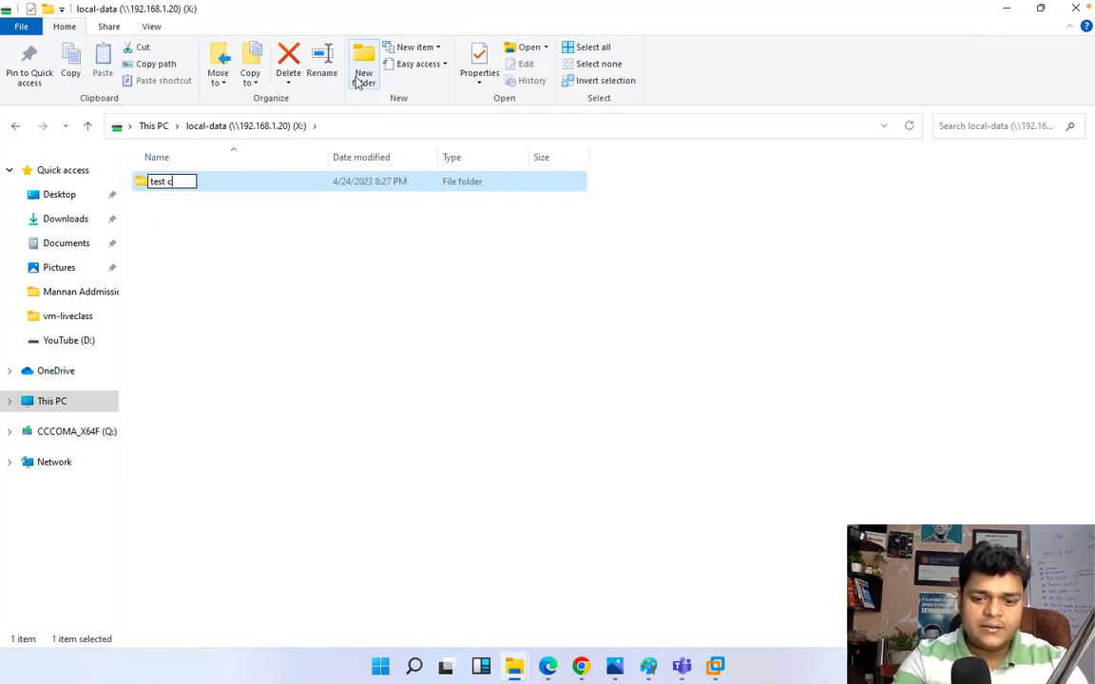
text(klient)
key(Return)
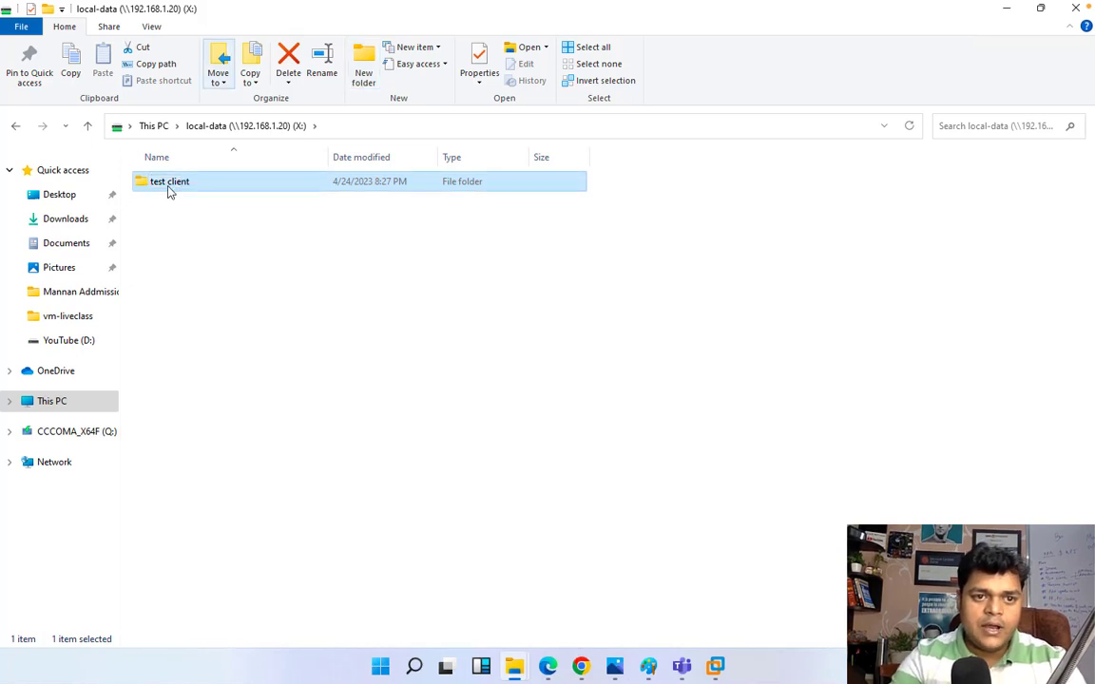
double_click(169, 190)
Step: Add a new text document named 'test' inside the test client folder
right_click(387, 543)
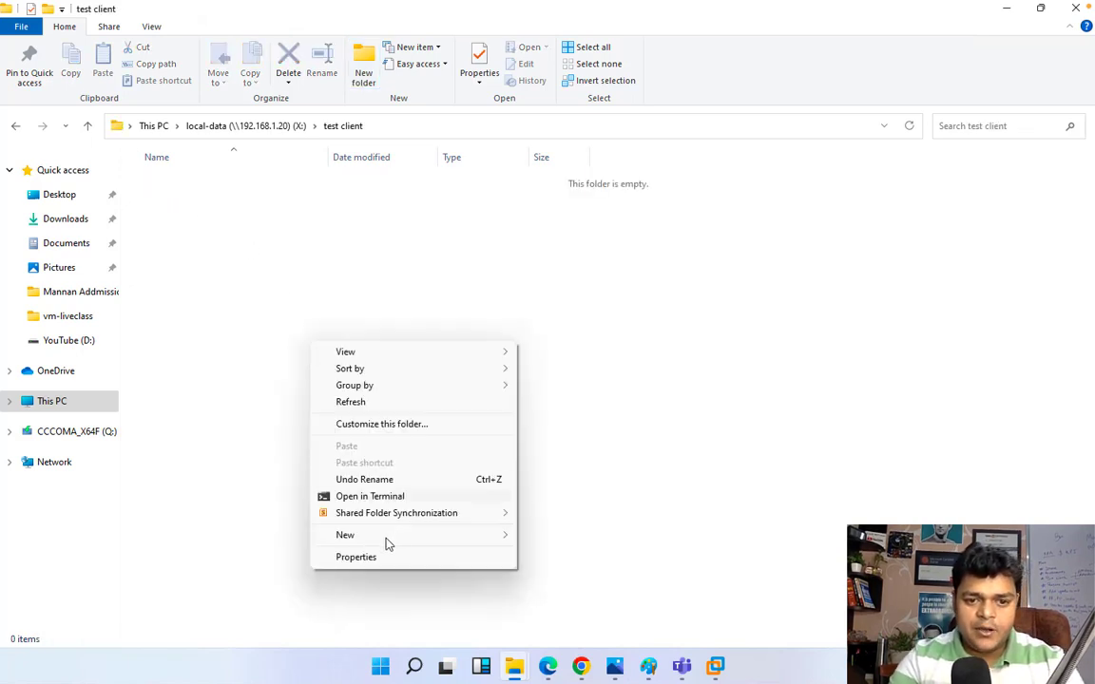
mouse_move(386, 537)
click(570, 501)
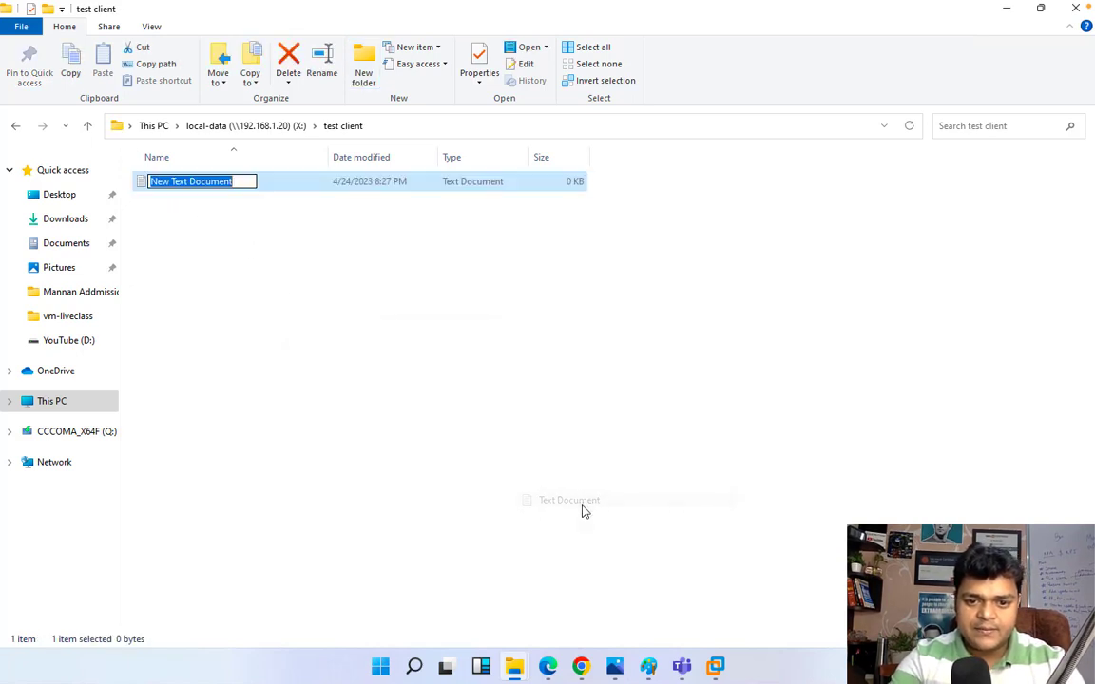
text(test)
key(Return)
key(Return)
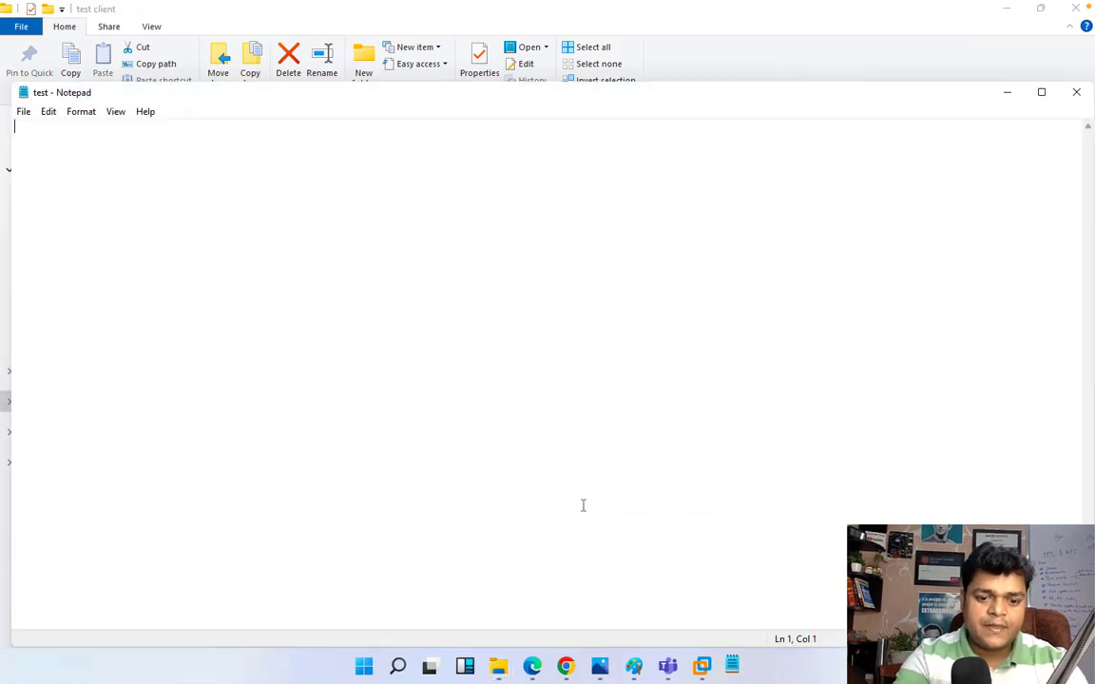
Step: Write 'this is test file for file sync service' in test.txt and save it when closing
text(this is te)
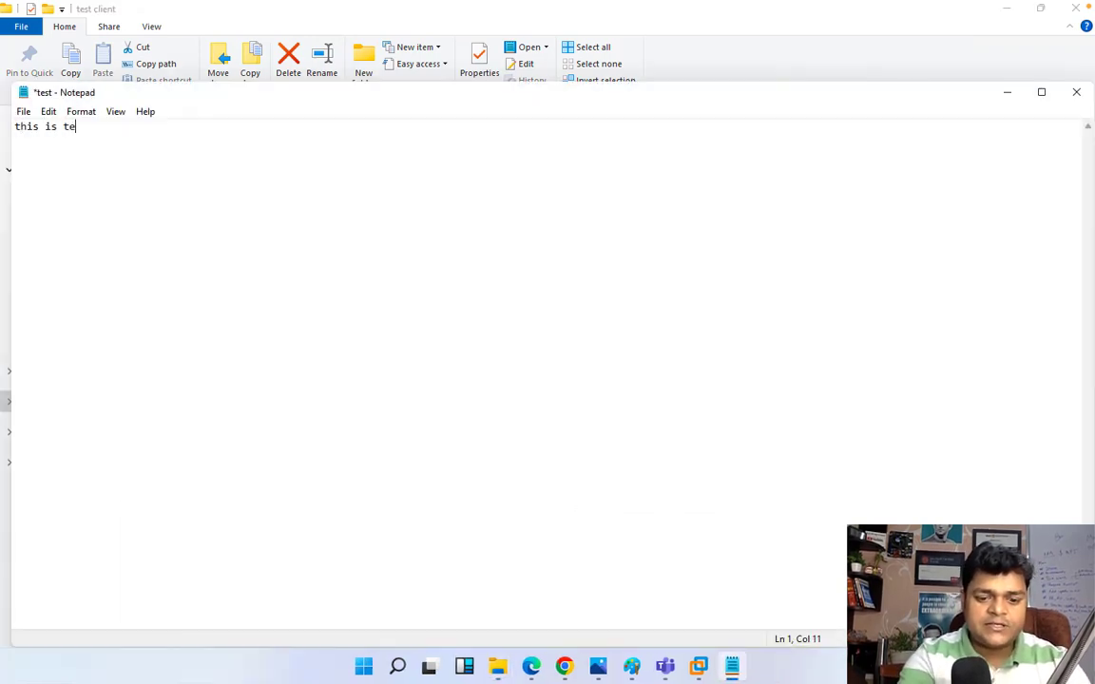
text(st file for )
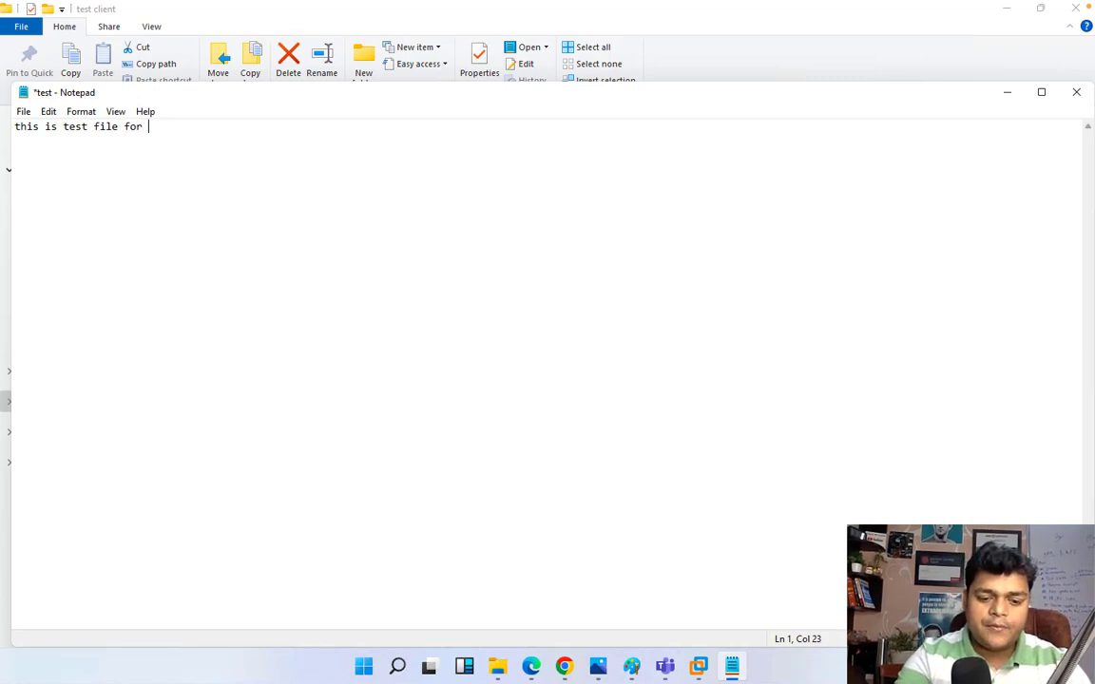
text(file syn)
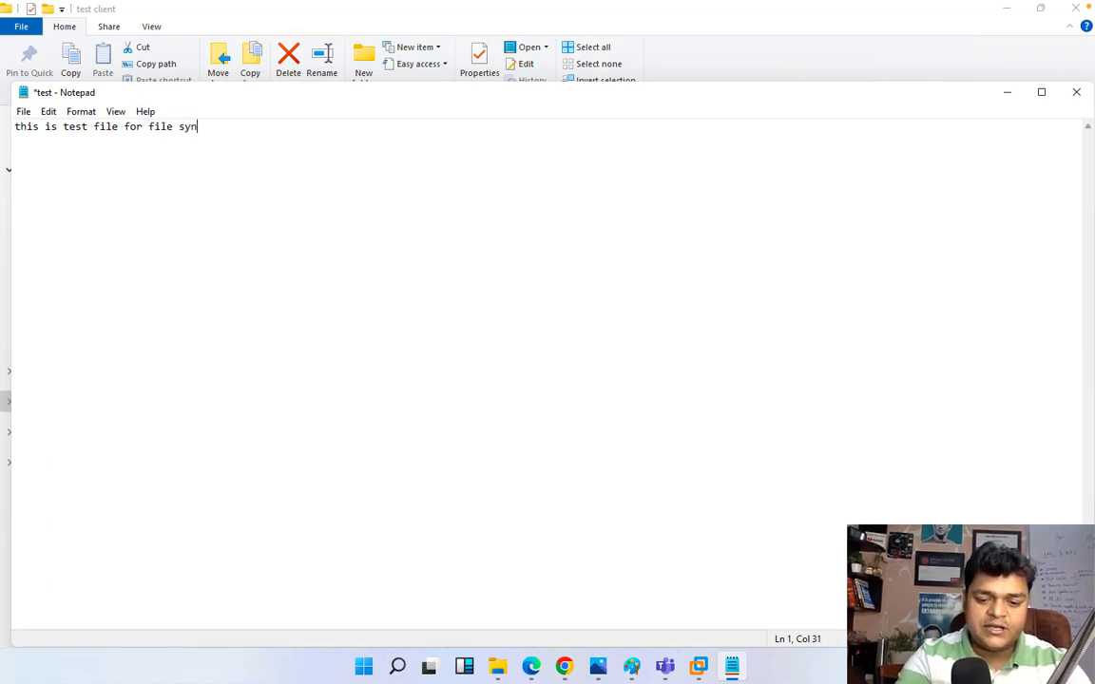
text(c service)
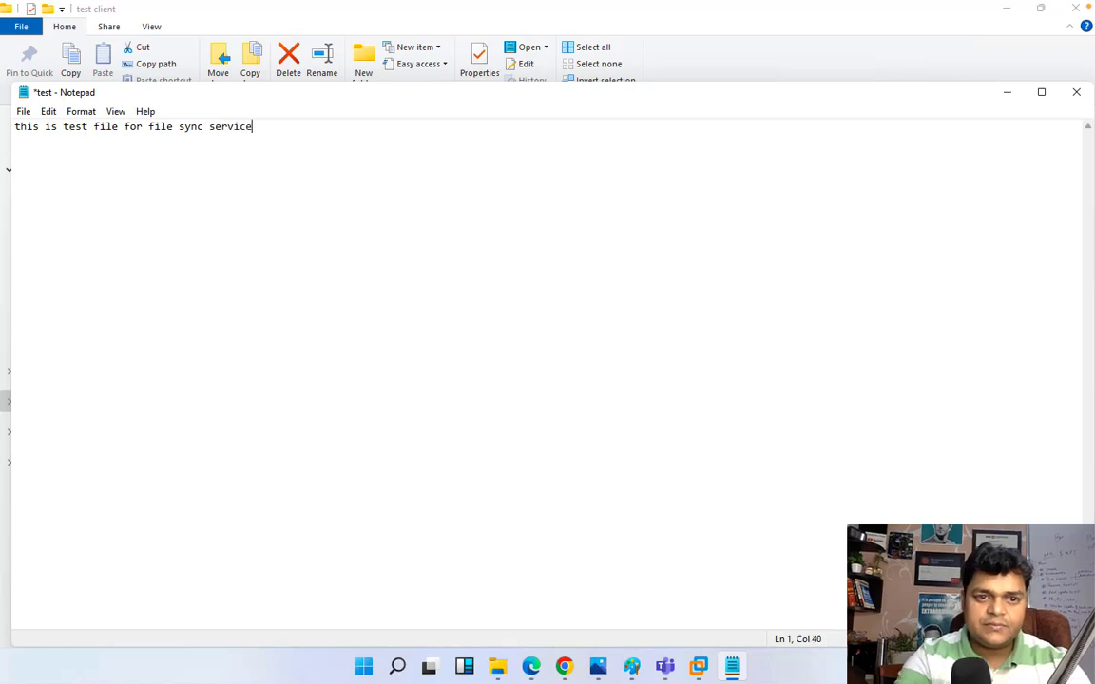
click(1075, 92)
click(506, 340)
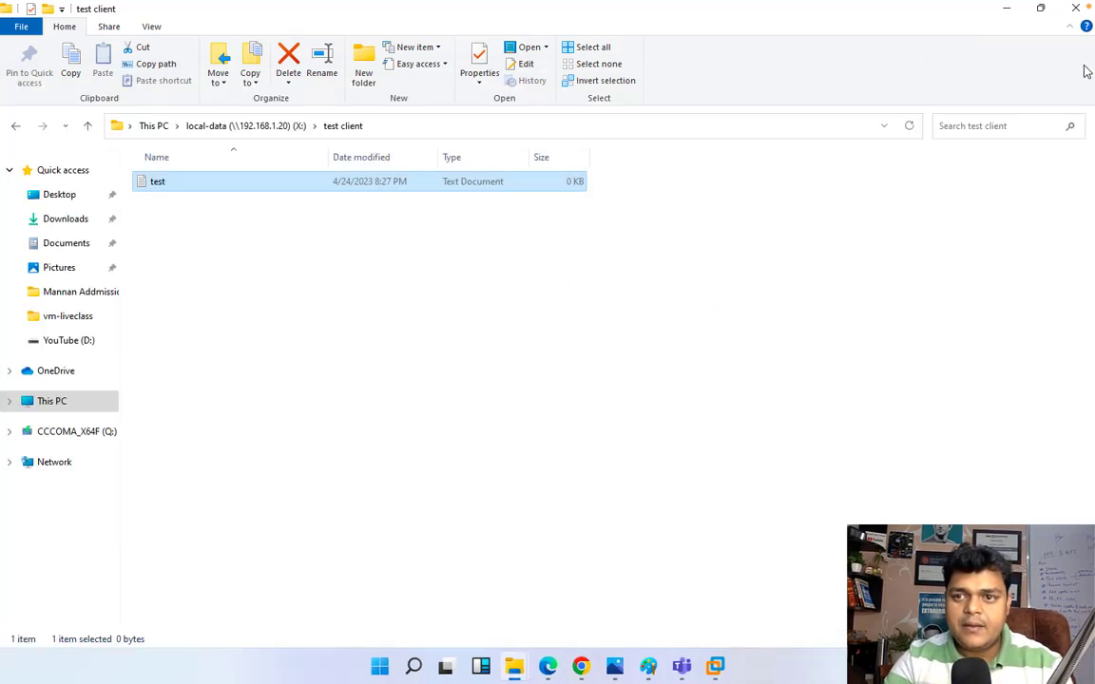
Step: Close the test client window and repeatedly refresh the azuredata-file share listing
click(1079, 8)
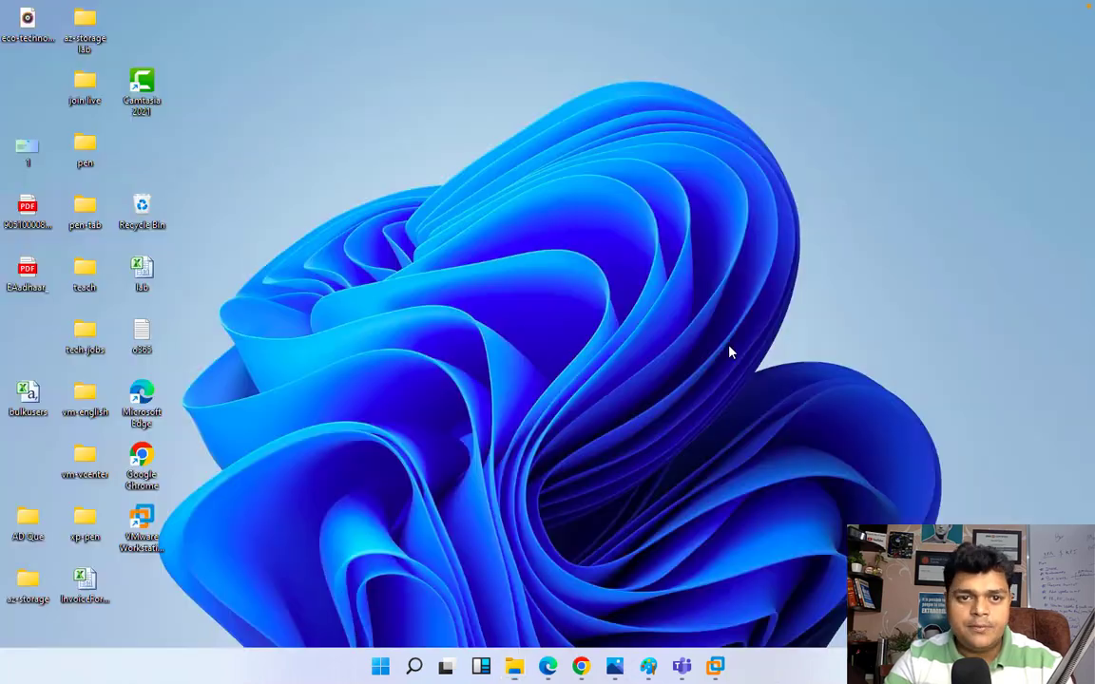
click(581, 665)
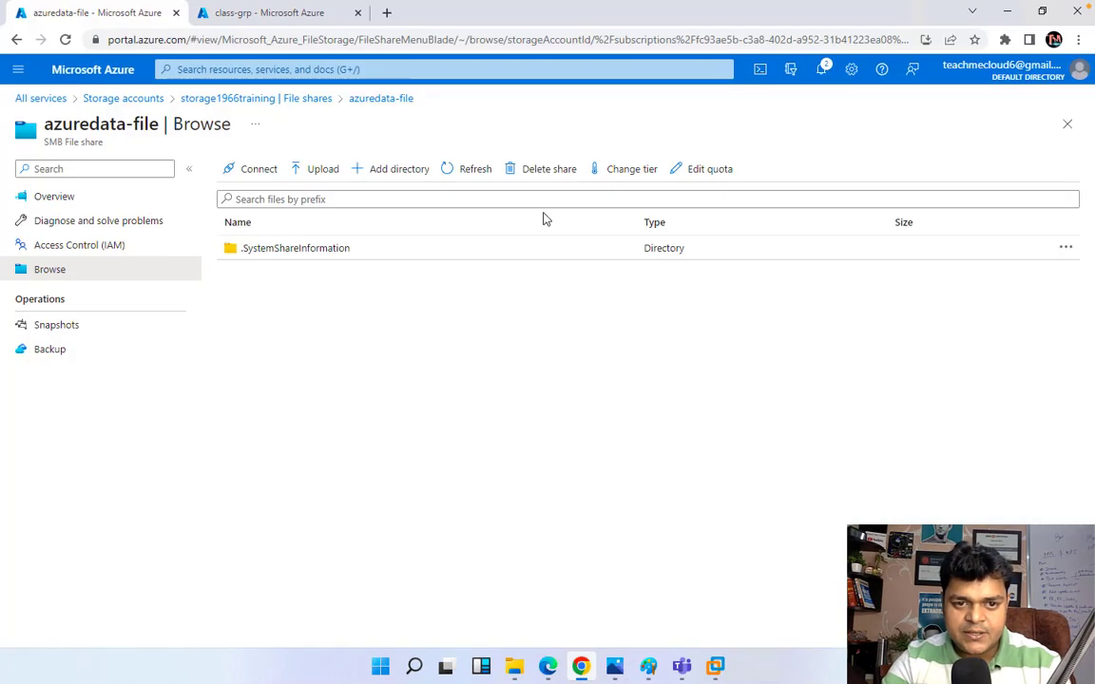
click(474, 178)
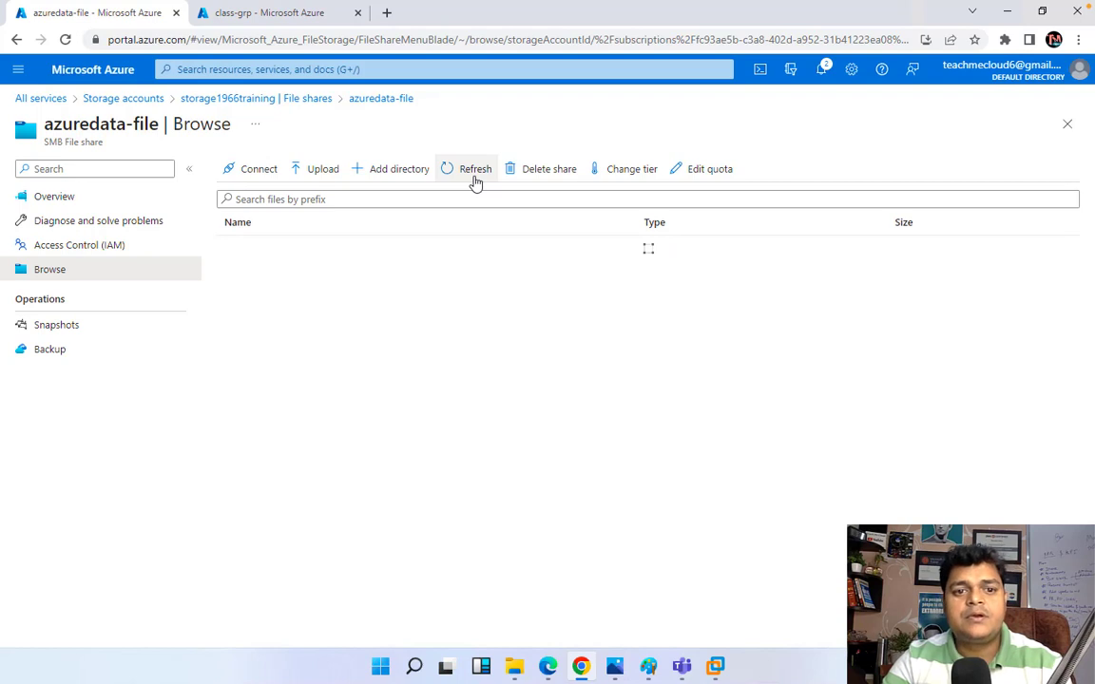
click(476, 180)
click(475, 180)
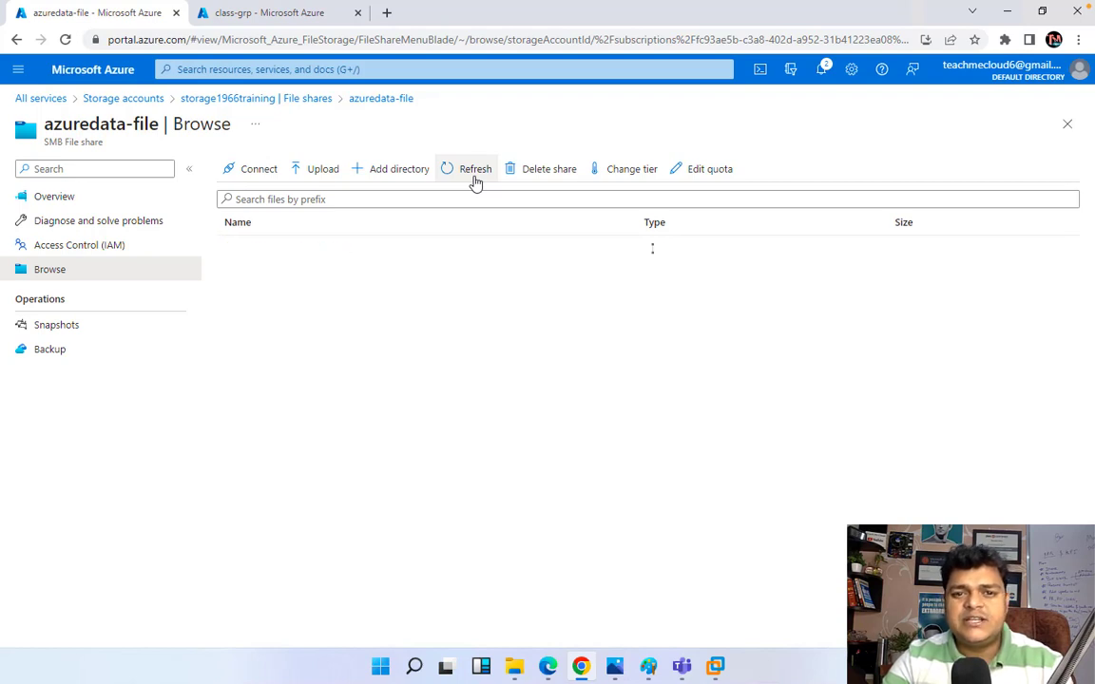
click(475, 171)
click(475, 171)
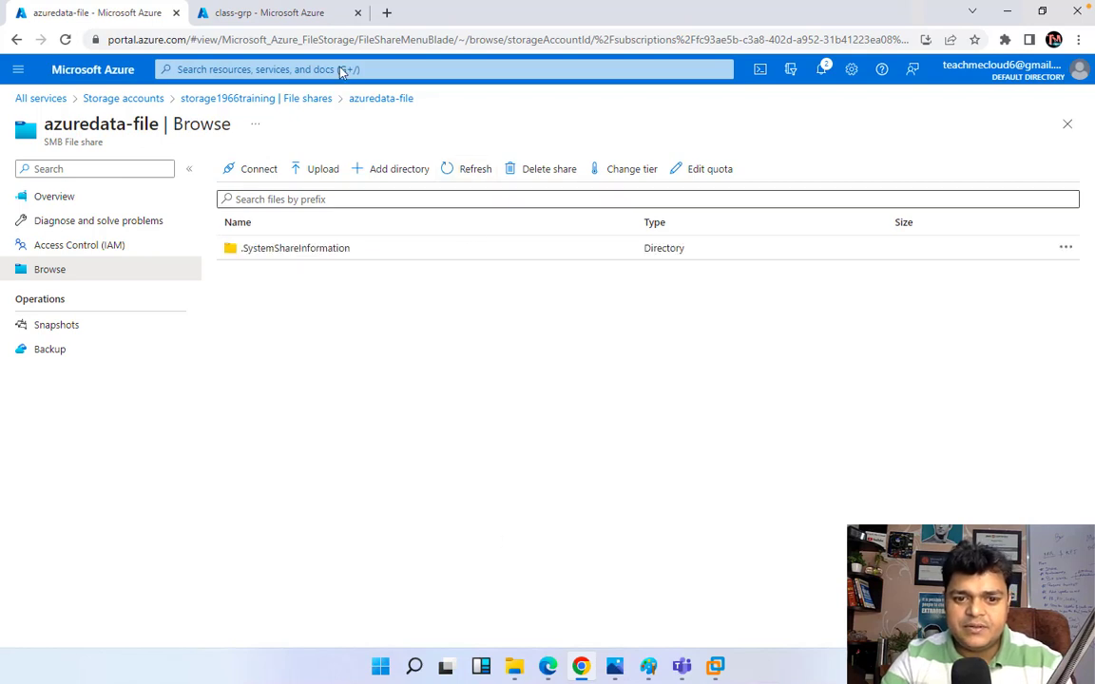
Step: Check the class-grp sync group, then refresh the azuredata-file listing several more times
click(273, 12)
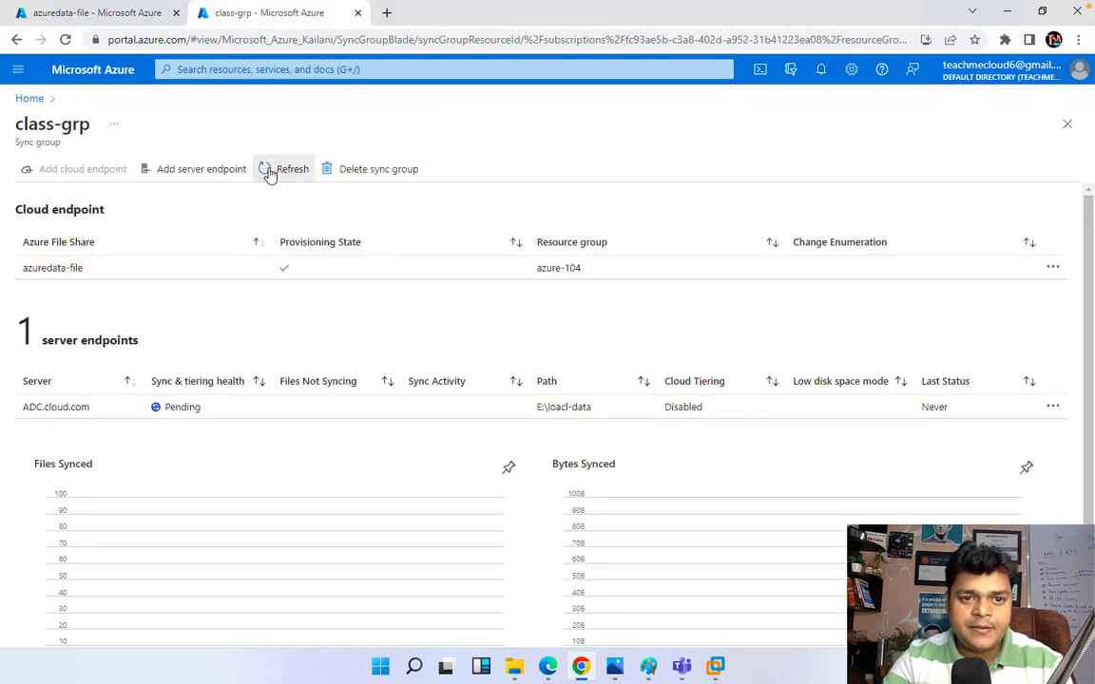
click(129, 13)
click(467, 172)
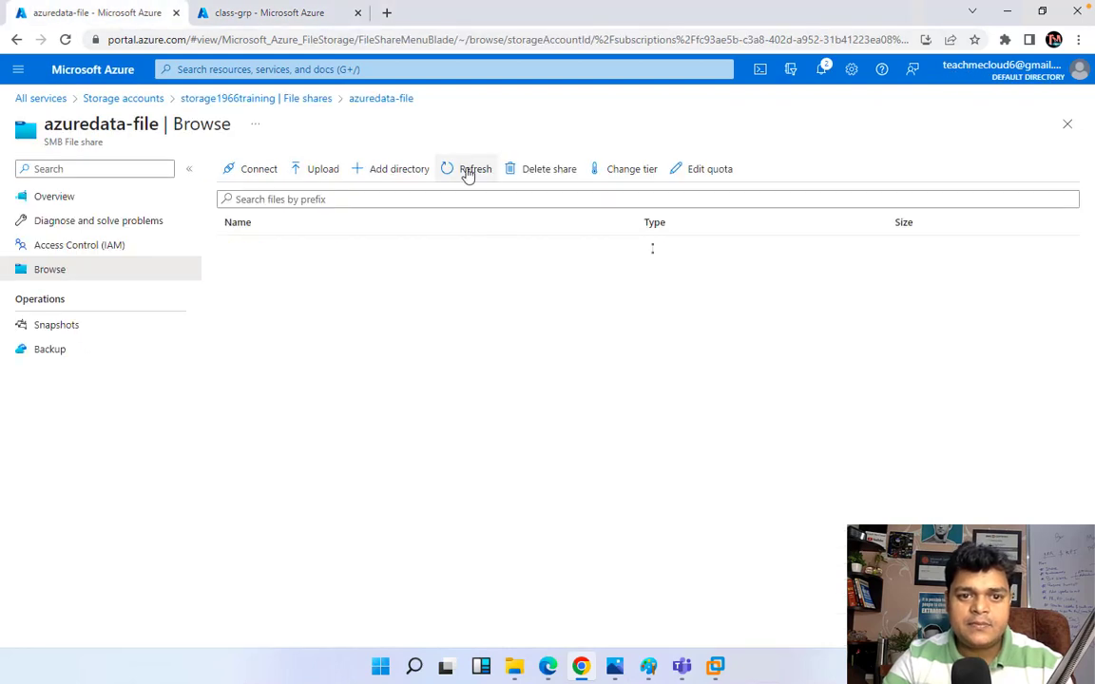
click(466, 173)
click(466, 173)
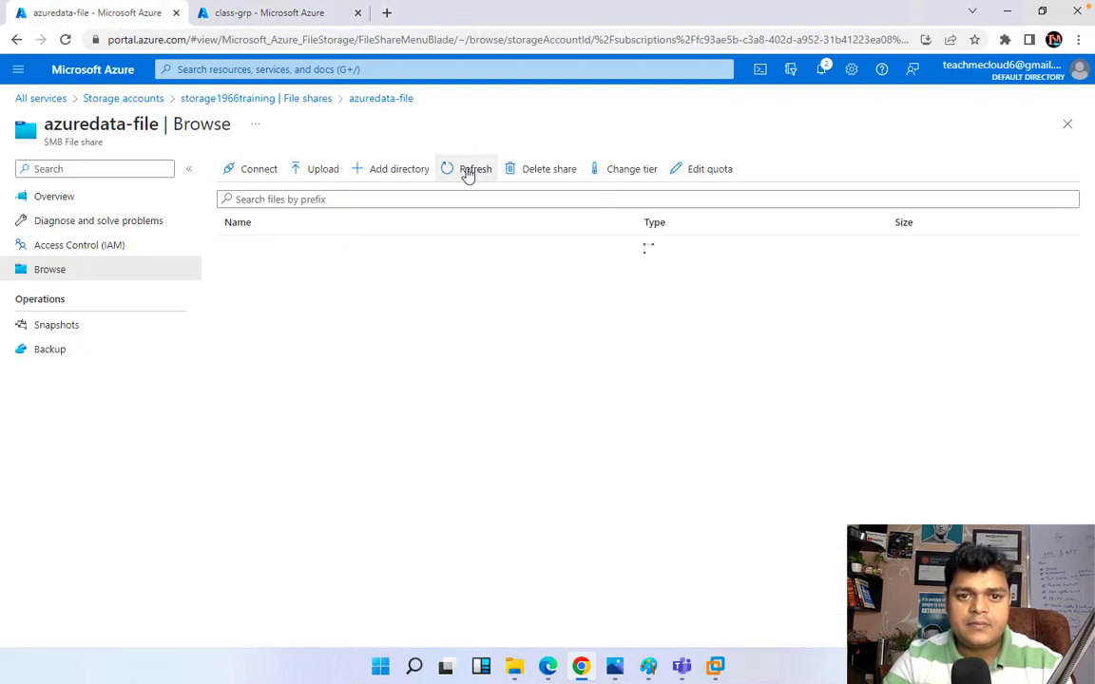
click(467, 173)
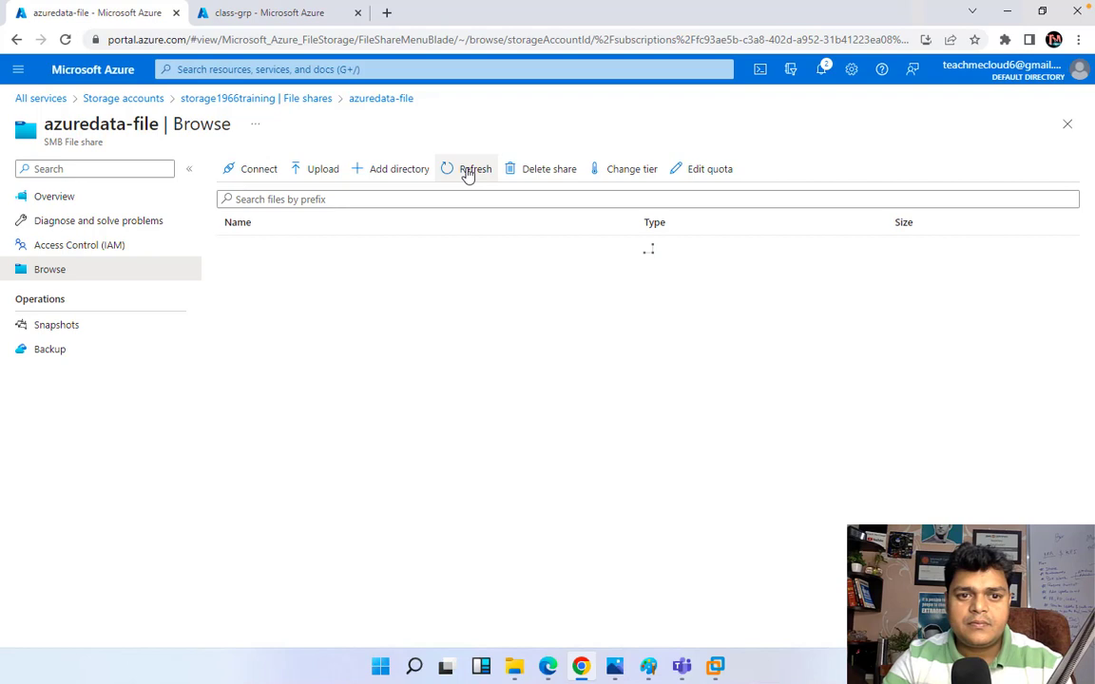
click(467, 173)
click(467, 173)
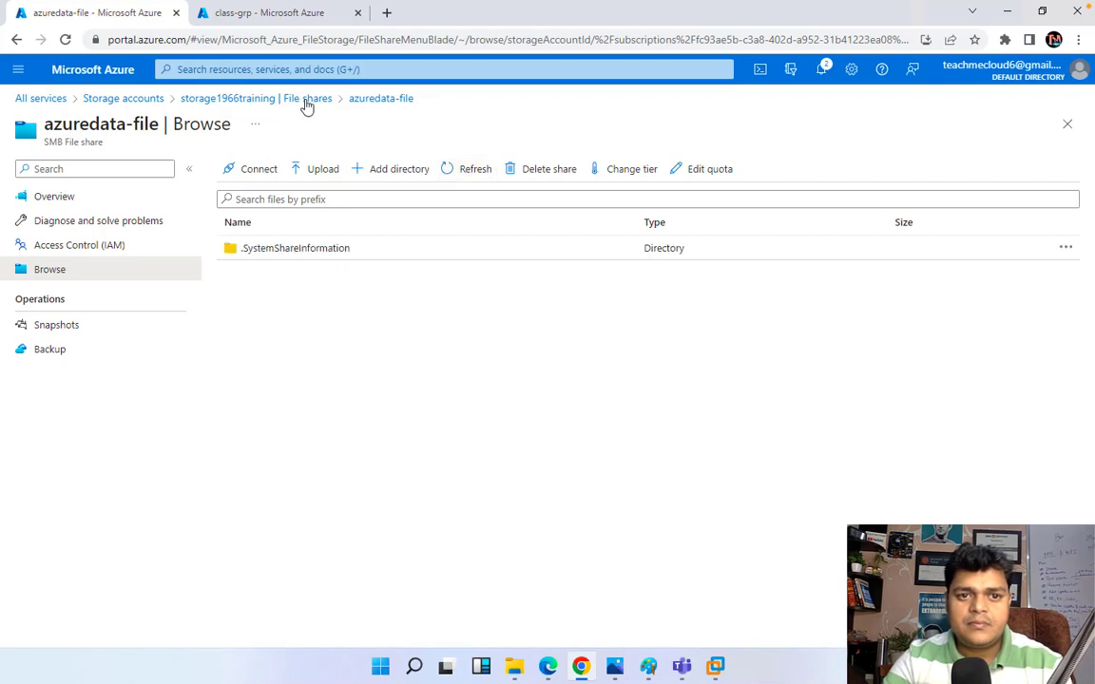
Step: Reopen azuredata-file, inspect the .SystemShareInformation directories, then reopen the share's file listing
click(305, 98)
click(523, 362)
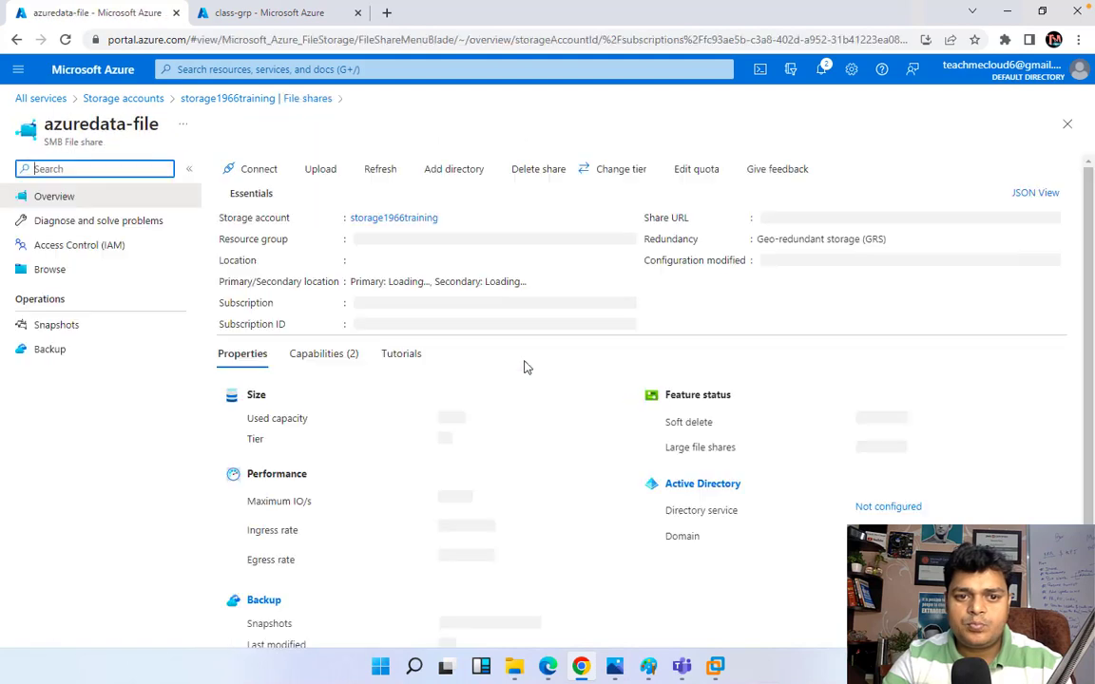
click(55, 271)
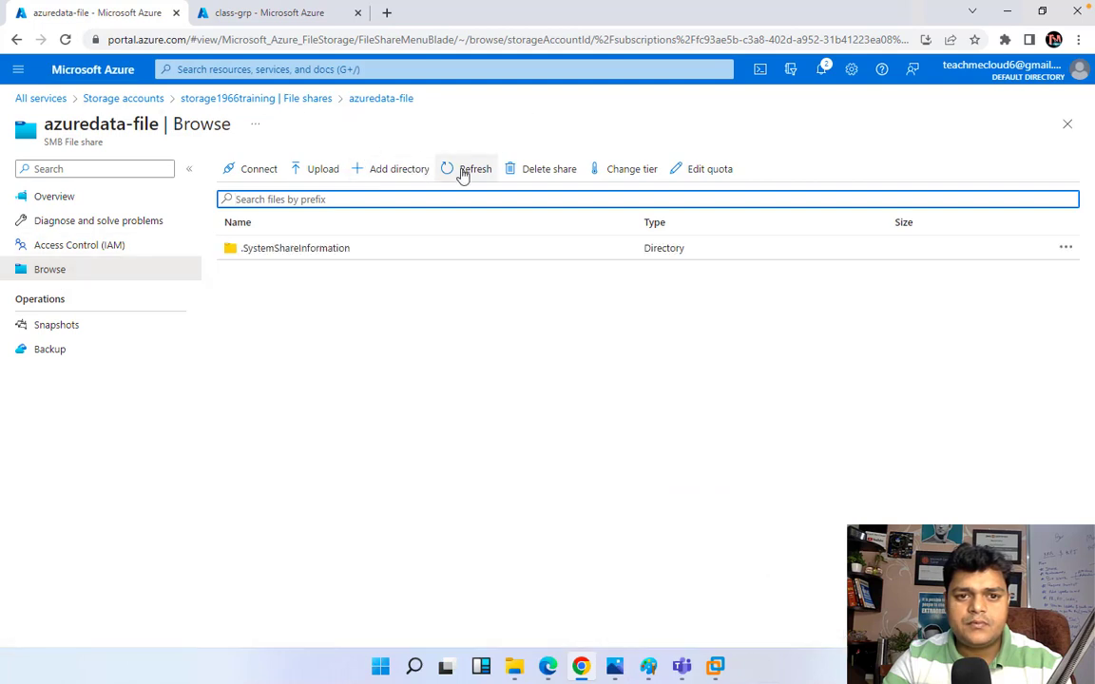
click(463, 172)
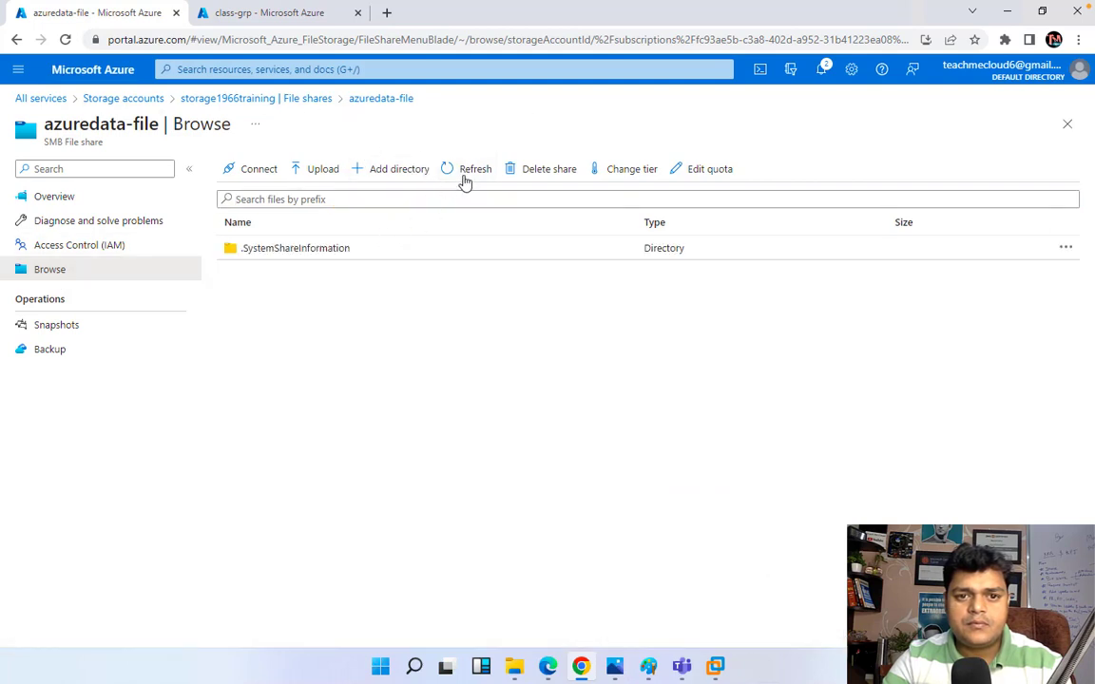
click(337, 252)
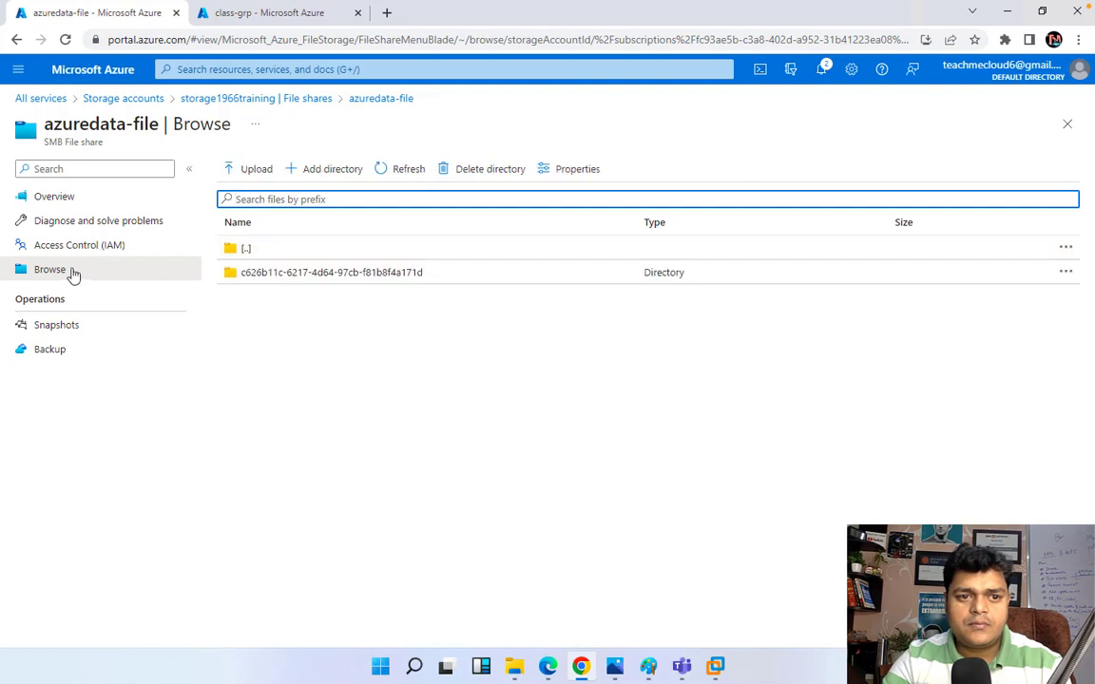
click(335, 274)
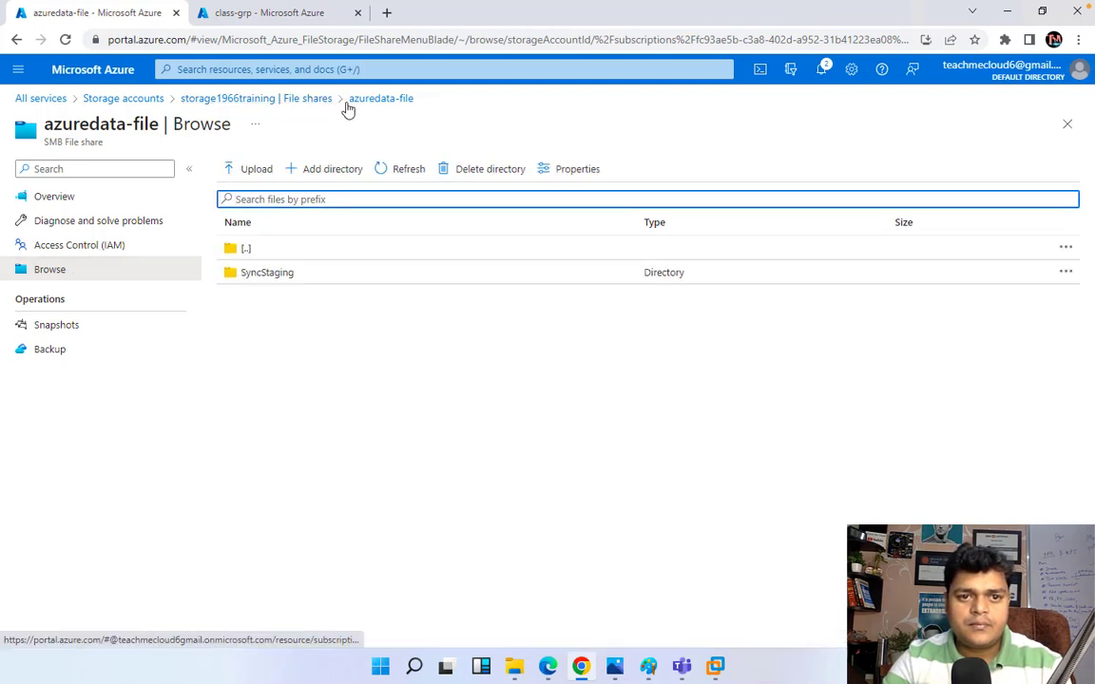
click(256, 101)
click(535, 361)
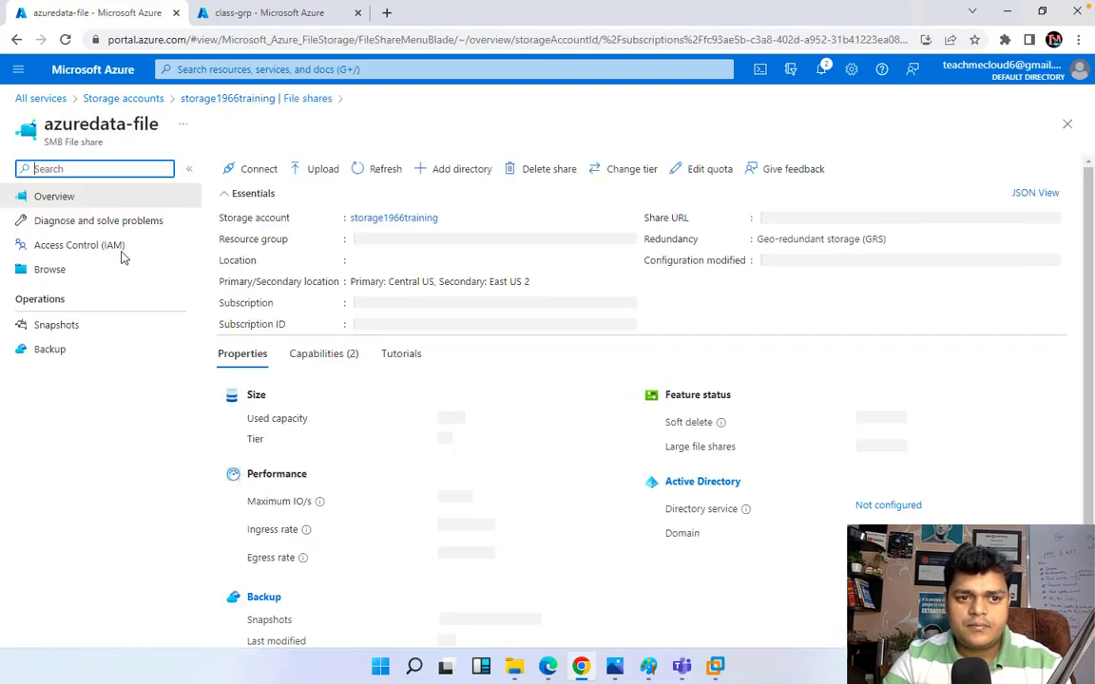
click(47, 272)
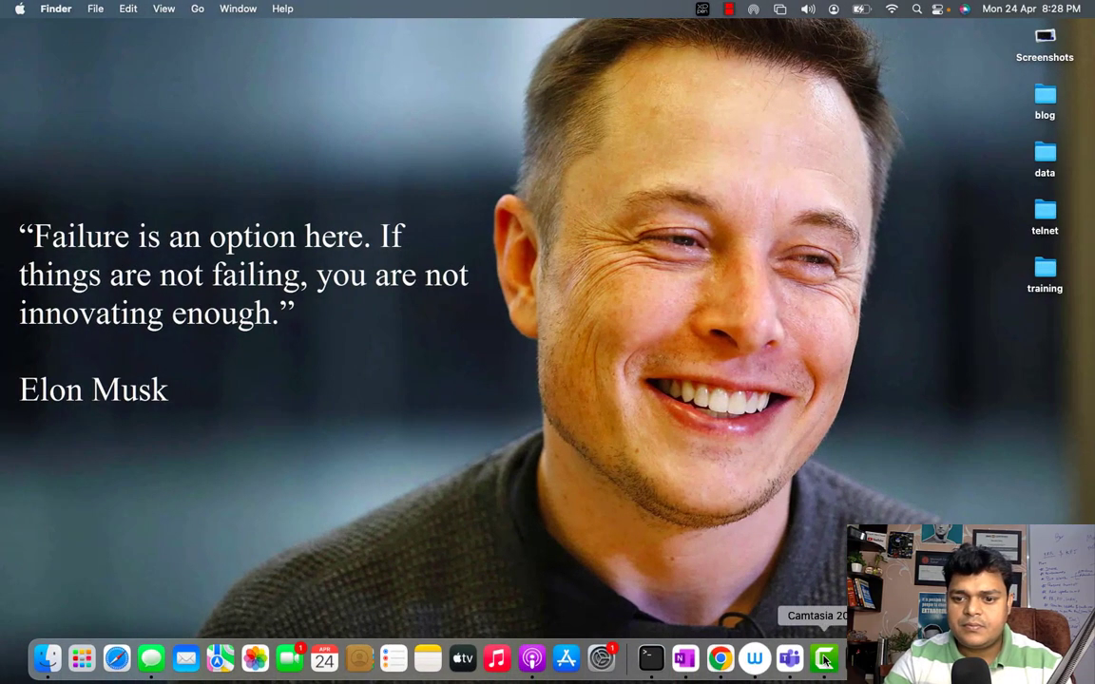
Step: View test.txt from the share's test client folder to verify its text, then bring up the 192.168.1.75 window
right_click(823, 658)
click(858, 494)
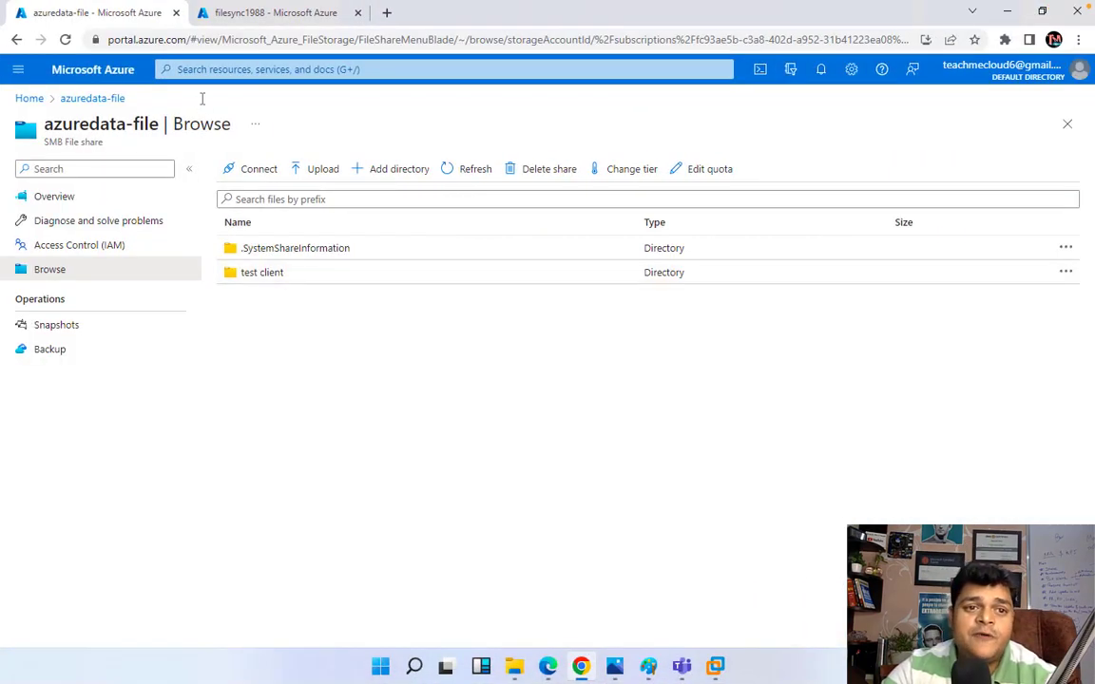
click(275, 275)
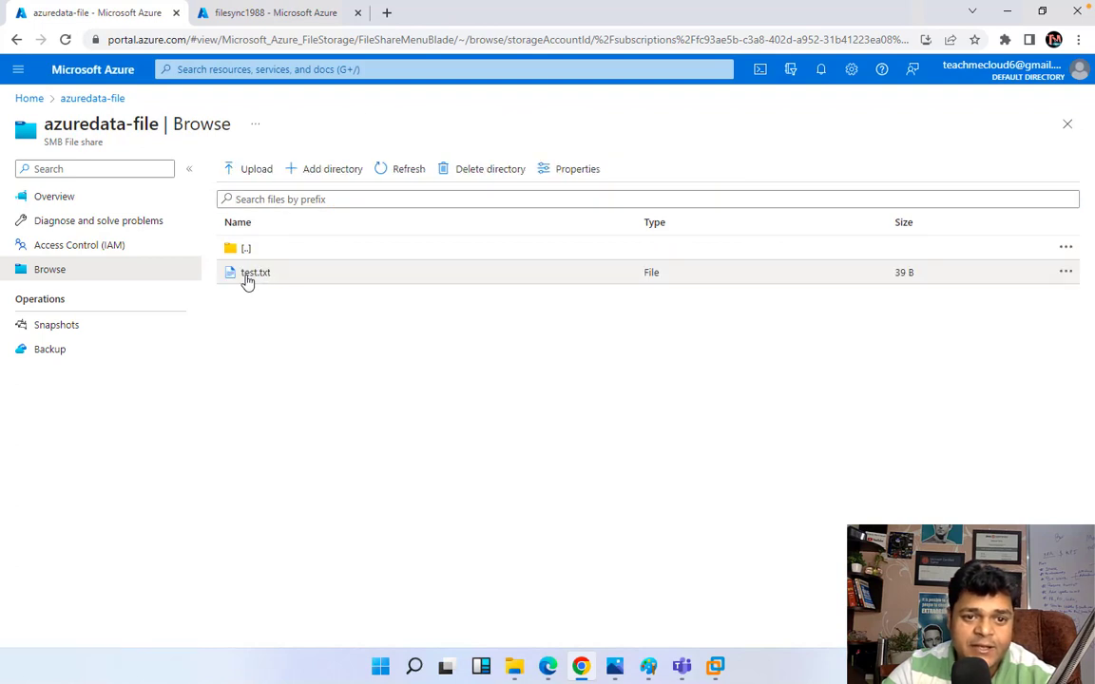
click(247, 280)
double_click(247, 281)
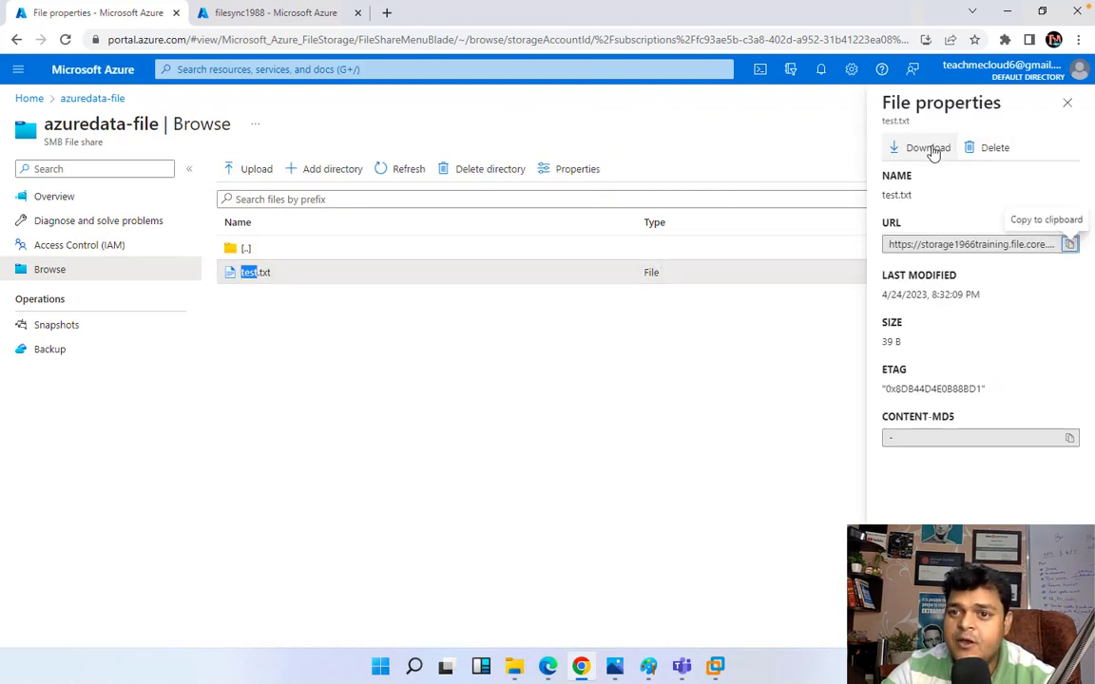
click(927, 148)
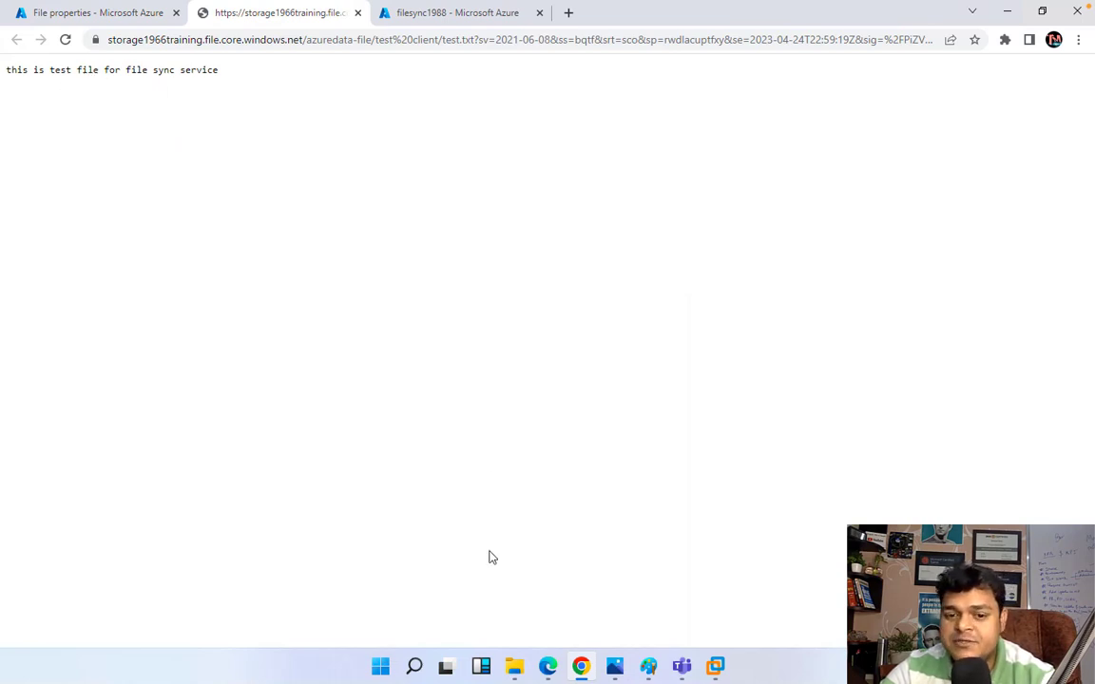
click(514, 665)
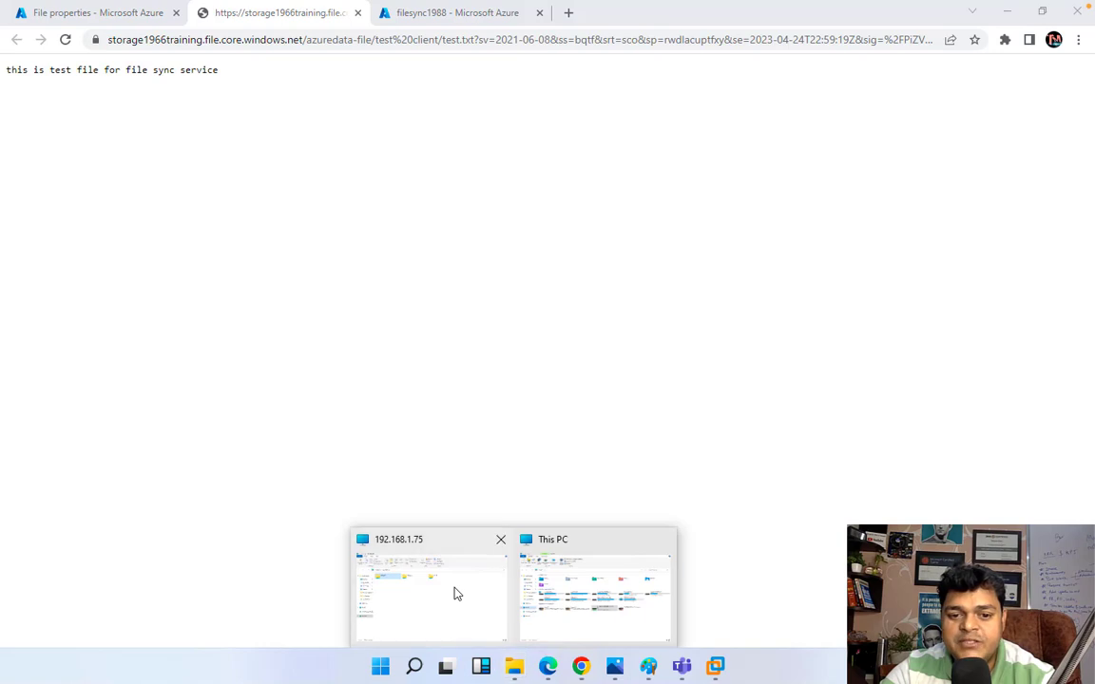
click(454, 594)
Step: Reopen the test file from local-data (X:) > test client in Notepad to compare its text
mouse_move(514, 665)
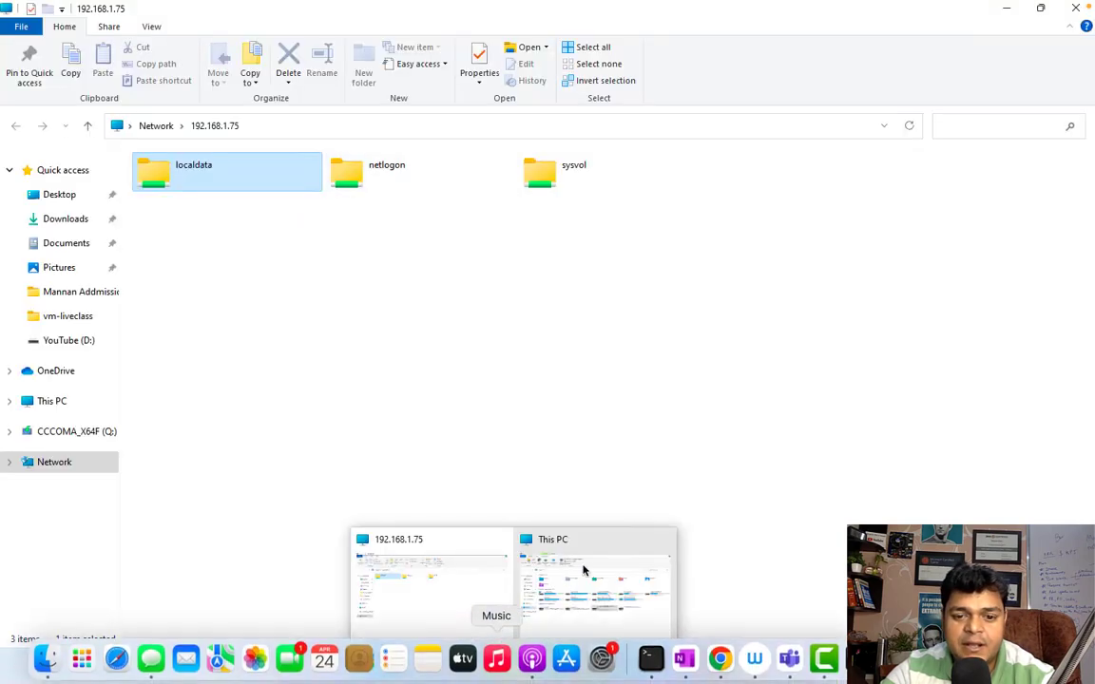
click(583, 570)
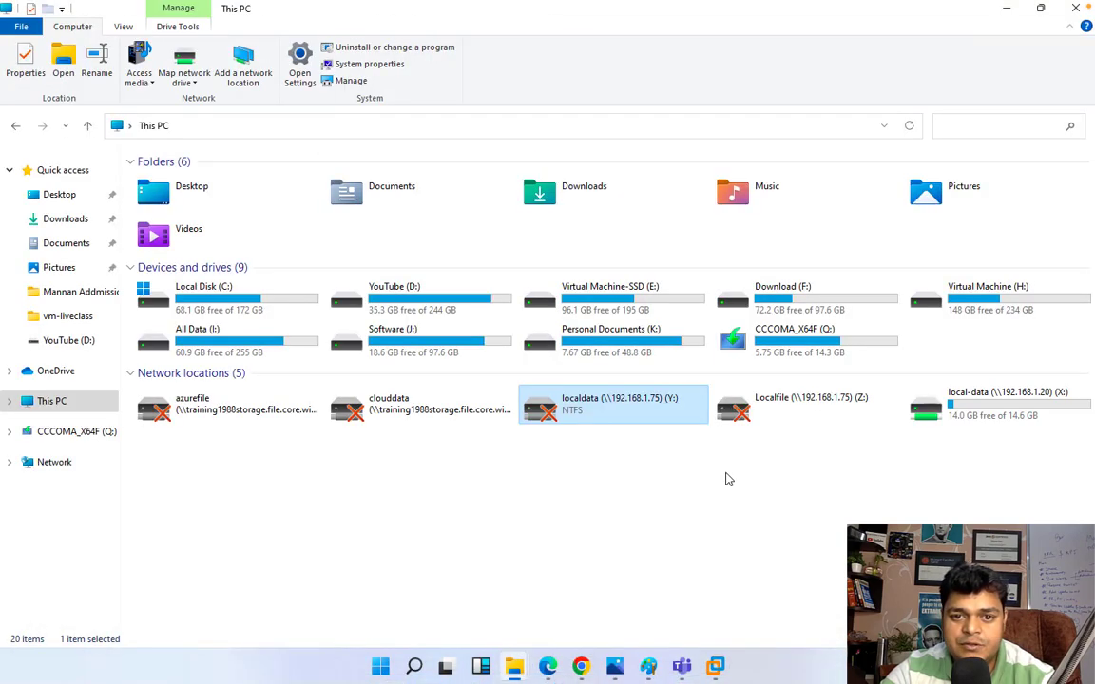
double_click(992, 407)
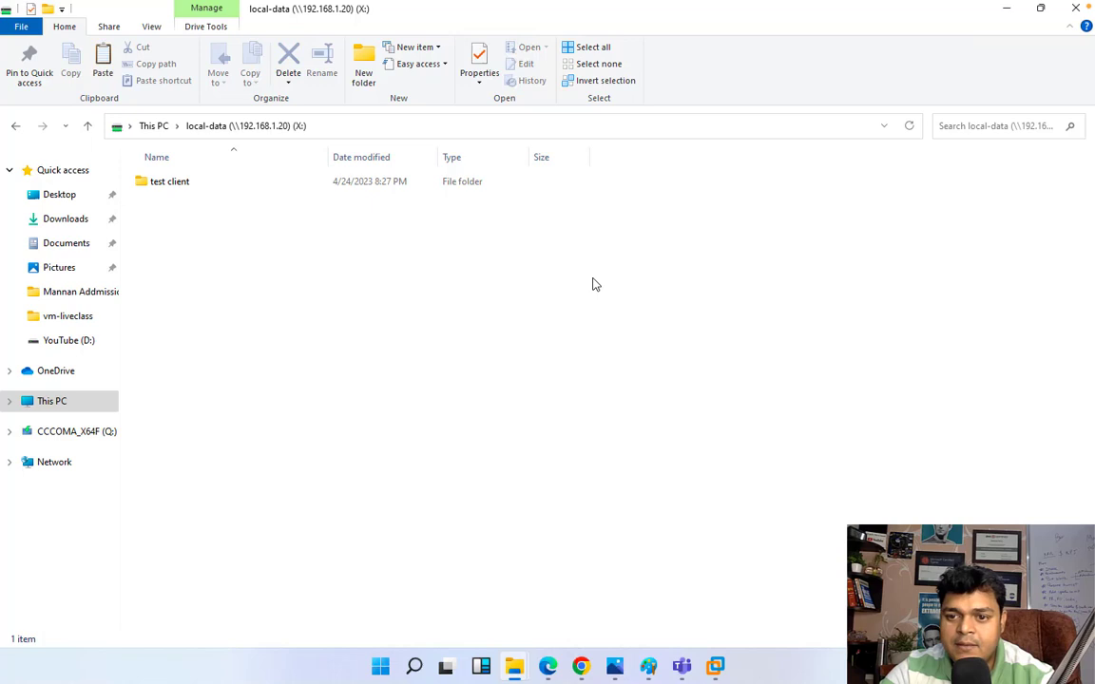
double_click(176, 181)
double_click(168, 190)
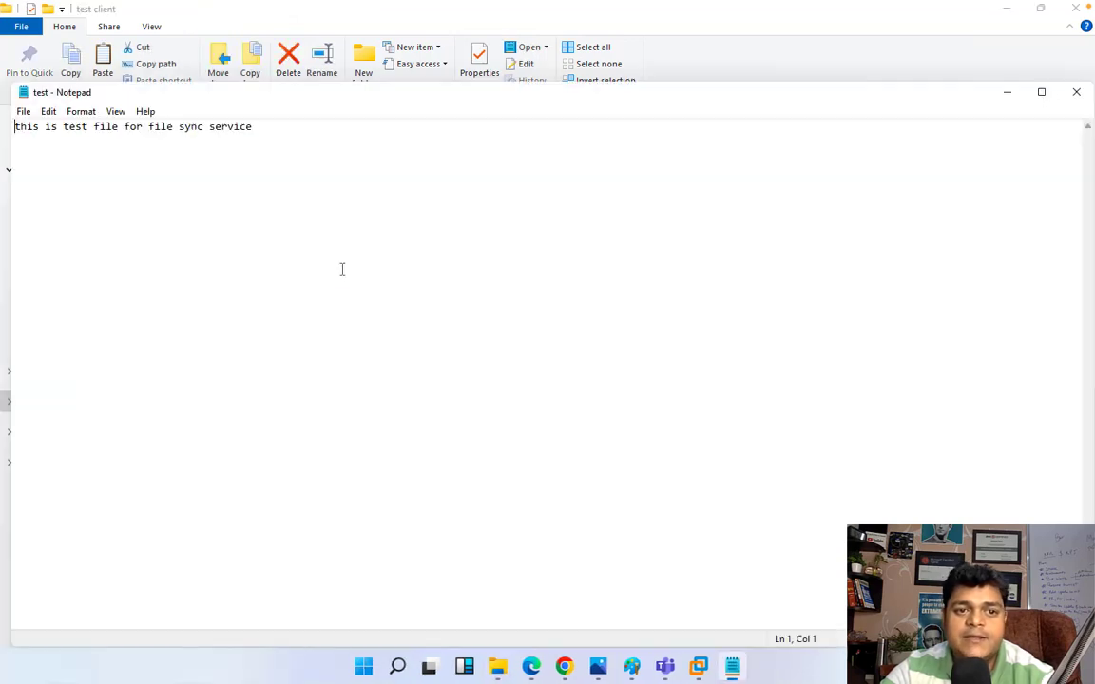